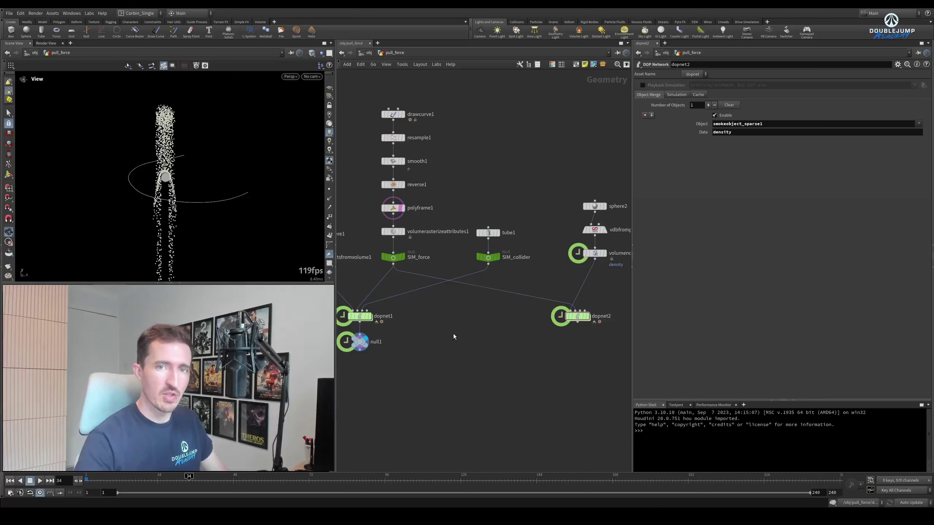
- Examine the particle and smoke simulation networks, including the pointsfromvolume1 source and the tube1 collider settings
{"action": "middle_click_drag", "start_coordinate": [453, 334], "coordinate": [496, 336]}
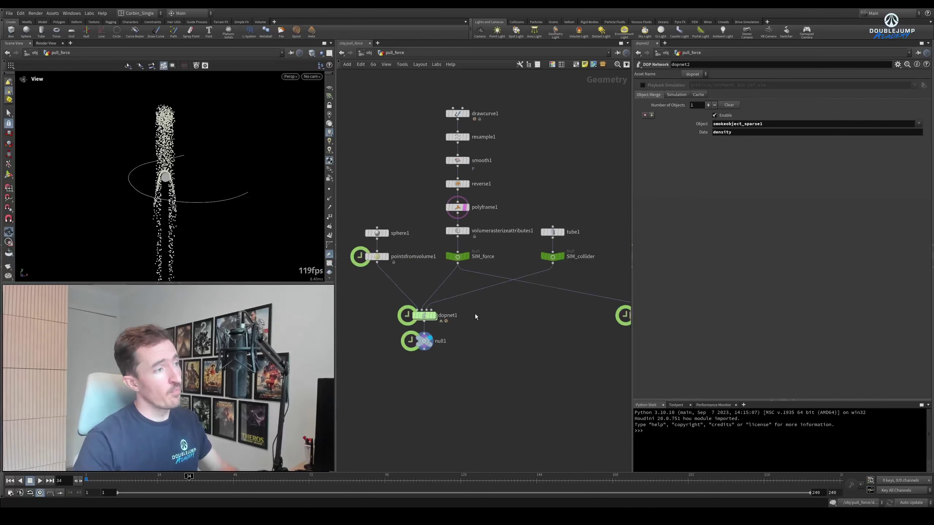
{"action": "middle_click_drag", "start_coordinate": [390, 264], "coordinate": [390, 266]}
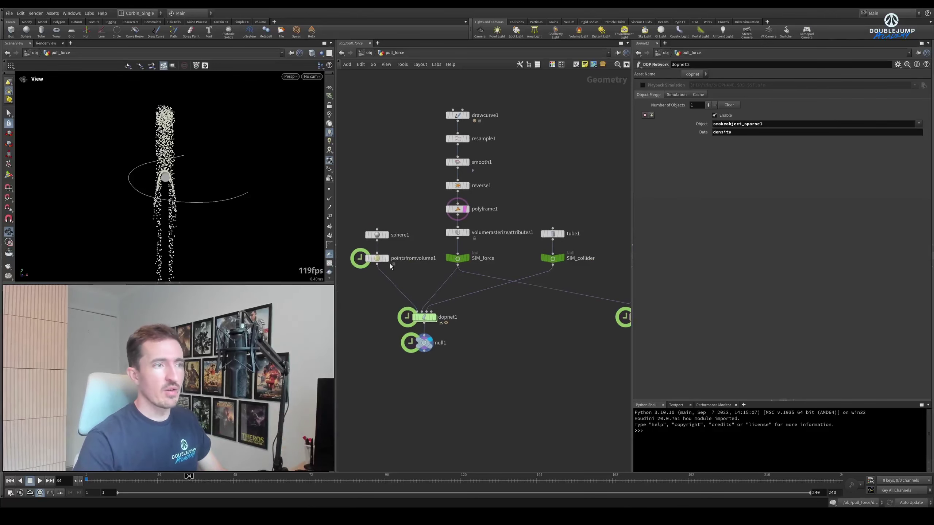
{"action": "left_click", "coordinate": [379, 259]}
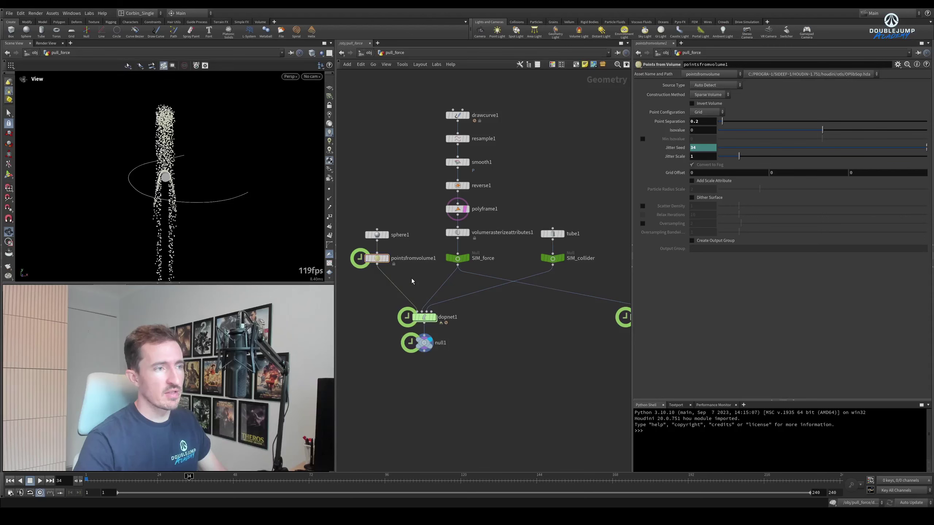
{"action": "middle_click_drag", "start_coordinate": [633, 317], "coordinate": [529, 312]}
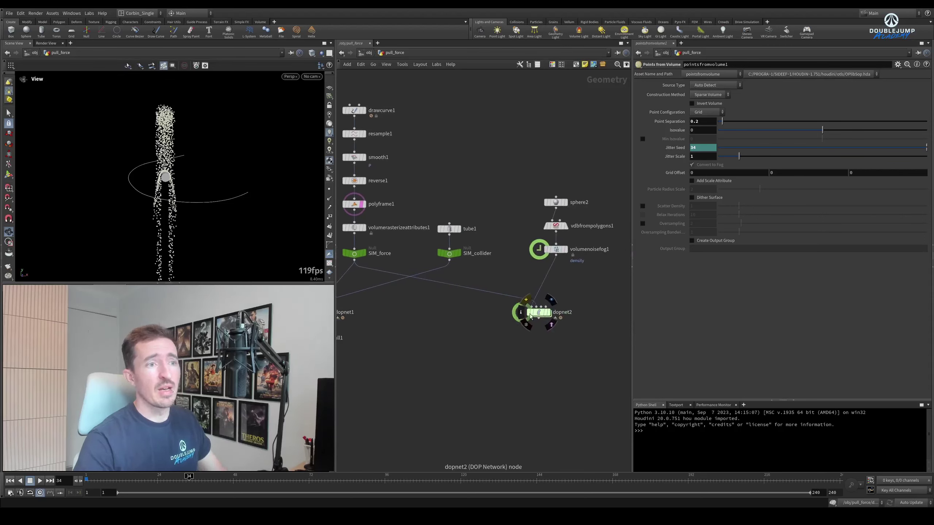
{"action": "middle_click_drag", "start_coordinate": [426, 341], "coordinate": [511, 325]}
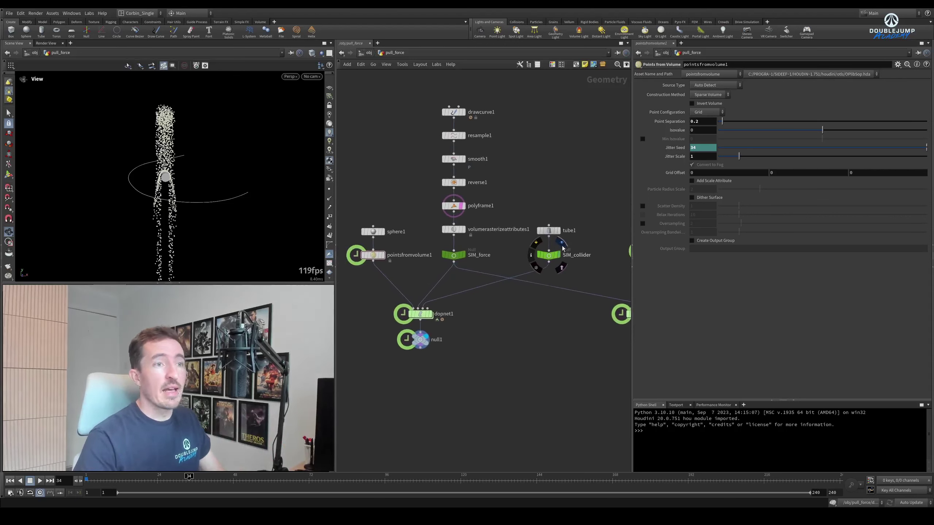
{"action": "left_click", "coordinate": [548, 231]}
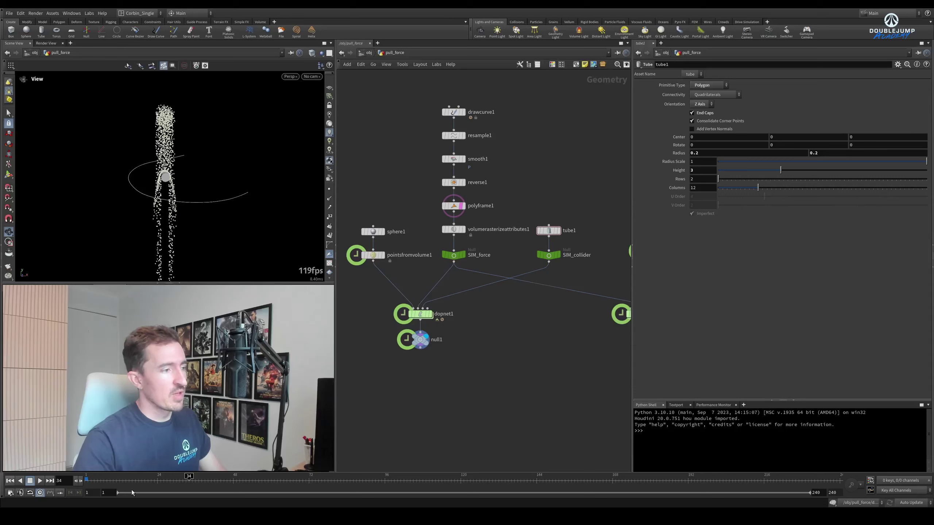
- Scrub through the existing particle simulation and return to the first frame
{"action": "left_click_drag", "start_coordinate": [173, 188], "coordinate": [284, 204]}
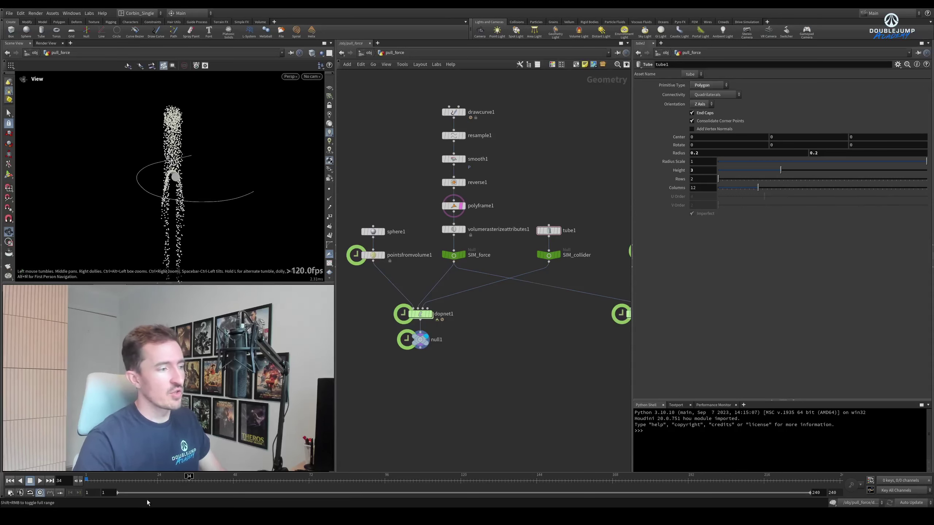
{"action": "left_click_drag", "start_coordinate": [189, 478], "coordinate": [296, 472]}
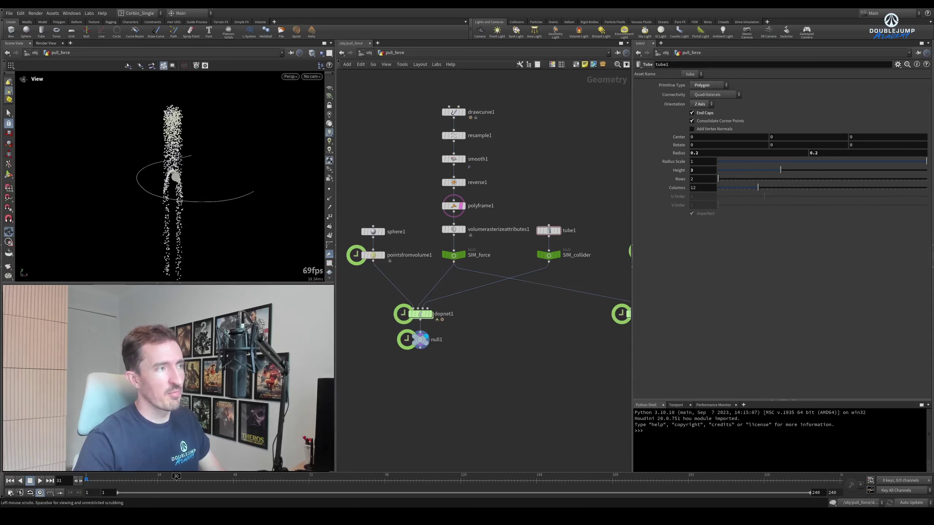
{"action": "key", "text": "ctrl+Up"}
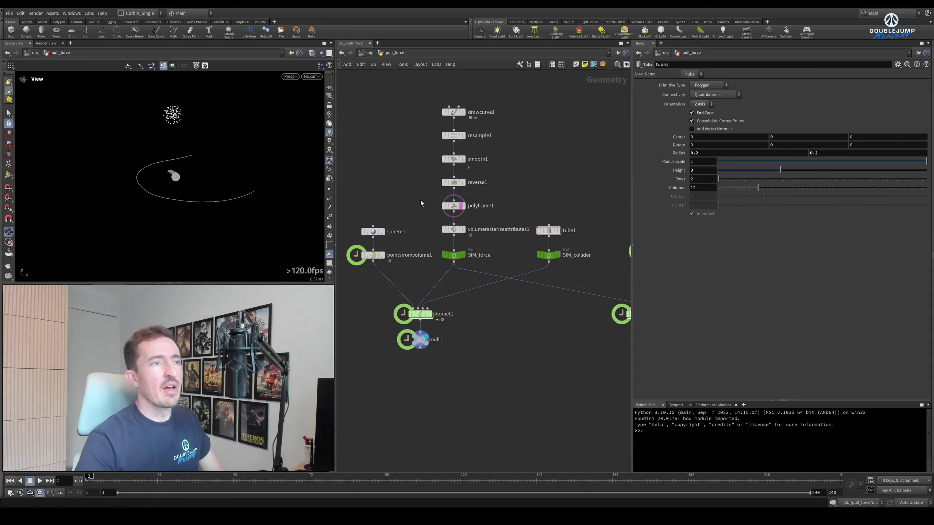
- Inspect polyframe1's tangent settings and the geometry info of the SIM_force node's velocity volume
{"action": "left_click", "coordinate": [454, 206]}
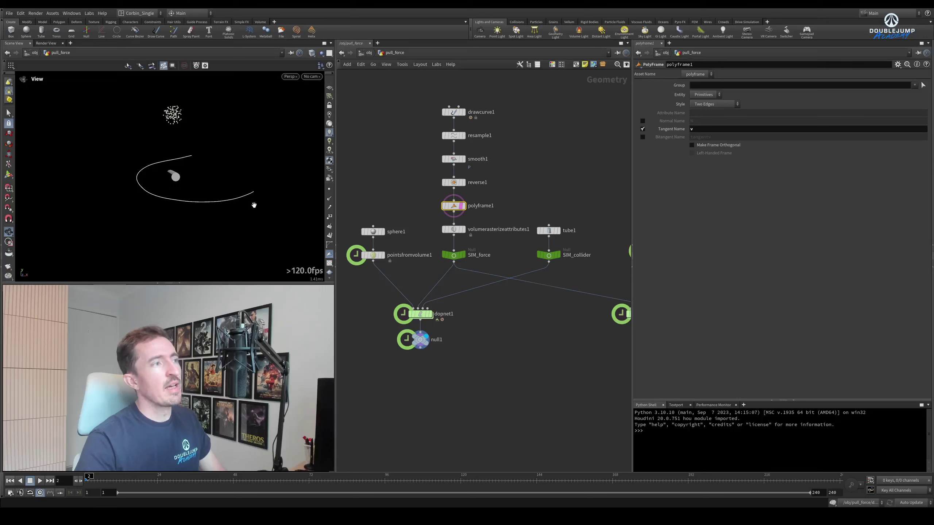
{"action": "left_click", "coordinate": [460, 254]}
{"action": "middle_click", "coordinate": [464, 258]}
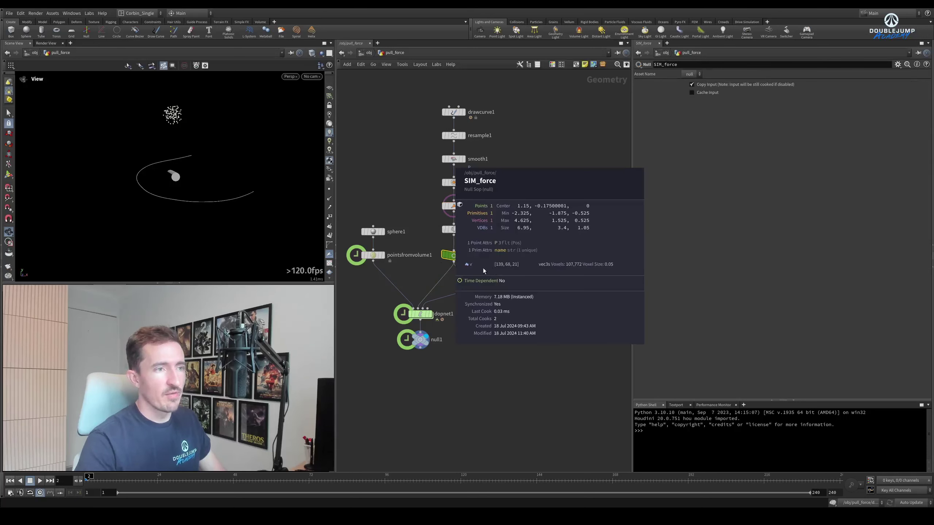
{"action": "left_click", "coordinate": [421, 339]}
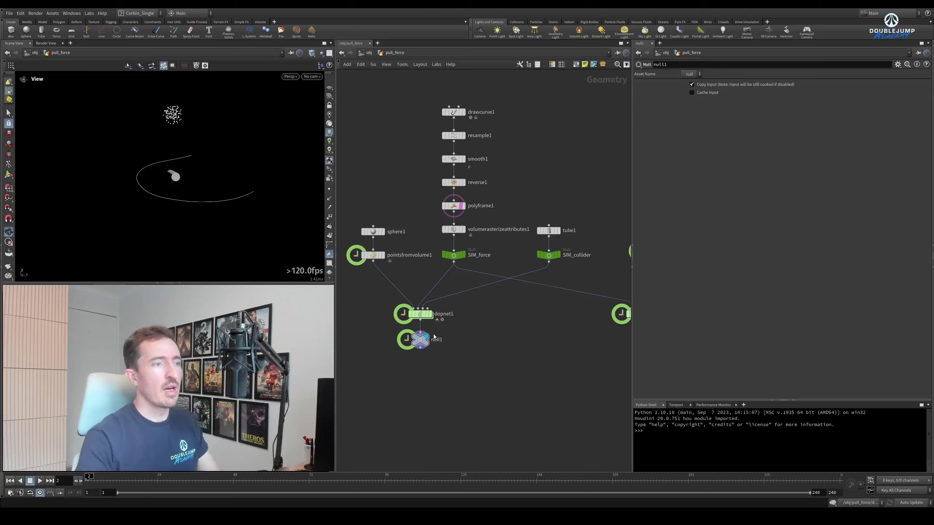
- Inside dopnet1, add a POP Advect by Volumes node and wire it into popsolver1's pre-solve input
{"action": "mouse_move", "coordinate": [423, 319]}
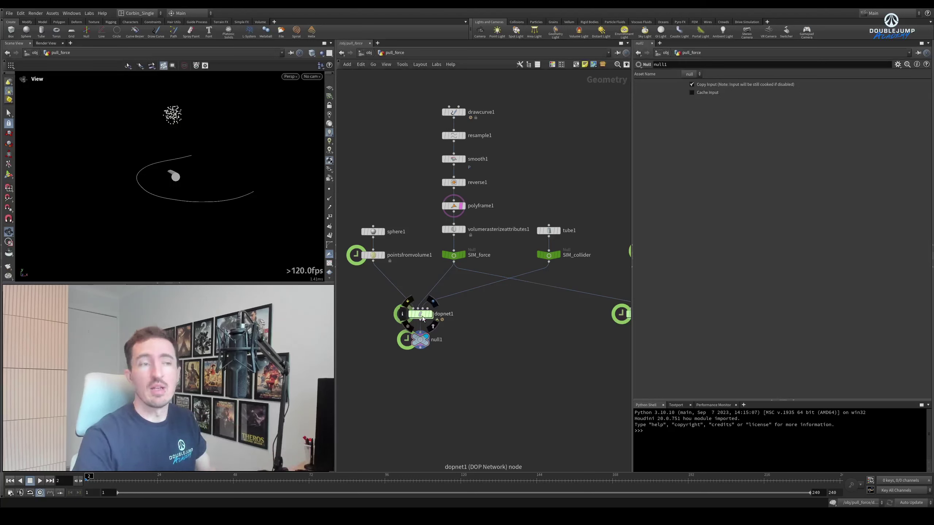
{"action": "double_click", "coordinate": [423, 319]}
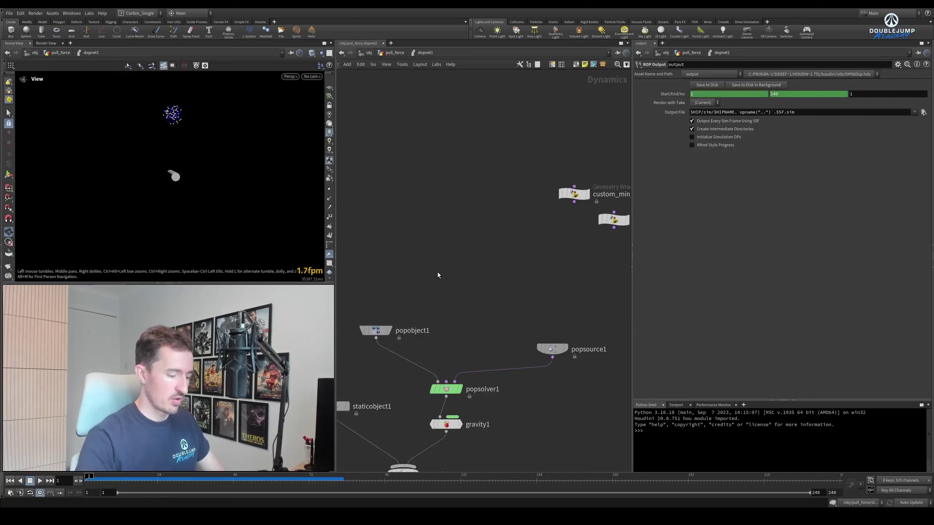
{"action": "key", "text": "Tab"}
{"action": "key", "text": "Escape"}
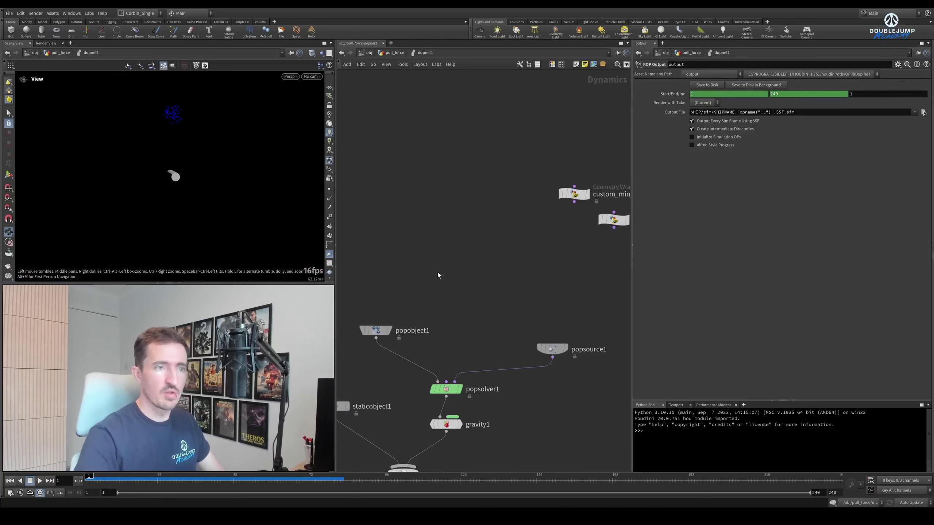
{"action": "left_click", "coordinate": [451, 263]}
{"action": "left_click_drag", "start_coordinate": [450, 271], "coordinate": [446, 381]}
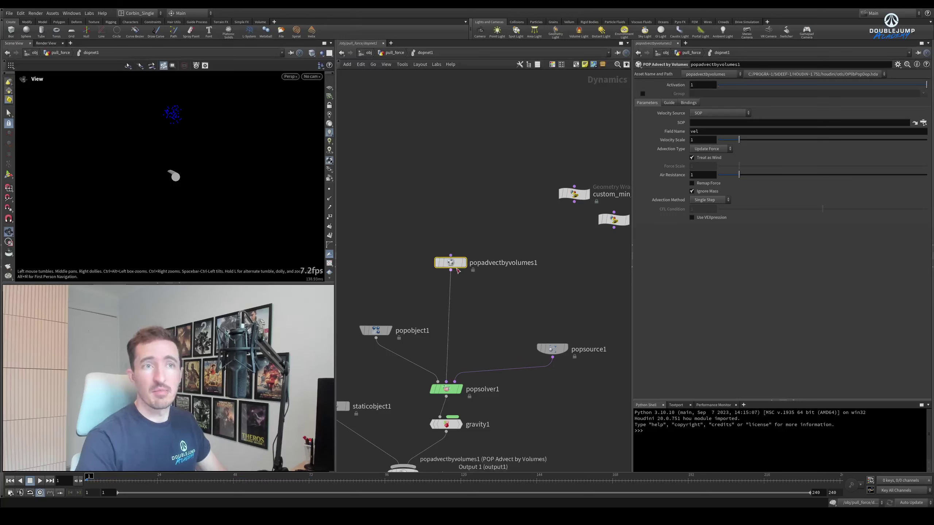
- Set the advect node's velocity source to Second Context Geometry and its field name to v
{"action": "left_click", "coordinate": [715, 113]}
{"action": "left_click", "coordinate": [714, 154]}
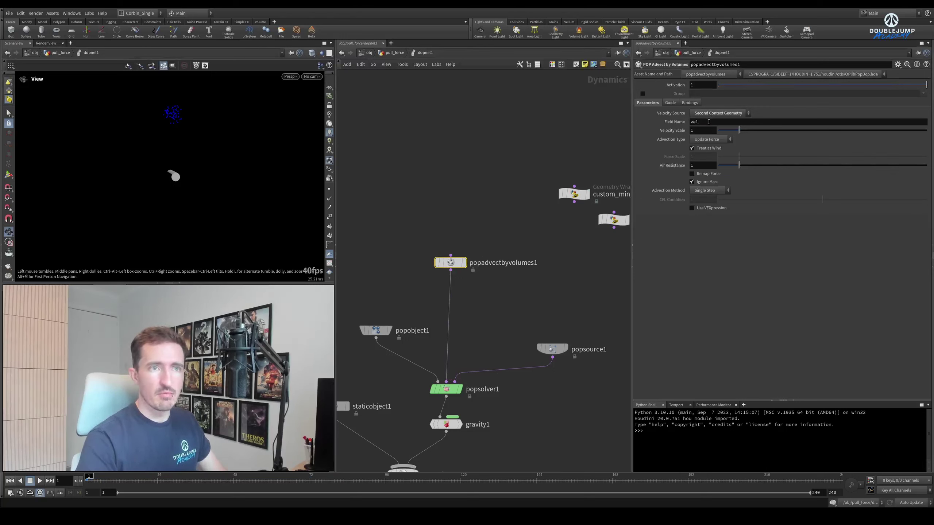
{"action": "double_click", "coordinate": [709, 122]}
{"action": "type", "text": "v"}
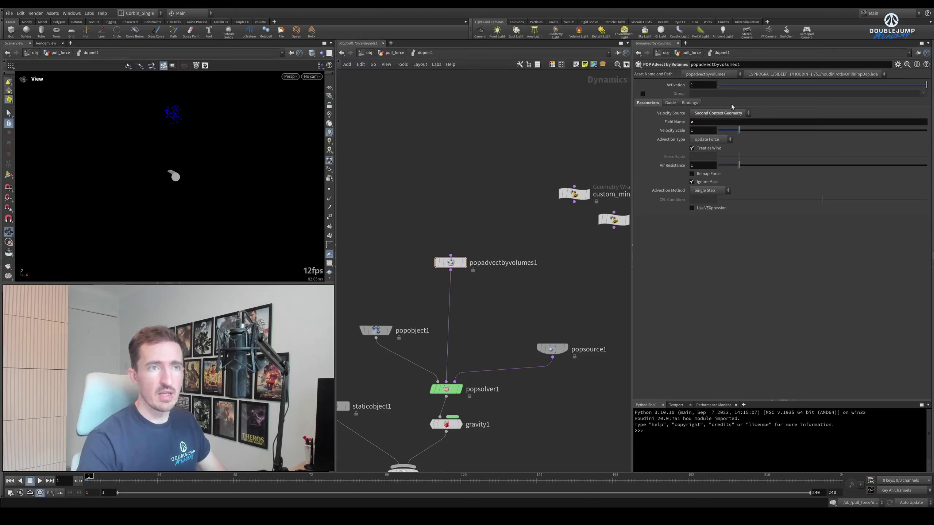
- Play the advected particle simulation and scrub back to its early frames
{"action": "key", "text": "Up"}
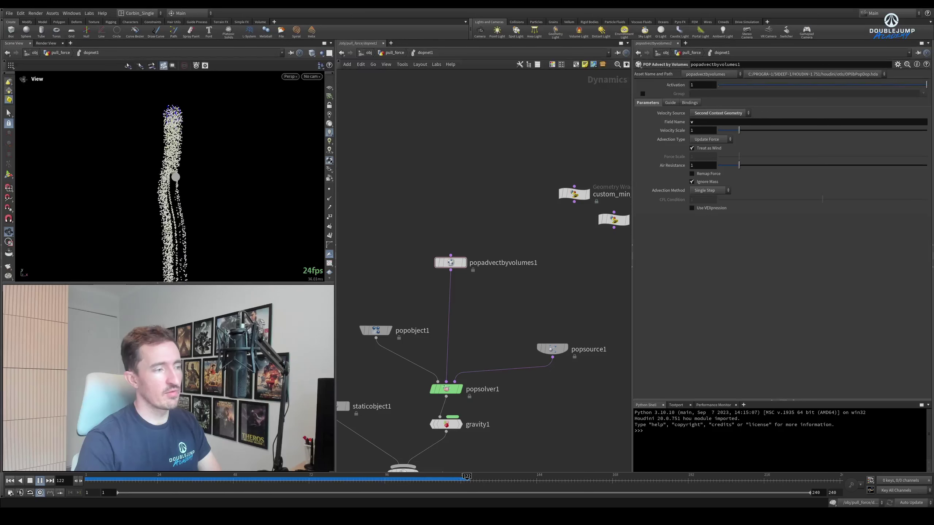
{"action": "key", "text": "Up"}
{"action": "left_click", "coordinate": [127, 484]}
{"action": "key", "text": "Up"}
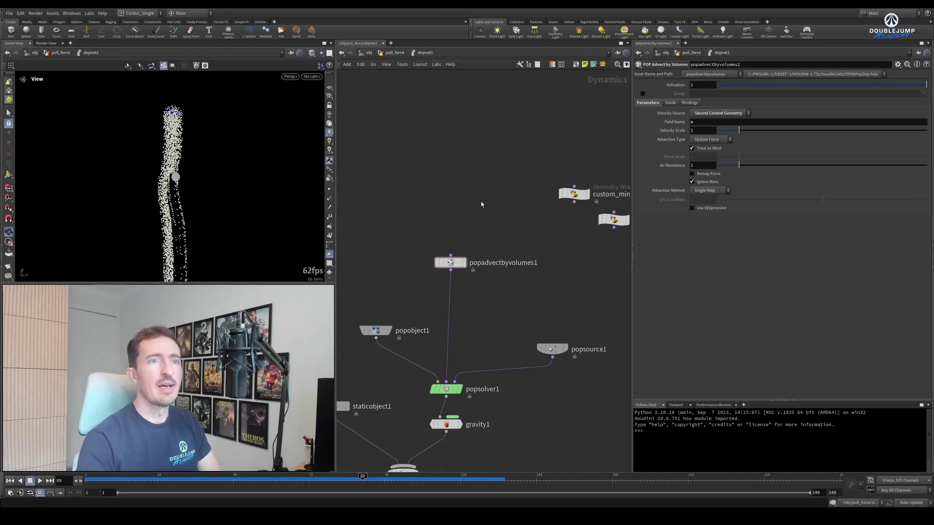
{"action": "left_click", "coordinate": [122, 478]}
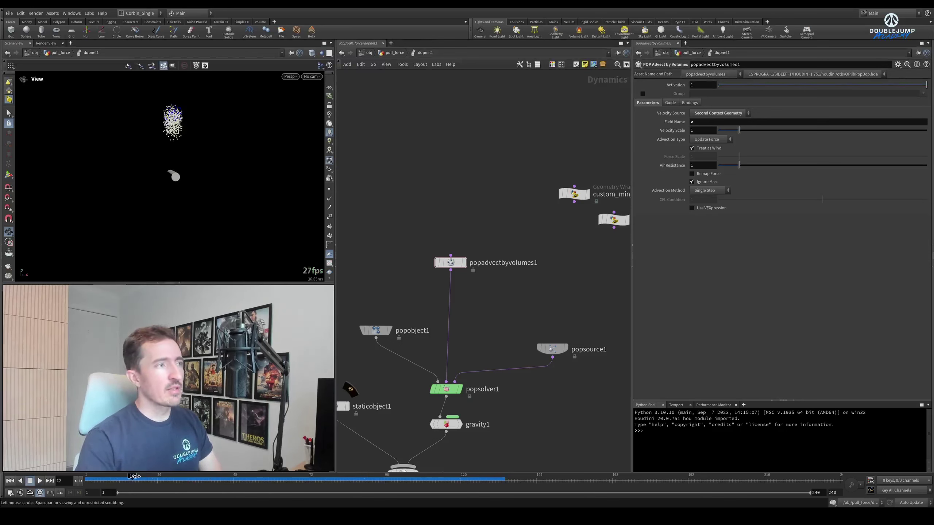
{"action": "left_click_drag", "start_coordinate": [134, 477], "coordinate": [91, 477]}
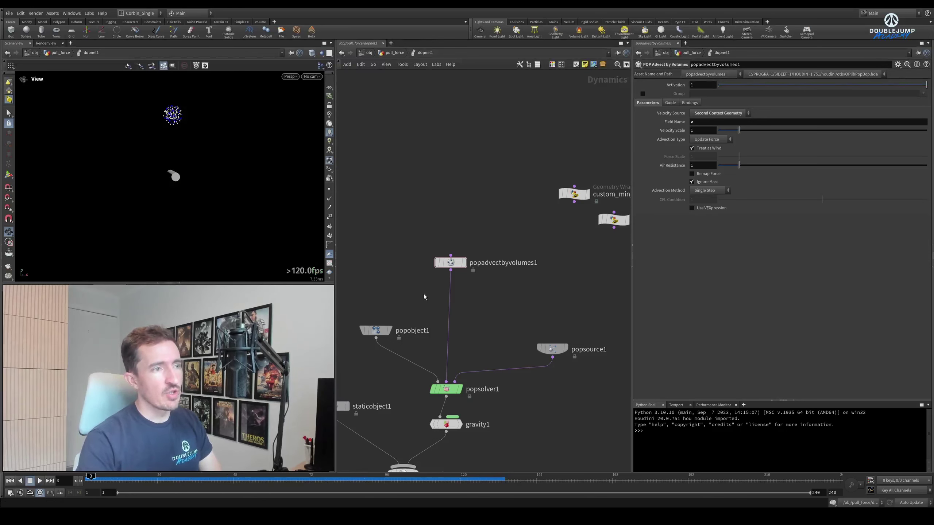
- Compare the simulation with popadvectbyvolumes1 disconnected from popsolver1, and reconnect it to the pre-solve input
{"action": "key", "text": "Up"}
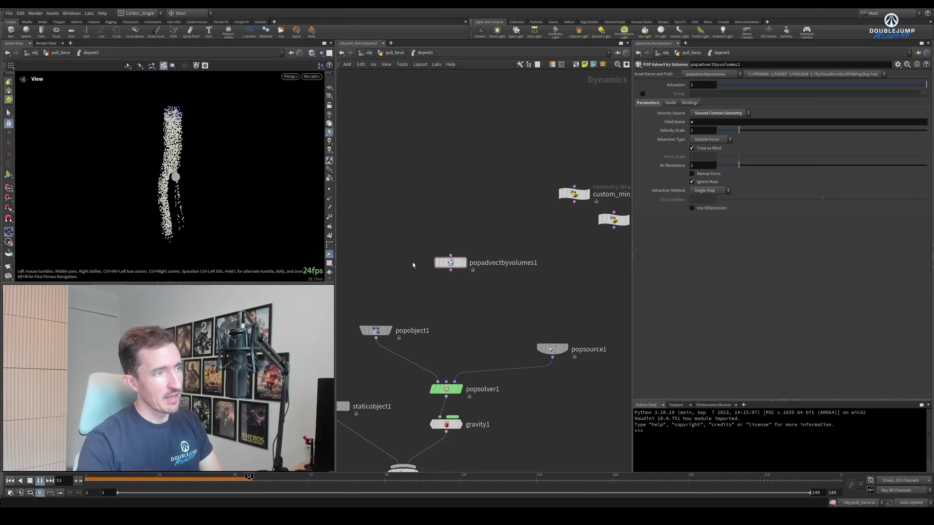
{"action": "key", "text": "Up"}
{"action": "key", "text": "ctrl+Up"}
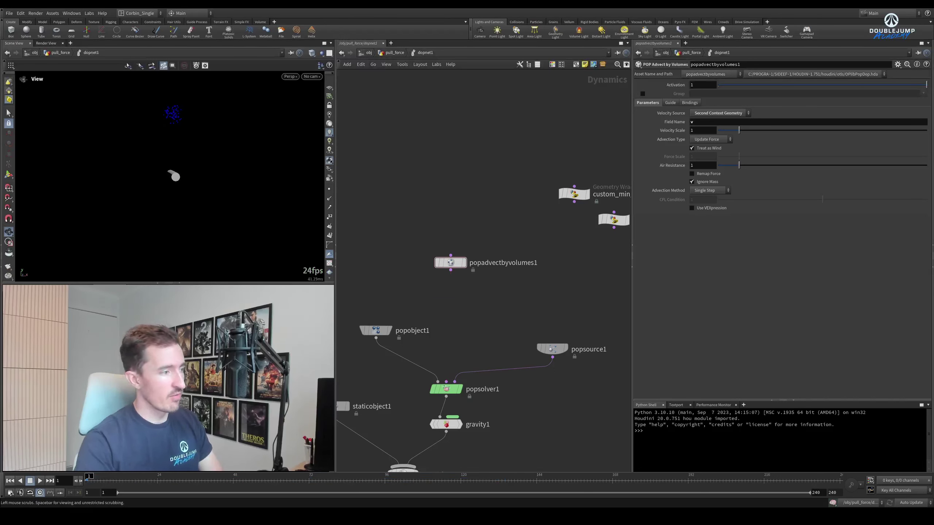
{"action": "key", "text": "Up"}
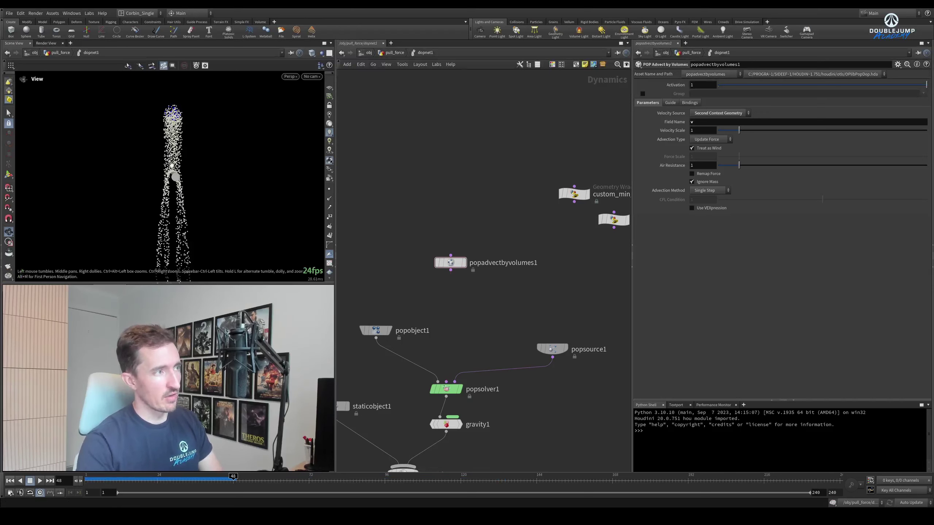
{"action": "key", "text": "ctrl+Up"}
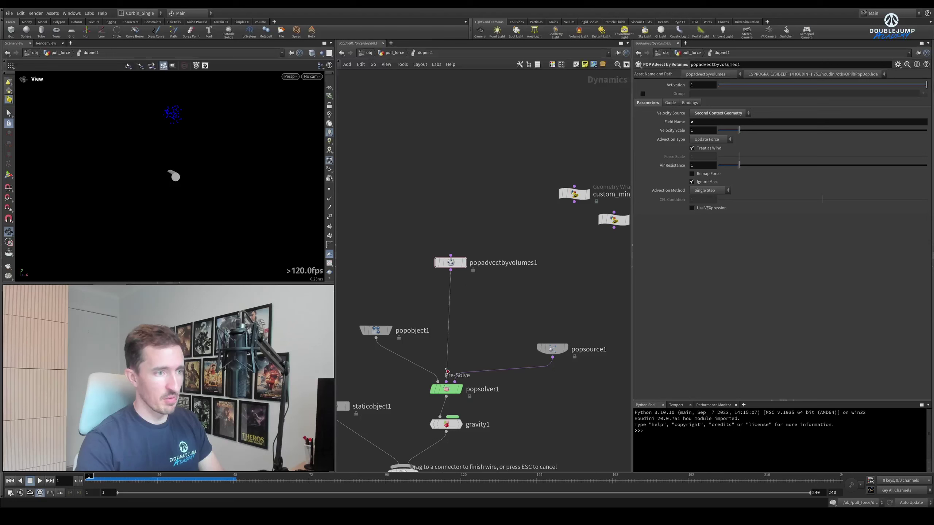
{"action": "left_click_drag", "start_coordinate": [450, 270], "coordinate": [446, 382]}
{"action": "key", "text": "Up"}
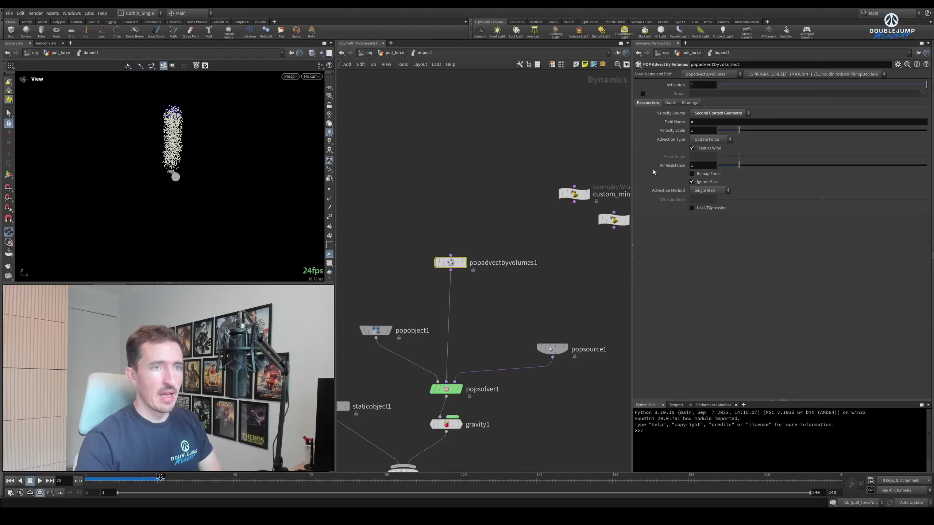
- Set the advect node's air resistance to 10 and replay the simulation from the first frame
{"action": "key", "text": "Return"}
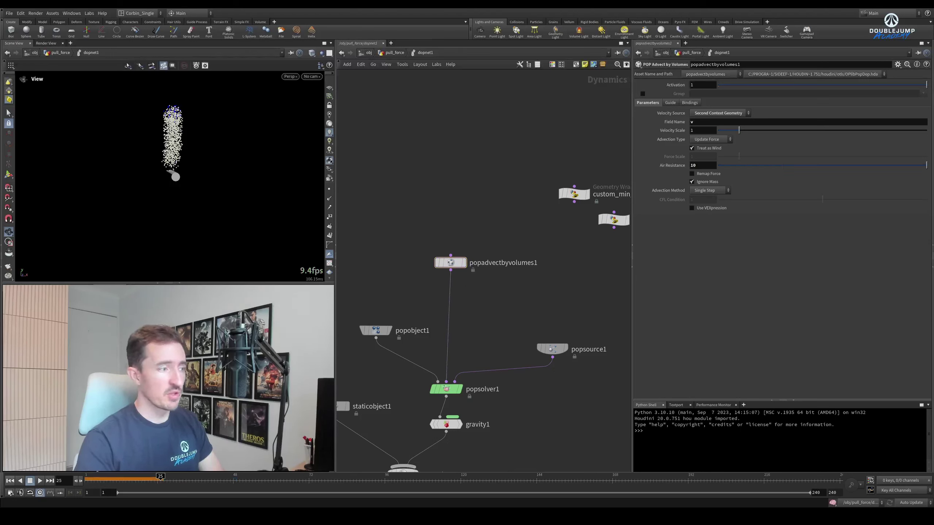
{"action": "key", "text": "ctrl+Up"}
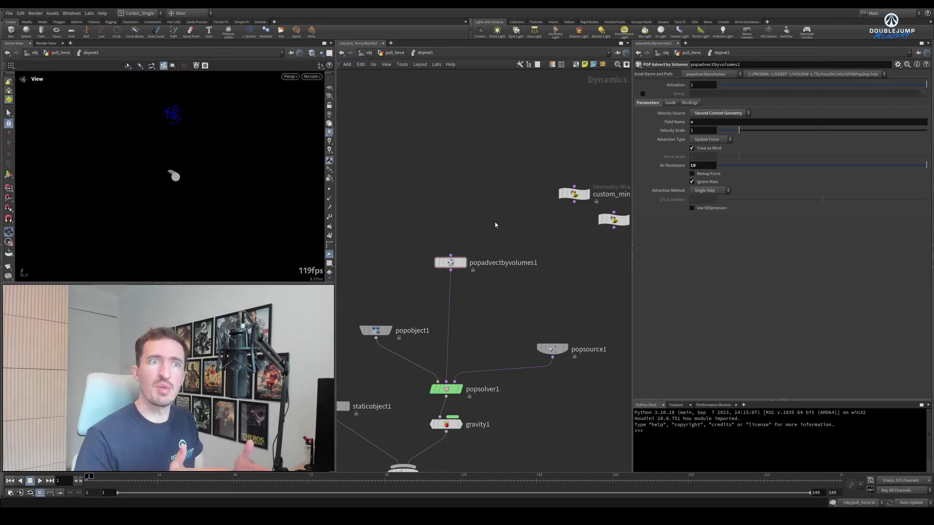
{"action": "key", "text": "Up"}
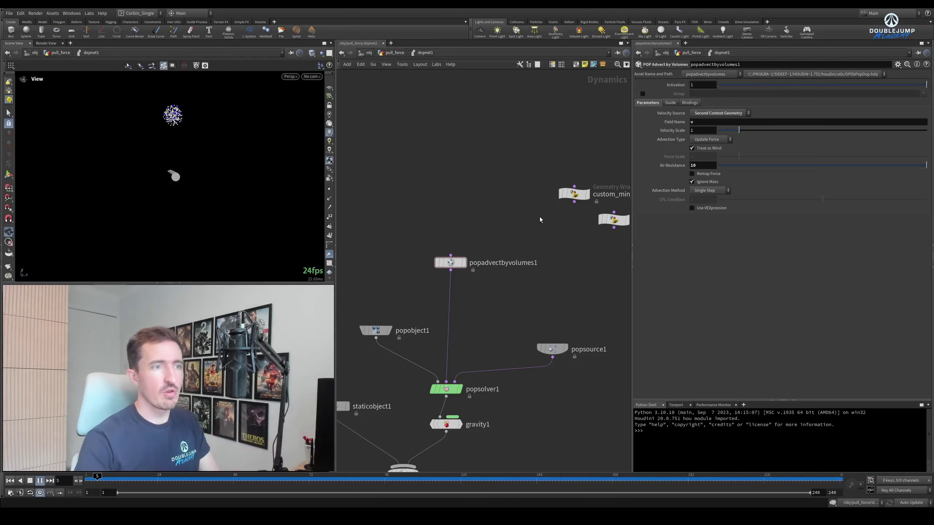
{"action": "key", "text": "Escape"}
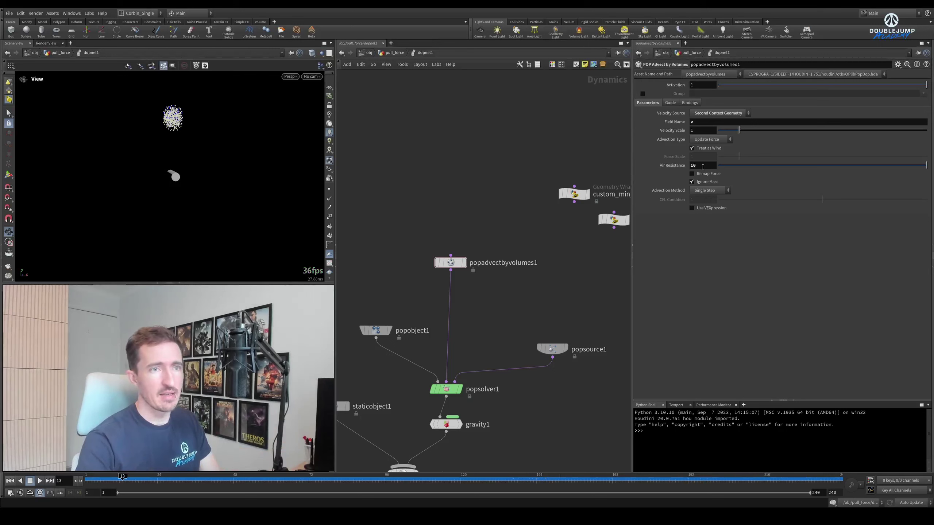
- Set popadvectbyvolumes1's air resistance to 100, play the simulation, and return to the first frame
{"action": "type", "text": "0"}
{"action": "key", "text": "Return"}
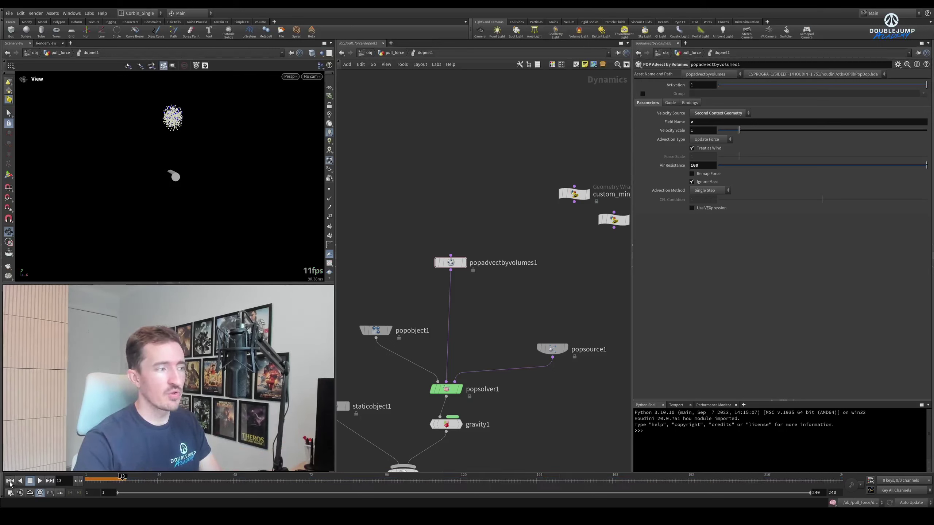
{"action": "key", "text": "Up"}
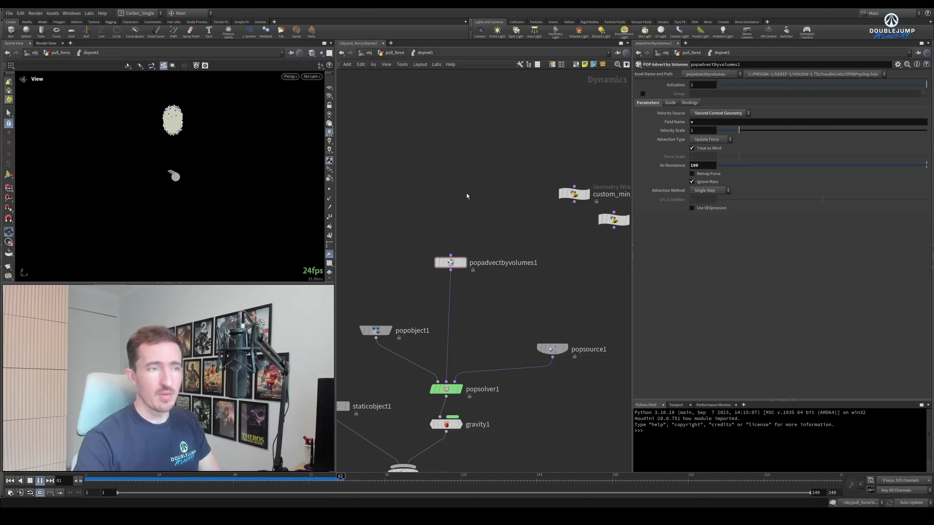
{"action": "key", "text": "ctrl+Up"}
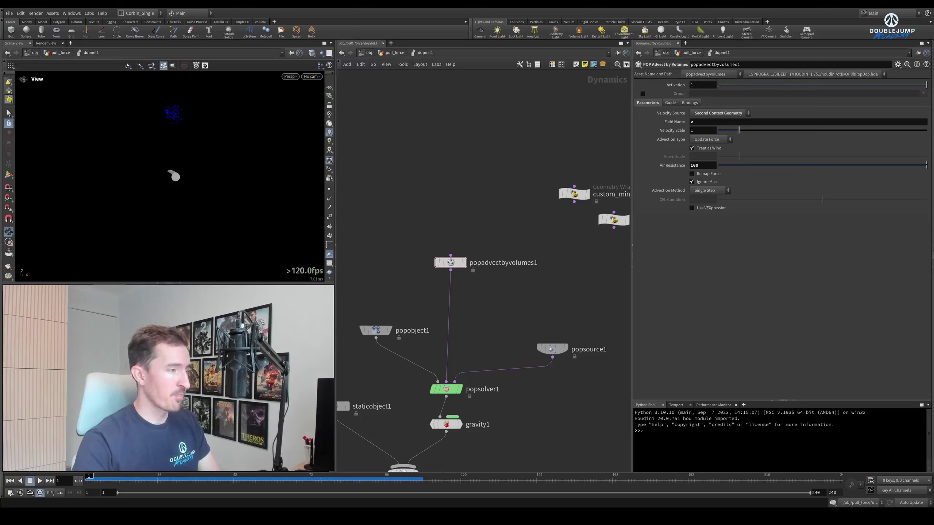
{"action": "left_click_drag", "start_coordinate": [433, 220], "coordinate": [506, 302]}
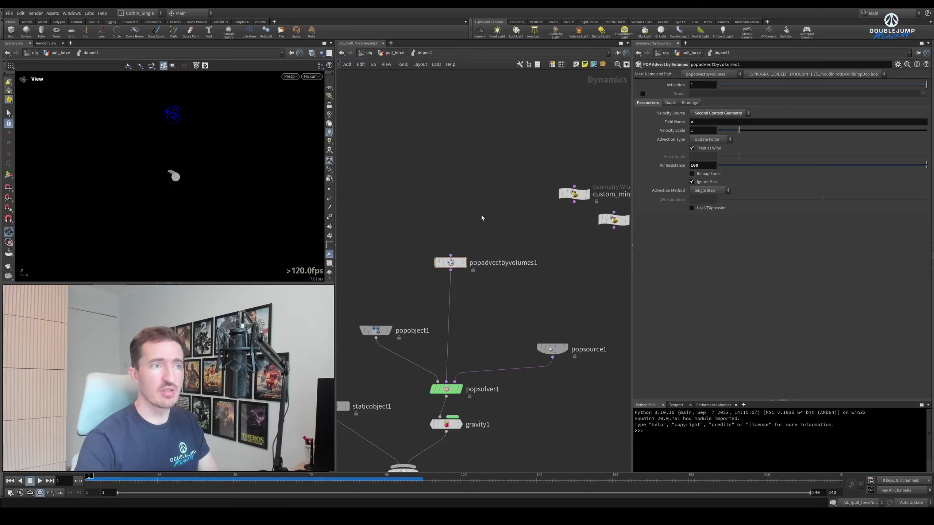
- Set popadvectbyvolumes1's air resistance back to 1
{"action": "type", "text": "1"}
{"action": "key", "text": "Return"}
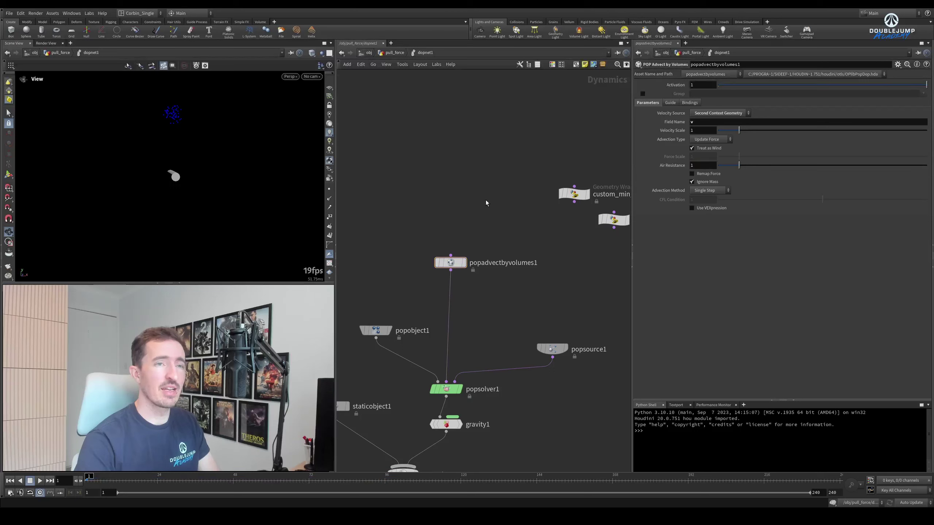
- Delete the popadvectbyvolumes1 node from the particle network and save the scene
{"action": "left_click_drag", "start_coordinate": [443, 223], "coordinate": [474, 285]}
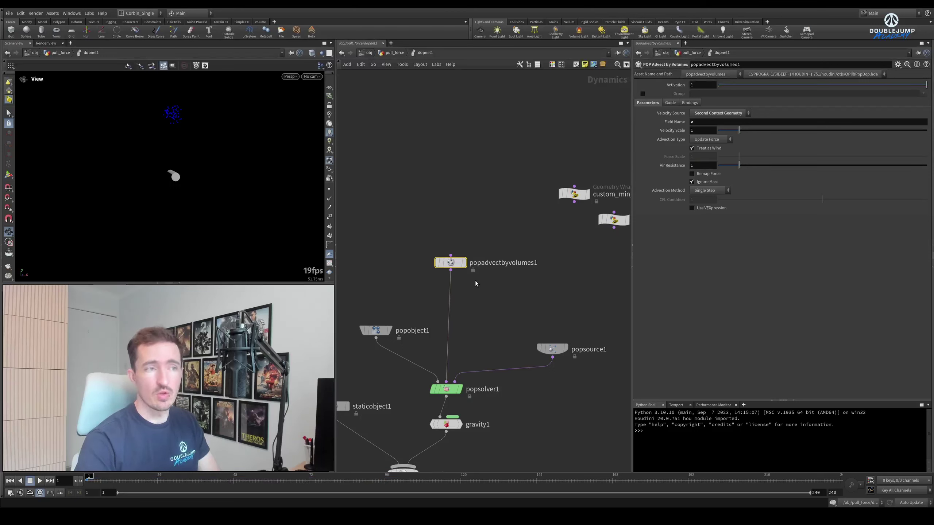
{"action": "key", "text": "Delete"}
{"action": "key", "text": "ctrl+s"}
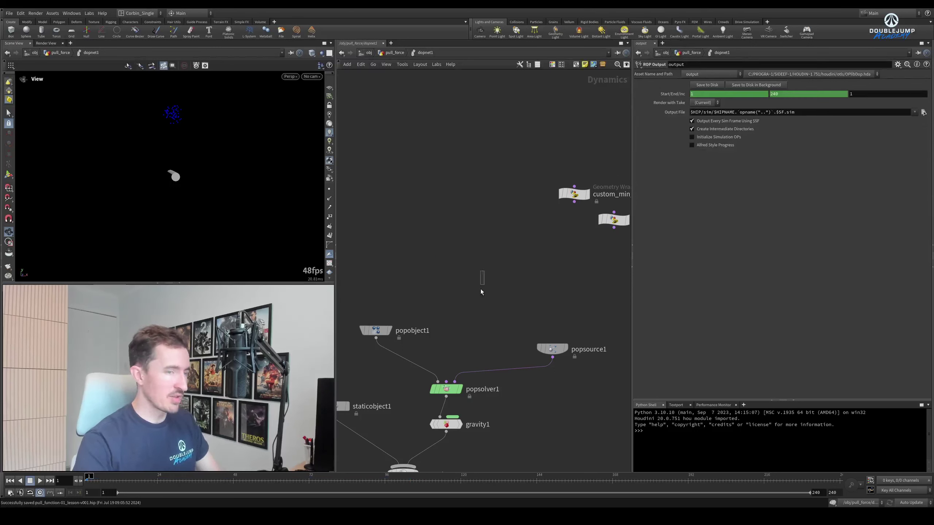
- In dopnet2, add a second Volume Source node and connect its output to the fourth input of pyrosolver_sparse1
{"action": "key", "text": "u"}
{"action": "double_click", "coordinate": [529, 329]}
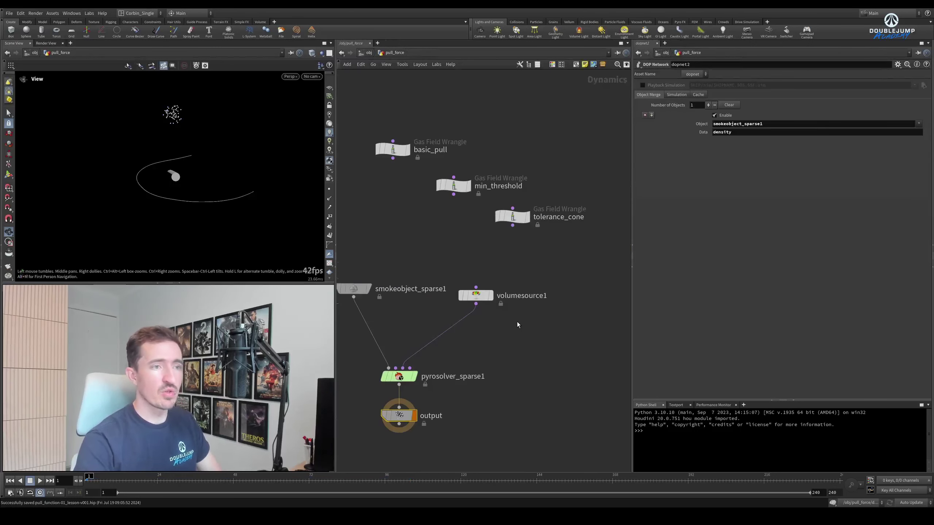
{"action": "key", "text": "Tab"}
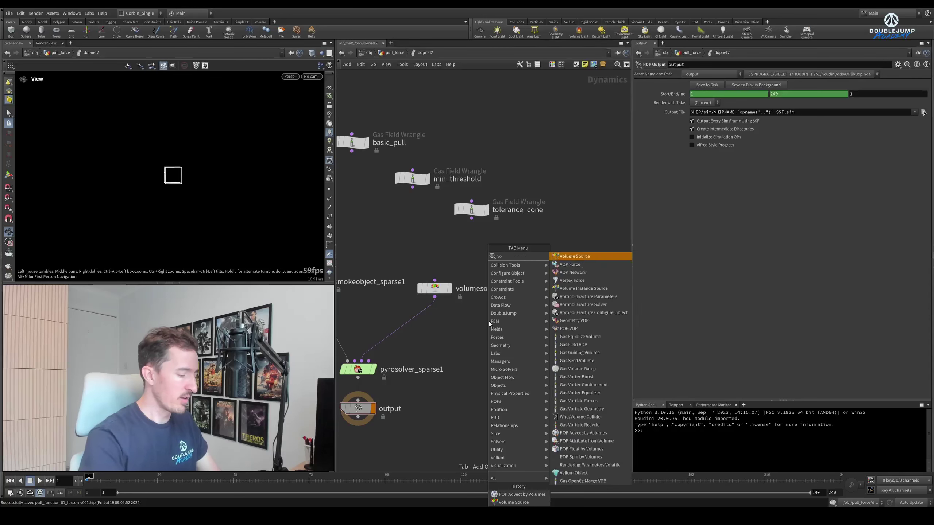
{"action": "type", "text": "volume source"}
{"action": "key", "text": "Return"}
{"action": "left_click", "coordinate": [489, 321]}
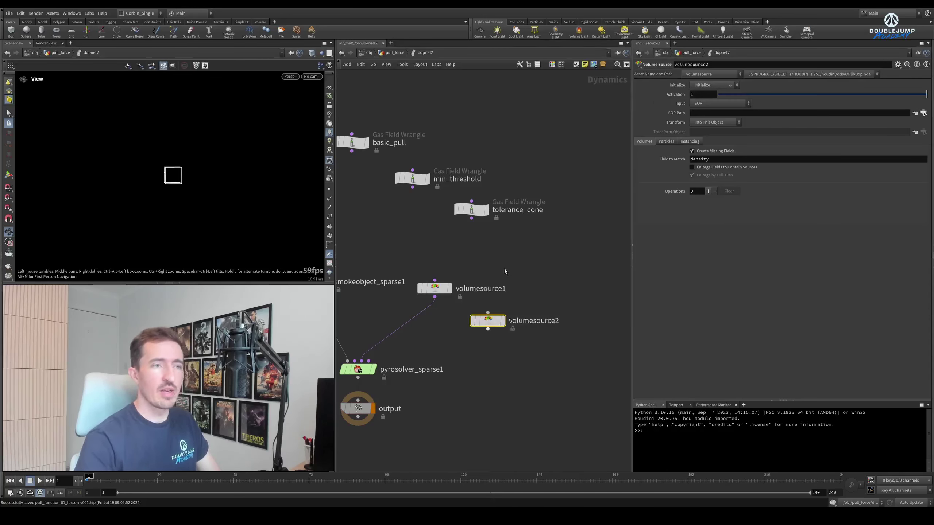
{"action": "middle_click_drag", "start_coordinate": [501, 261], "coordinate": [541, 264]}
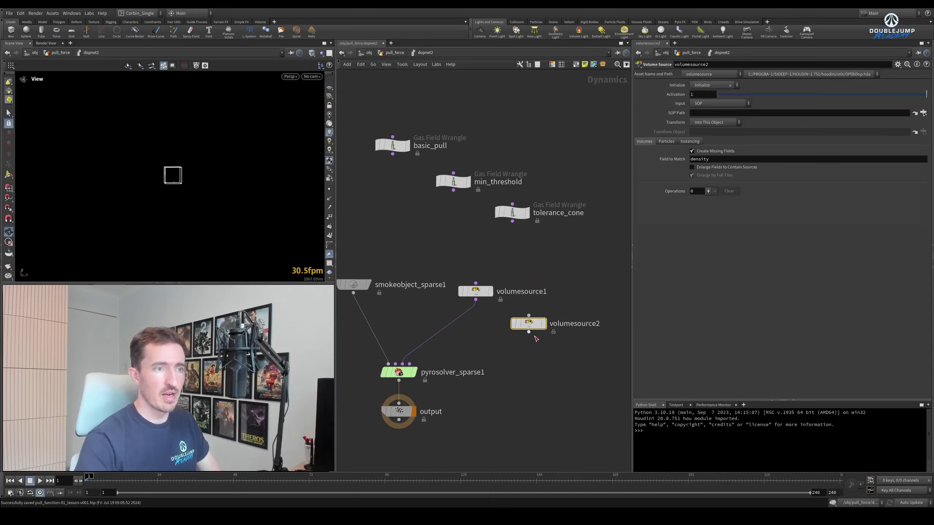
{"action": "left_click_drag", "start_coordinate": [529, 332], "coordinate": [410, 364]}
{"action": "left_click_drag", "start_coordinate": [529, 323], "coordinate": [534, 323]}
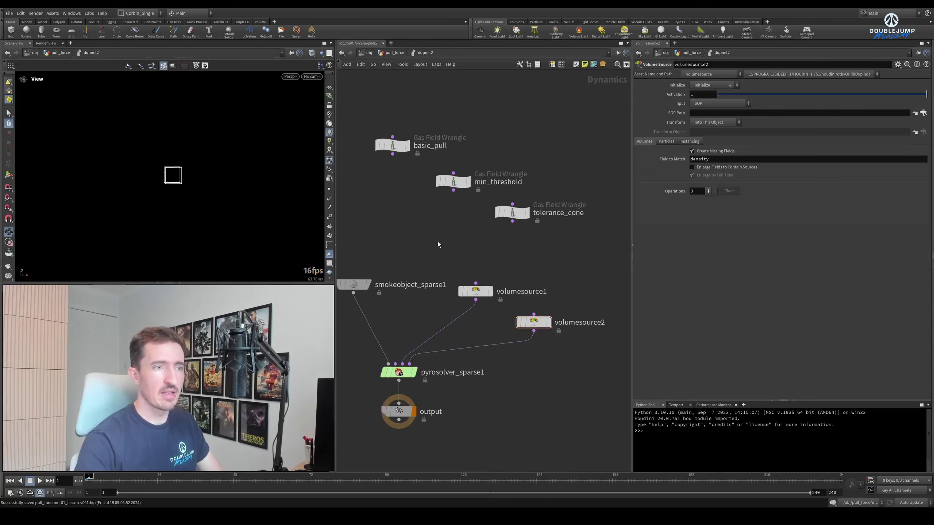
- Set volumesource2's input to Second Context Geometry
{"action": "left_click", "coordinate": [533, 323]}
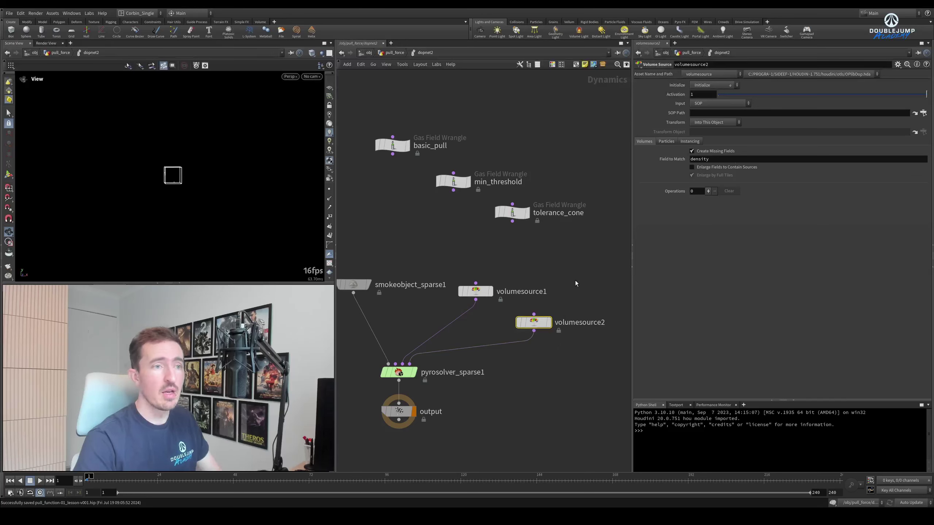
{"action": "left_click", "coordinate": [718, 104]}
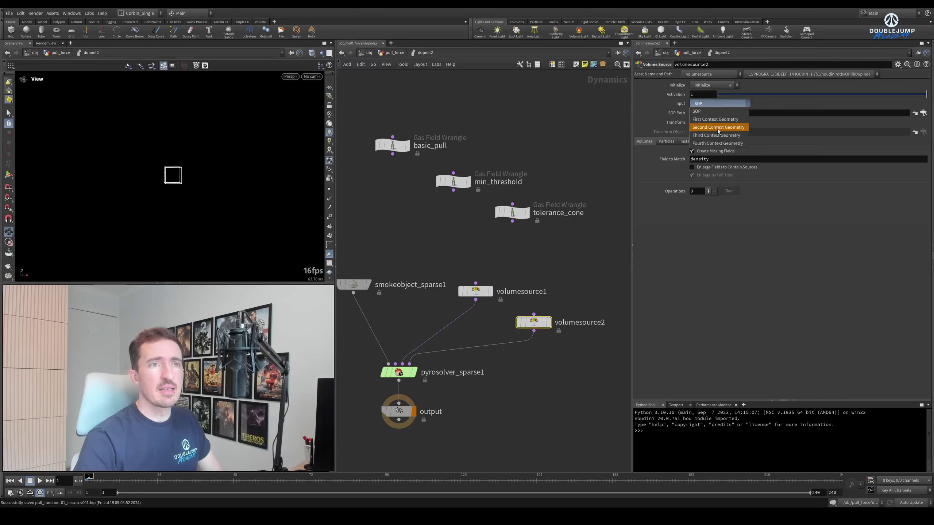
{"action": "left_click", "coordinate": [717, 127]}
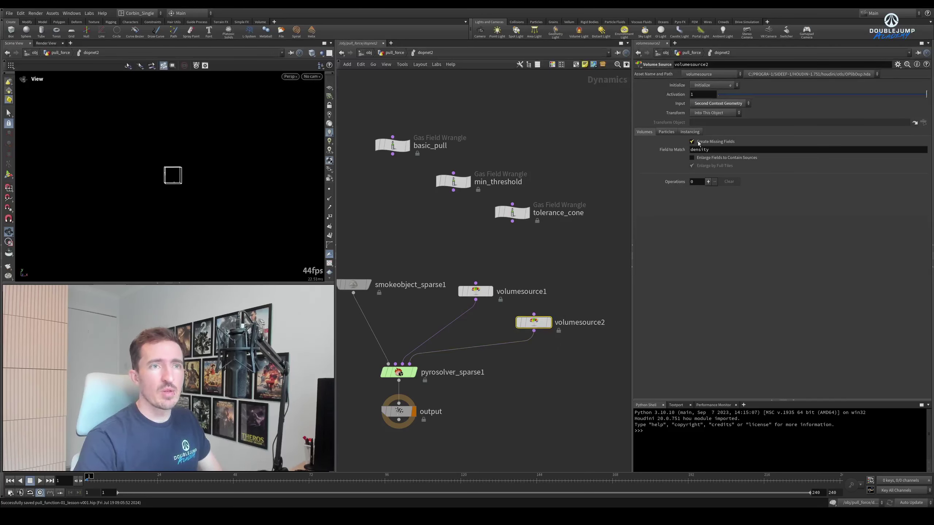
- Add one operation to volumesource2 with Vector field rank, source volume v and target field vel
{"action": "left_click", "coordinate": [708, 182]}
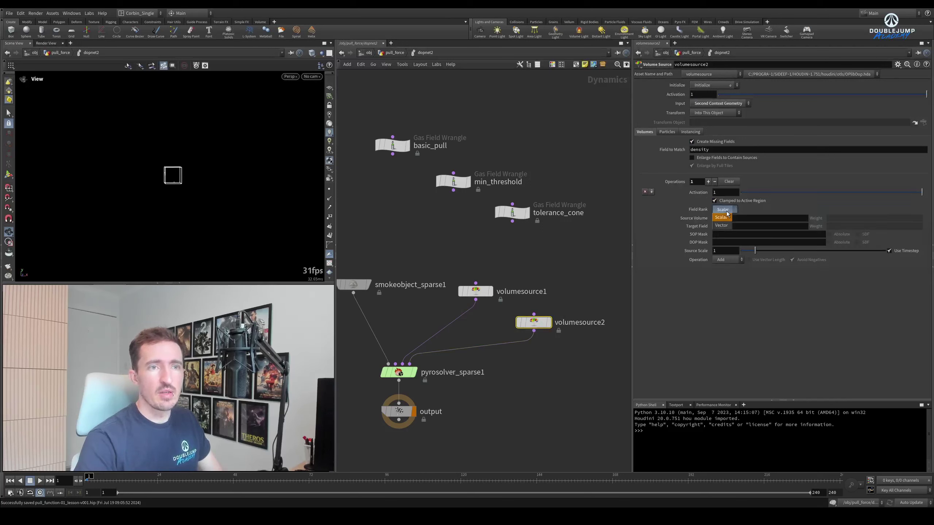
{"action": "left_click", "coordinate": [723, 209]}
{"action": "left_click", "coordinate": [723, 218]}
{"action": "left_click", "coordinate": [723, 218]}
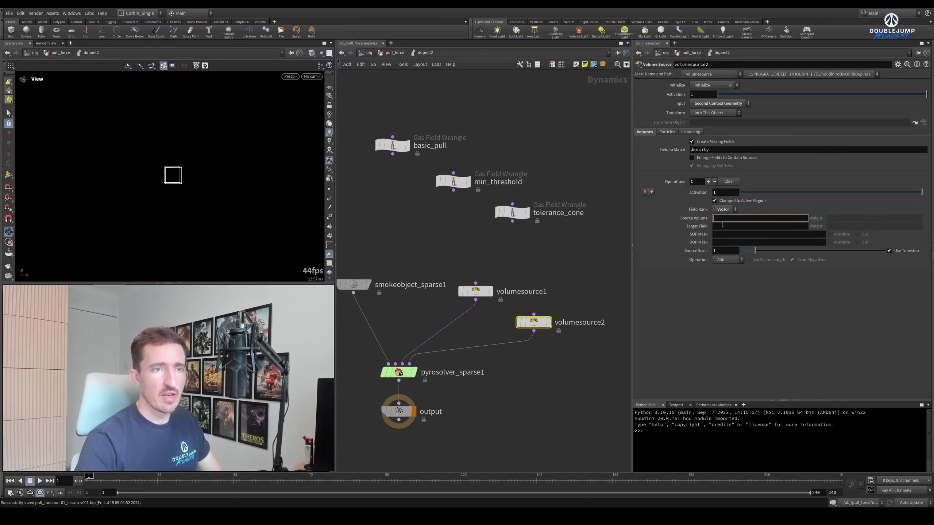
{"action": "key", "text": "Tab"}
{"action": "type", "text": "v"}
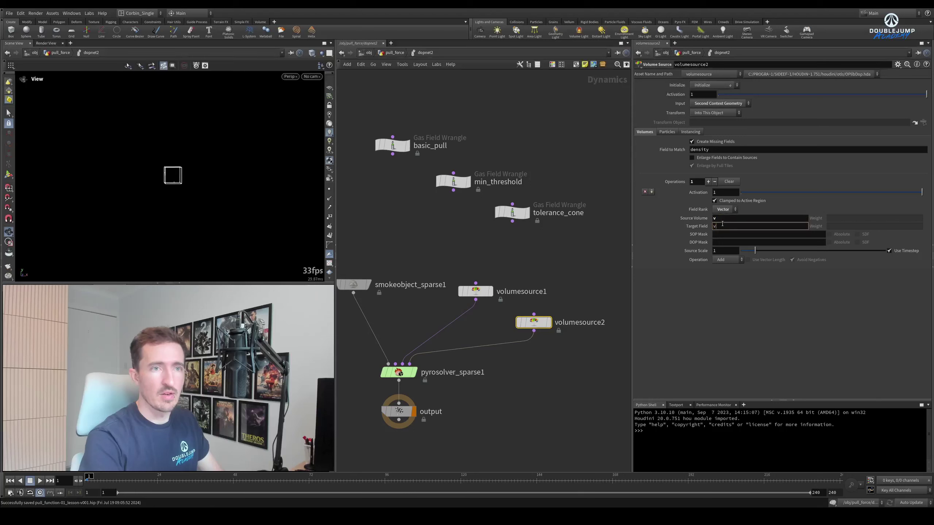
{"action": "type", "text": "el"}
{"action": "key", "text": "Return"}
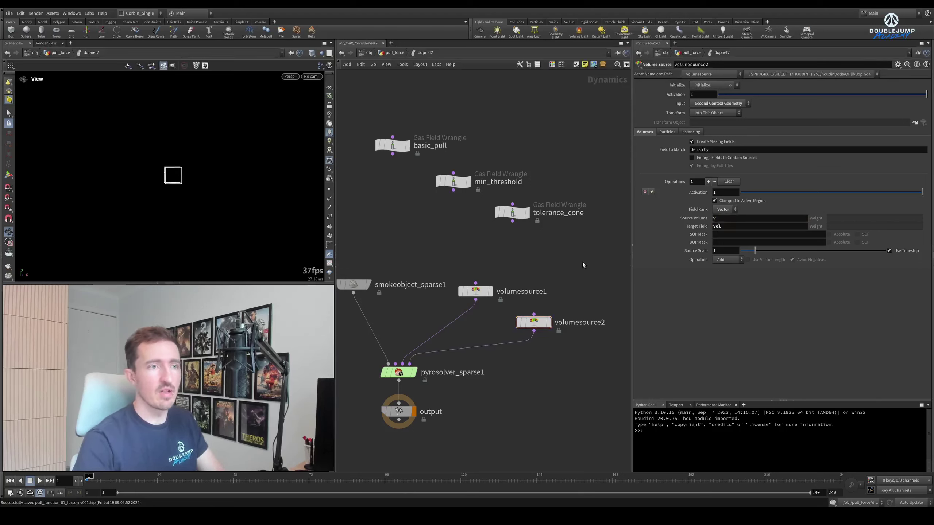
- Play the smoke simulation using the Add operation, scrub through its frames, and return to the first frame
{"action": "key", "text": "Up"}
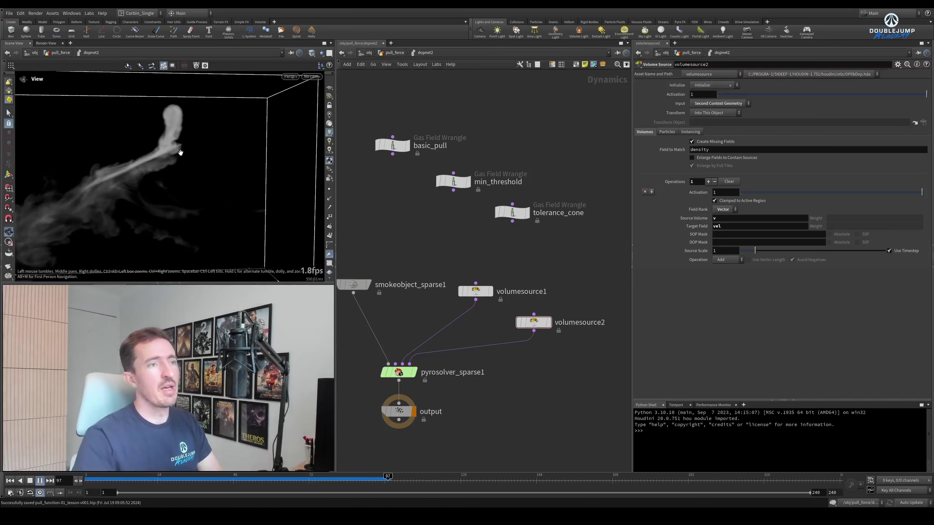
{"action": "key", "text": "Up"}
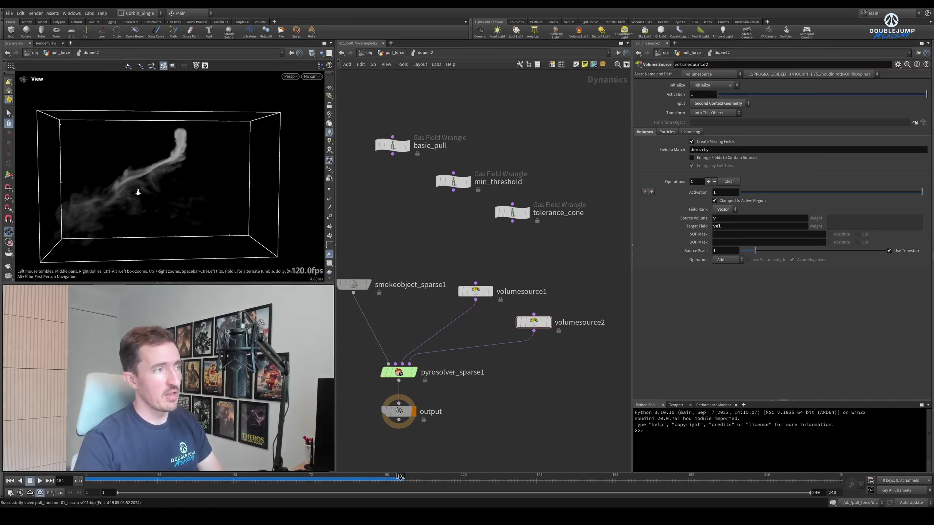
{"action": "left_click_drag", "start_coordinate": [97, 479], "coordinate": [356, 476]}
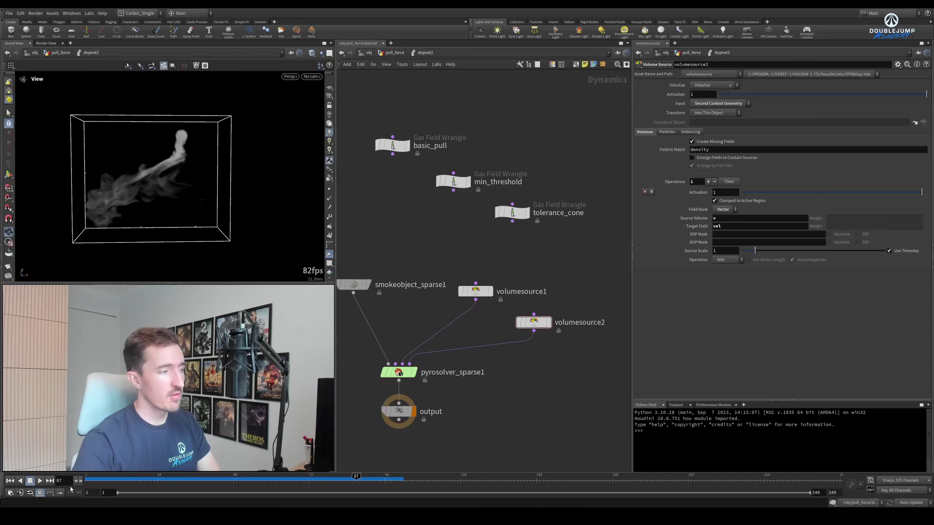
{"action": "left_click", "coordinate": [9, 481]}
- Change volumesource2's velocity operation to Pull, play the smoke simulation, and return to the first frame
{"action": "left_click", "coordinate": [741, 259]}
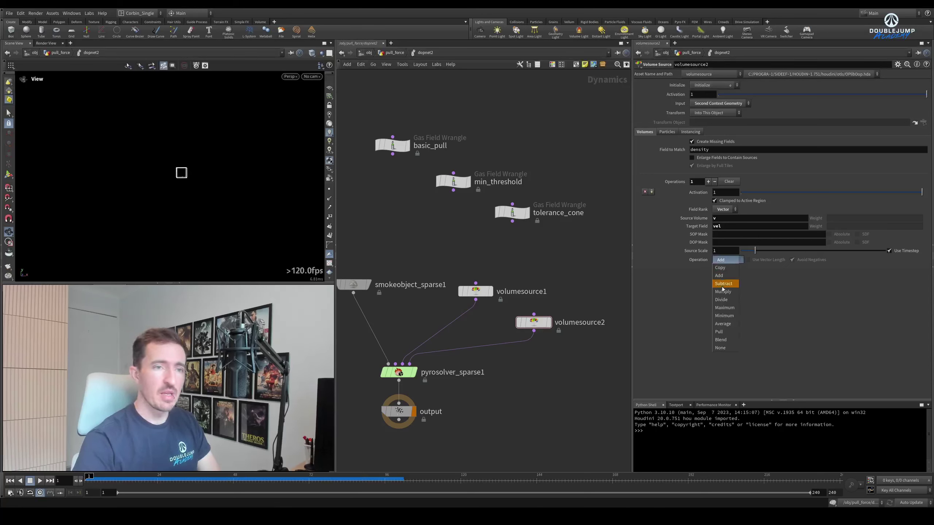
{"action": "left_click", "coordinate": [718, 330]}
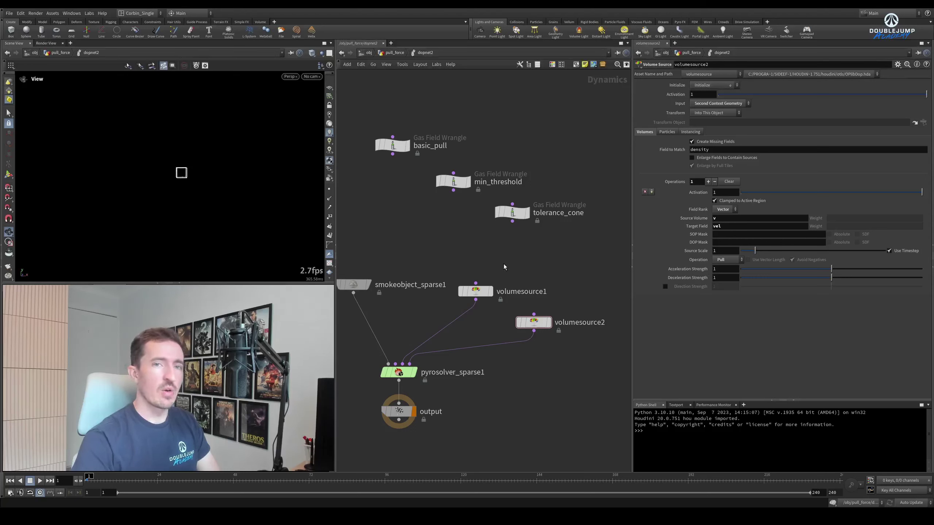
{"action": "middle_click_drag", "start_coordinate": [535, 258], "coordinate": [536, 262]}
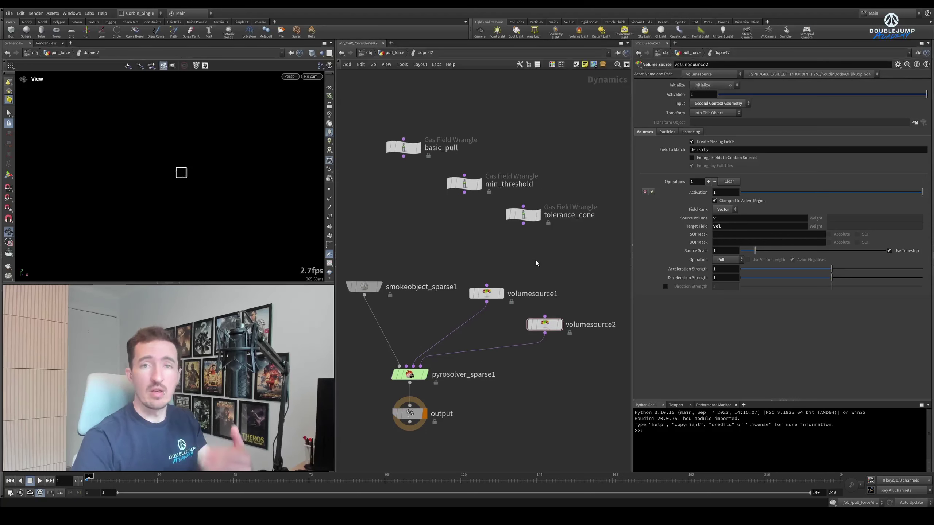
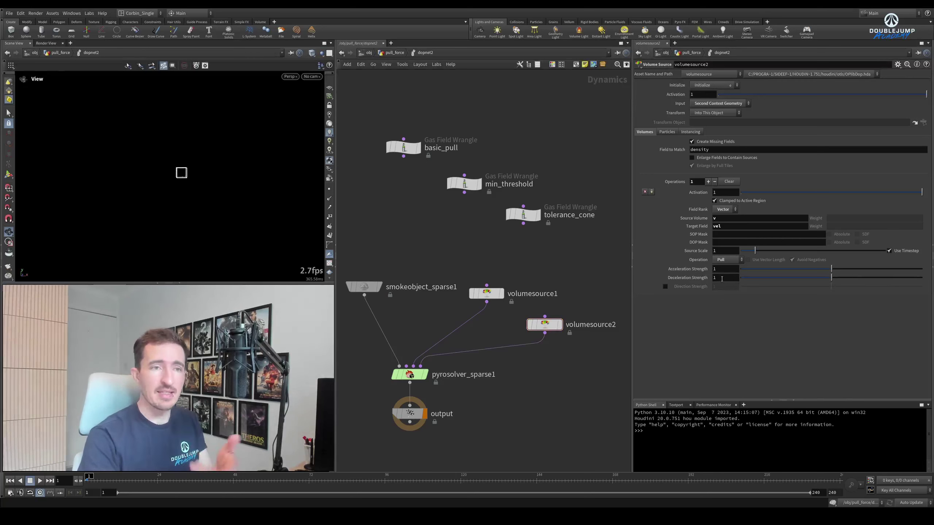
{"action": "key", "text": "Up"}
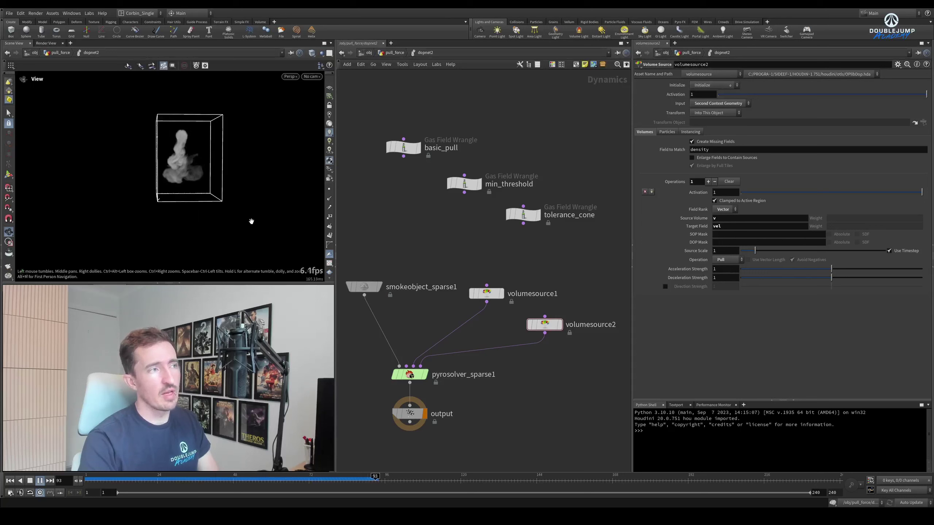
{"action": "key", "text": "Escape"}
{"action": "left_click_drag", "start_coordinate": [252, 221], "coordinate": [187, 169]}
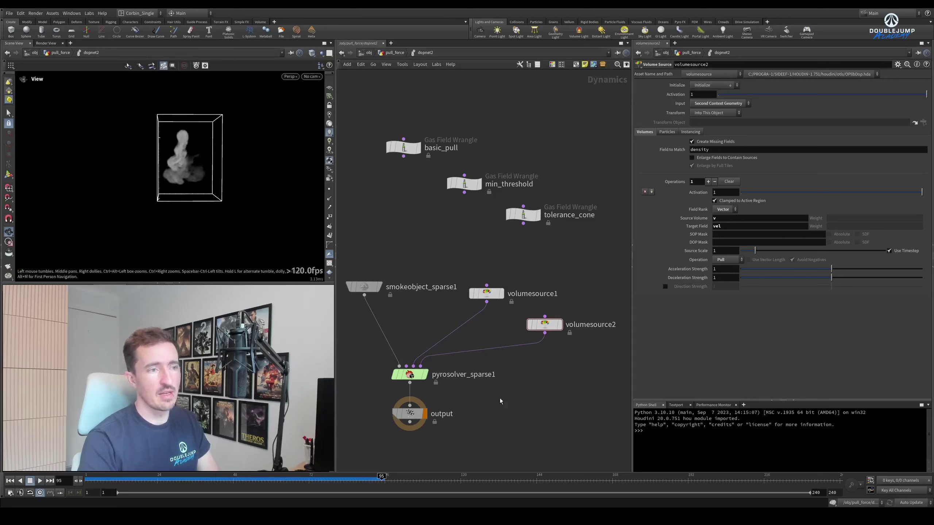
{"action": "left_click_drag", "start_coordinate": [107, 480], "coordinate": [86, 480]}
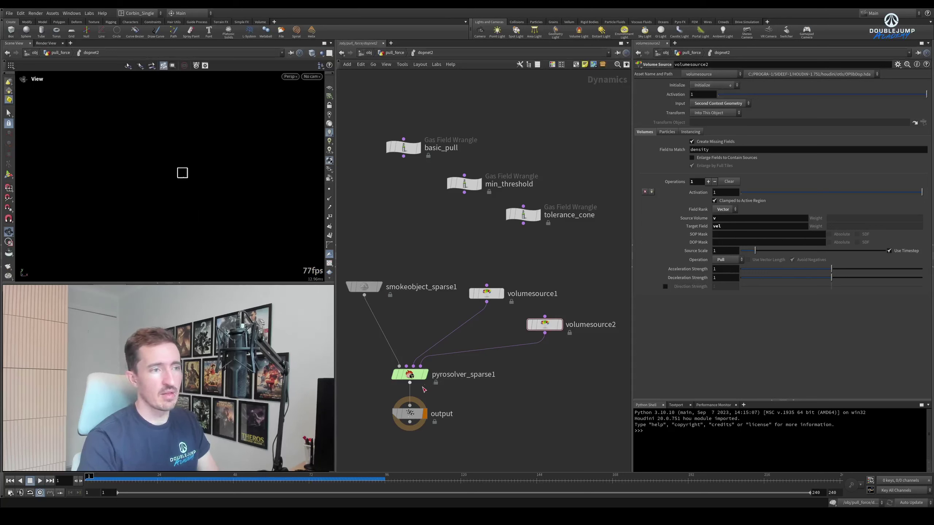
- Set volumesource2's acceleration strength and deceleration strength to 10 and play the simulation
{"action": "left_click", "coordinate": [419, 374]}
{"action": "left_click_drag", "start_coordinate": [590, 357], "coordinate": [529, 312]}
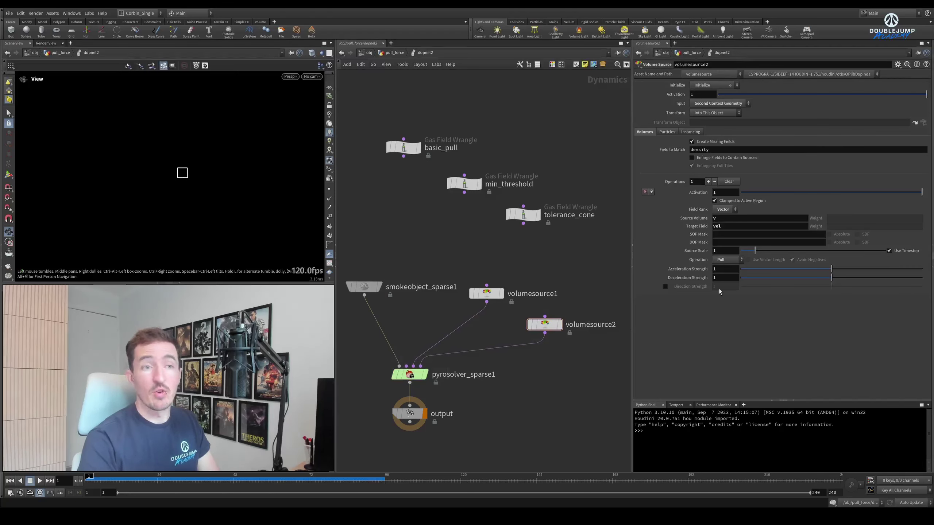
{"action": "double_click", "coordinate": [731, 271]}
{"action": "type", "text": "10"}
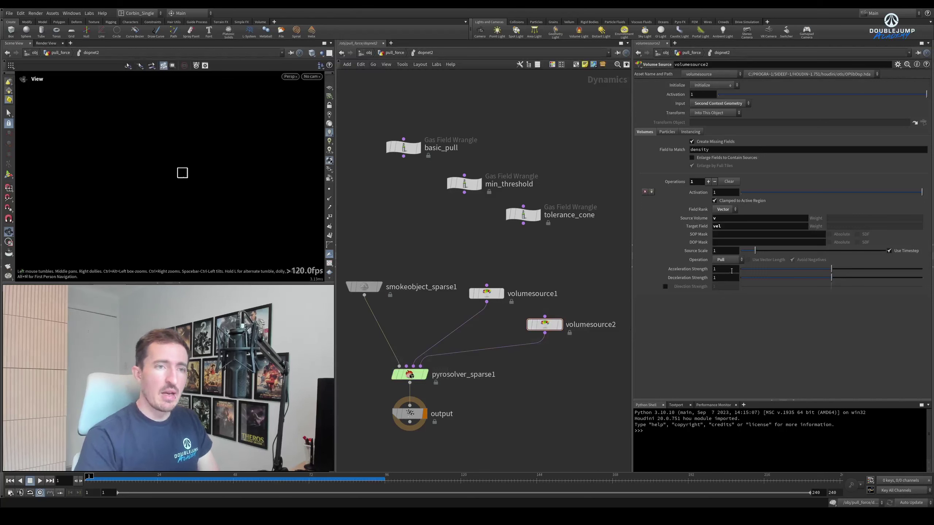
{"action": "left_click", "coordinate": [730, 278]}
{"action": "type", "text": "0"}
{"action": "key", "text": "Return"}
{"action": "key", "text": "Up"}
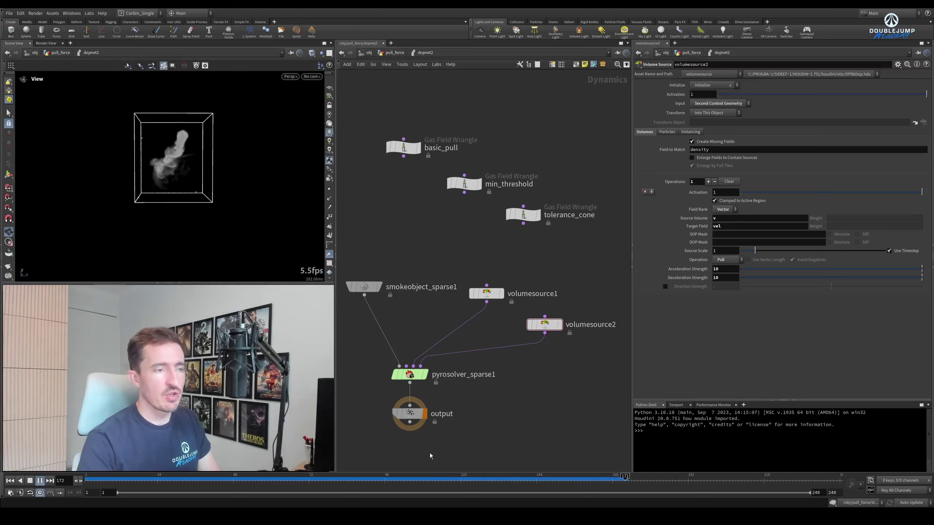
- Set volumesource2's deceleration strength to 0 and replay the smoke simulation from the first frame
{"action": "left_click", "coordinate": [93, 479]}
{"action": "double_click", "coordinate": [726, 278]}
{"action": "type", "text": "0"}
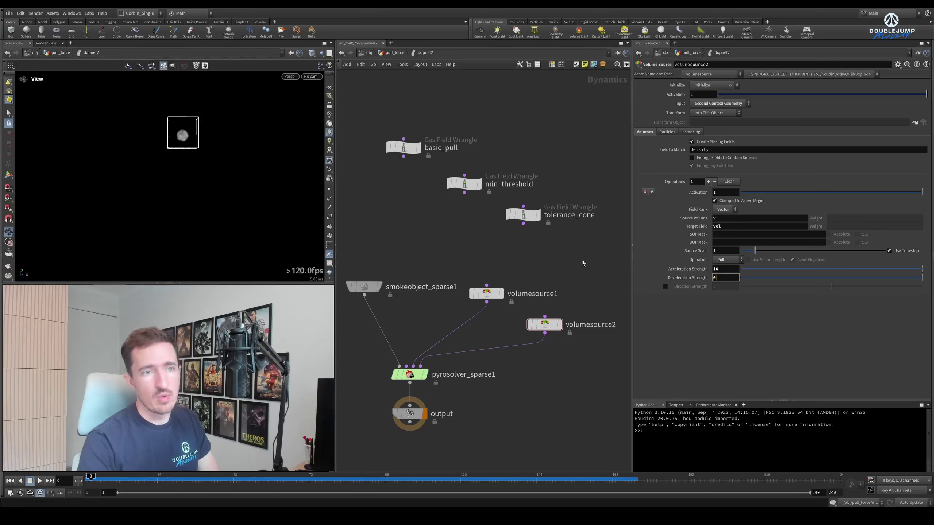
{"action": "key", "text": "Return"}
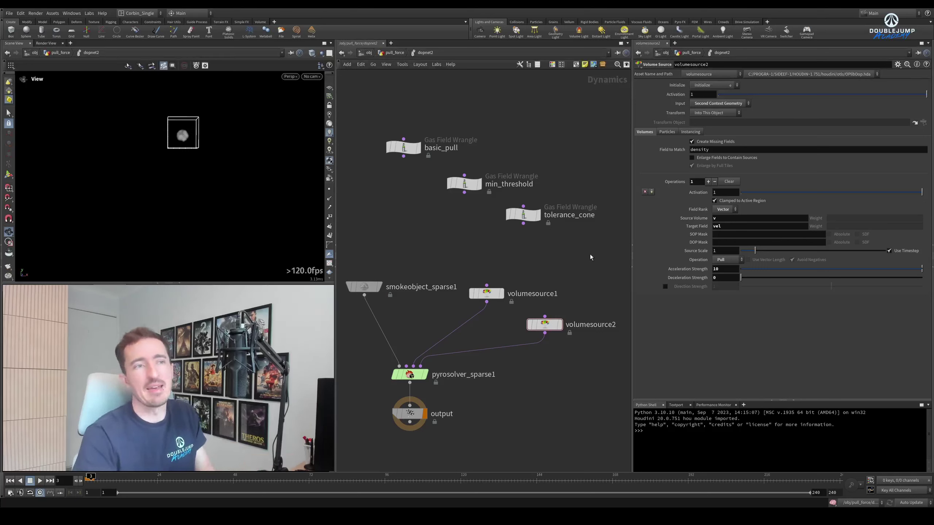
{"action": "key", "text": "Up"}
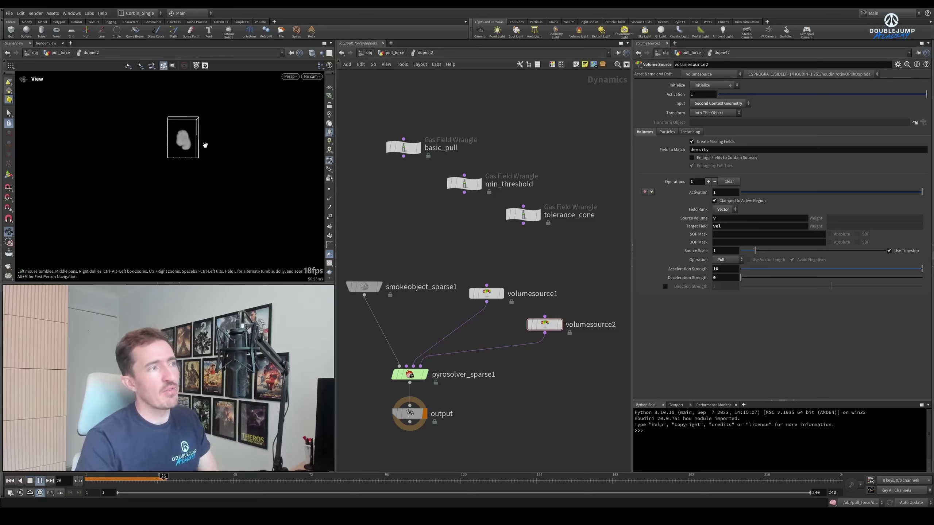
{"action": "key", "text": "ctrl+Up"}
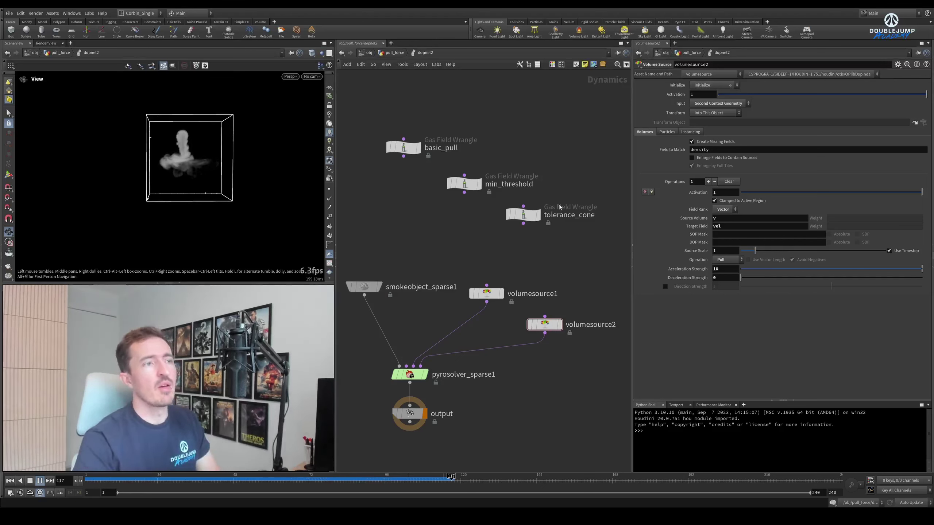
{"action": "key", "text": "Escape"}
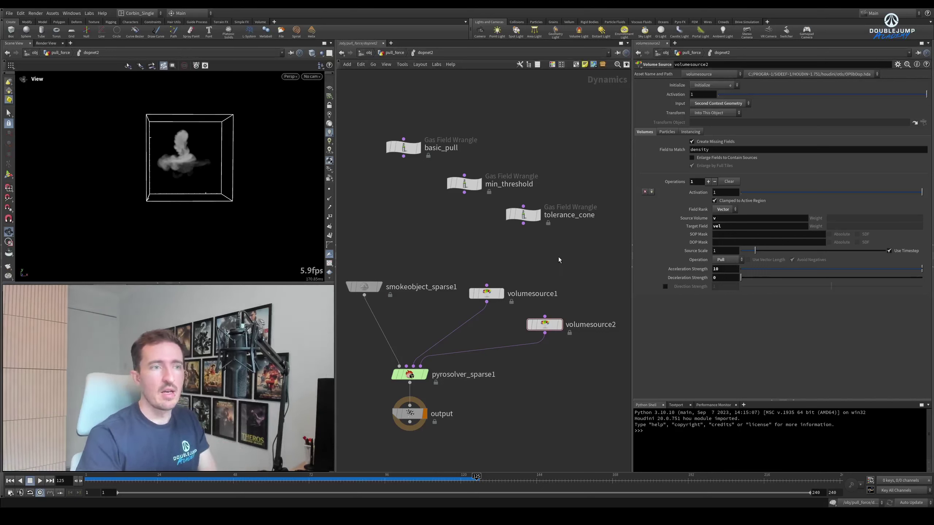
- Continue playing the pulled smoke simulation, stop it, and return to the first frame
{"action": "key", "text": "Up"}
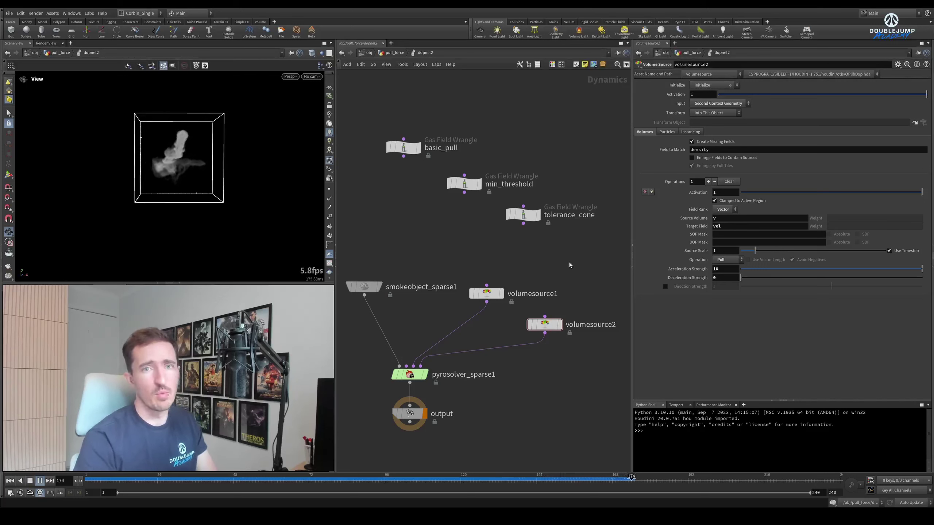
{"action": "key", "text": "Up"}
{"action": "key", "text": "ctrl+Up"}
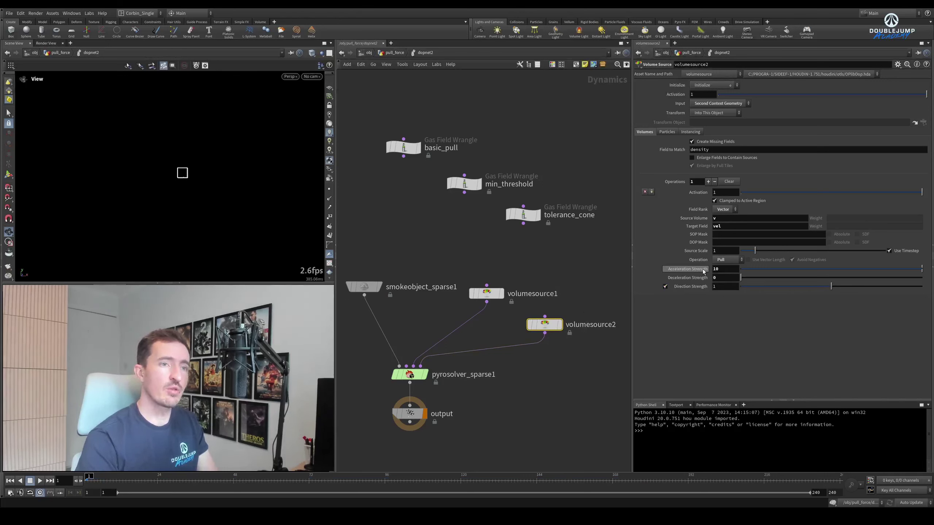
- Set volumesource2's acceleration strength to 0 and play the smoke simulation with only direction strength active
{"action": "left_click", "coordinate": [591, 270]}
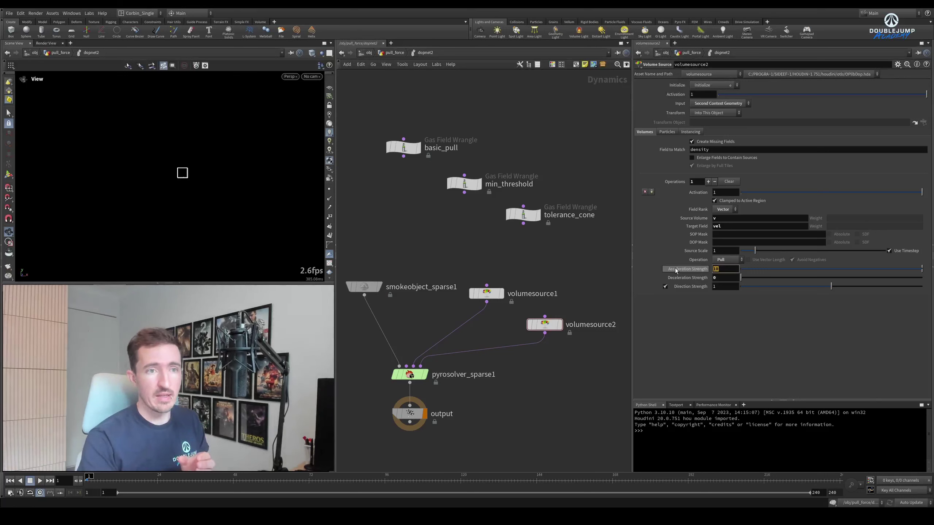
{"action": "mouse_move", "coordinate": [676, 270]}
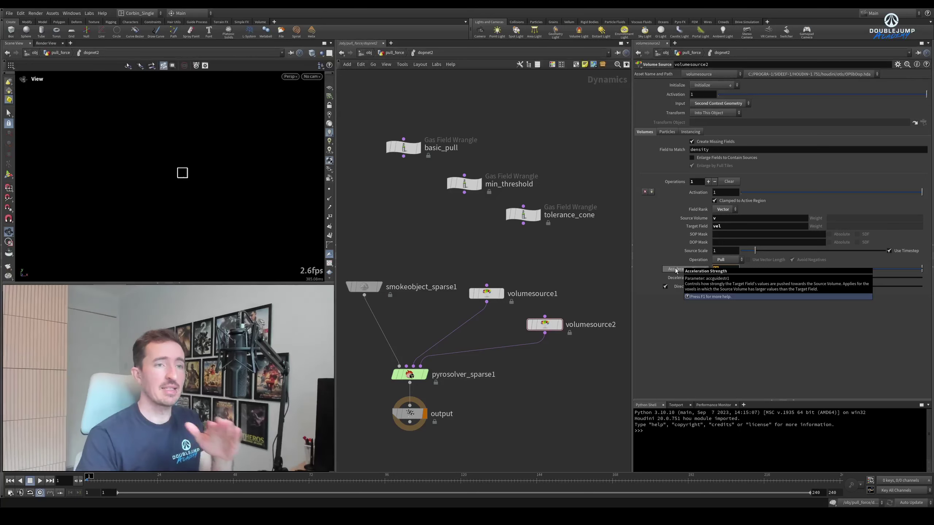
{"action": "key", "text": "Return"}
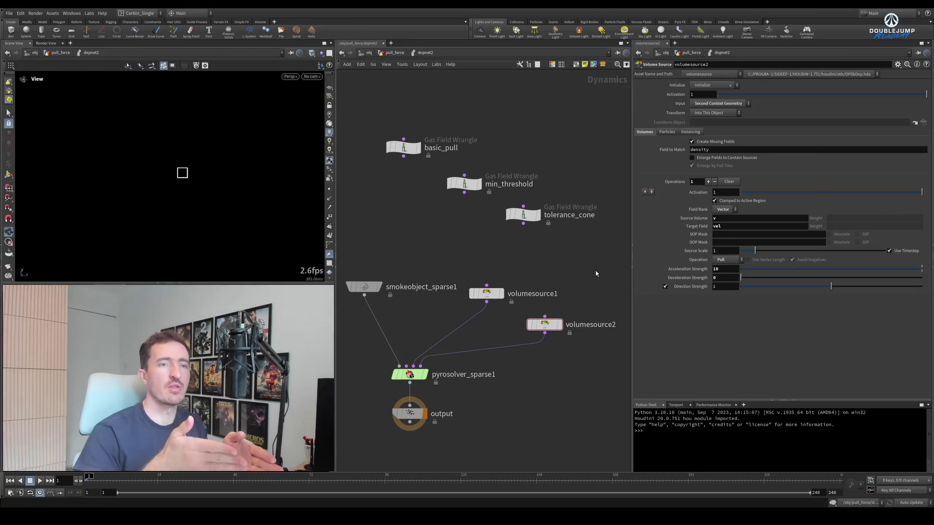
{"action": "left_click", "coordinate": [722, 287]}
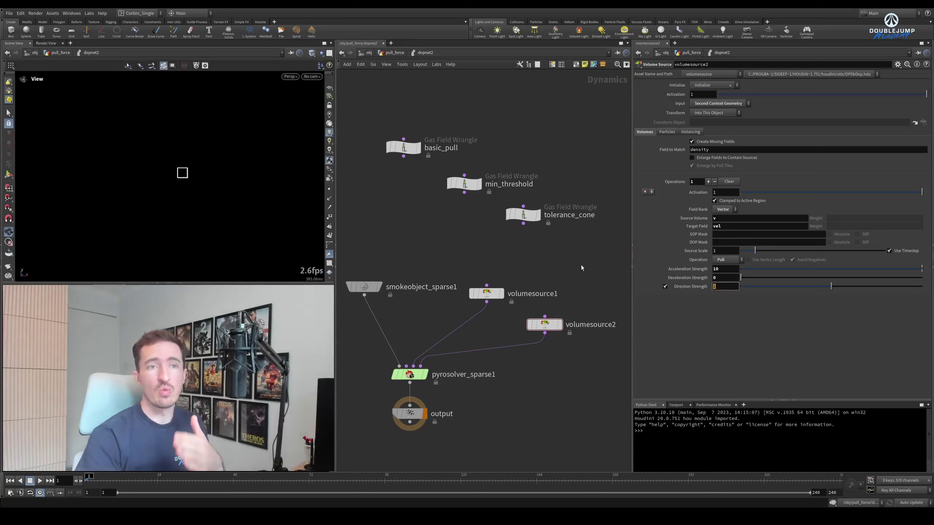
{"action": "left_click", "coordinate": [721, 269]}
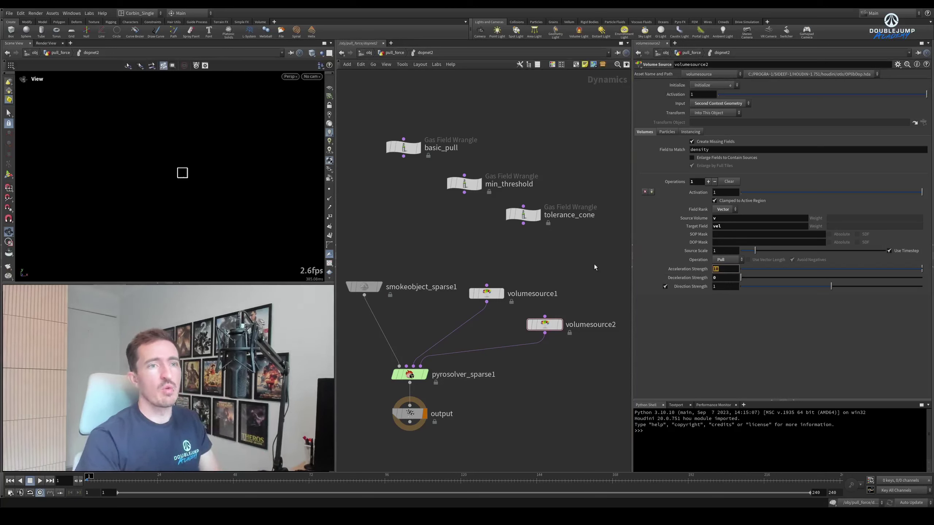
{"action": "type", "text": "0"}
{"action": "key", "text": "Return"}
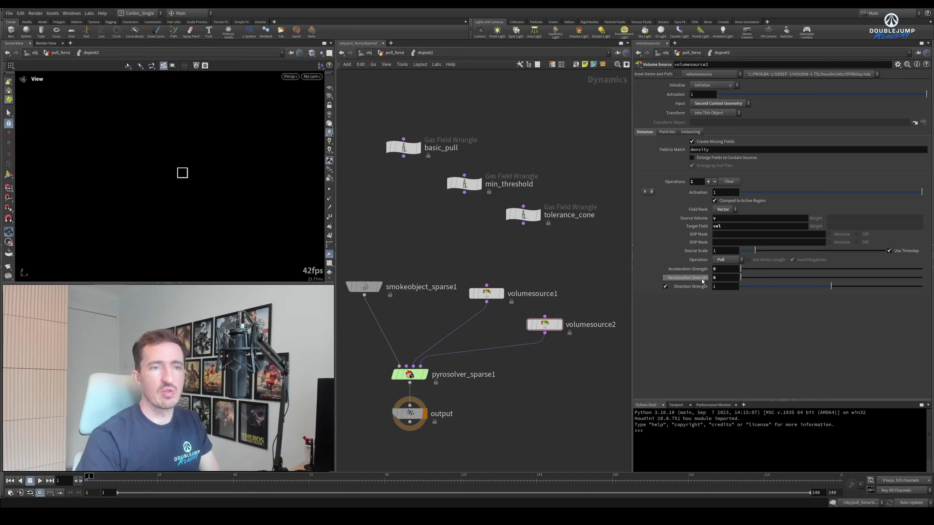
{"action": "mouse_move", "coordinate": [702, 279]}
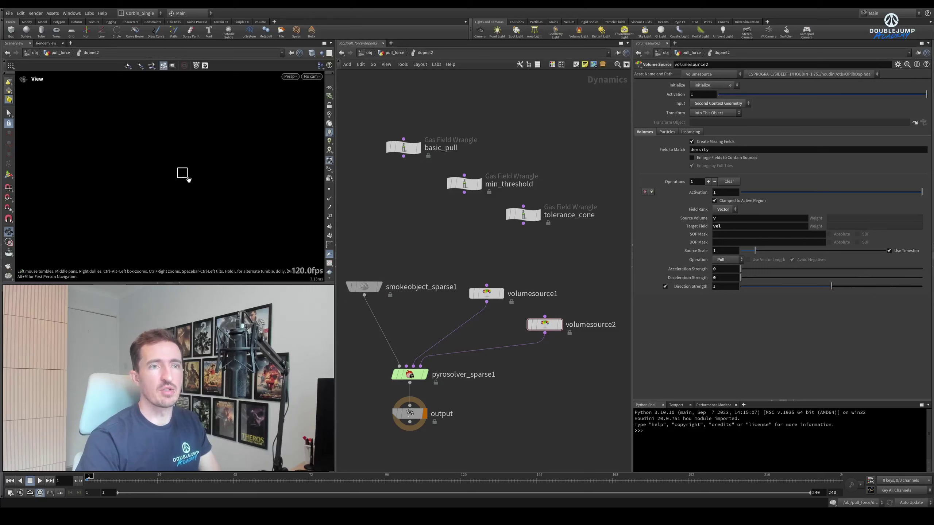
{"action": "key", "text": "Up"}
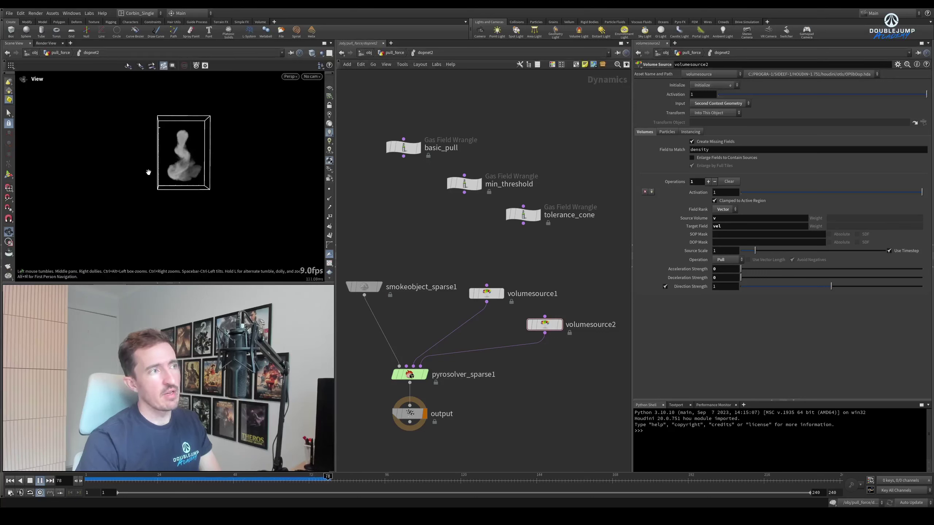
- Set volumesource2's direction strength to 10, replay the smoke simulation from the first frame, and stop it
{"action": "left_click", "coordinate": [735, 287]}
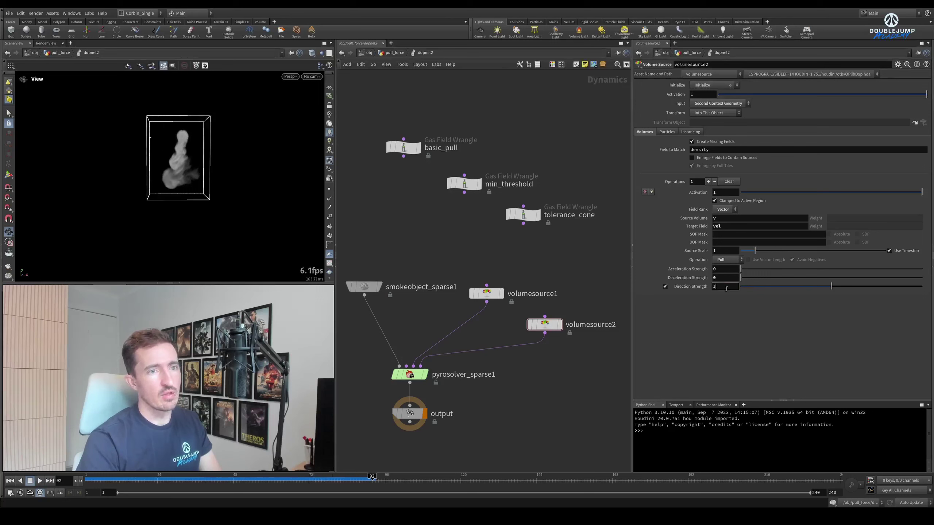
{"action": "type", "text": "0"}
{"action": "key", "text": "Return"}
{"action": "left_click", "coordinate": [10, 481]}
{"action": "left_click", "coordinate": [40, 481]}
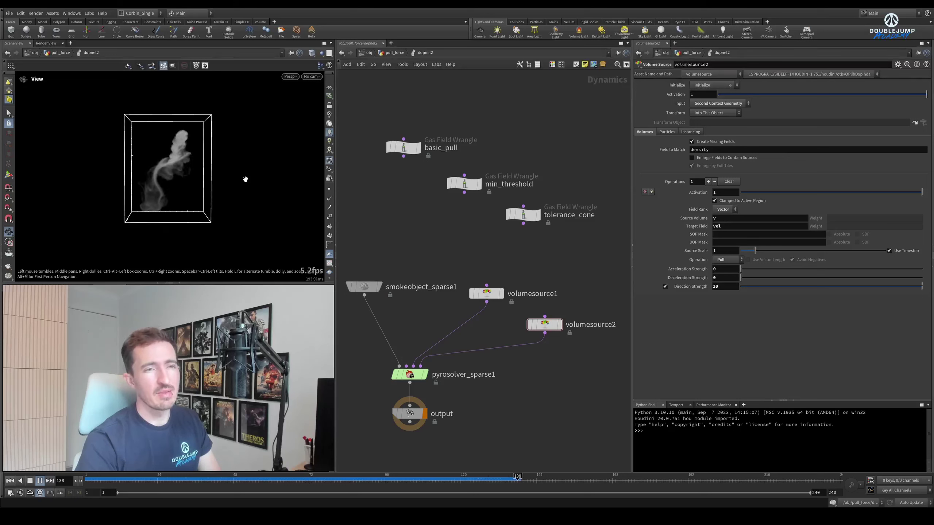
{"action": "key", "text": "Up"}
{"action": "left_click", "coordinate": [735, 279]}
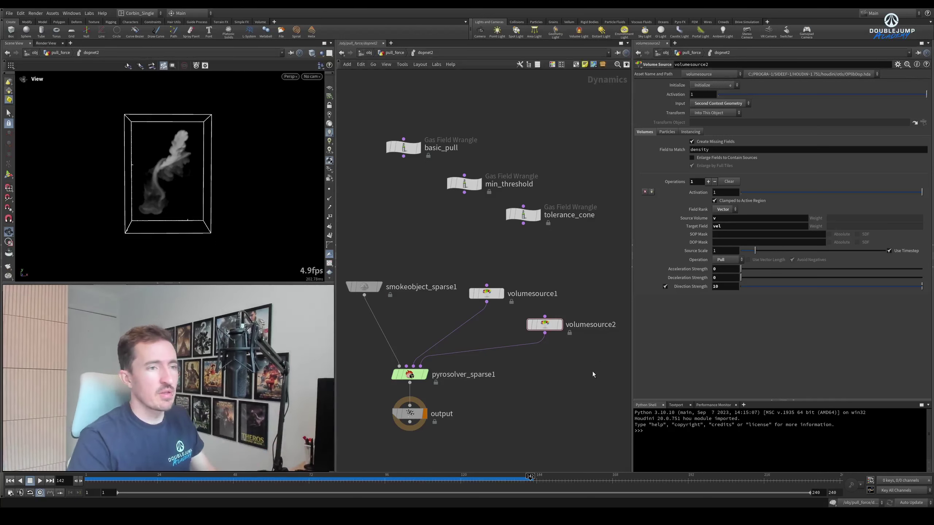
- Rewind to the first frame, delete volumesource2, and go back up to the pull_force network
{"action": "left_click", "coordinate": [544, 325]}
{"action": "key", "text": "ctrl+Up"}
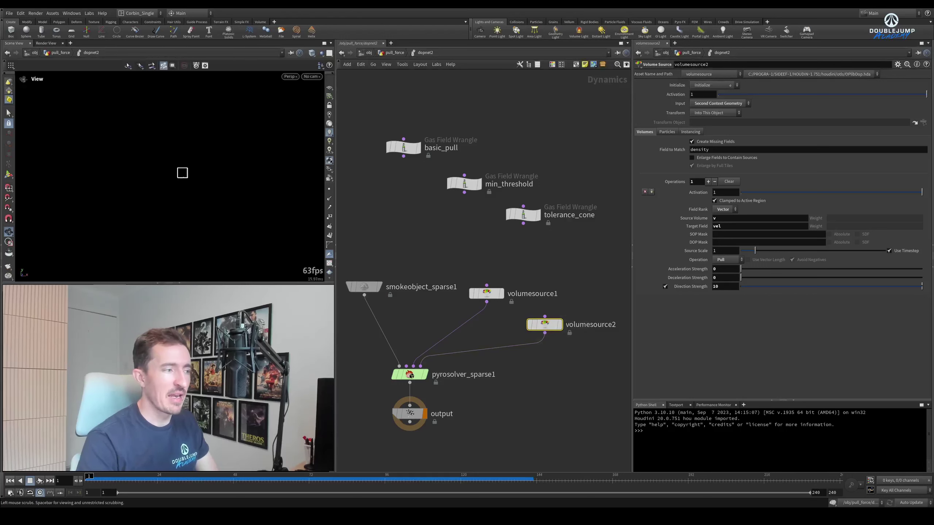
{"action": "key", "text": "Delete"}
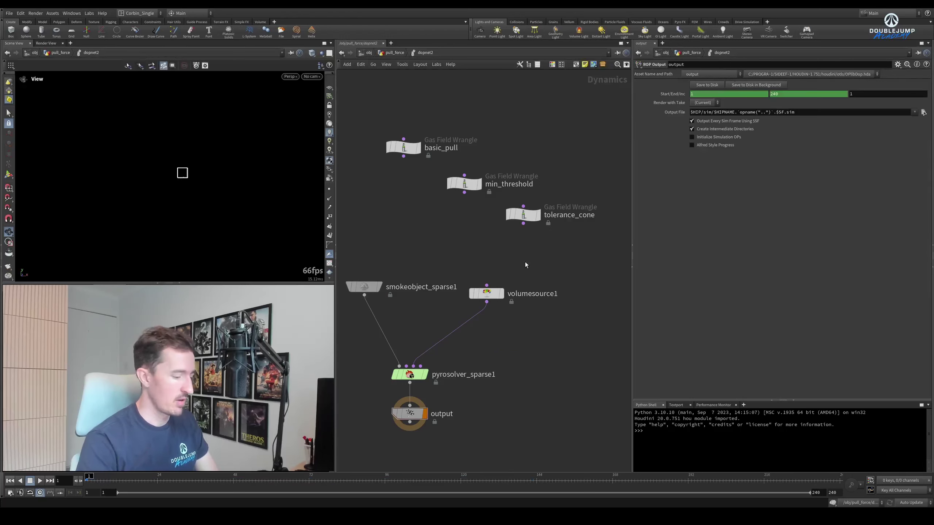
{"action": "key", "text": "u"}
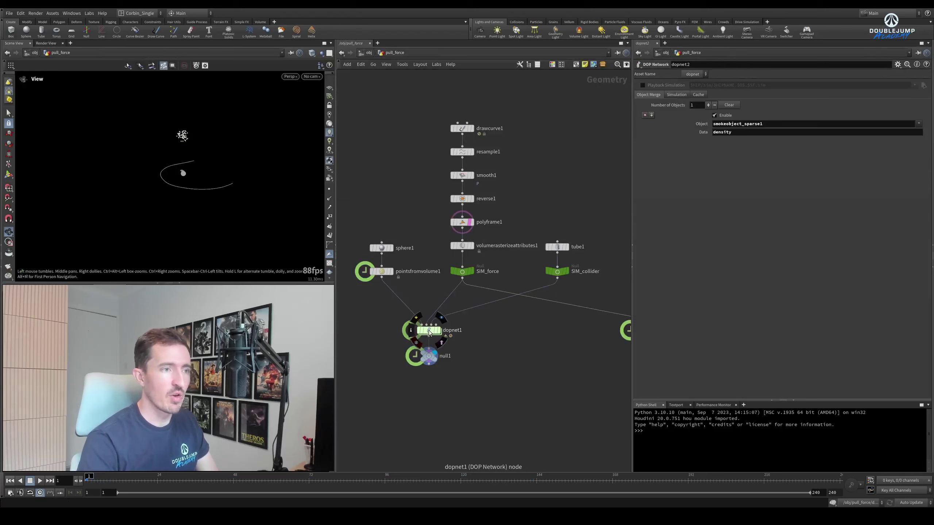
- Look inside dopnet1 and dopnet2, returning to the pull_force network after each one
{"action": "double_click", "coordinate": [427, 332]}
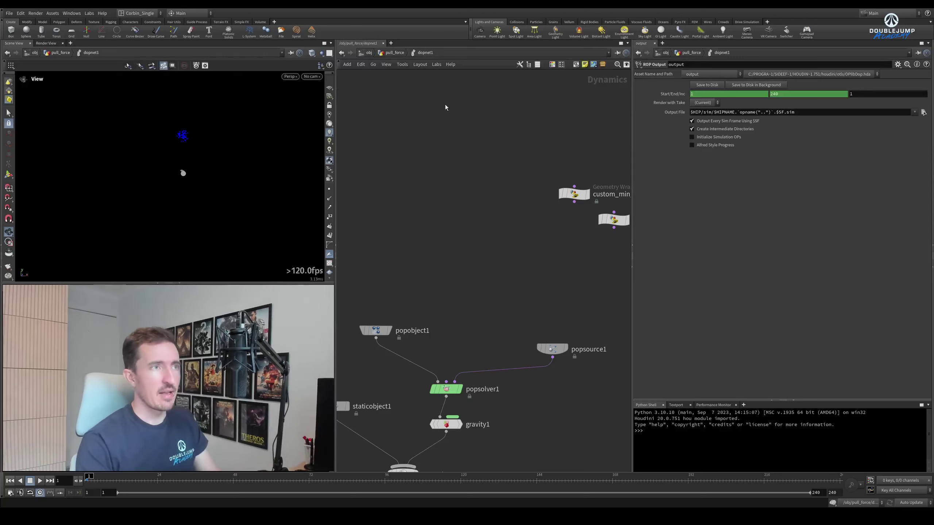
{"action": "left_click", "coordinate": [395, 52]}
{"action": "scroll", "coordinate": [518, 367], "scroll_direction": "down", "scroll_amount": 3}
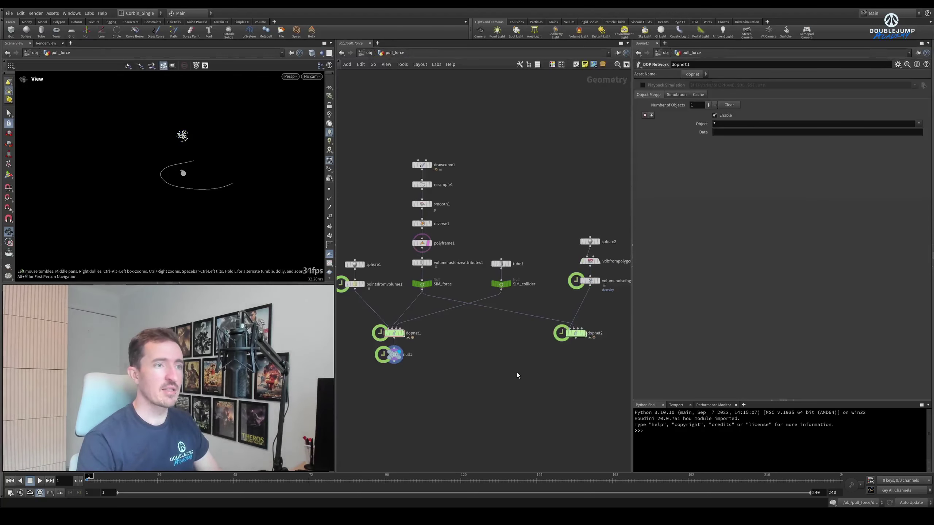
{"action": "scroll", "coordinate": [523, 367], "scroll_direction": "down", "scroll_amount": 2}
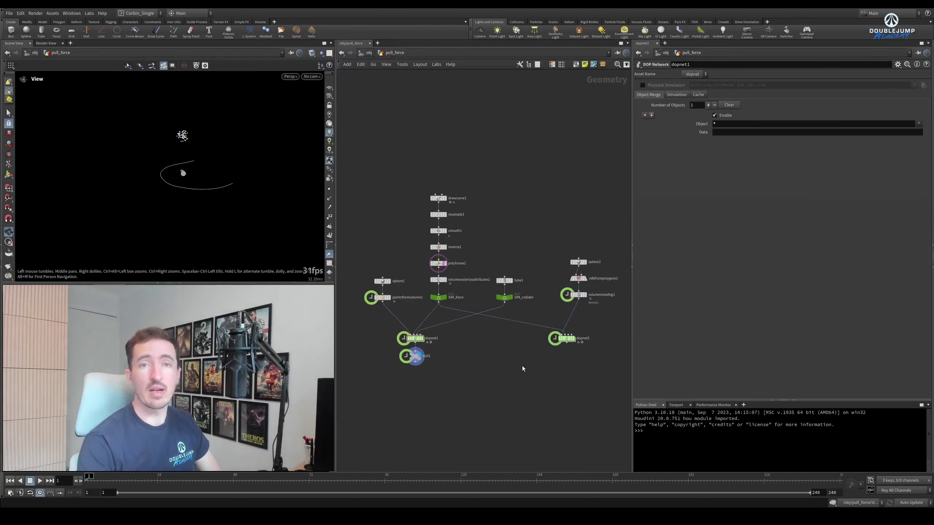
{"action": "double_click", "coordinate": [566, 338]}
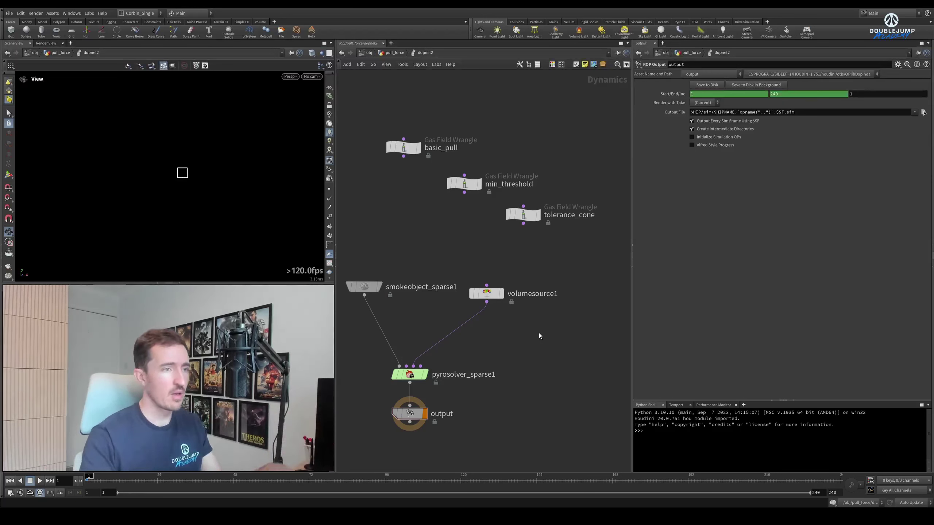
{"action": "key", "text": "u"}
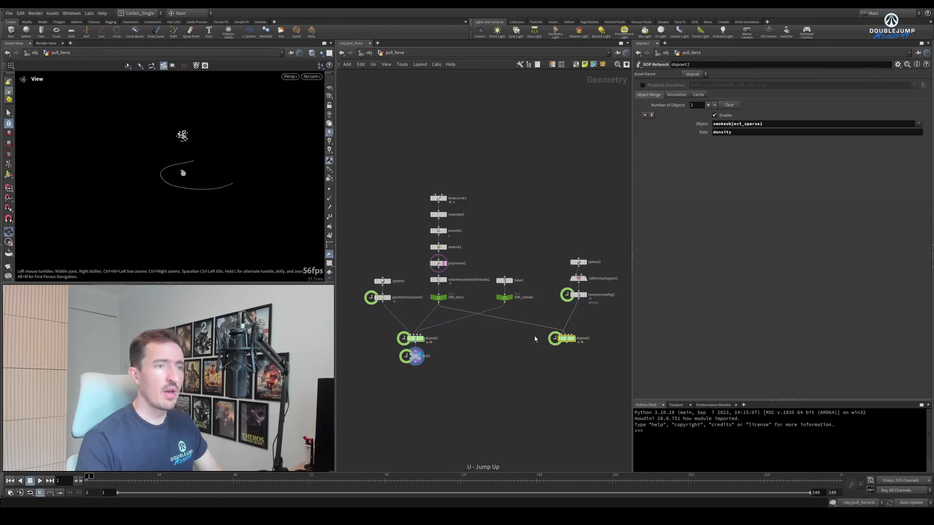
- In the averaging example network, view the output of pack1 and the merged P1 and P2 spheres in merge3
{"action": "middle_click_drag", "start_coordinate": [499, 365], "coordinate": [604, 359]}
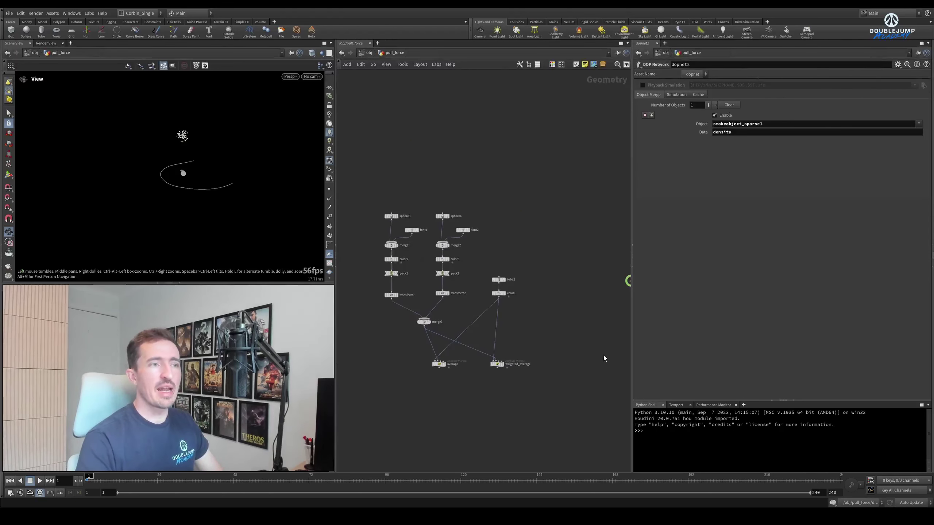
{"action": "middle_click_drag", "start_coordinate": [557, 308], "coordinate": [604, 305]}
{"action": "scroll", "coordinate": [599, 305], "scroll_direction": "up", "scroll_amount": 5}
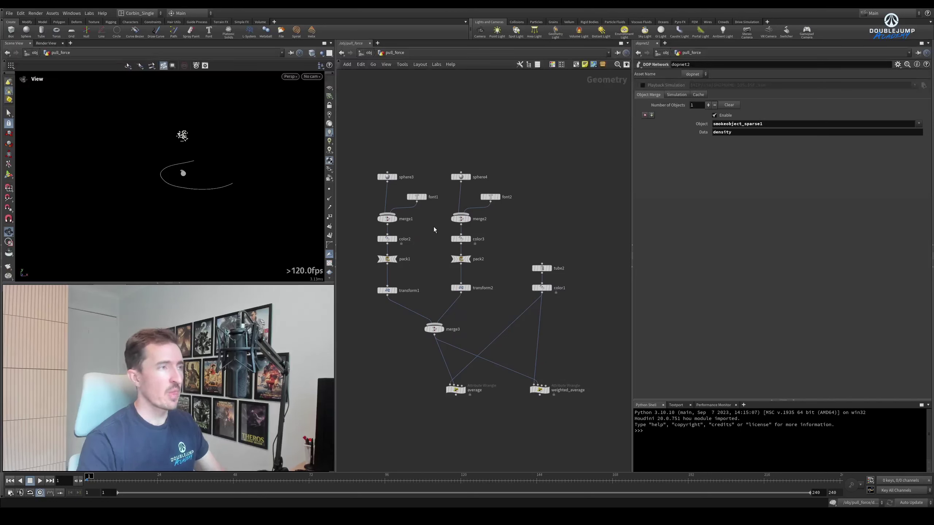
{"action": "left_click", "coordinate": [394, 259]}
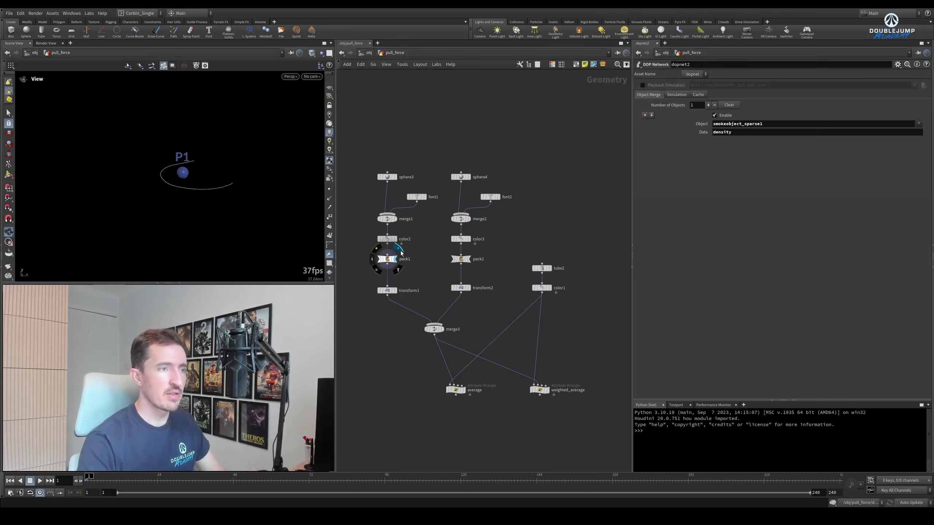
{"action": "left_click", "coordinate": [441, 329]}
{"action": "left_click", "coordinate": [434, 329]}
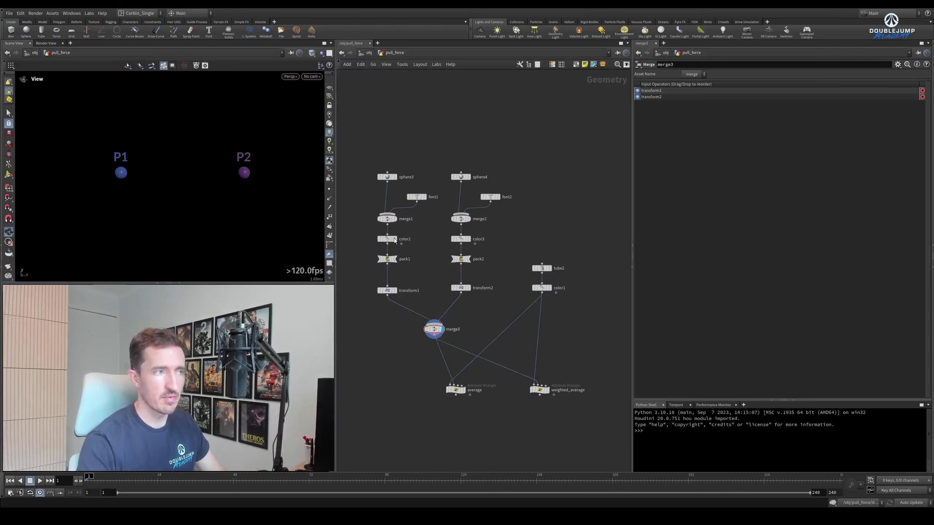
{"action": "left_click_drag", "start_coordinate": [175, 150], "coordinate": [106, 173]}
{"action": "scroll", "coordinate": [185, 184], "scroll_direction": "up", "scroll_amount": 2}
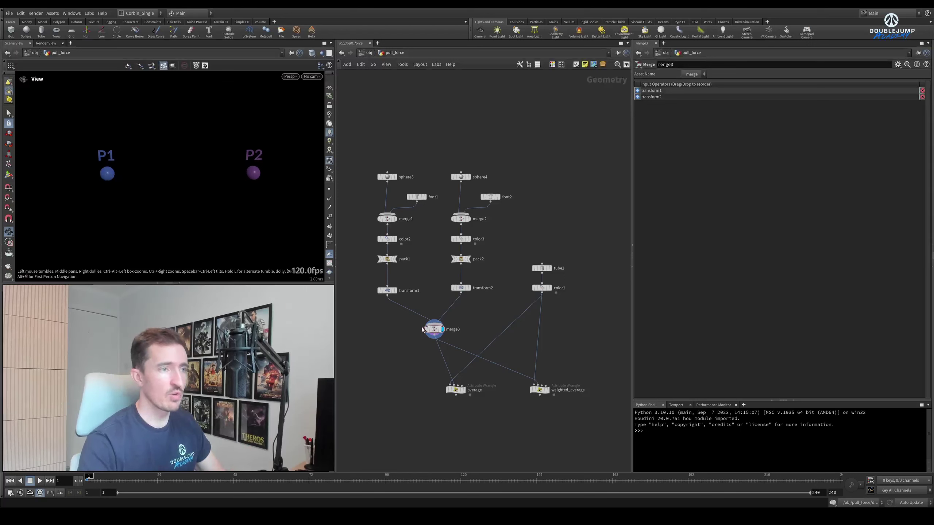
{"action": "middle_click", "coordinate": [442, 331]}
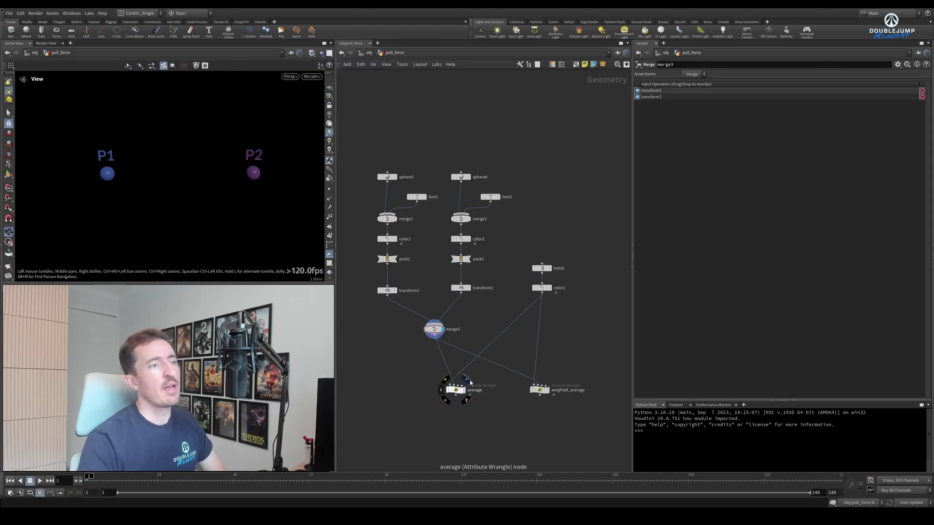
- Display the color1 cone with merge3's P1 and P2 spheres shown alongside as a shaded template
{"action": "left_click", "coordinate": [464, 389]}
{"action": "left_click_drag", "start_coordinate": [456, 408], "coordinate": [456, 408]}
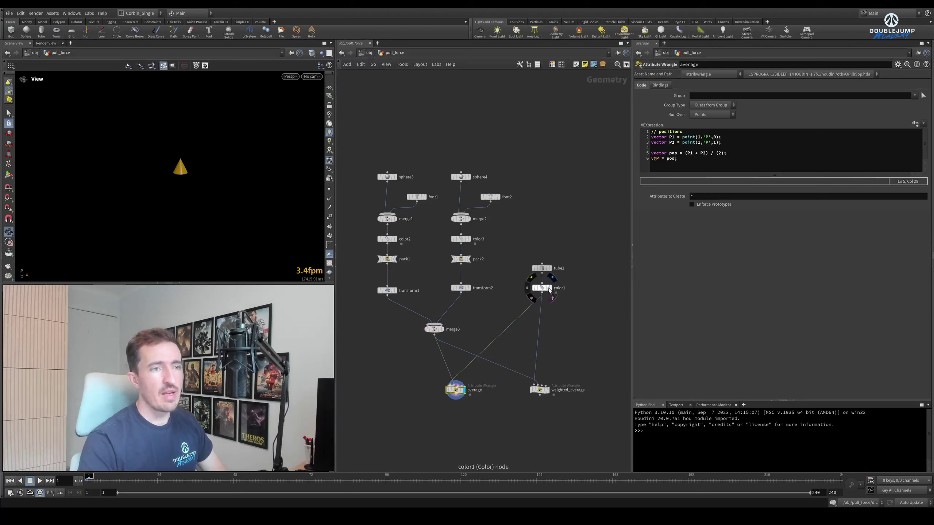
{"action": "left_click", "coordinate": [550, 288]}
{"action": "left_click", "coordinate": [542, 288]}
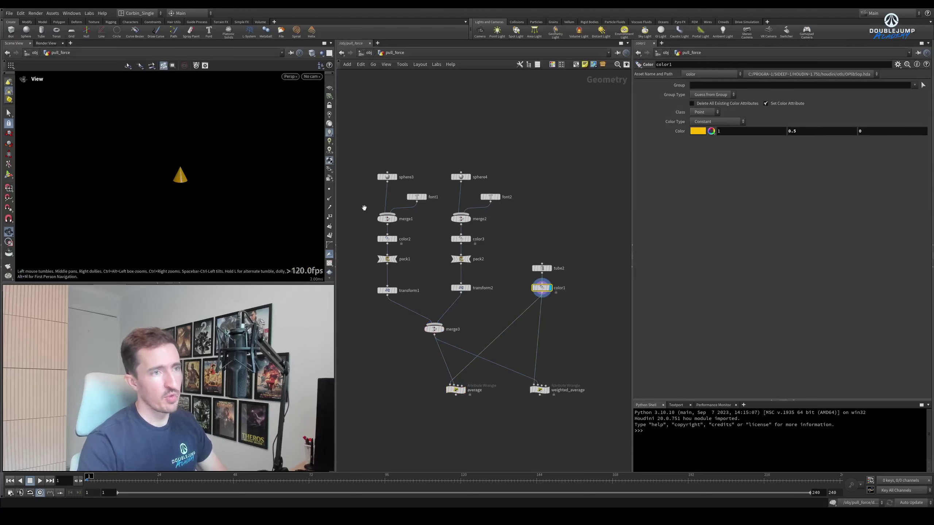
{"action": "left_click", "coordinate": [445, 338]}
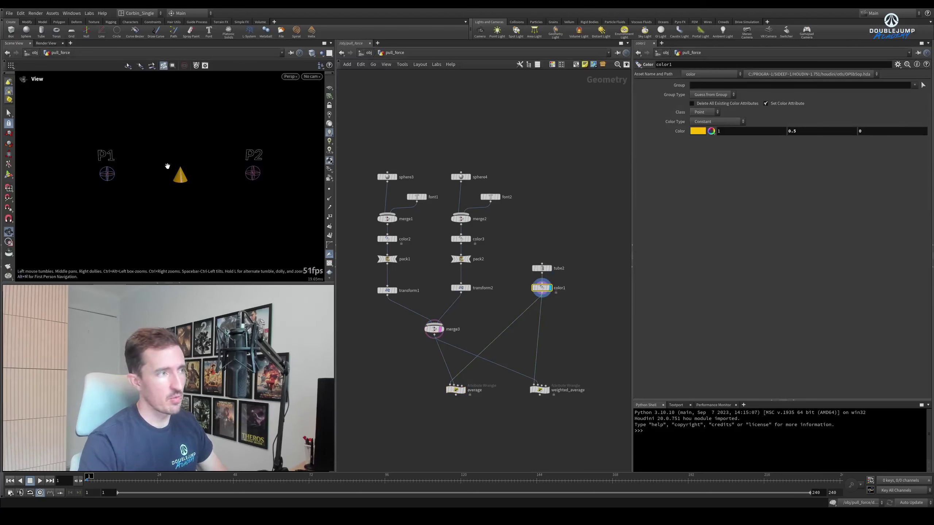
{"action": "left_click", "coordinate": [439, 330], "text": "ctrl"}
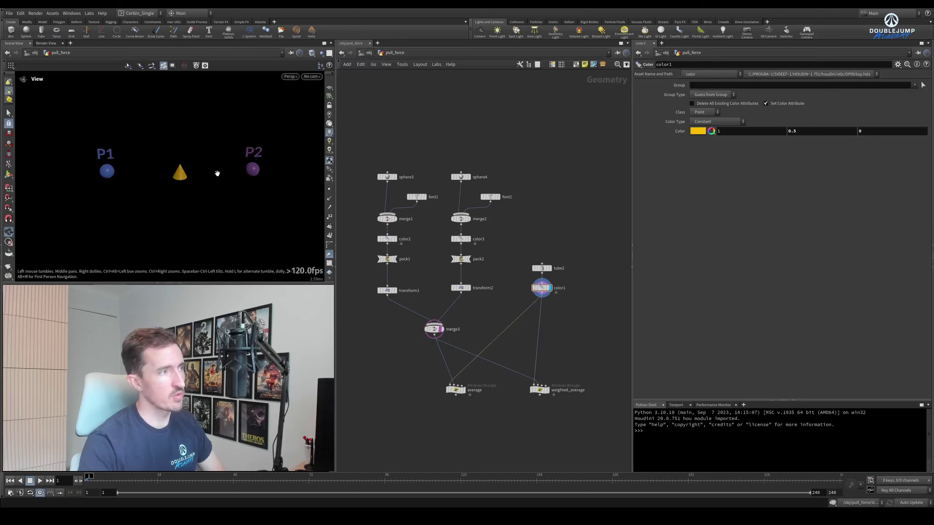
- Display the average wrangle and select it to show its code, viewing the cone between P1 and P2
{"action": "left_click", "coordinate": [464, 390]}
{"action": "left_click", "coordinate": [455, 390]}
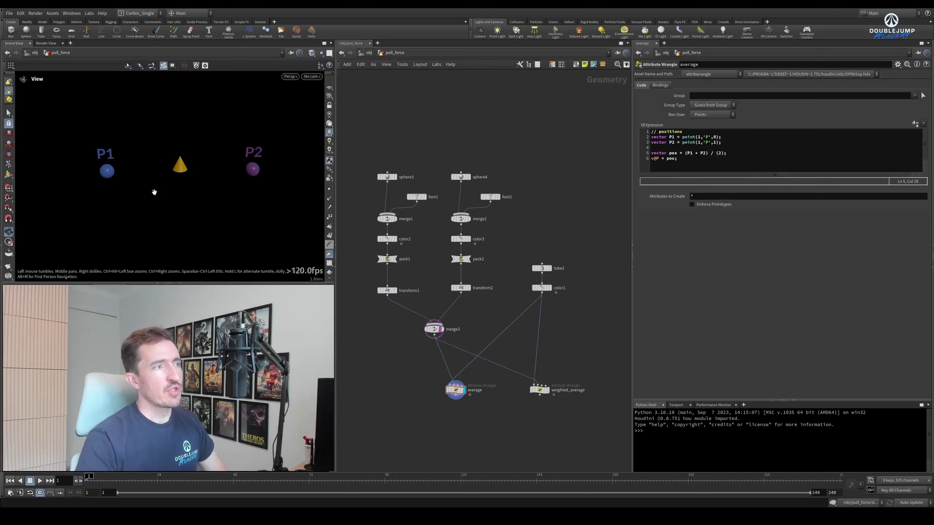
{"action": "left_click_drag", "start_coordinate": [152, 192], "coordinate": [116, 166]}
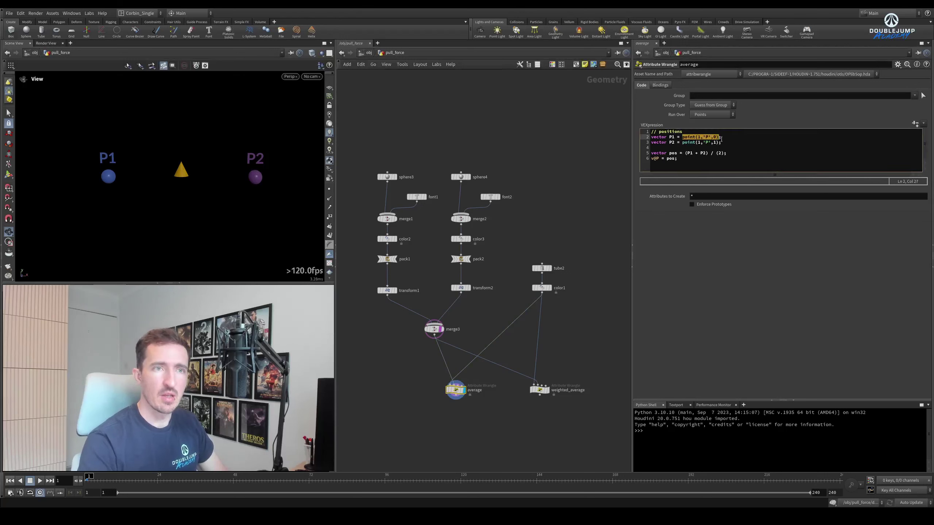
- Examine the average wrangle's point lookups and the position expression that adds P1 and P2 and divides by 2
{"action": "left_click_drag", "start_coordinate": [682, 142], "coordinate": [722, 142]}
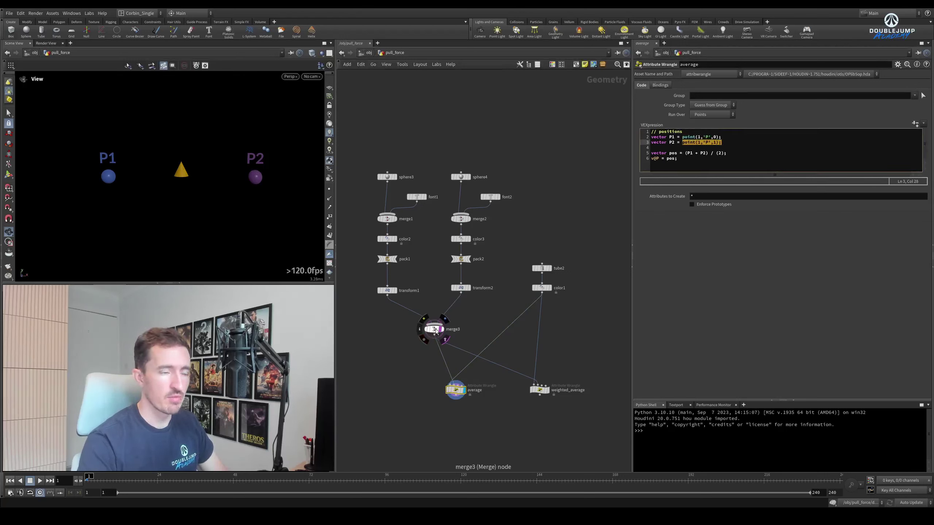
{"action": "left_click", "coordinate": [678, 153]}
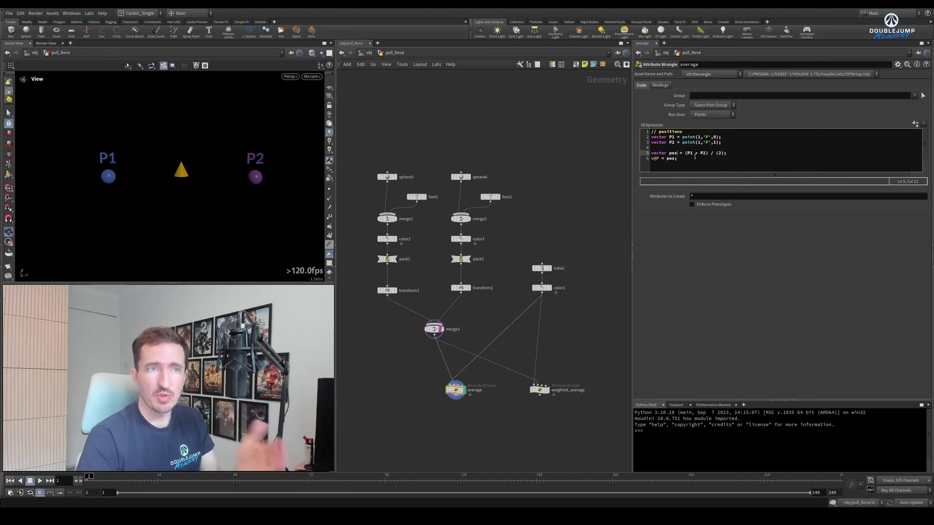
{"action": "left_click", "coordinate": [687, 153]}
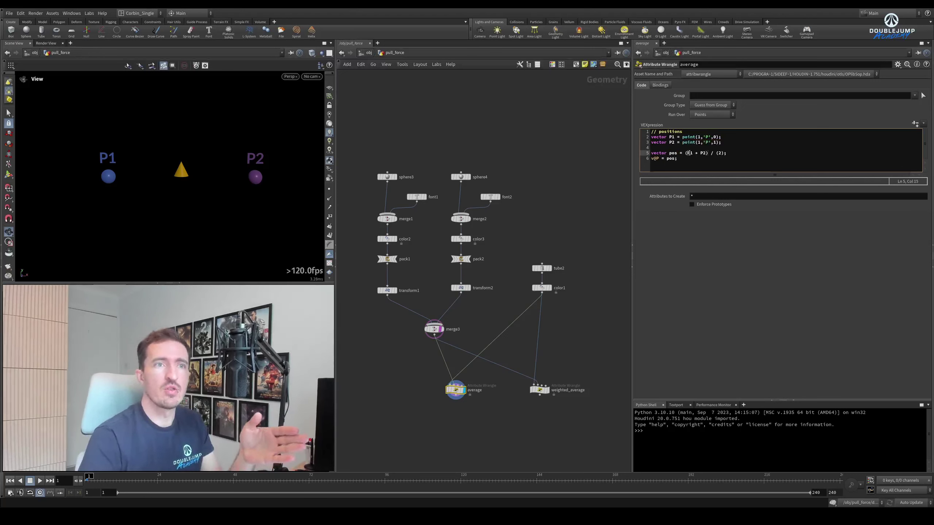
{"action": "double_click", "coordinate": [689, 153]}
{"action": "double_click", "coordinate": [703, 153]}
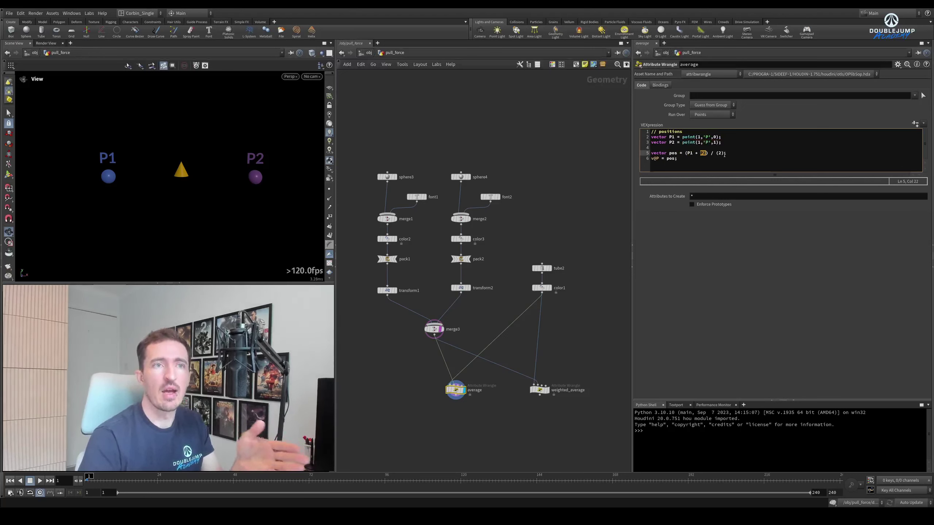
- Examine the divisor 2 and the P1 and P2 terms in the average wrangle's position expression
{"action": "double_click", "coordinate": [719, 153]}
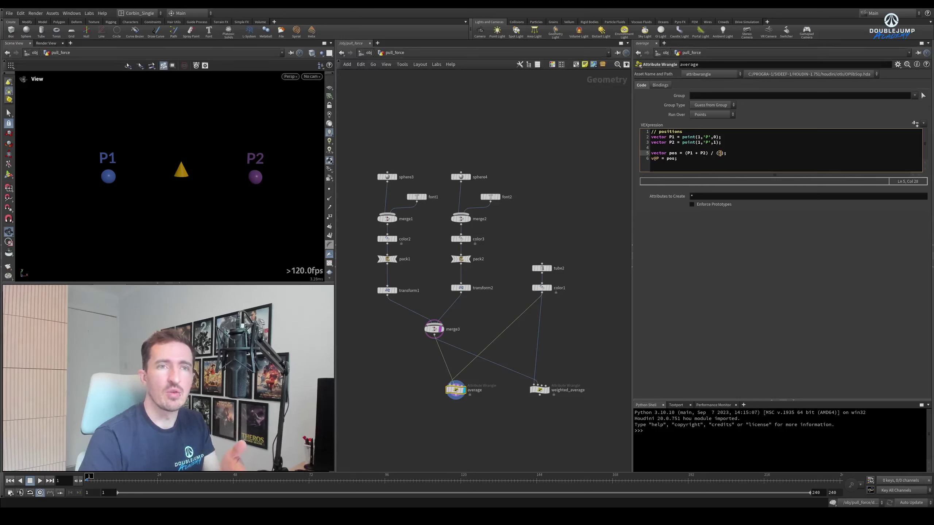
{"action": "left_click", "coordinate": [692, 152]}
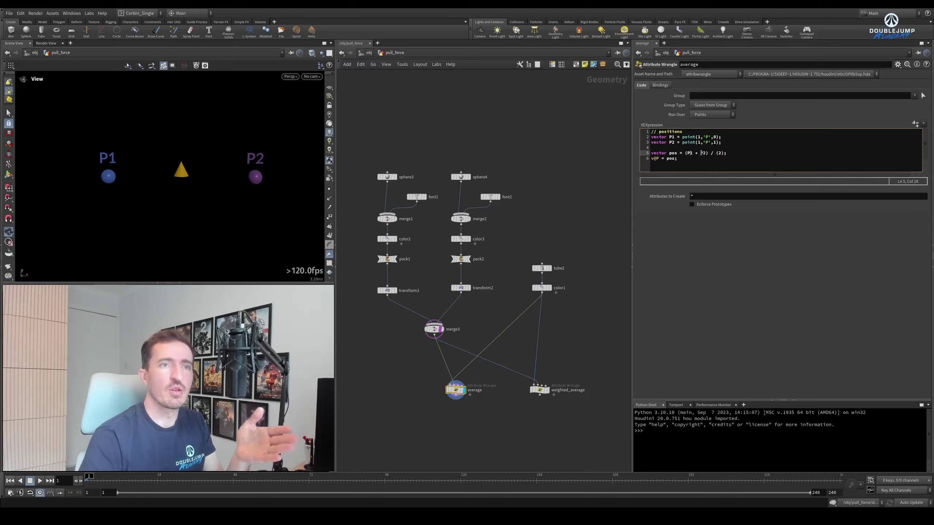
{"action": "left_click", "coordinate": [703, 153]}
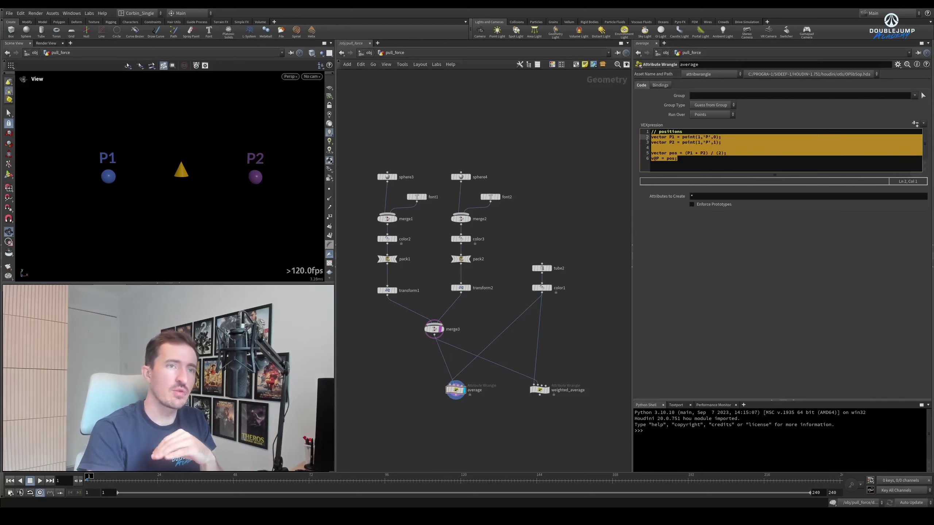
{"action": "left_click", "coordinate": [674, 145]}
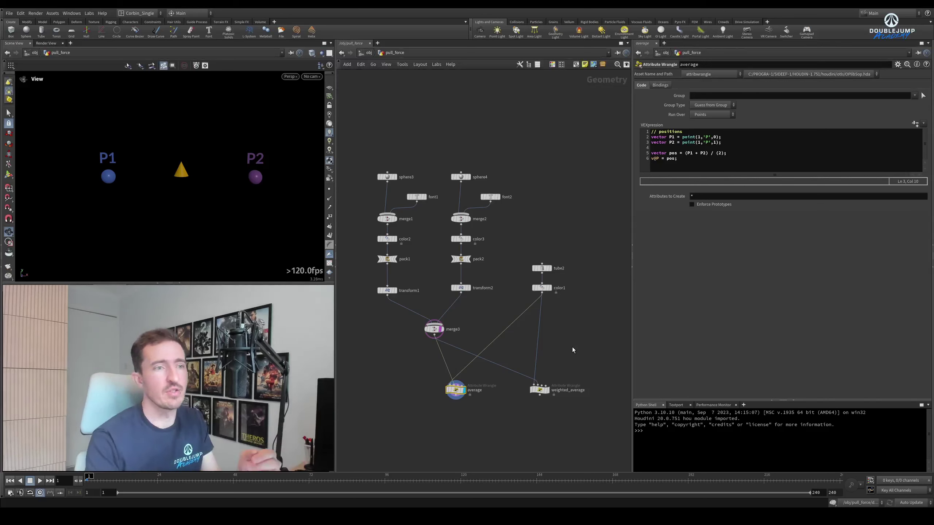
- Display the weighted_average wrangle and examine its point lookups and the w1 and w2 weight channel lines
{"action": "left_click", "coordinate": [547, 391]}
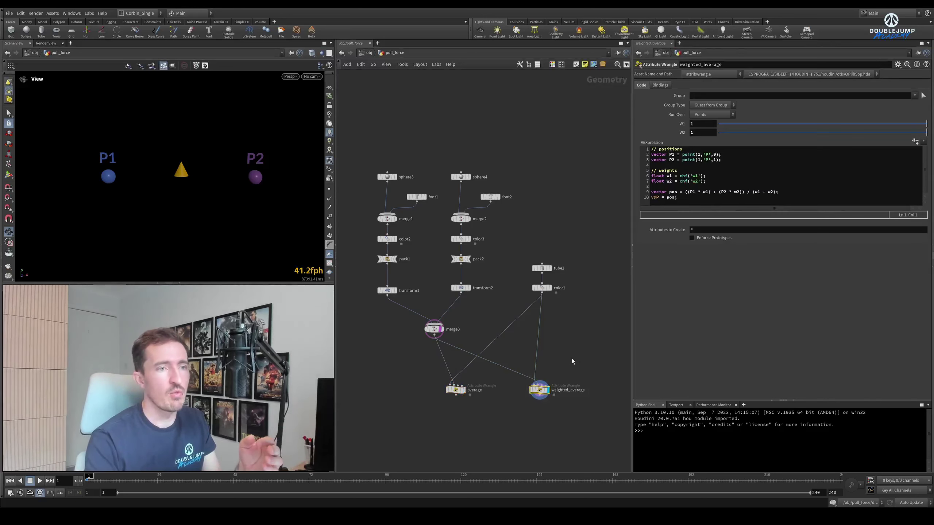
{"action": "middle_click_drag", "start_coordinate": [558, 378], "coordinate": [550, 366]}
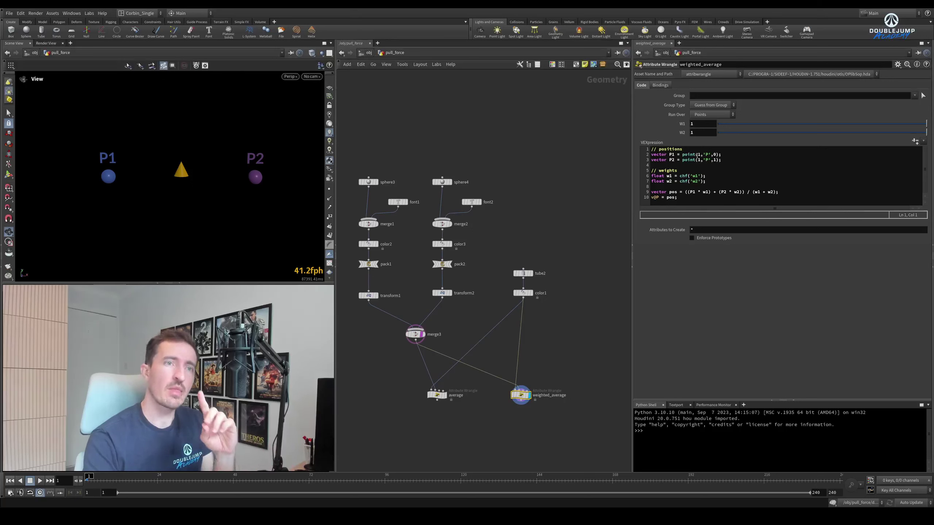
{"action": "left_click", "coordinate": [717, 160]}
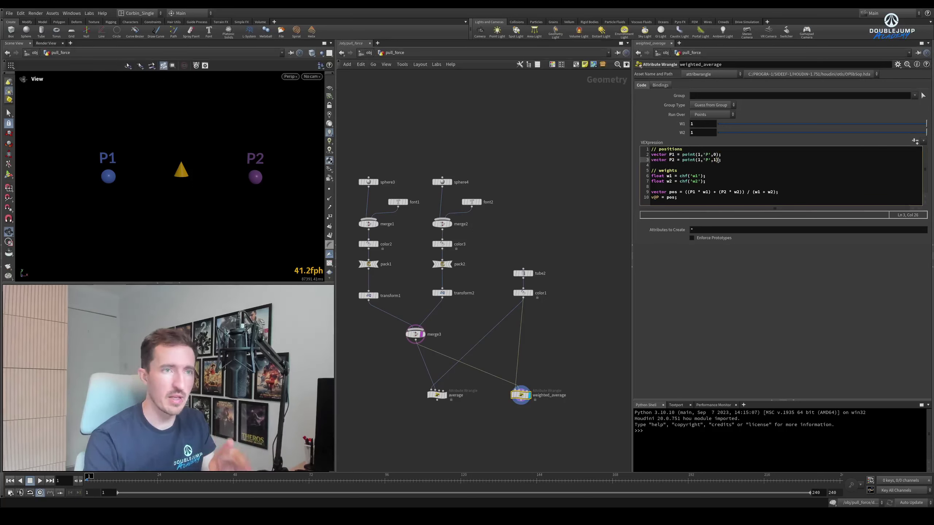
{"action": "left_click", "coordinate": [670, 176]}
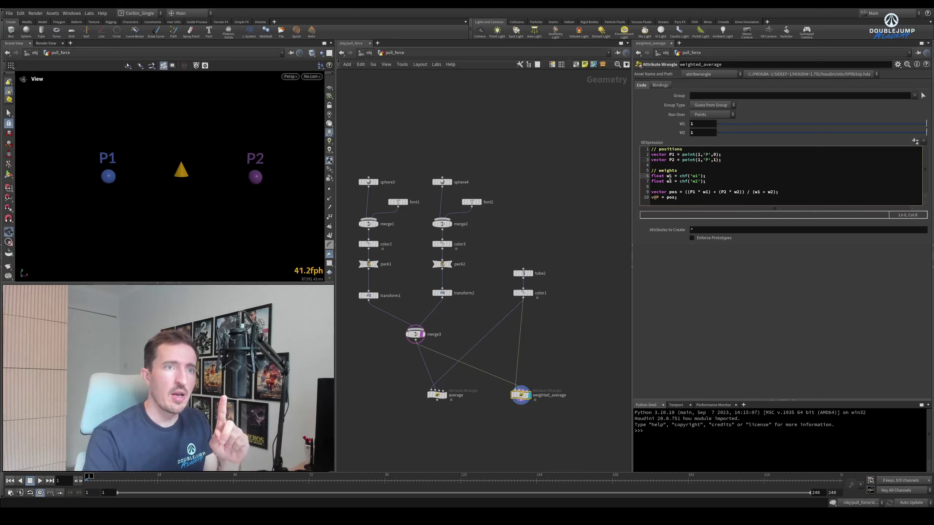
{"action": "left_click", "coordinate": [670, 182]}
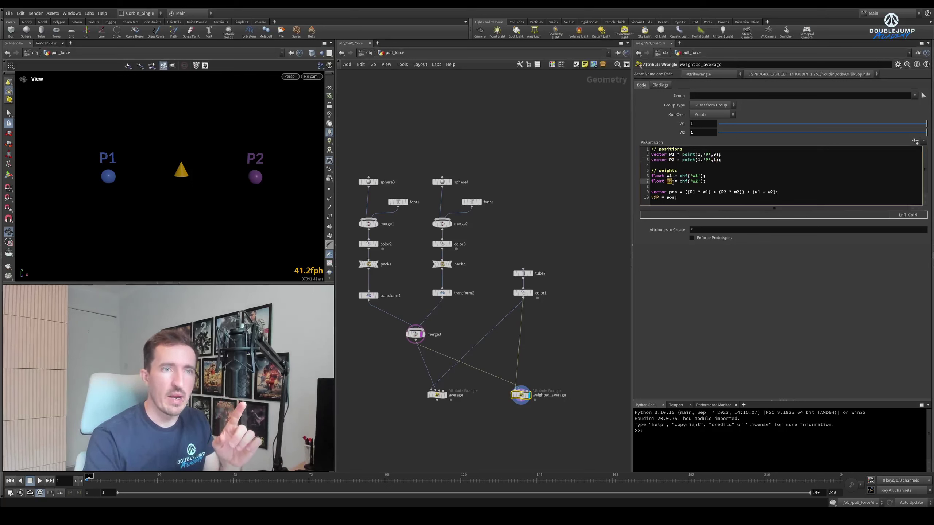
{"action": "left_click", "coordinate": [687, 176]}
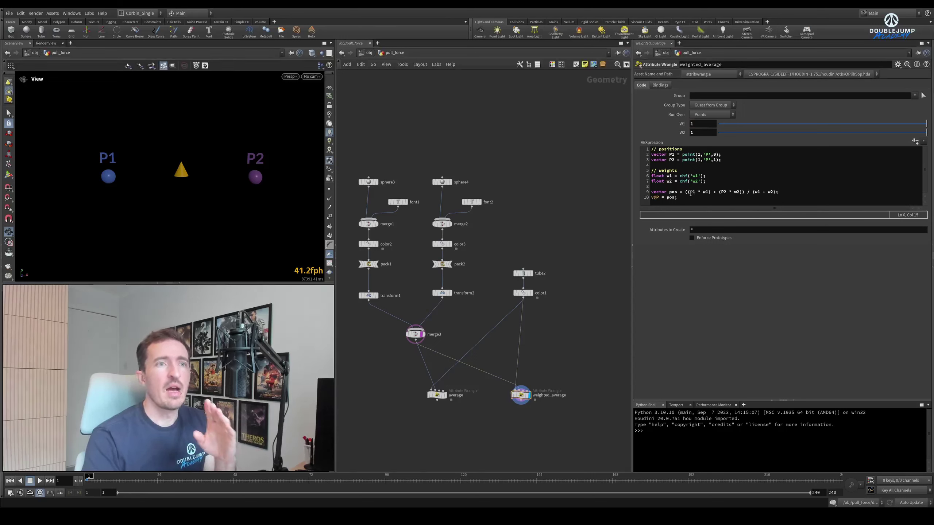
- Examine how the weighted_average position expression multiplies P1 by w1 and P2 by w2
{"action": "left_click_drag", "start_coordinate": [687, 192], "coordinate": [769, 193]}
{"action": "left_click", "coordinate": [715, 192]}
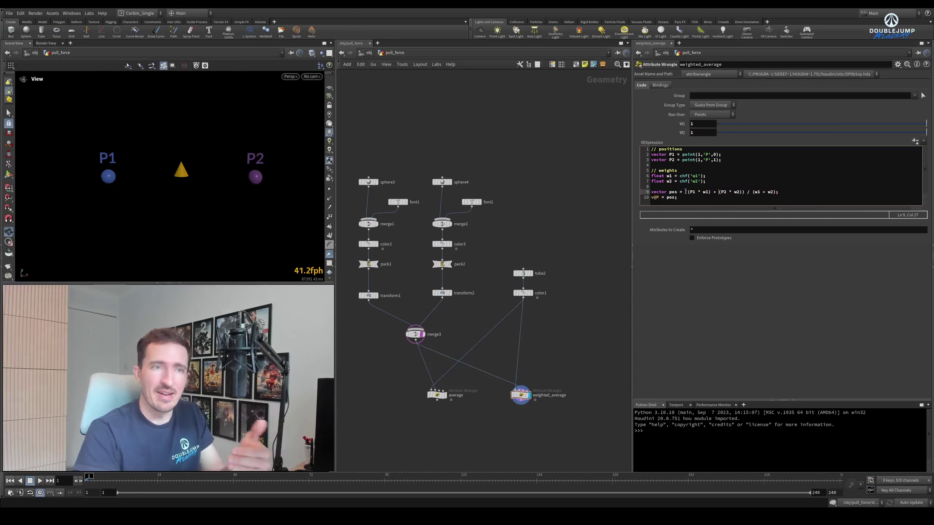
{"action": "left_click_drag", "start_coordinate": [686, 191], "coordinate": [711, 192]}
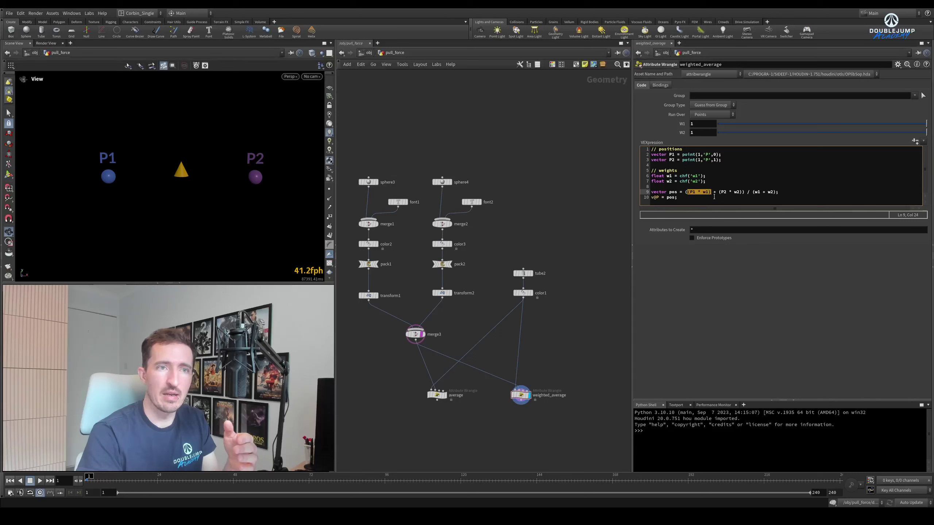
{"action": "left_click", "coordinate": [692, 192]}
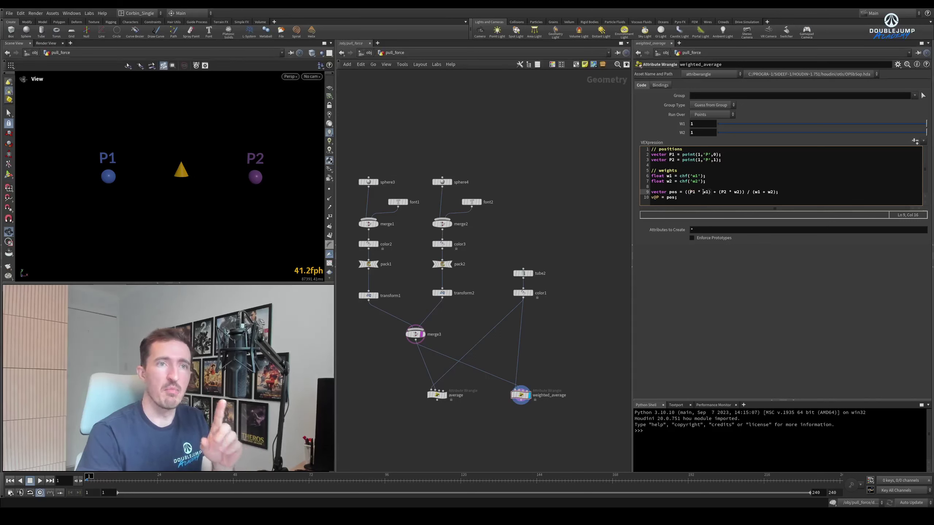
{"action": "double_click", "coordinate": [704, 191]}
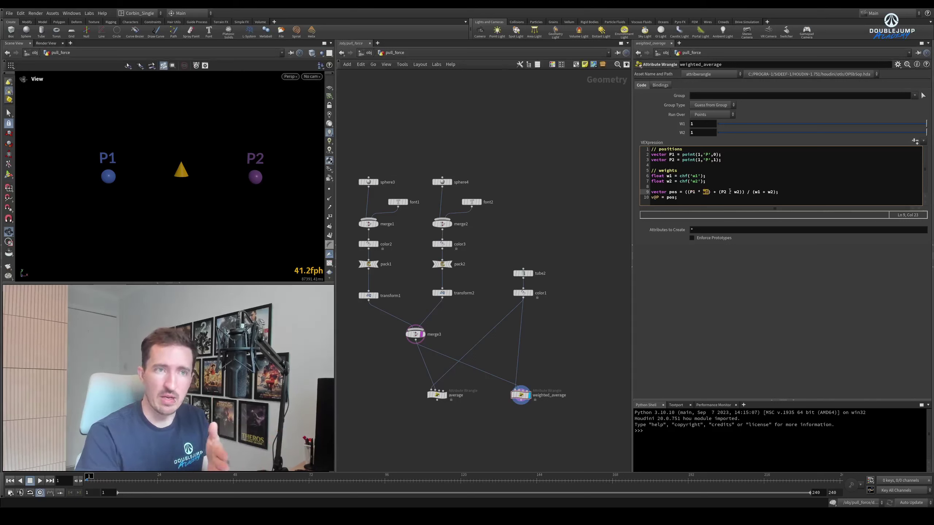
{"action": "double_click", "coordinate": [722, 192]}
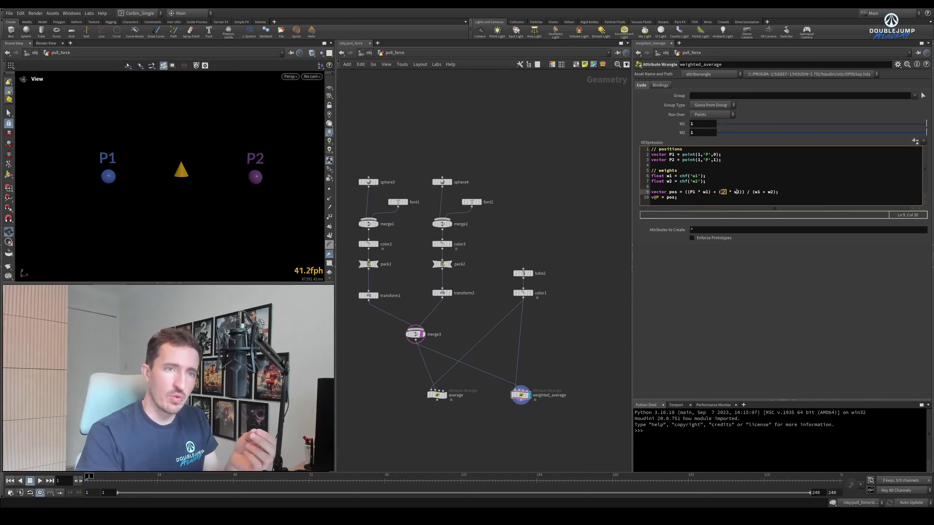
{"action": "double_click", "coordinate": [737, 191]}
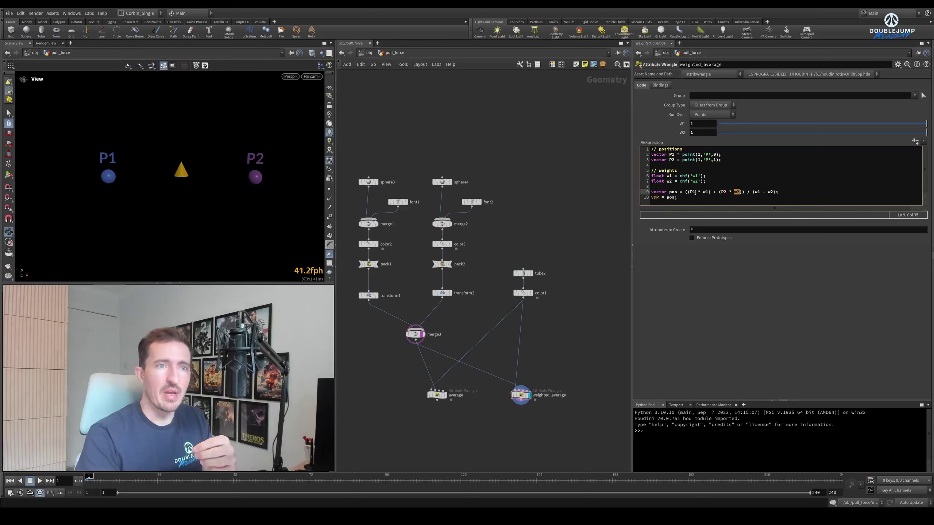
- Highlight the numerator of the weighted_average expression, where the two weighted positions are added together
{"action": "left_click_drag", "start_coordinate": [686, 191], "coordinate": [738, 191]}
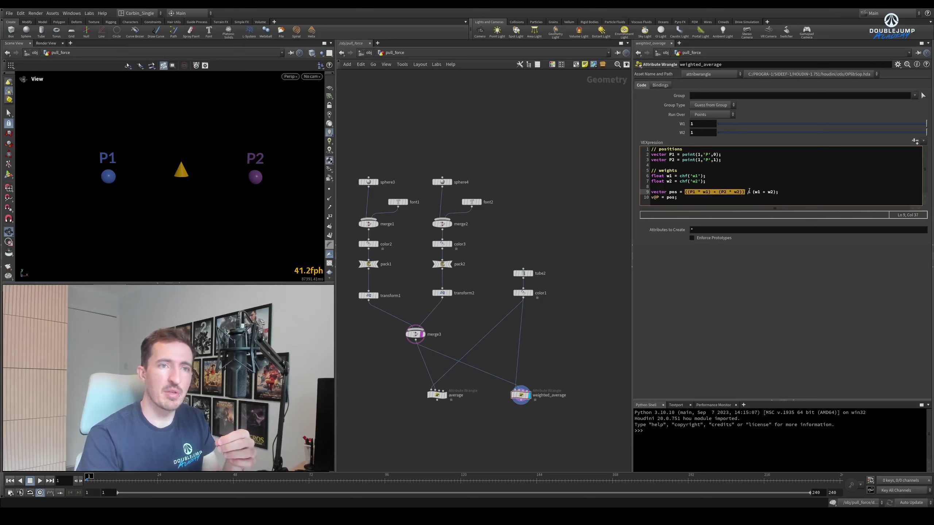
{"action": "left_click", "coordinate": [687, 191]}
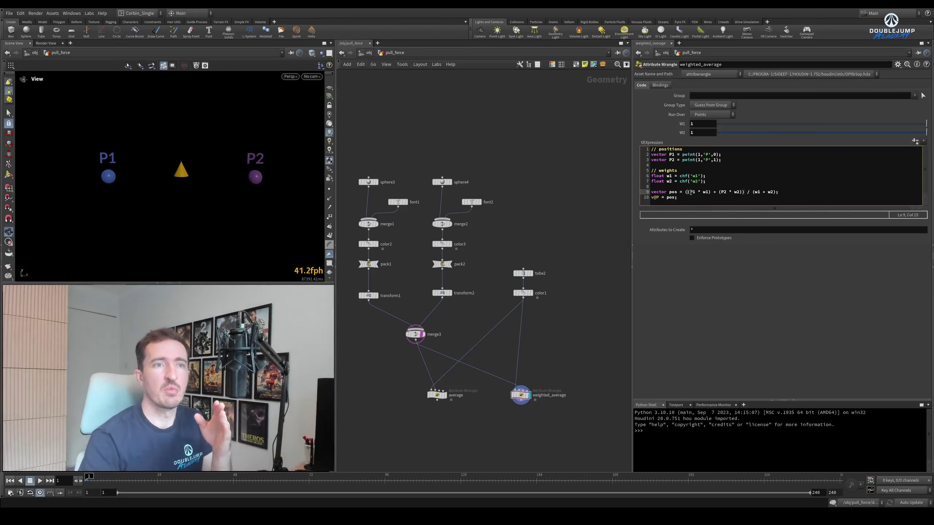
{"action": "left_click_drag", "start_coordinate": [698, 192], "coordinate": [728, 195]}
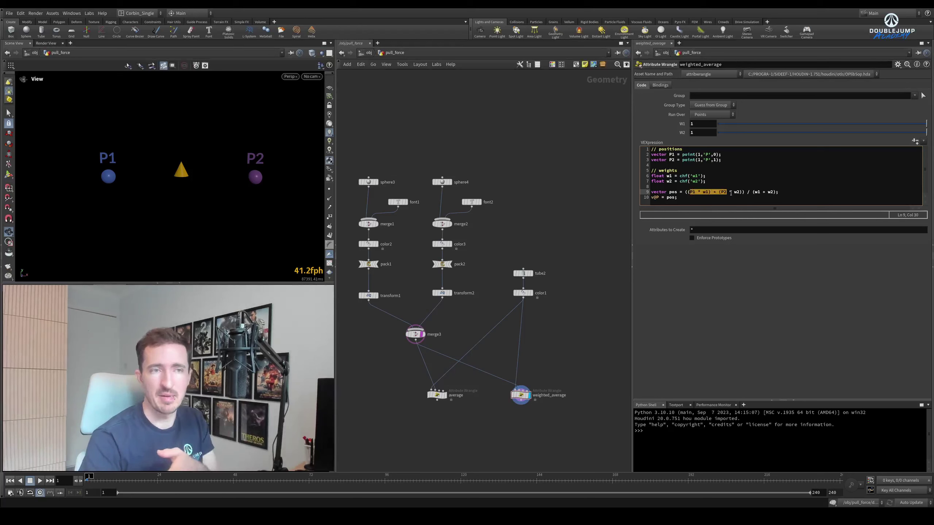
{"action": "left_click", "coordinate": [730, 193]}
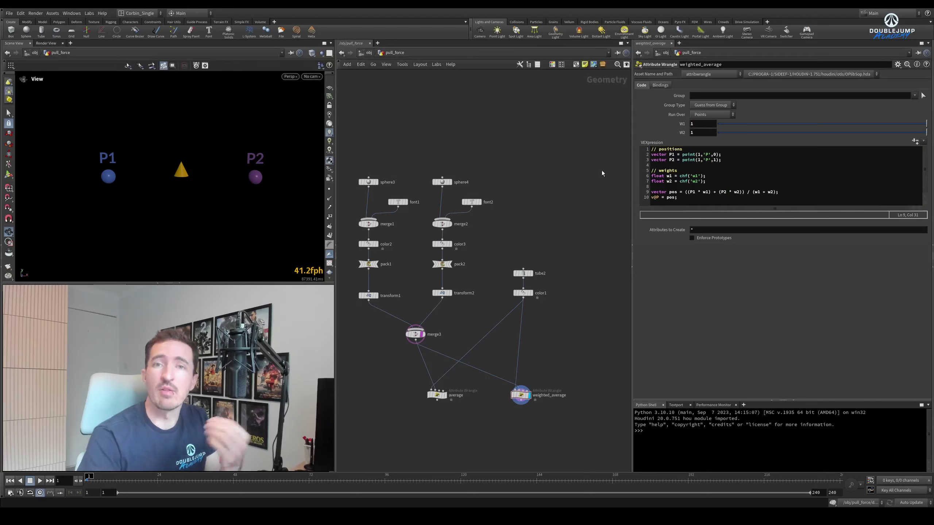
- Select the average wrangle again and review its unweighted expression (P1 + P2) / (2) for comparison
{"action": "left_click", "coordinate": [436, 395]}
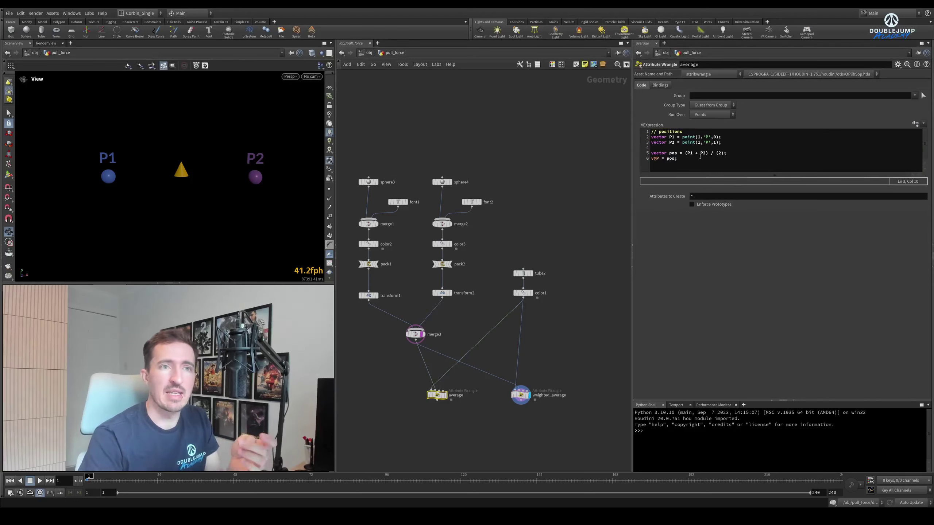
{"action": "left_click_drag", "start_coordinate": [685, 155], "coordinate": [718, 154]}
{"action": "left_click", "coordinate": [718, 153]}
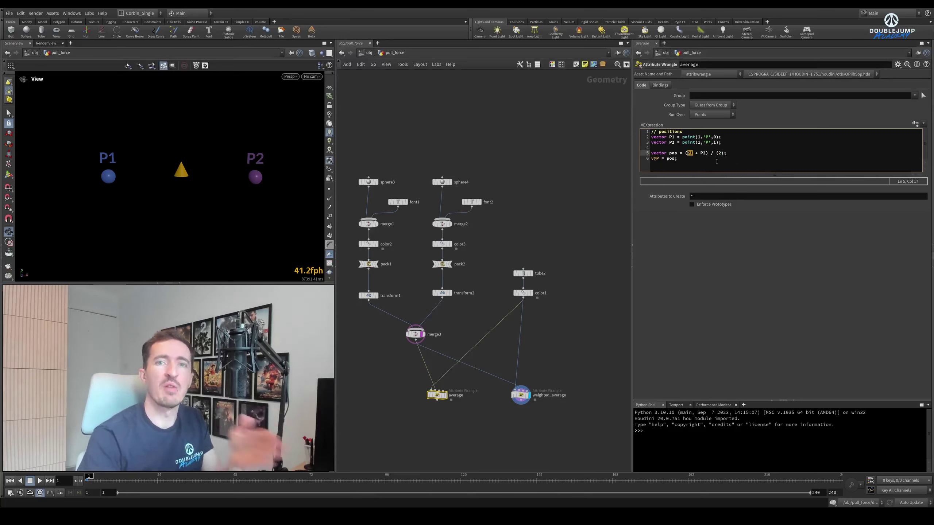
- Return to the weighted_average wrangle and examine the division of its weighted sum by w1 + w2
{"action": "left_click", "coordinate": [521, 394]}
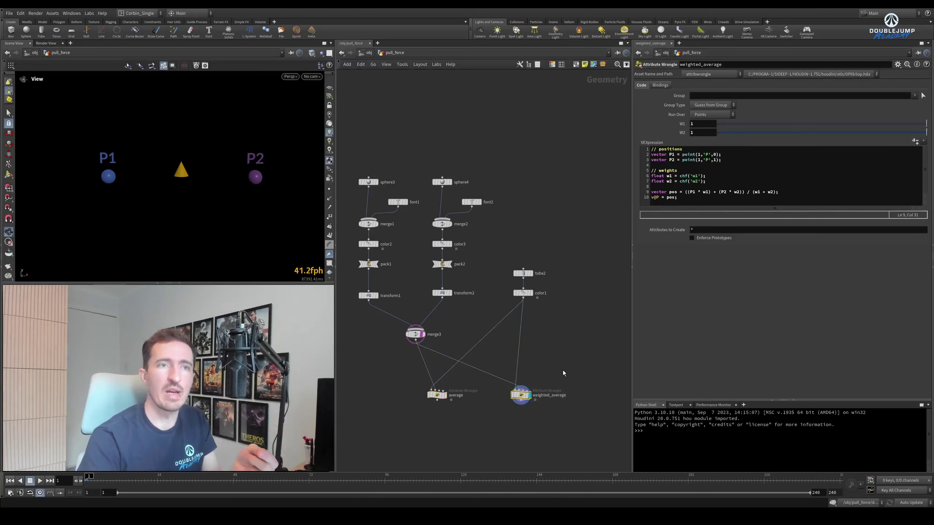
{"action": "left_click_drag", "start_coordinate": [754, 192], "coordinate": [761, 193]}
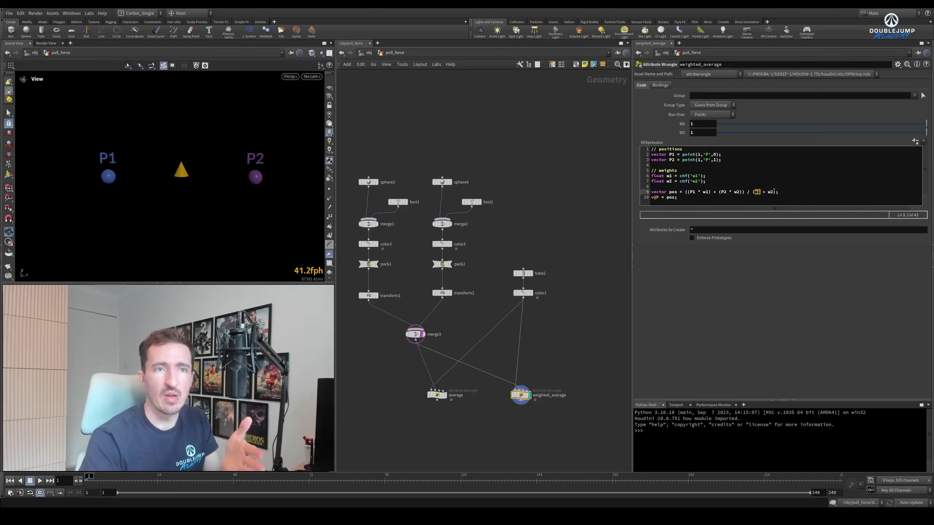
{"action": "double_click", "coordinate": [770, 192]}
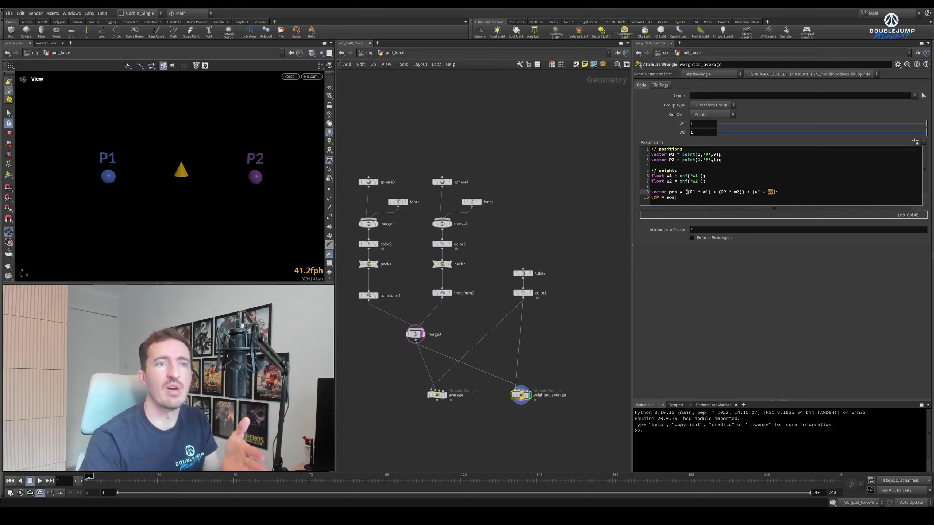
{"action": "left_click_drag", "start_coordinate": [686, 191], "coordinate": [742, 191]}
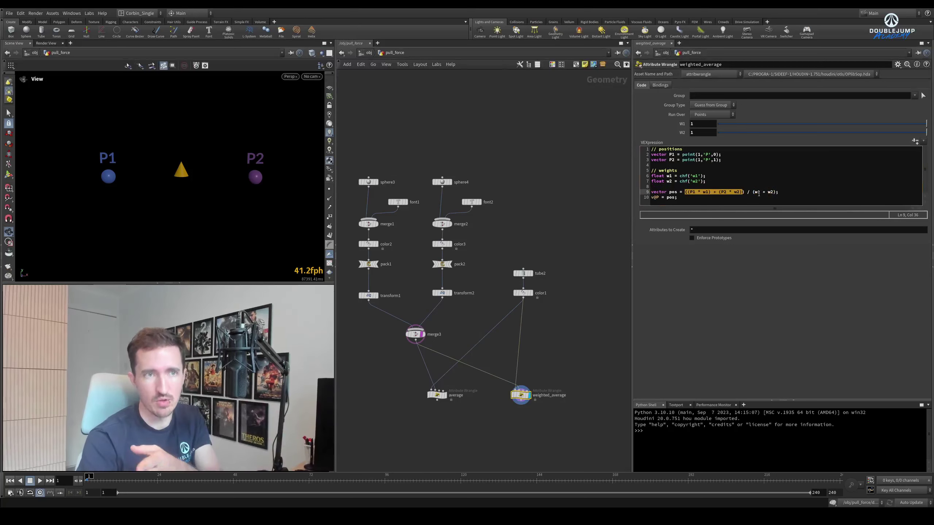
{"action": "left_click_drag", "start_coordinate": [755, 192], "coordinate": [774, 192]}
{"action": "left_click", "coordinate": [765, 193]}
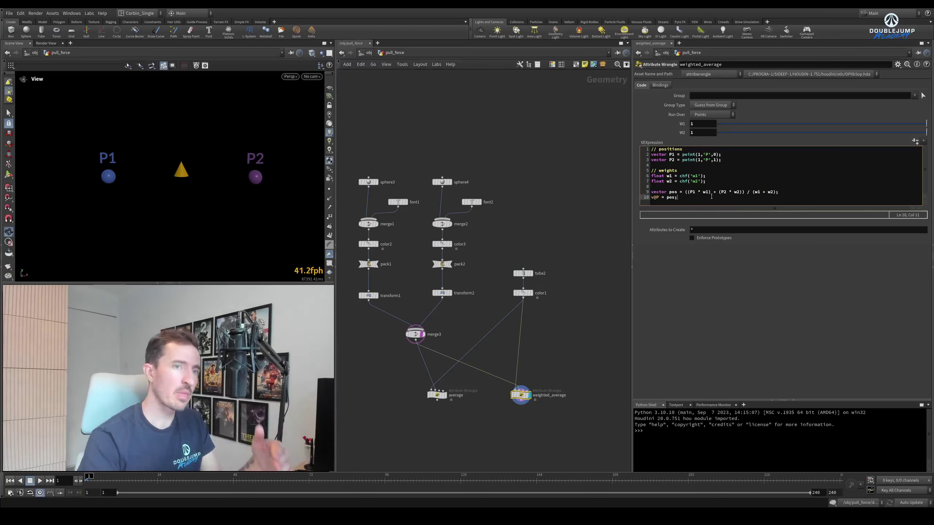
- Switch between the average and weighted_average wrangles to compare the cone's position, ending on weighted_average
{"action": "left_click", "coordinate": [702, 134]}
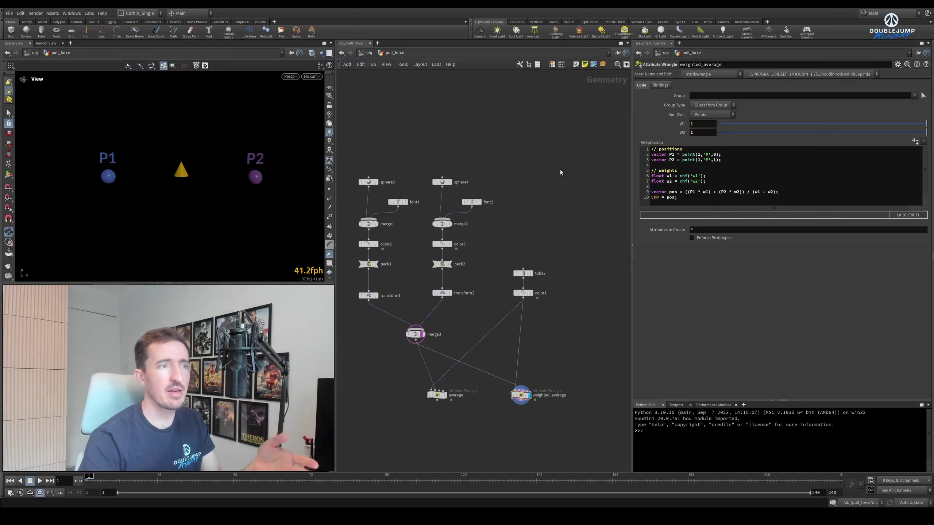
{"action": "left_click", "coordinate": [439, 395]}
{"action": "left_click", "coordinate": [521, 394]}
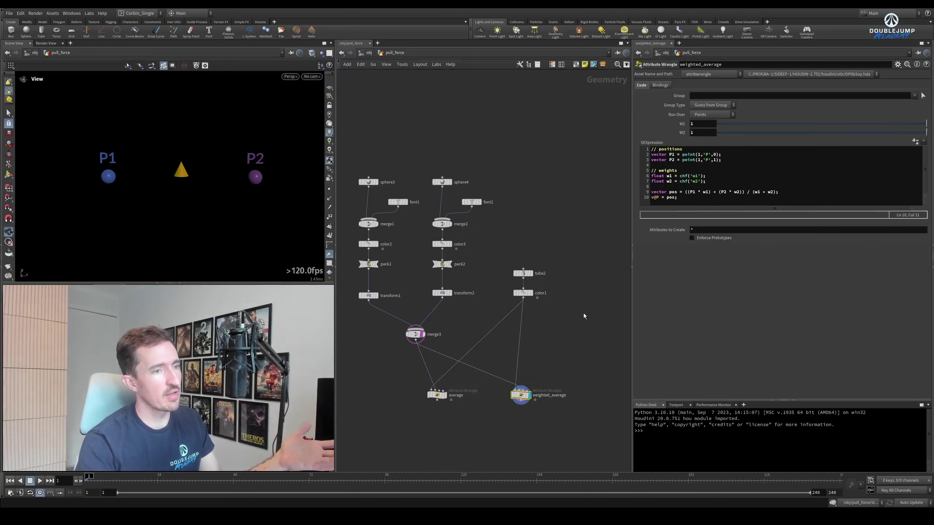
- Set the W1 weight of the weighted_average wrangle to 2
{"action": "middle_click", "coordinate": [711, 126]}
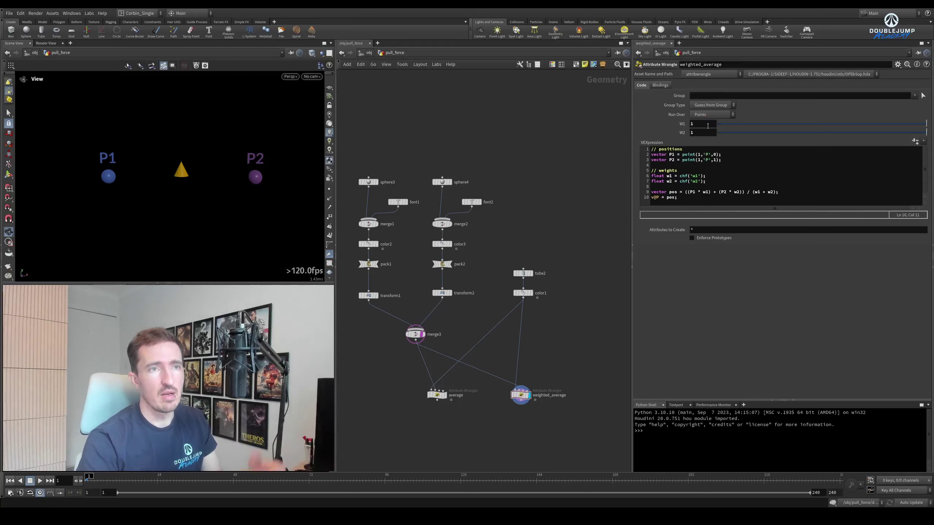
{"action": "middle_click_drag", "start_coordinate": [705, 125], "coordinate": [721, 125]}
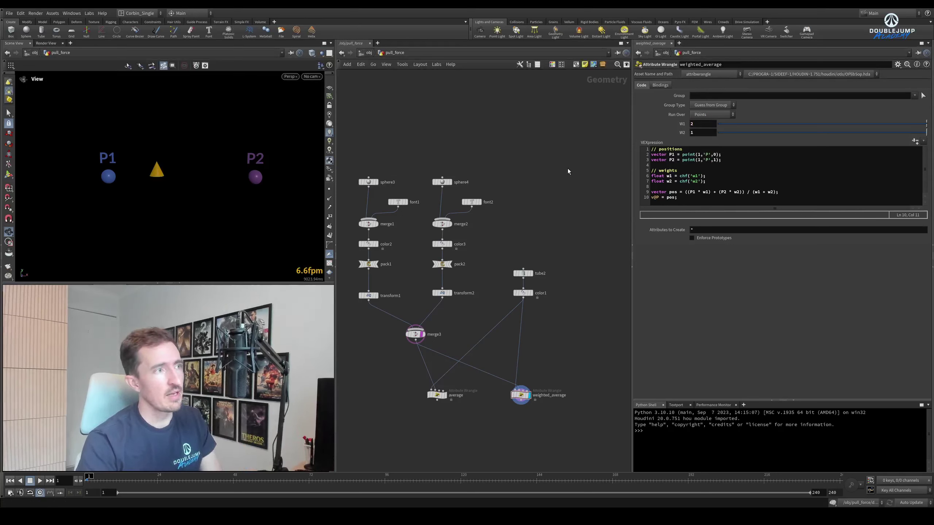
{"action": "left_click", "coordinate": [701, 124]}
- Trace the weighted position expression term by term with the changed W1 weight, from P1 * w1 through the divisor
{"action": "left_click", "coordinate": [696, 191]}
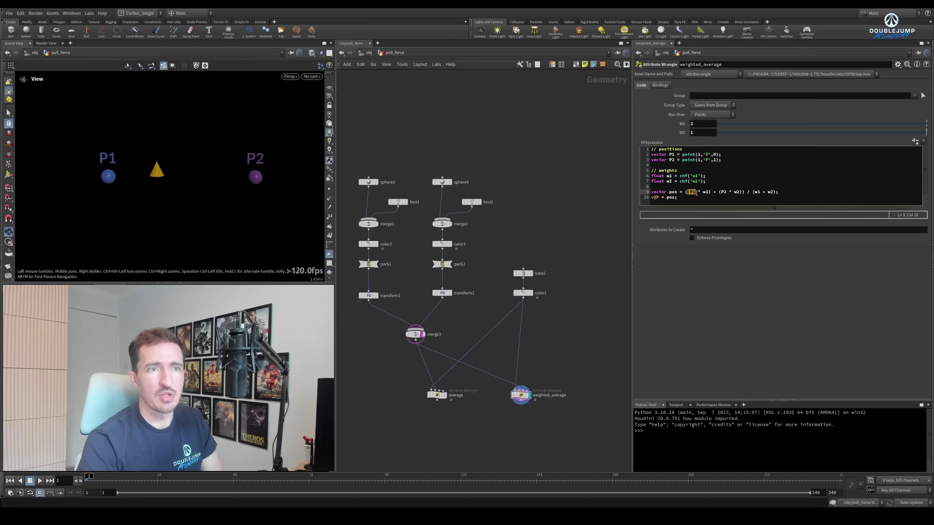
{"action": "left_click", "coordinate": [708, 192]}
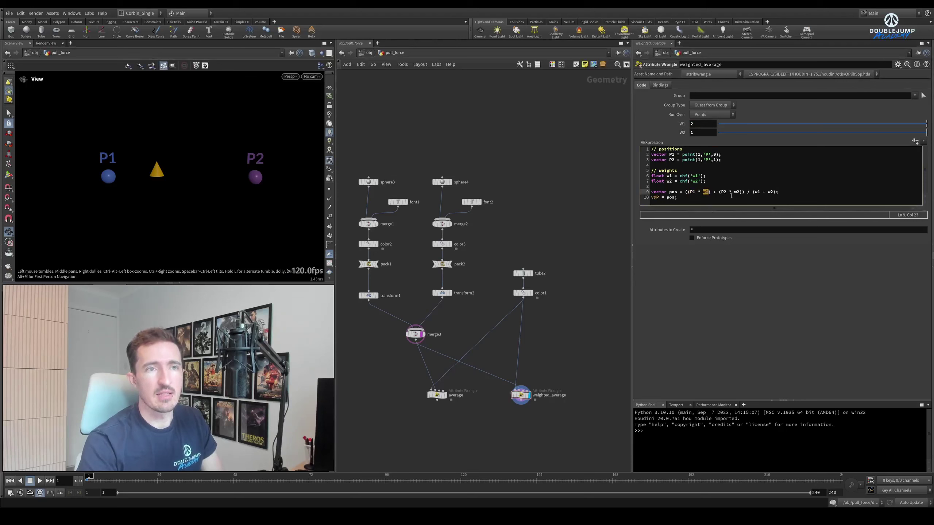
{"action": "left_click", "coordinate": [722, 191]}
{"action": "left_click", "coordinate": [738, 193]}
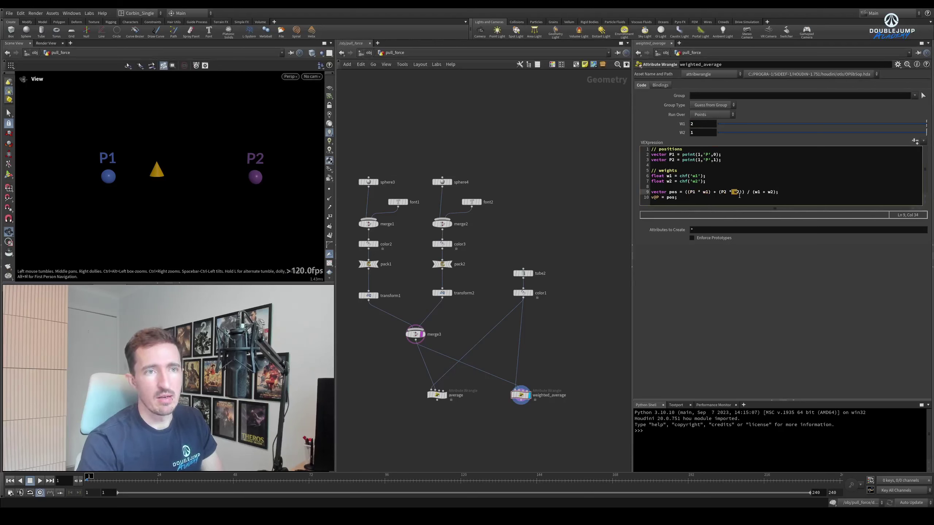
{"action": "left_click_drag", "start_coordinate": [686, 193], "coordinate": [773, 192]}
{"action": "left_click", "coordinate": [777, 182]}
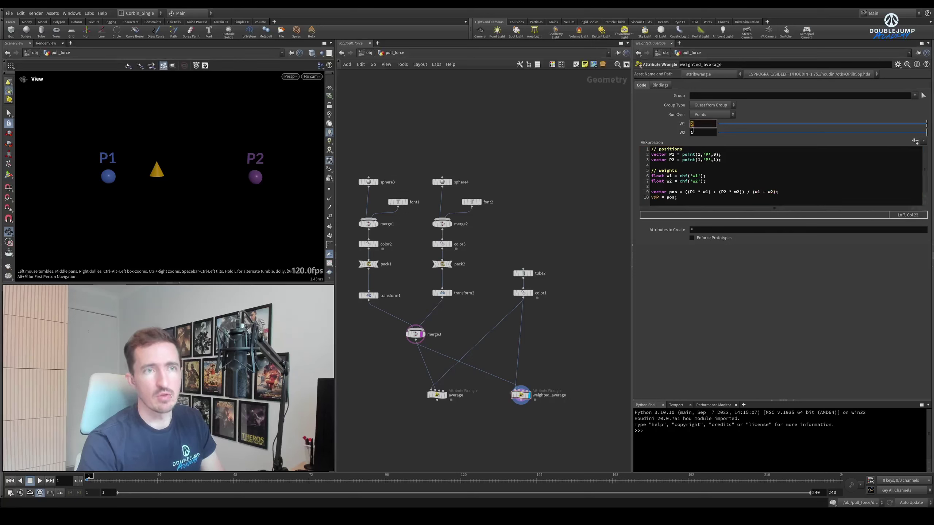
- Examine the P1 * w1 and P2 * w2 terms and the w1 + w2 divisor in the weighted position expression
{"action": "left_click", "coordinate": [783, 192]}
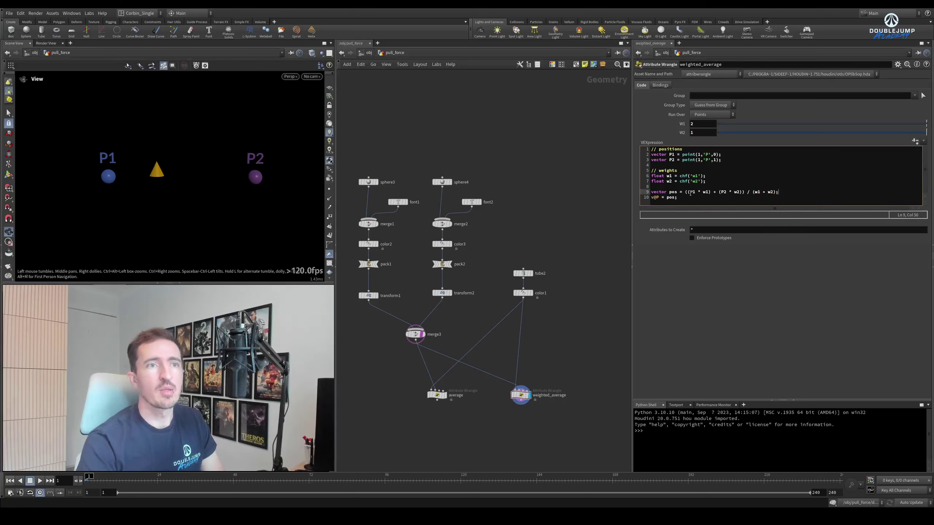
{"action": "left_click_drag", "start_coordinate": [687, 192], "coordinate": [775, 193]}
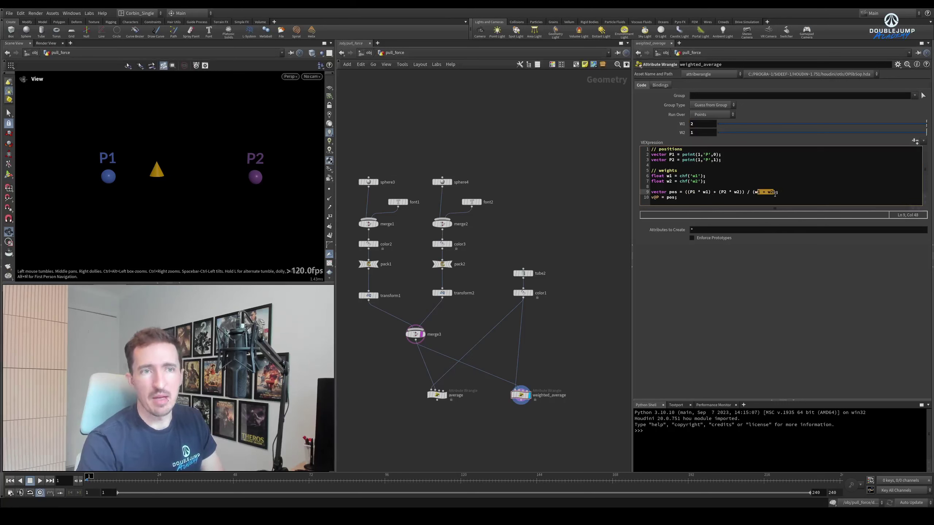
{"action": "left_click", "coordinate": [721, 192]}
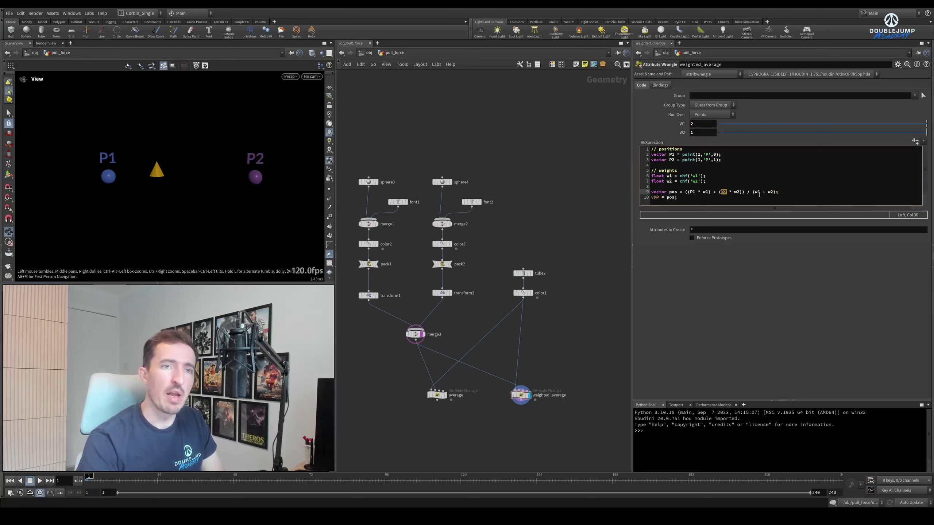
{"action": "left_click_drag", "start_coordinate": [755, 192], "coordinate": [707, 192]}
{"action": "left_click", "coordinate": [701, 192]}
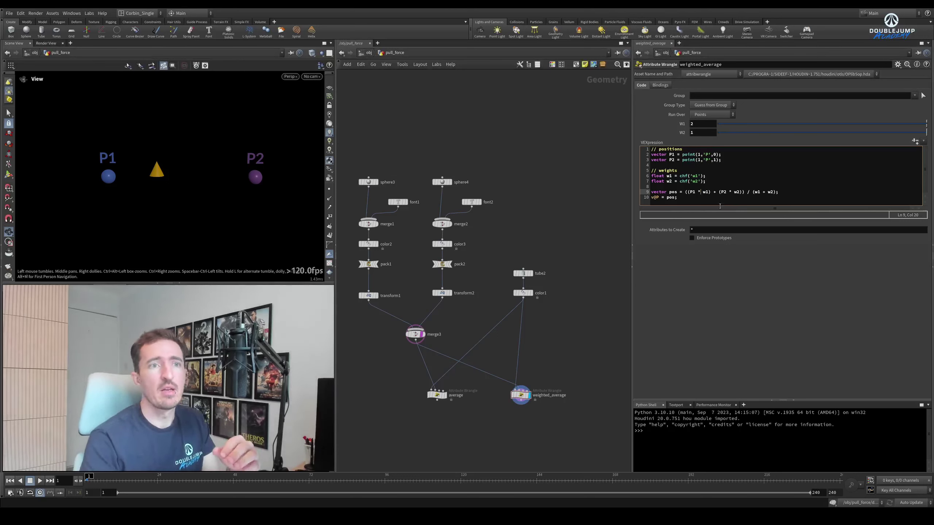
{"action": "left_click_drag", "start_coordinate": [689, 192], "coordinate": [712, 193]}
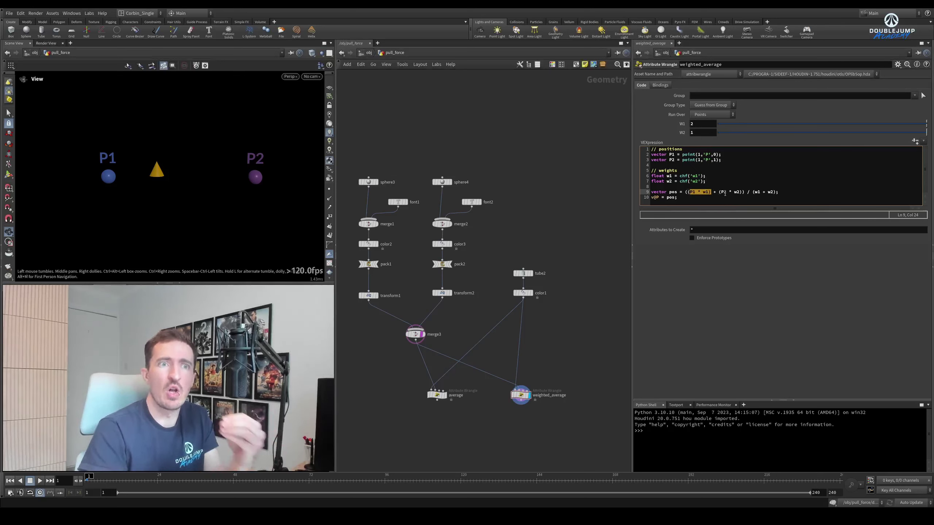
{"action": "left_click", "coordinate": [722, 181]}
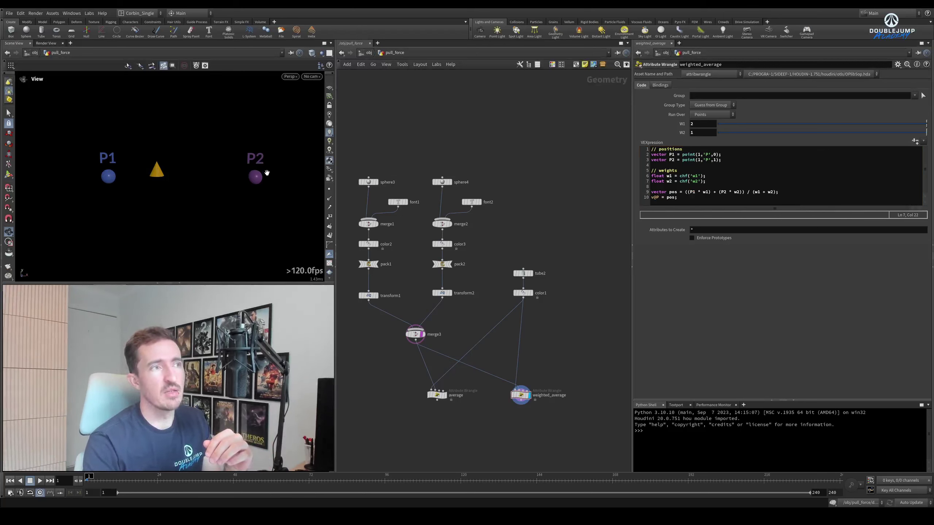
- Raise the W1 weight of the weighted_average wrangle past 10000 to test the cone's pull toward P1
{"action": "middle_click_drag", "start_coordinate": [703, 123], "coordinate": [926, 122]}
{"action": "middle_click_drag", "start_coordinate": [698, 124], "coordinate": [824, 85]}
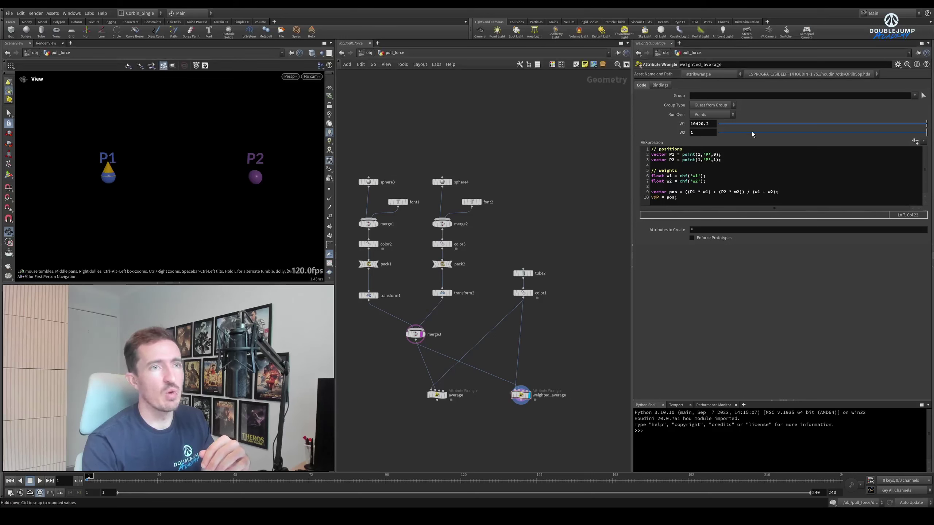
{"action": "left_click", "coordinate": [703, 133]}
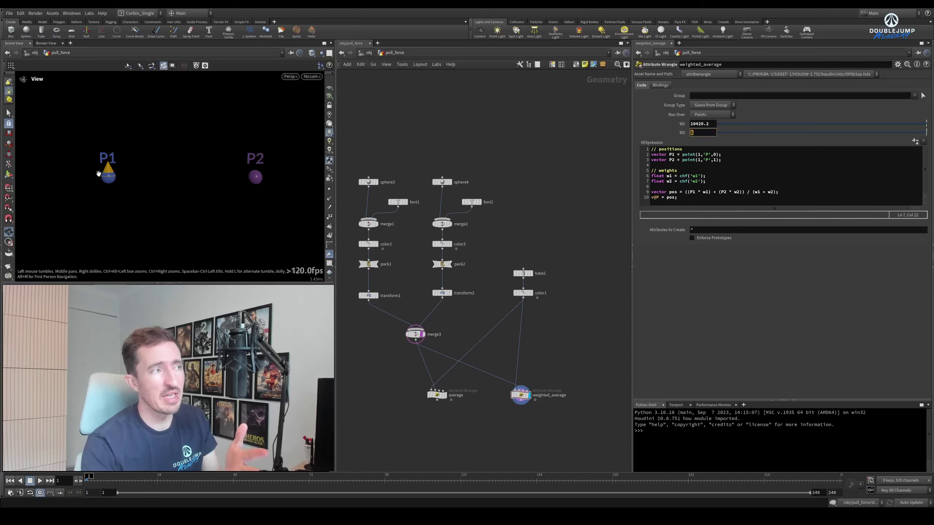
- Set the W1 weight of the weighted_average wrangle to 1
{"action": "double_click", "coordinate": [710, 125]}
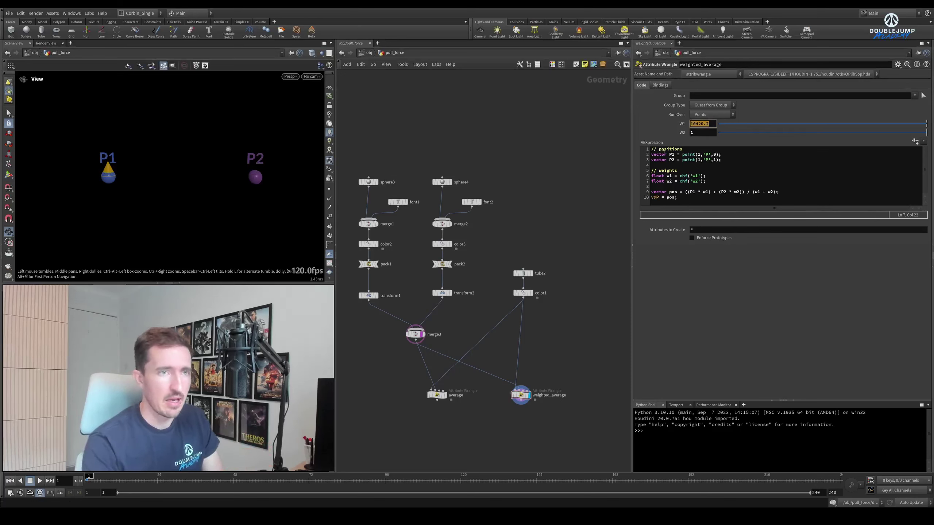
{"action": "type", "text": "10"}
{"action": "key", "text": "BackSpace"}
{"action": "key", "text": "Return"}
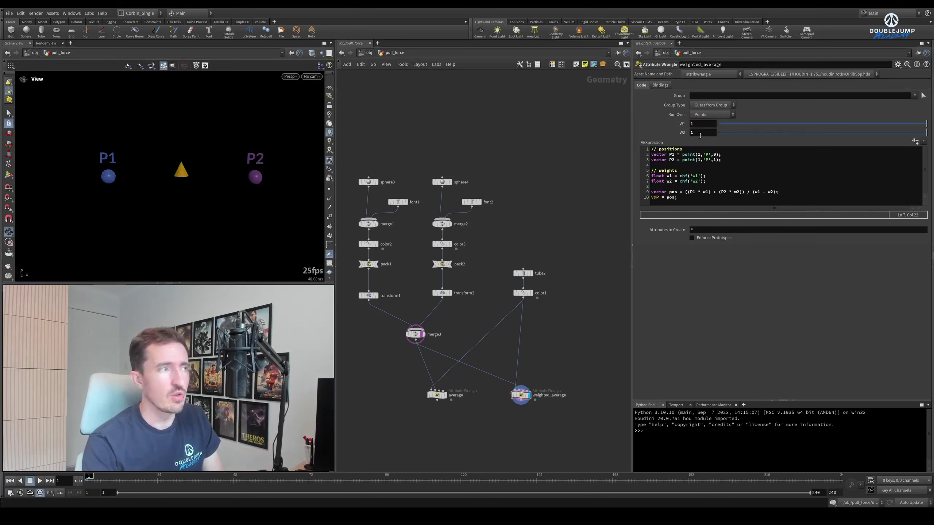
- Vary the W2 weight above 1 and down to 0 to test the cone's pull, and reset it to 1
{"action": "middle_click_drag", "start_coordinate": [700, 135], "coordinate": [753, 133]}
{"action": "middle_click", "coordinate": [703, 132], "text": "ctrl"}
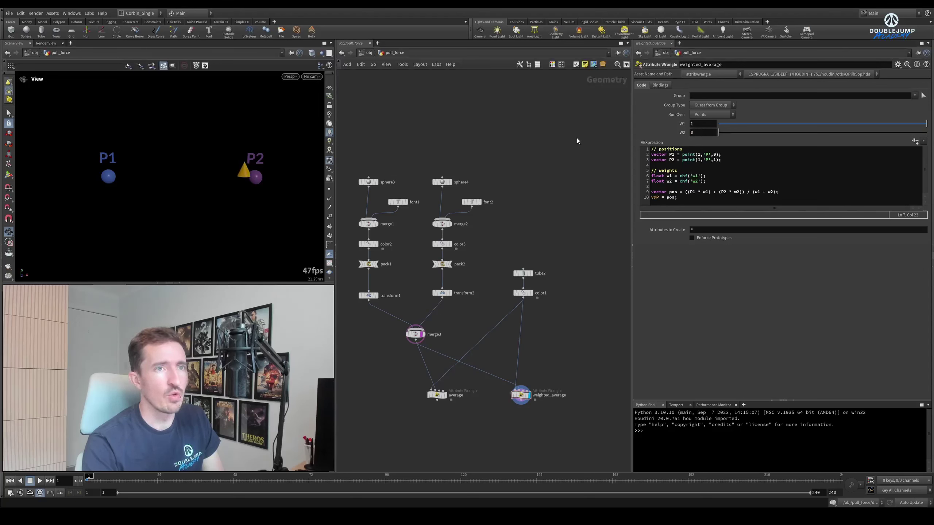
{"action": "left_click", "coordinate": [696, 132]}
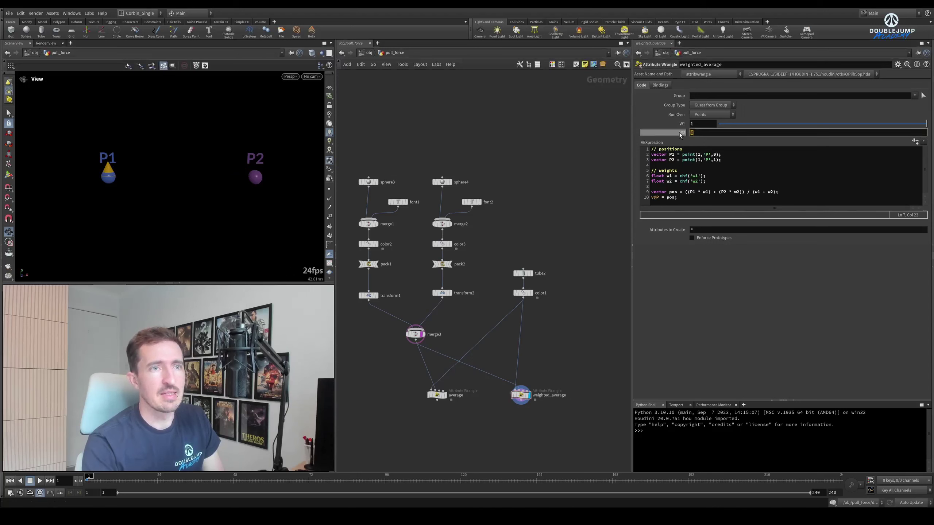
{"action": "type", "text": "1"}
{"action": "key", "text": "Return"}
{"action": "mouse_move", "coordinate": [699, 133]}
{"action": "middle_mouse_down"}
{"action": "mouse_move", "coordinate": [690, 133]}
{"action": "mouse_move", "coordinate": [708, 136]}
{"action": "middle_mouse_up"}
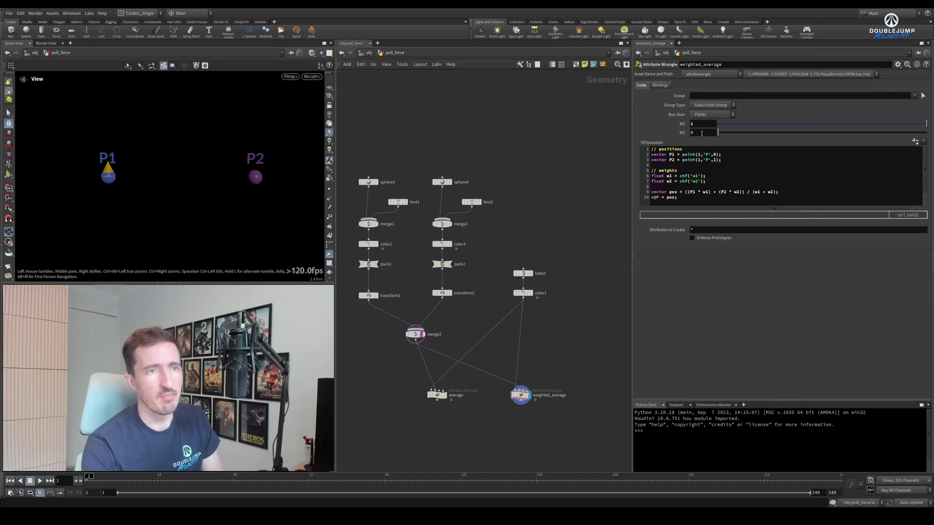
{"action": "double_click", "coordinate": [702, 132]}
{"action": "type", "text": "1"}
{"action": "key", "text": "Return"}
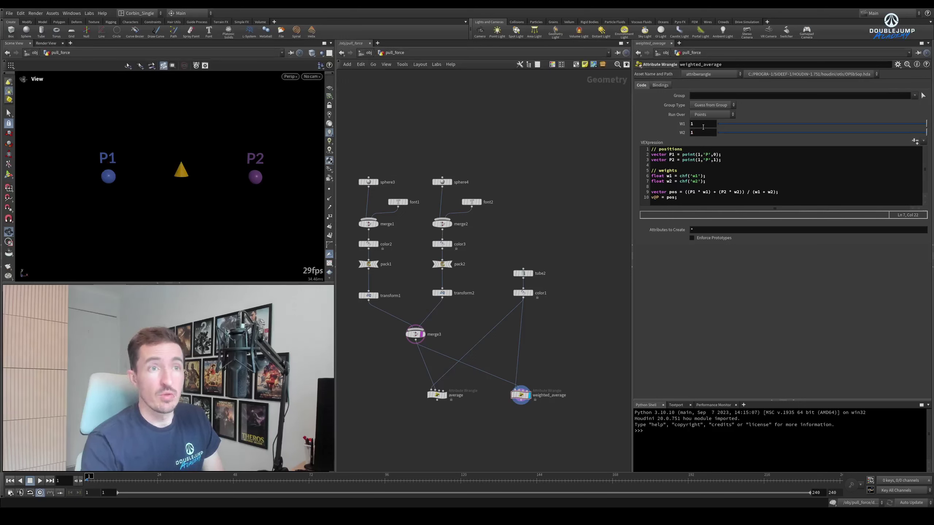
- Raise the W1 and W2 weights equally, first to 10 and then to 100, to test the cone's midpoint
{"action": "left_click", "coordinate": [703, 127]}
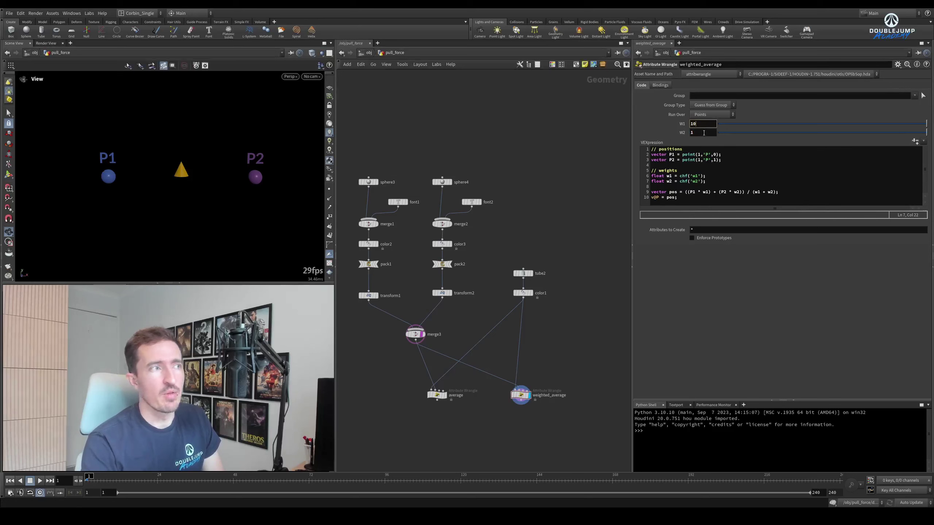
{"action": "left_click", "coordinate": [703, 133]}
{"action": "type", "text": "0"}
{"action": "key", "text": "Return"}
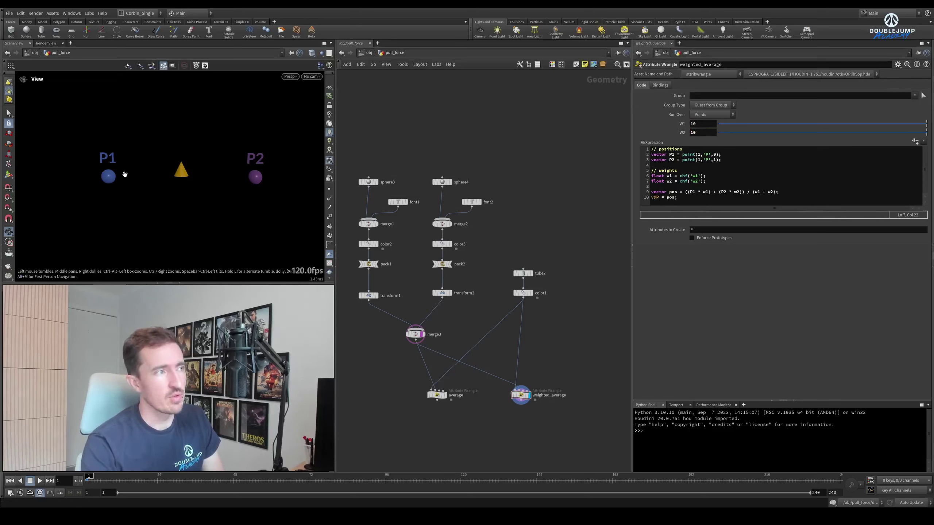
{"action": "left_click", "coordinate": [702, 124]}
{"action": "type", "text": "0"}
{"action": "key", "text": "Return"}
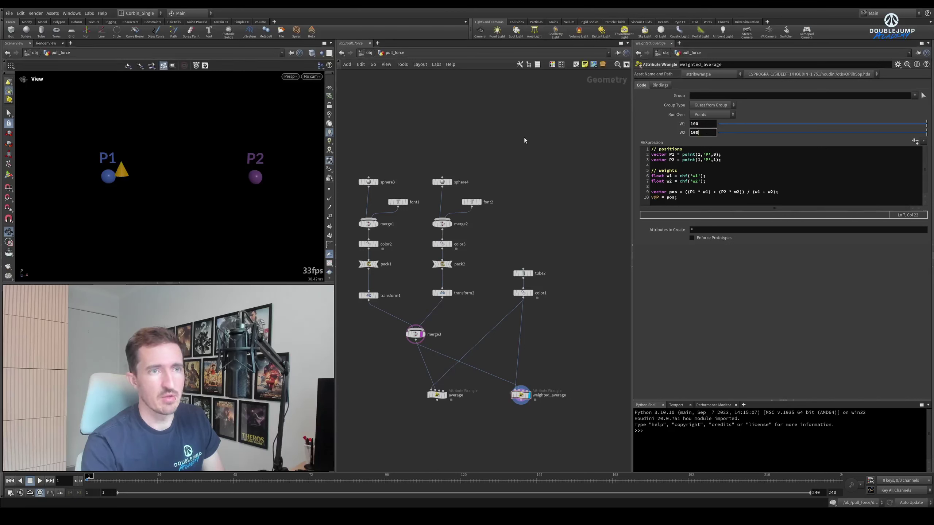
{"action": "left_click", "coordinate": [701, 132]}
{"action": "type", "text": "0"}
{"action": "key", "text": "Return"}
- Raise both weights of the weighted_average wrangle equally to 1000 and then to 10000
{"action": "type", "text": "0"}
{"action": "key", "text": "Return"}
{"action": "left_click", "coordinate": [701, 133]}
{"action": "type", "text": "0"}
{"action": "key", "text": "Return"}
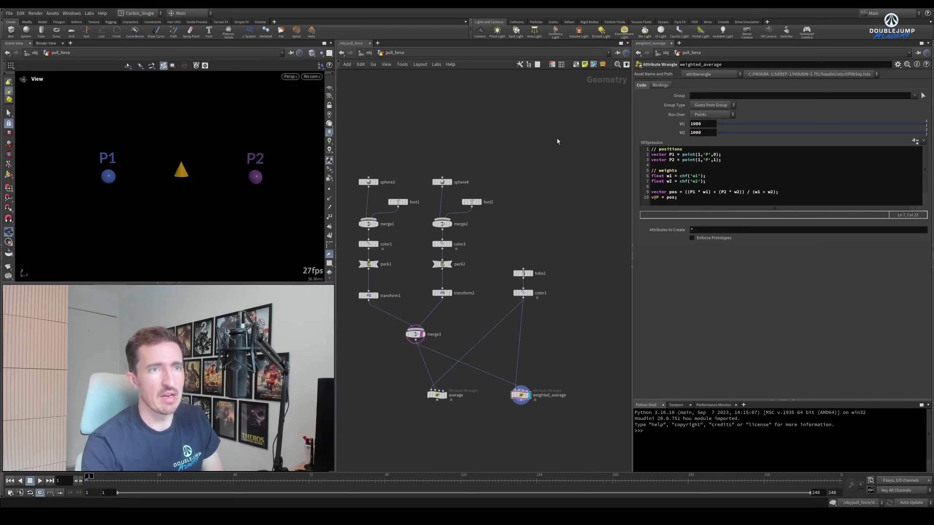
{"action": "key", "text": "Tab"}
{"action": "type", "text": "10000"}
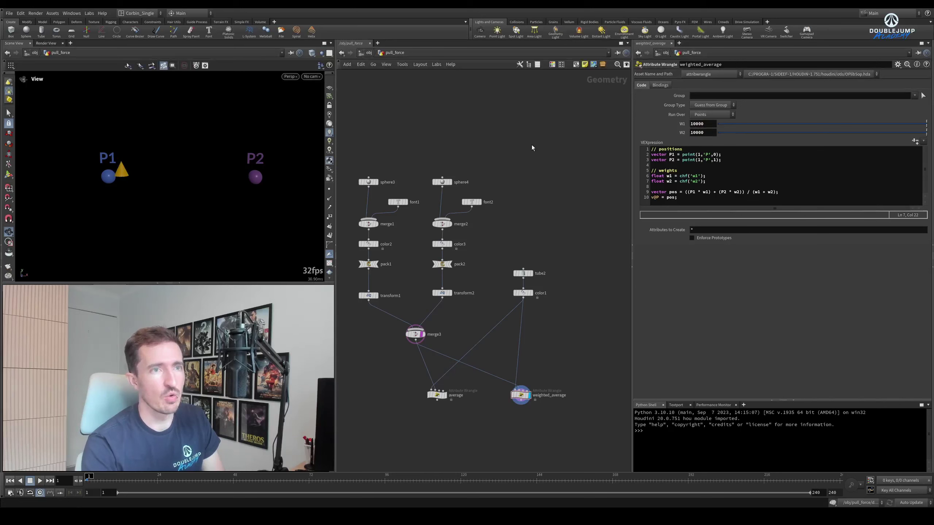
{"action": "key", "text": "Return"}
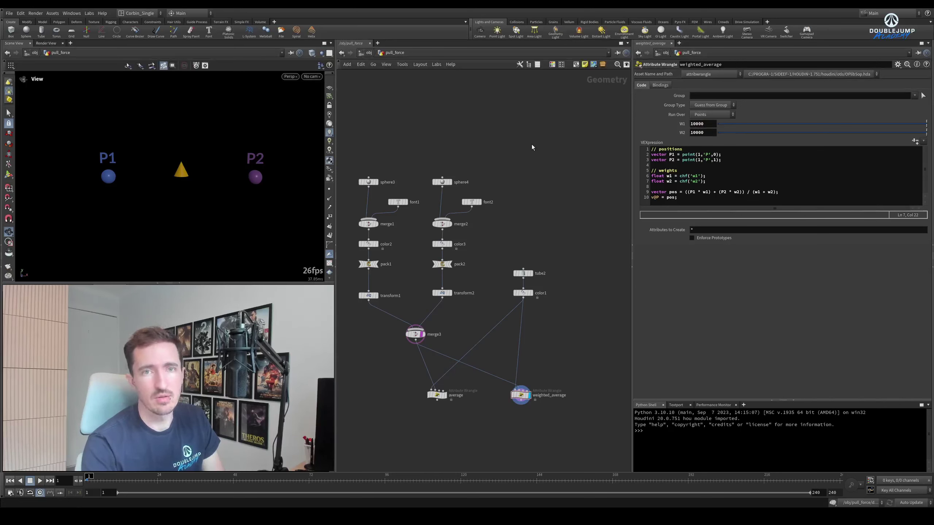
- Reset both the W1 and W2 weights to 1 and save the scene file
{"action": "double_click", "coordinate": [698, 123]}
{"action": "type", "text": "1"}
{"action": "key", "text": "Return"}
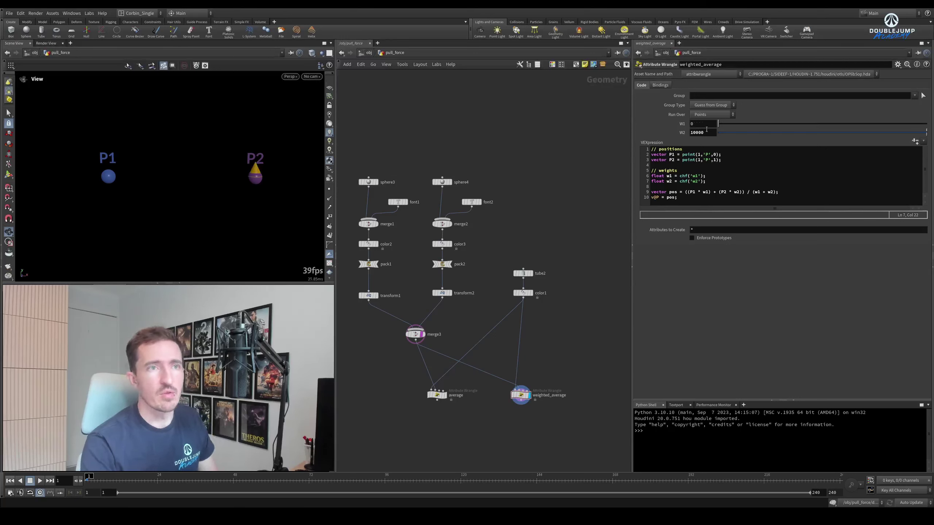
{"action": "left_click", "coordinate": [703, 123]}
{"action": "double_click", "coordinate": [712, 133]}
{"action": "type", "text": "1"}
{"action": "key", "text": "Return"}
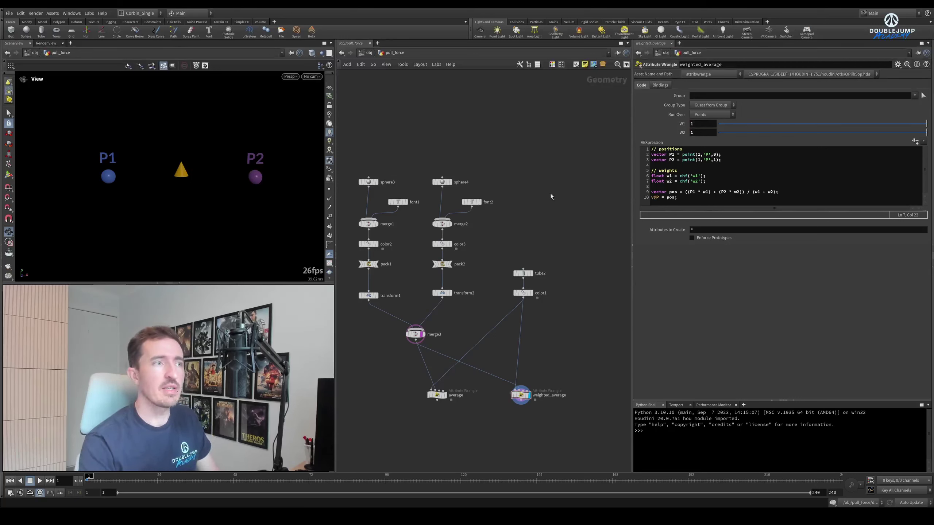
{"action": "key", "text": "ctrl+s"}
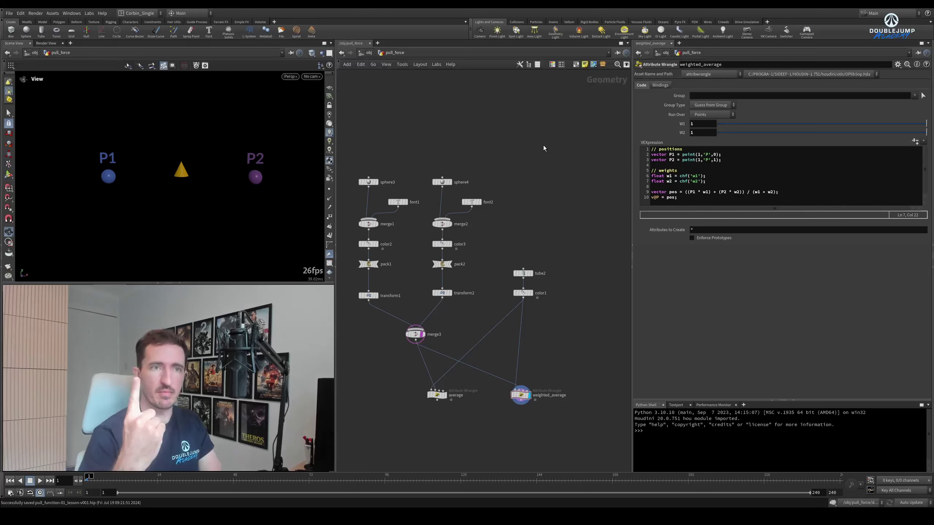
- Review the P1 position variable in the wrangle code alongside its weight parameters
{"action": "double_click", "coordinate": [671, 154]}
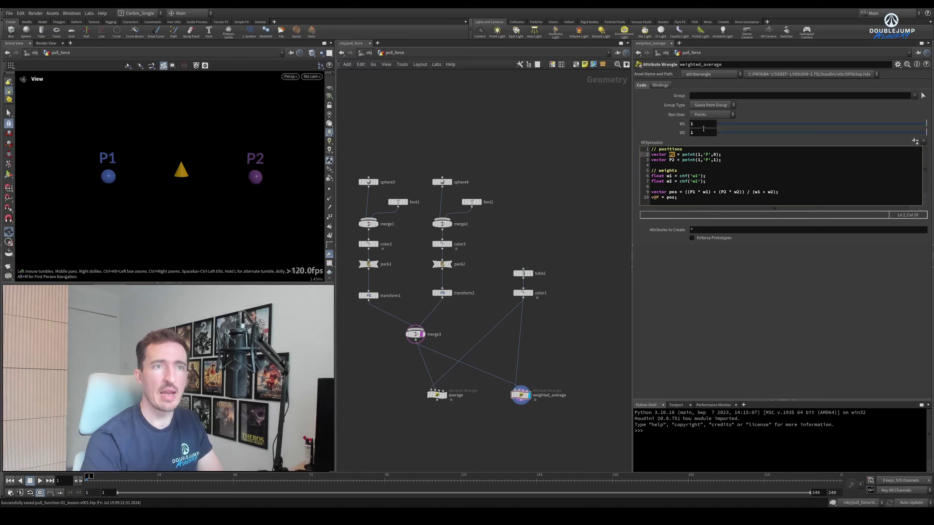
{"action": "left_click", "coordinate": [646, 134]}
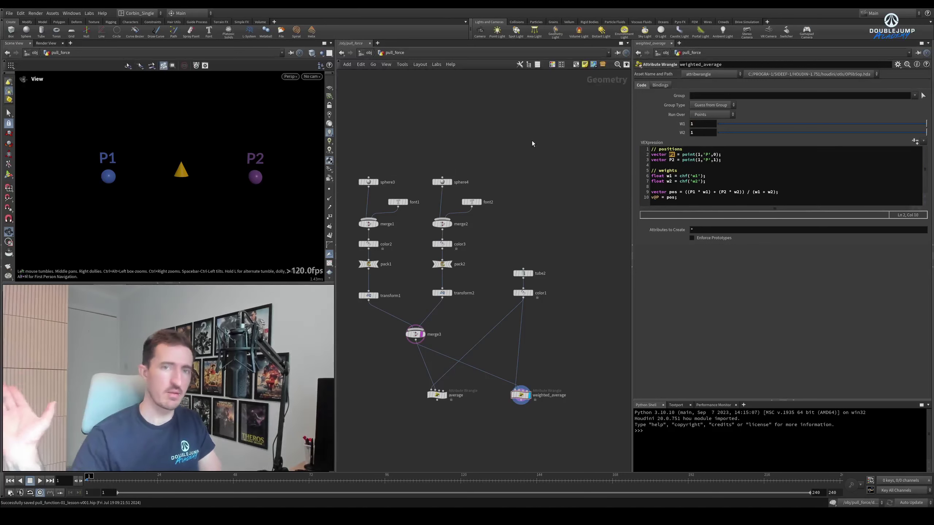
{"action": "left_click", "coordinate": [686, 133]}
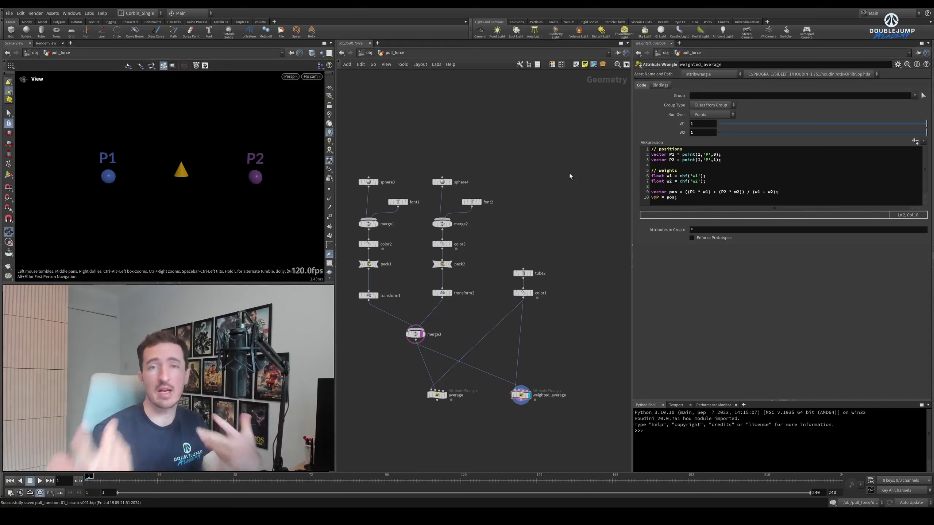
{"action": "left_click", "coordinate": [700, 133]}
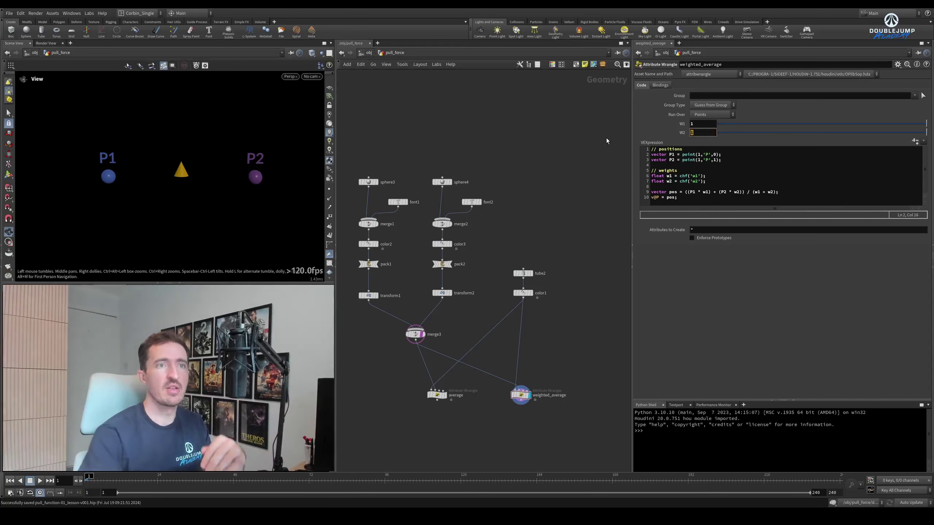
- Enter the dopnet1 network and add a POP Advect by Volumes node above popsolver1
{"action": "middle_click_drag", "start_coordinate": [618, 200], "coordinate": [607, 221]}
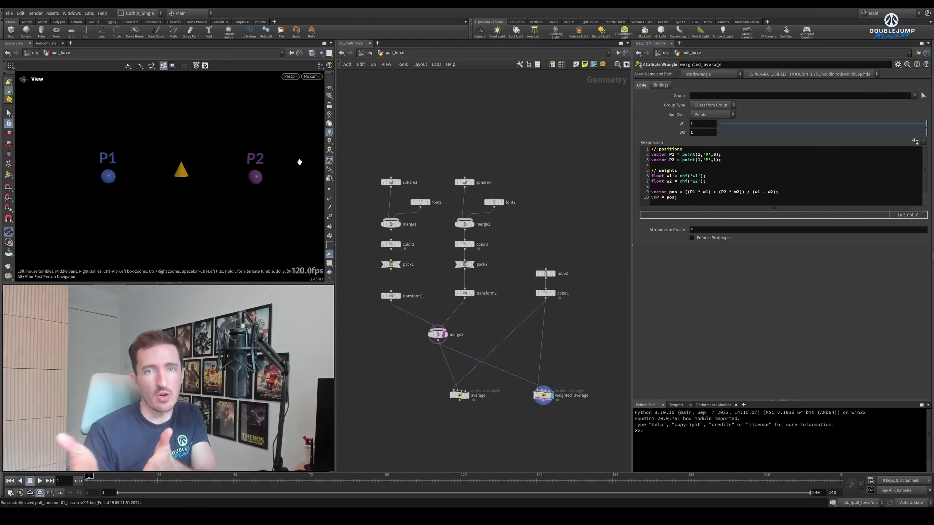
{"action": "middle_click_drag", "start_coordinate": [557, 225], "coordinate": [534, 286]}
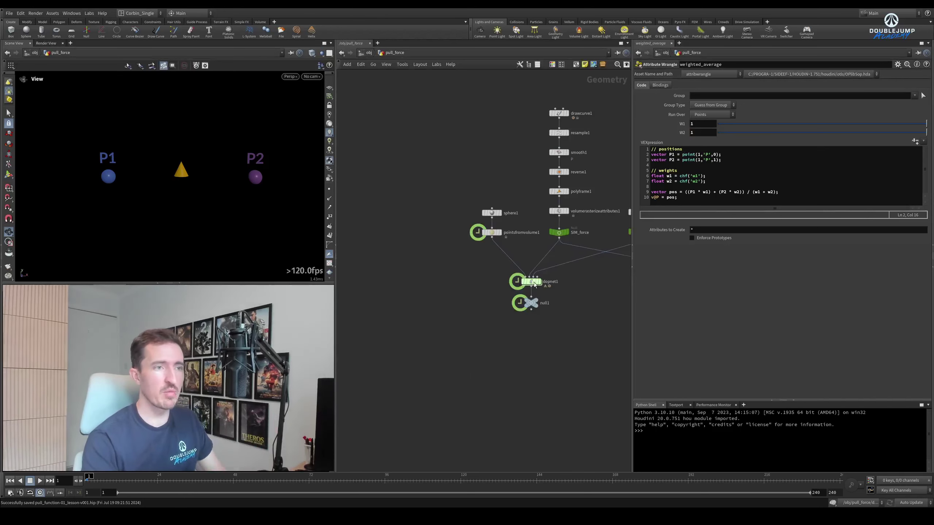
{"action": "double_click", "coordinate": [534, 281]}
{"action": "key", "text": "Tab"}
{"action": "type", "text": "pop"}
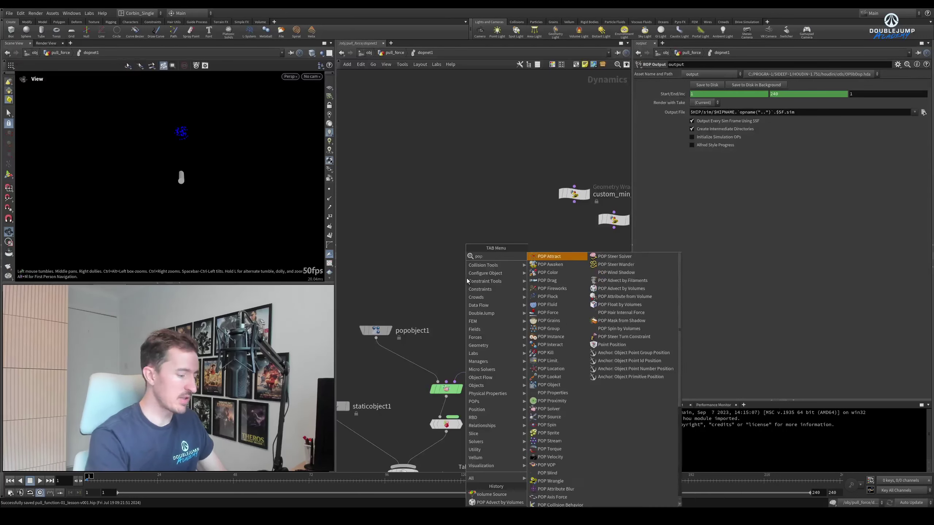
{"action": "type", "text": " advect by vol"}
{"action": "key", "text": "Return"}
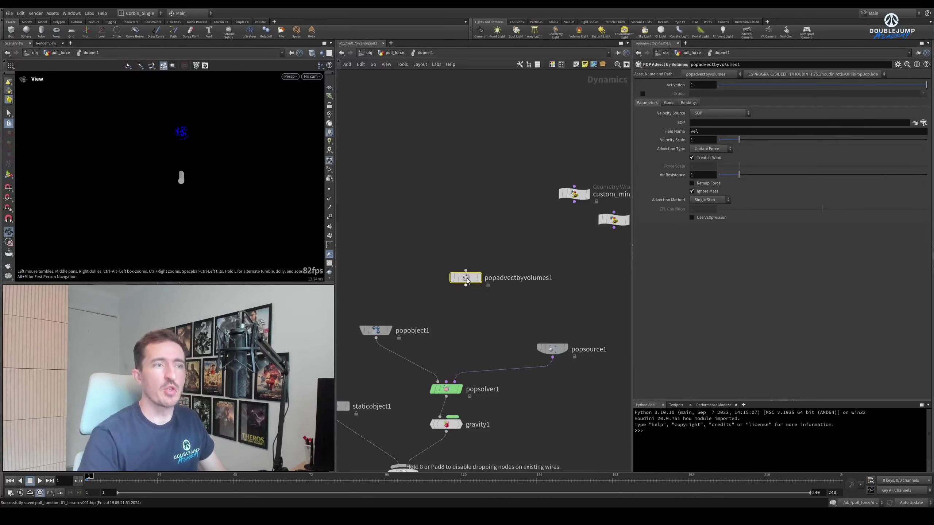
- Connect the POP Advect by Volumes node to popsolver1's Pre-Solve input and set its Air Resistance to 100
{"action": "left_click", "coordinate": [465, 285]}
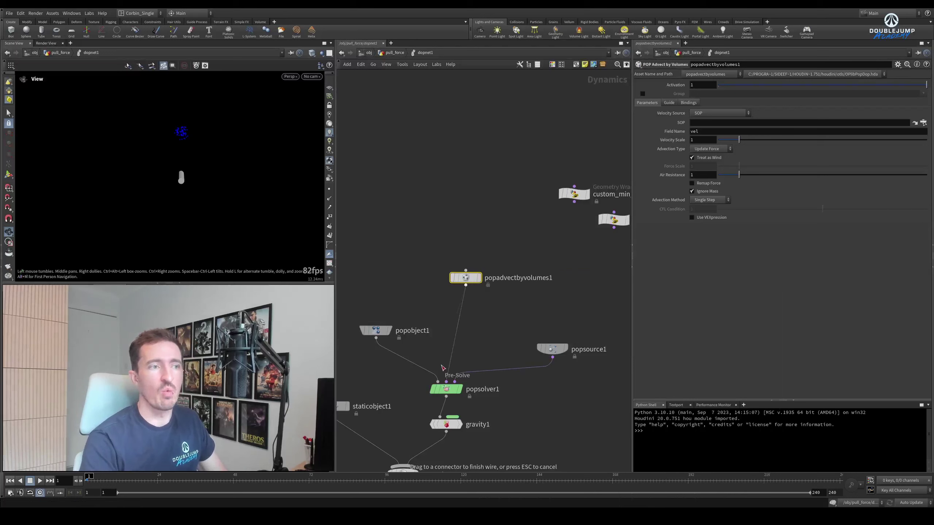
{"action": "left_click", "coordinate": [445, 376]}
{"action": "type", "text": "00"}
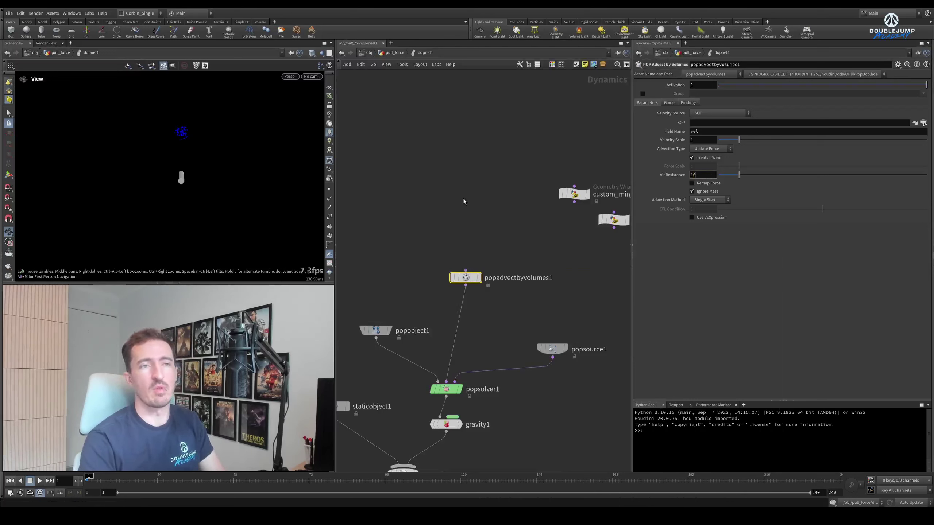
{"action": "key", "text": "Return"}
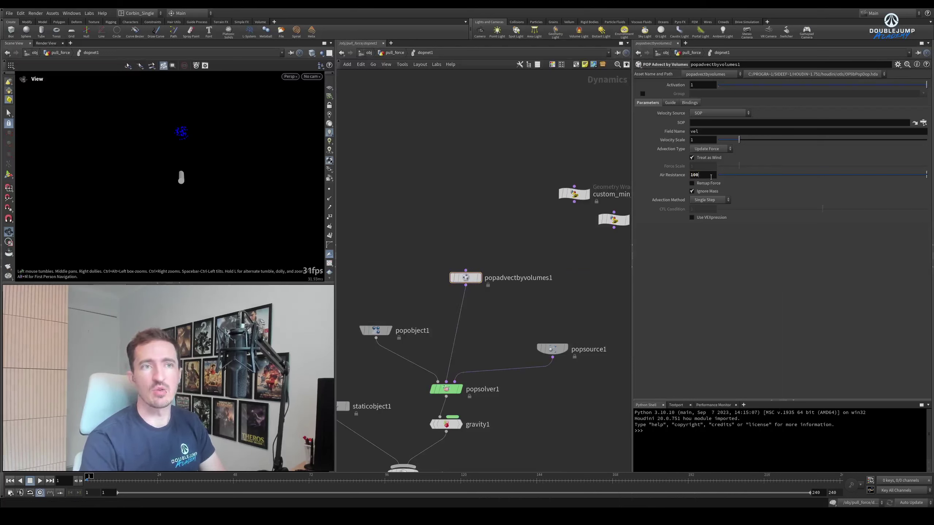
{"action": "double_click", "coordinate": [711, 177]}
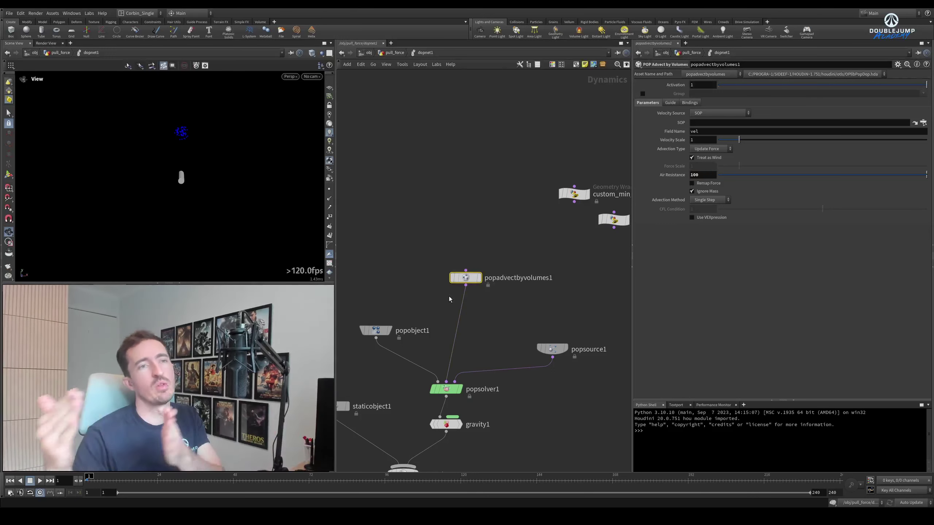
- Delete the POP Advect by Volumes node and select the weighted_average wrangle in the parent pull_force network
{"action": "key", "text": "Delete"}
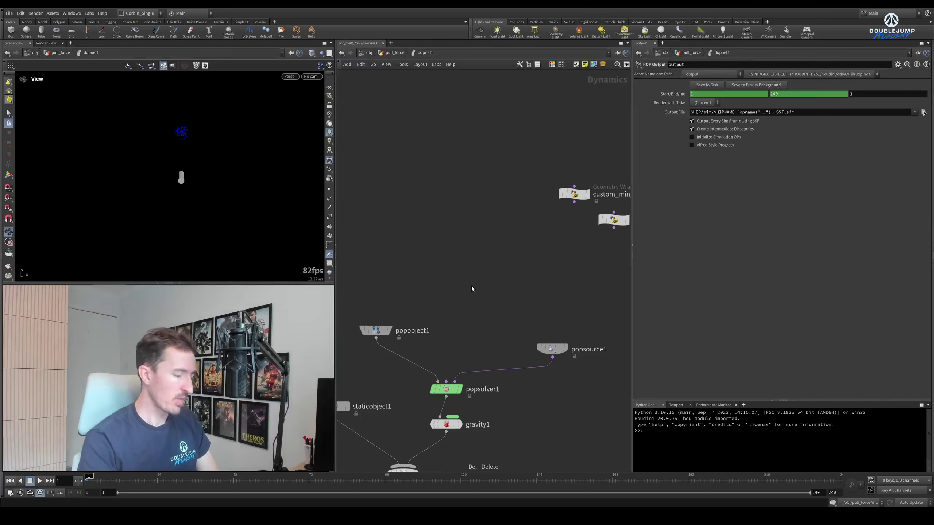
{"action": "key", "text": "u"}
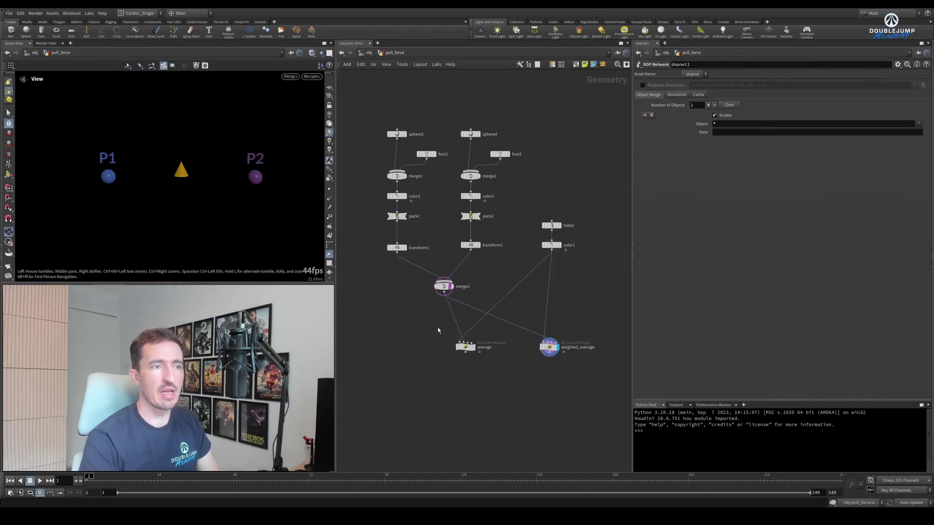
{"action": "left_click", "coordinate": [549, 347]}
- Try W2 weights of 10 and then 9 on the weighted_average wrangle
{"action": "left_click", "coordinate": [711, 132]}
{"action": "type", "text": "0);"}
{"action": "middle_click_drag", "start_coordinate": [610, 181], "coordinate": [569, 182]}
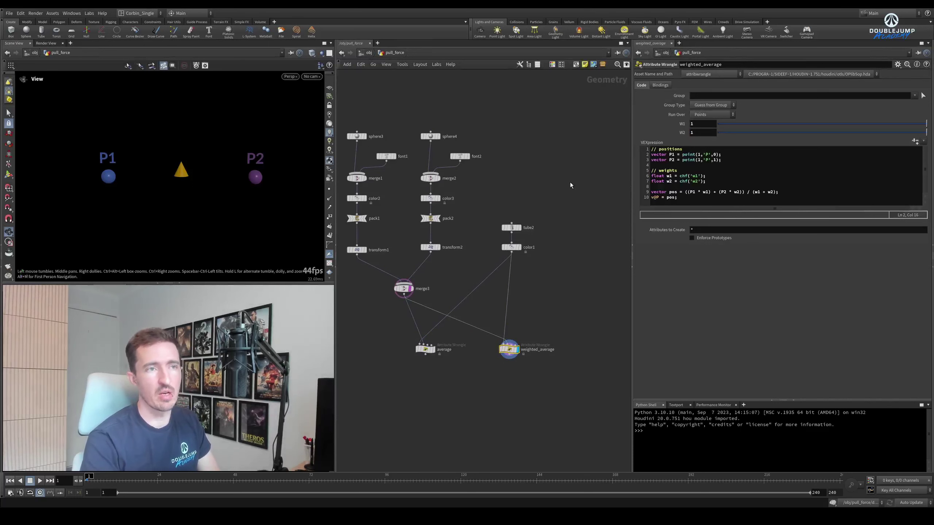
{"action": "key", "text": "Return"}
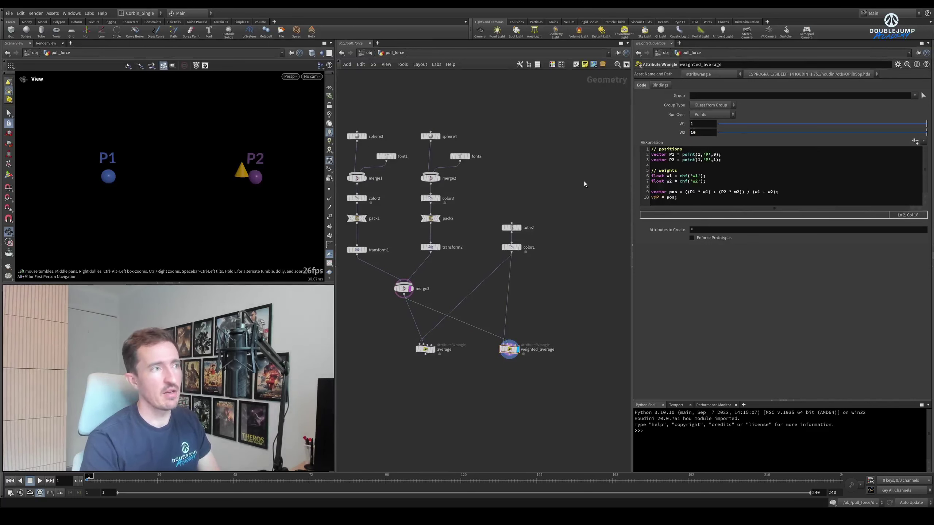
{"action": "double_click", "coordinate": [701, 133]}
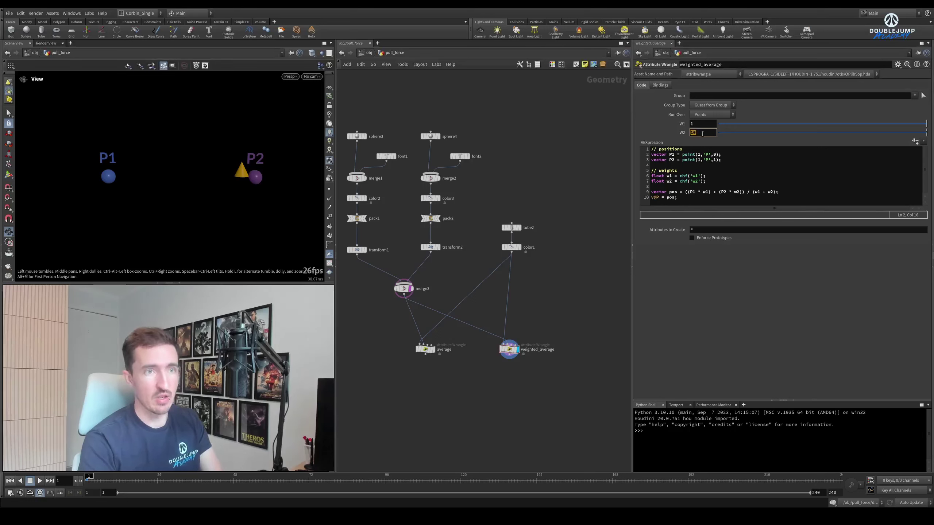
{"action": "type", "text": "9"}
{"action": "key", "text": "Return"}
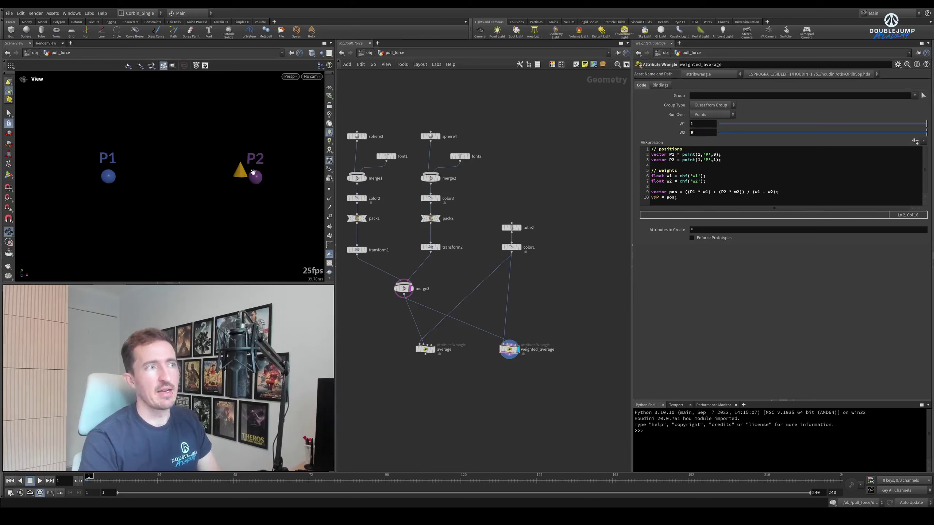
- Examine the W1 and W2 weights against the (P2 * w2) term and the (w1 + w2) divisor in the position formula
{"action": "double_click", "coordinate": [706, 124]}
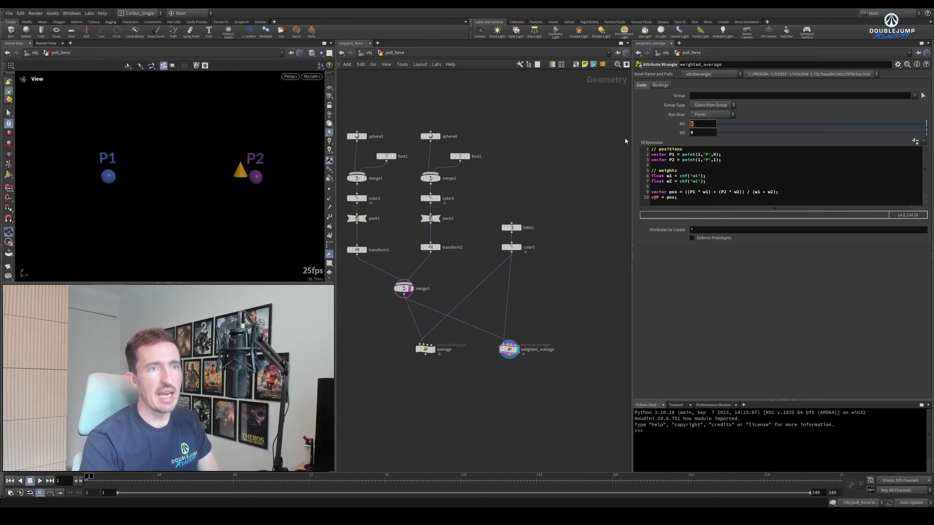
{"action": "double_click", "coordinate": [702, 133]}
{"action": "left_click", "coordinate": [700, 132]}
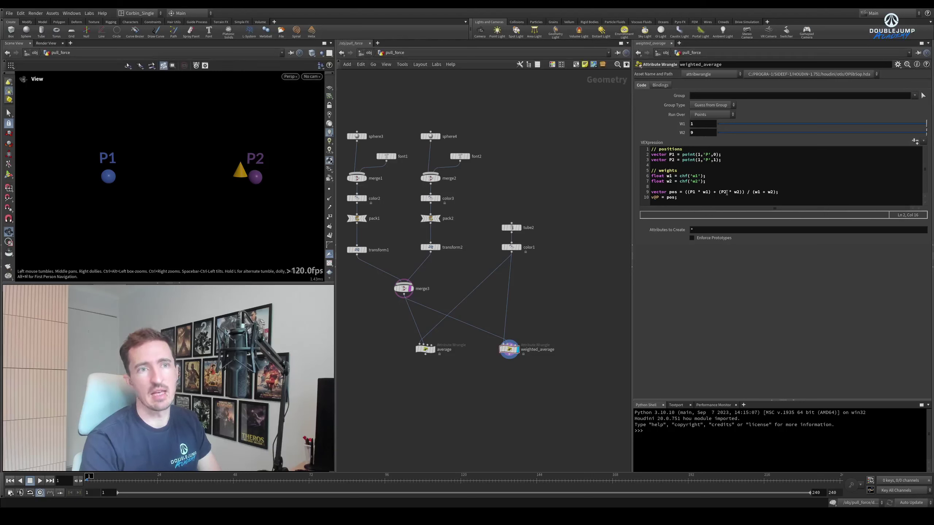
{"action": "left_click_drag", "start_coordinate": [718, 192], "coordinate": [743, 192]}
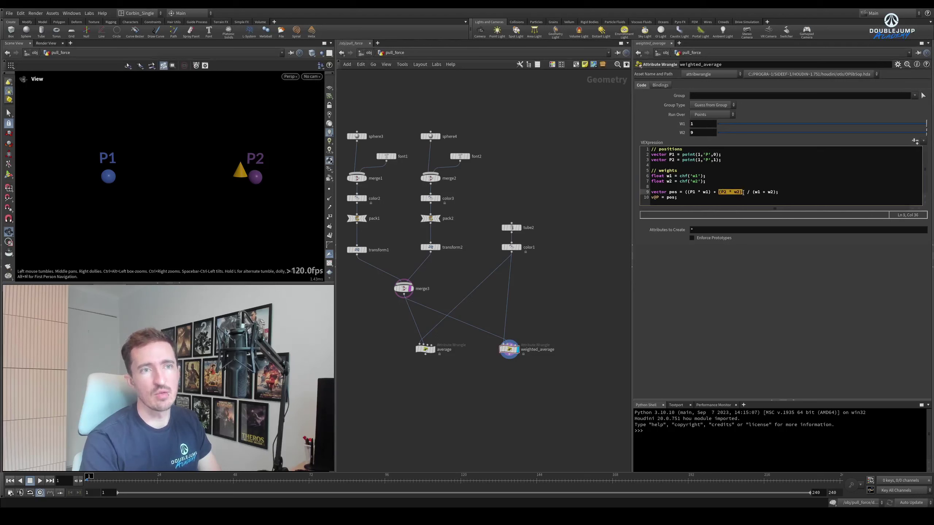
{"action": "left_click", "coordinate": [701, 192]}
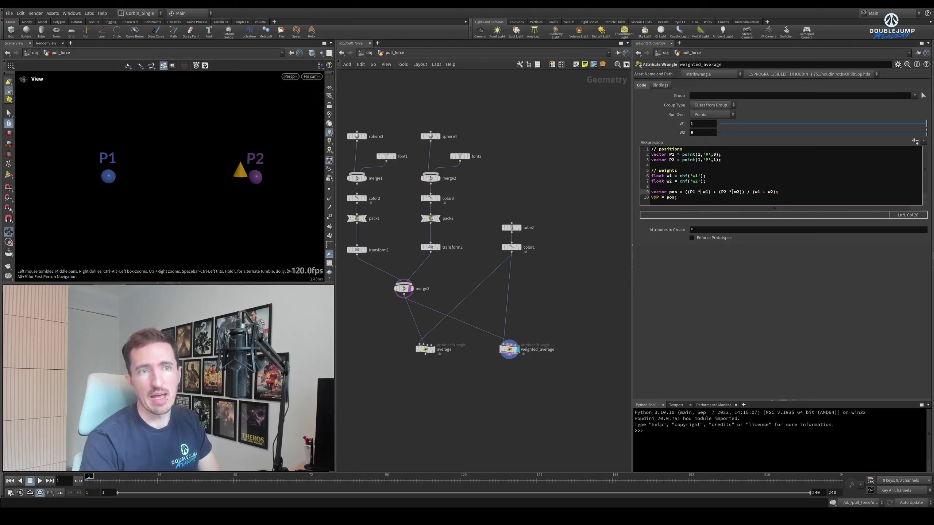
{"action": "left_click_drag", "start_coordinate": [752, 191], "coordinate": [777, 192]}
{"action": "triple_click", "coordinate": [777, 191]}
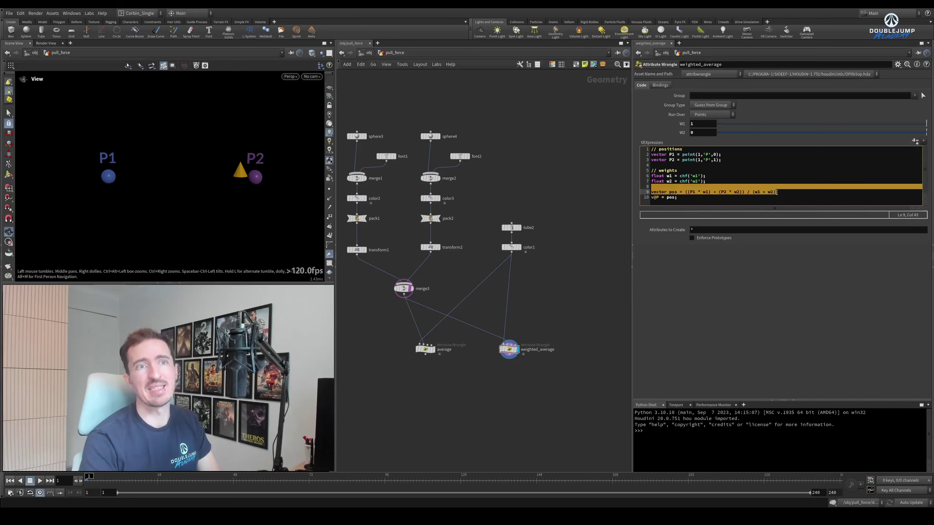
{"action": "left_click", "coordinate": [777, 191]}
{"action": "triple_click", "coordinate": [722, 192]}
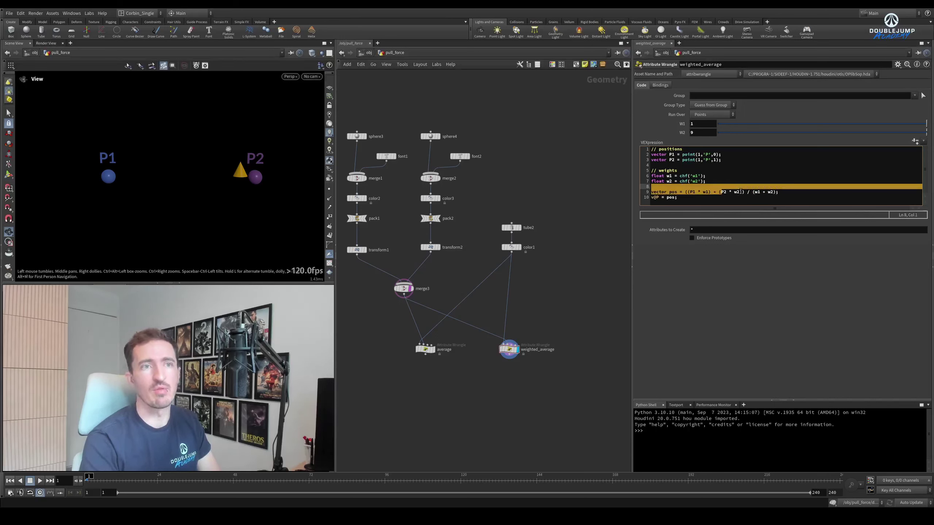
{"action": "left_click_drag", "start_coordinate": [721, 192], "coordinate": [739, 192]}
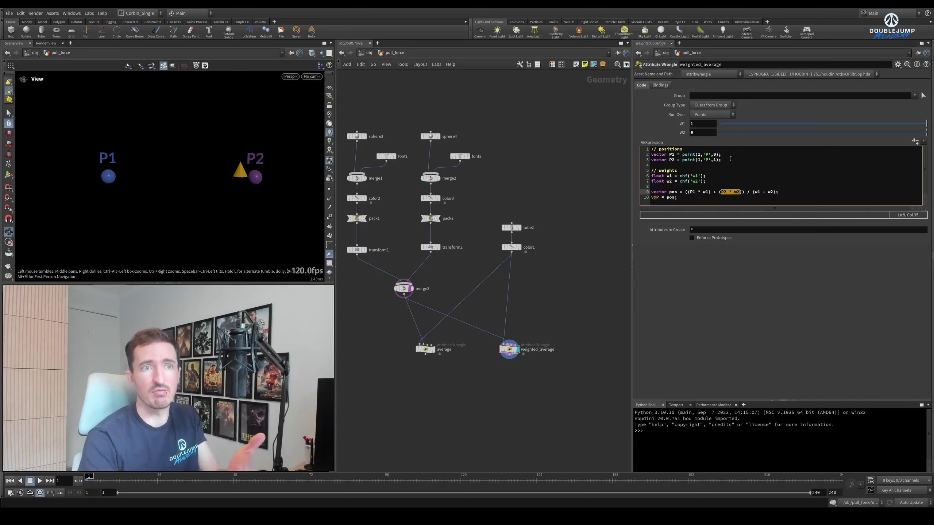
{"action": "left_click", "coordinate": [722, 181]}
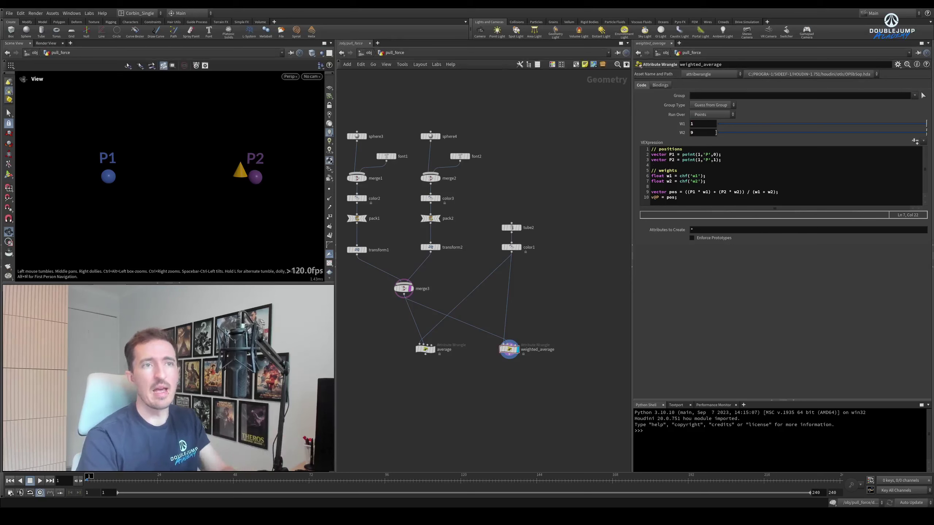
- Try a W2 weight of 13 and then reset W2 to 1
{"action": "middle_click_drag", "start_coordinate": [708, 133], "coordinate": [711, 138]}
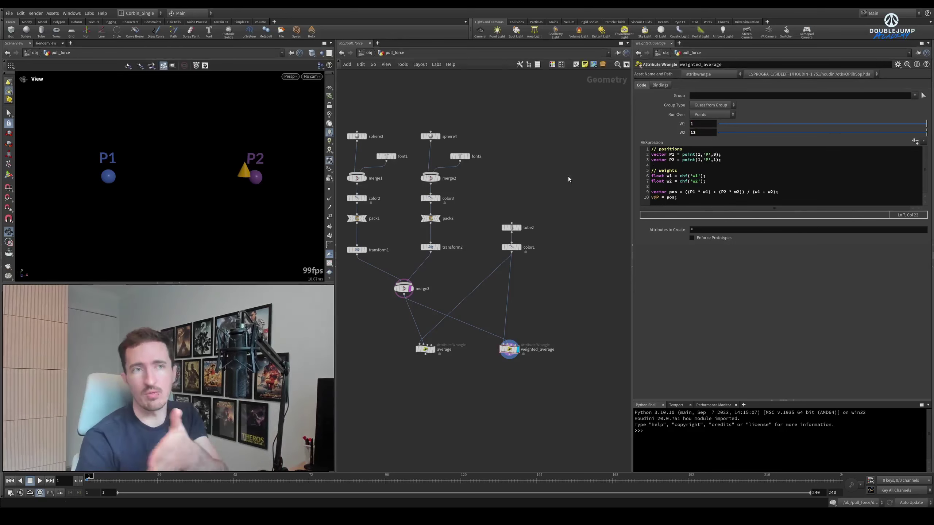
{"action": "double_click", "coordinate": [702, 132]}
{"action": "type", "text": "1"}
{"action": "key", "text": "Return"}
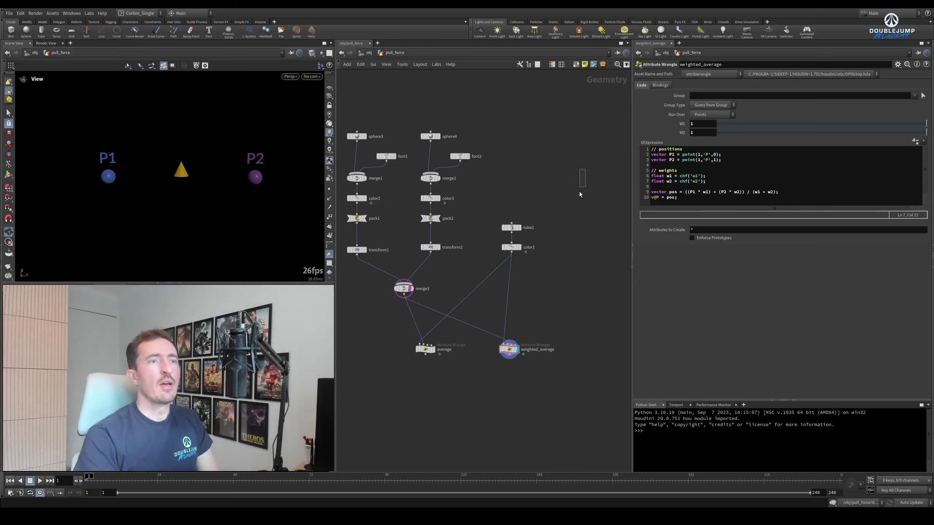
- Display the null1 output below the particle simulation and enter the dopnet1 network
{"action": "middle_click_drag", "start_coordinate": [576, 250], "coordinate": [542, 246]}
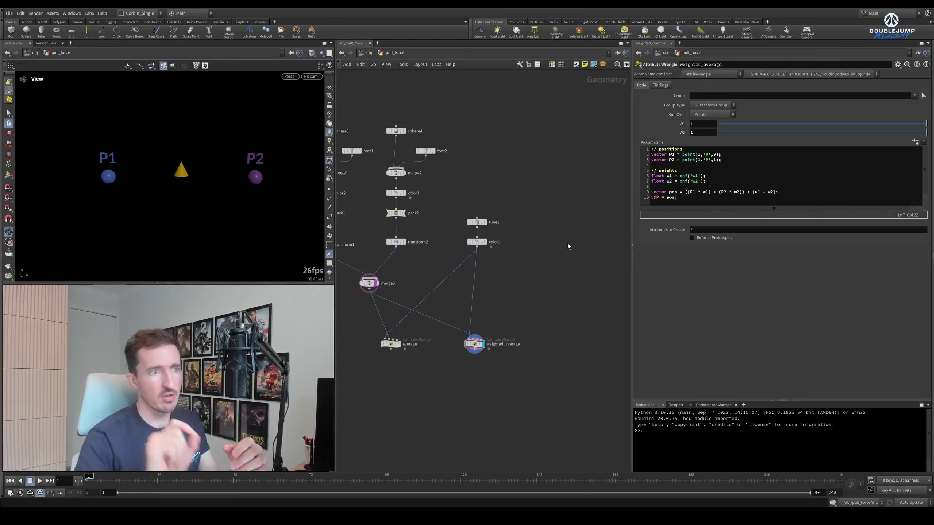
{"action": "left_click_drag", "start_coordinate": [523, 304], "coordinate": [460, 370]}
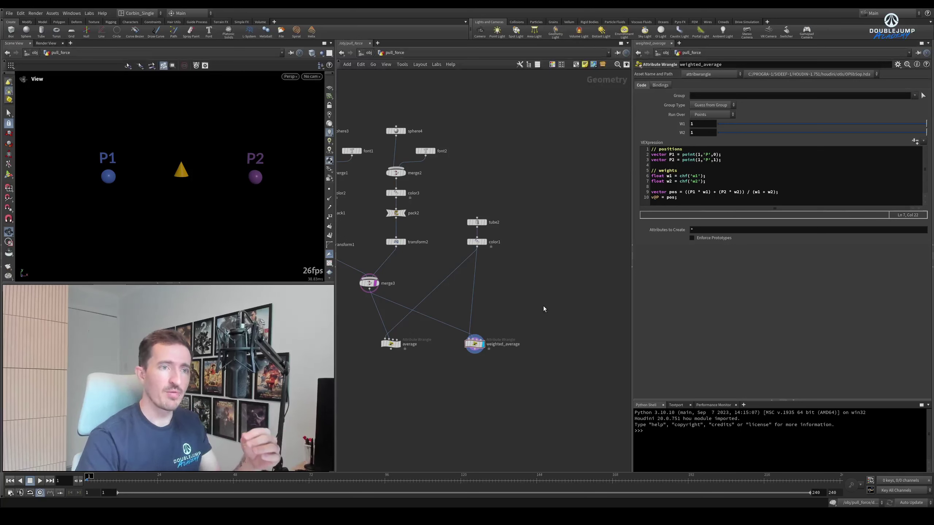
{"action": "middle_click_drag", "start_coordinate": [547, 307], "coordinate": [520, 308]}
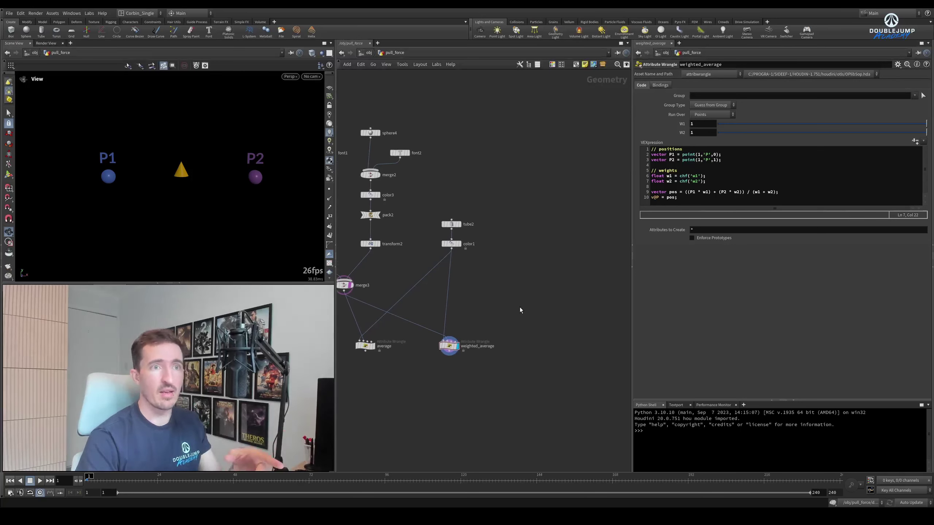
{"action": "scroll", "coordinate": [467, 309], "scroll_direction": "down", "scroll_amount": 3}
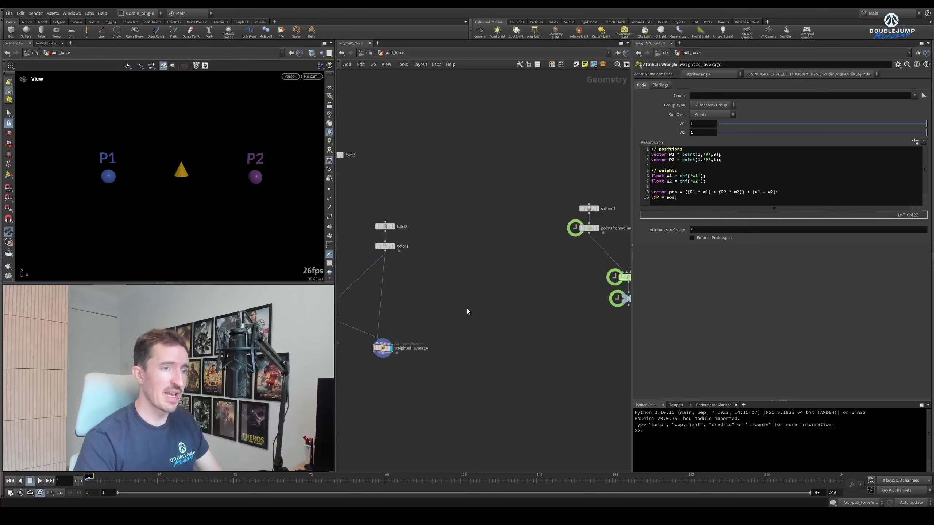
{"action": "middle_click_drag", "start_coordinate": [467, 309], "coordinate": [506, 310]}
{"action": "scroll", "coordinate": [511, 307], "scroll_direction": "up", "scroll_amount": 4}
{"action": "scroll", "coordinate": [511, 308], "scroll_direction": "up", "scroll_amount": 3}
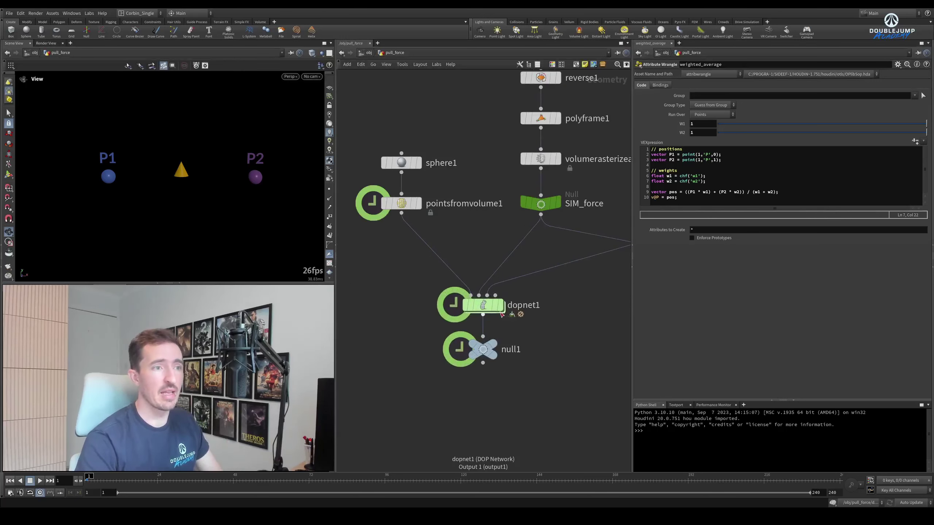
{"action": "mouse_move", "coordinate": [489, 310]}
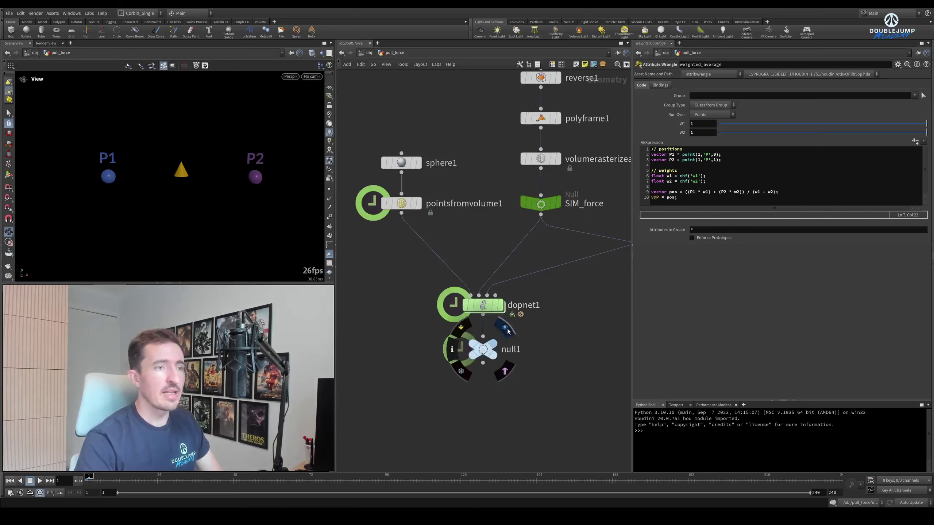
{"action": "left_click", "coordinate": [489, 350]}
{"action": "double_click", "coordinate": [490, 307]}
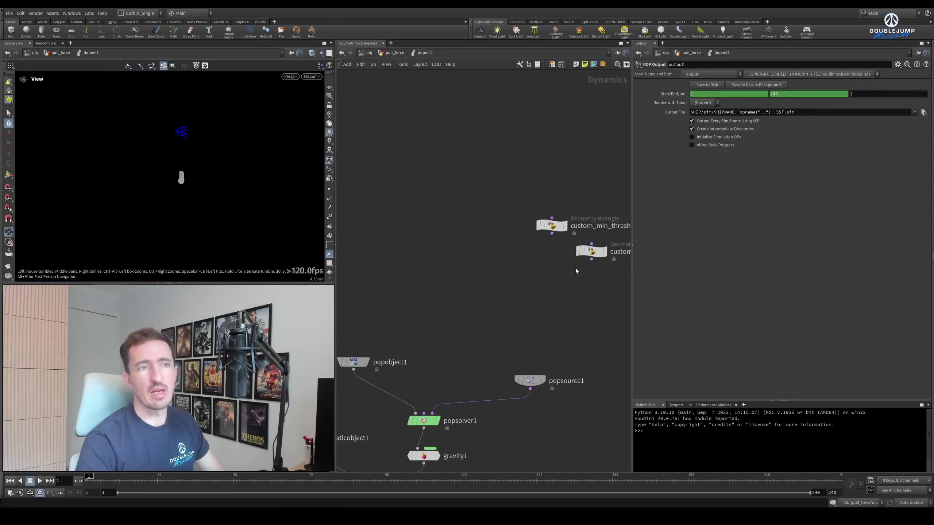
- Add a POP Wrangle node above popsolver1 and connect it to the solver's Pre-Solve input
{"action": "mouse_move", "coordinate": [575, 267]}
{"action": "middle_mouse_down"}
{"action": "mouse_move", "coordinate": [499, 238]}
{"action": "mouse_move", "coordinate": [492, 276]}
{"action": "mouse_move", "coordinate": [561, 271]}
{"action": "middle_mouse_up"}
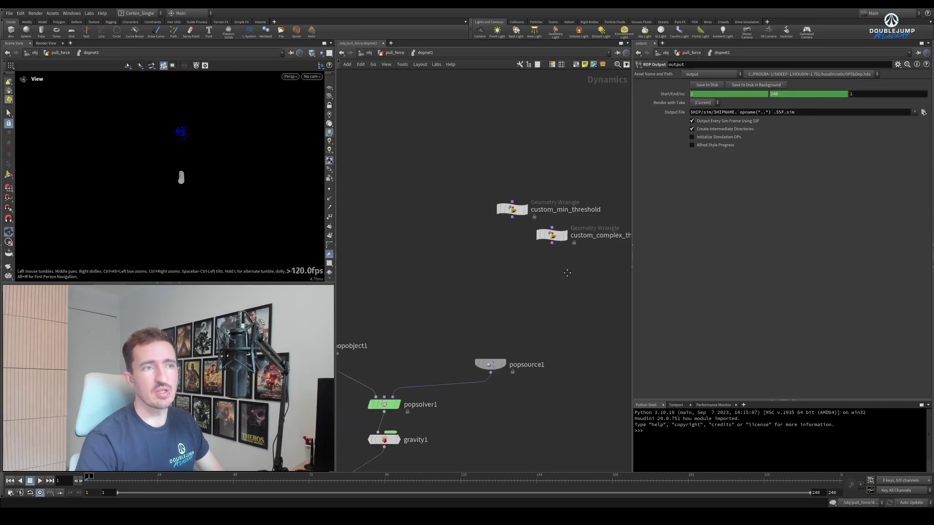
{"action": "middle_click_drag", "start_coordinate": [478, 285], "coordinate": [566, 257]}
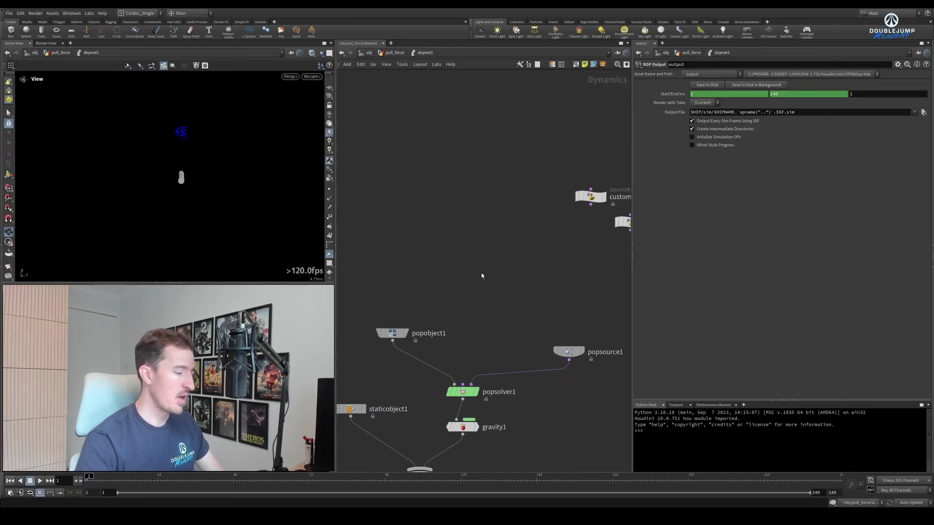
{"action": "key", "text": "Tab"}
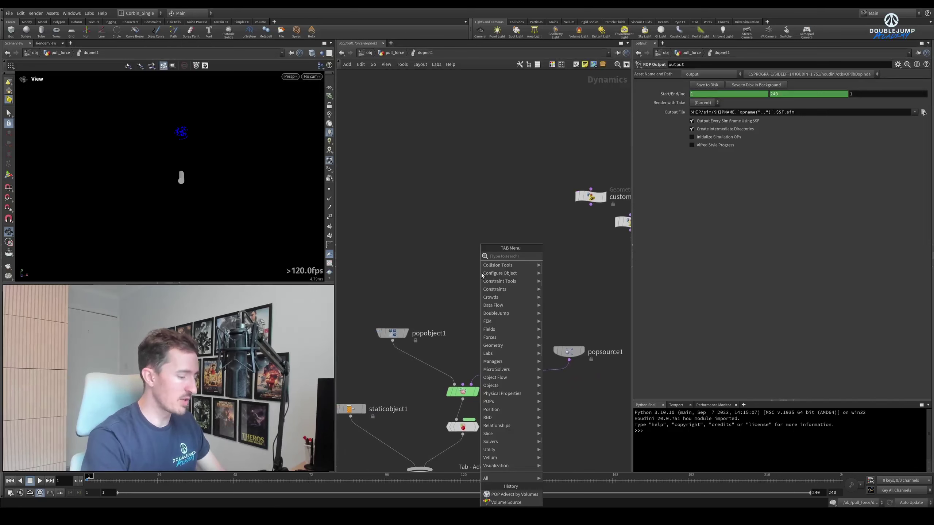
{"action": "type", "text": "pop wran"}
{"action": "key", "text": "Escape"}
{"action": "left_click", "coordinate": [482, 273]}
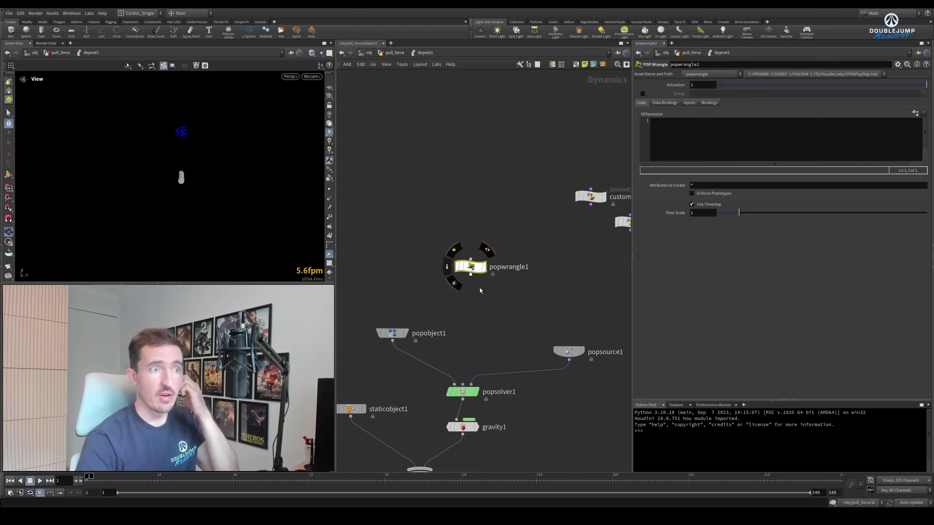
{"action": "left_click_drag", "start_coordinate": [475, 268], "coordinate": [471, 268]}
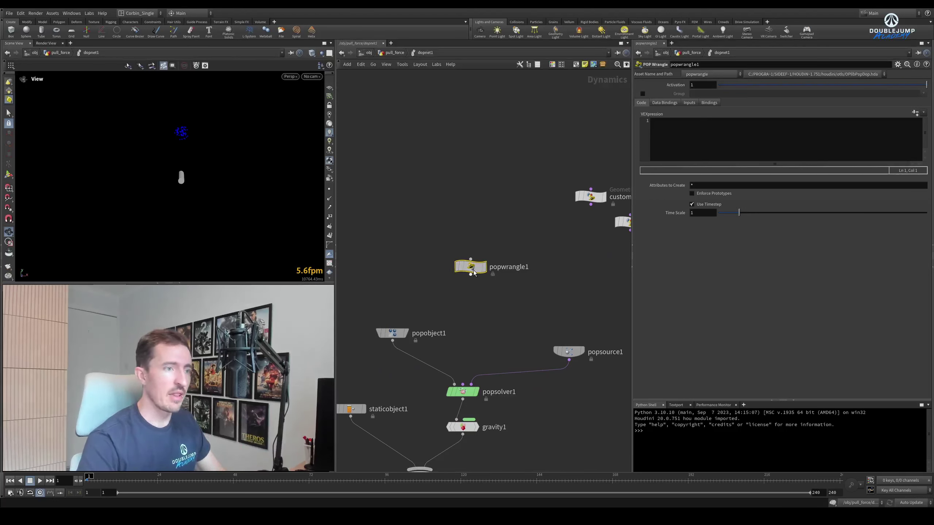
{"action": "middle_click_drag", "start_coordinate": [504, 300], "coordinate": [514, 300]}
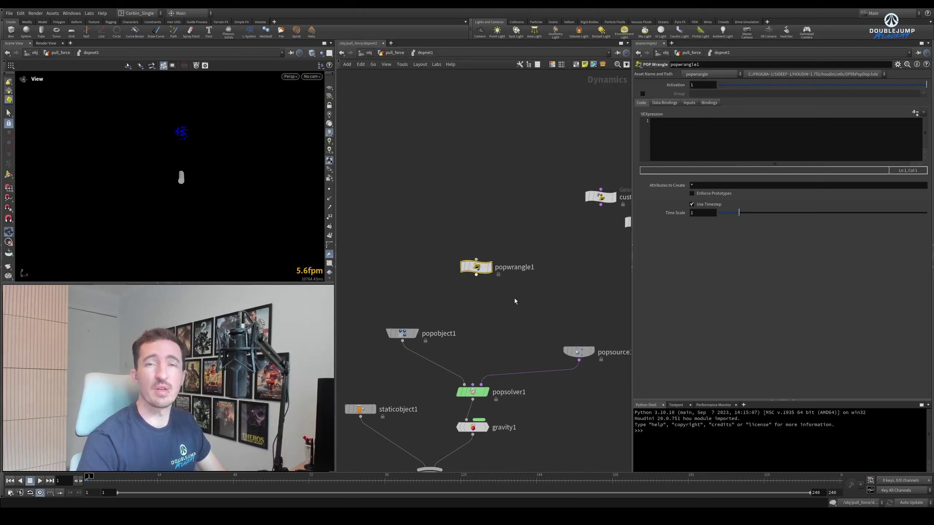
{"action": "left_click_drag", "start_coordinate": [509, 236], "coordinate": [472, 385]}
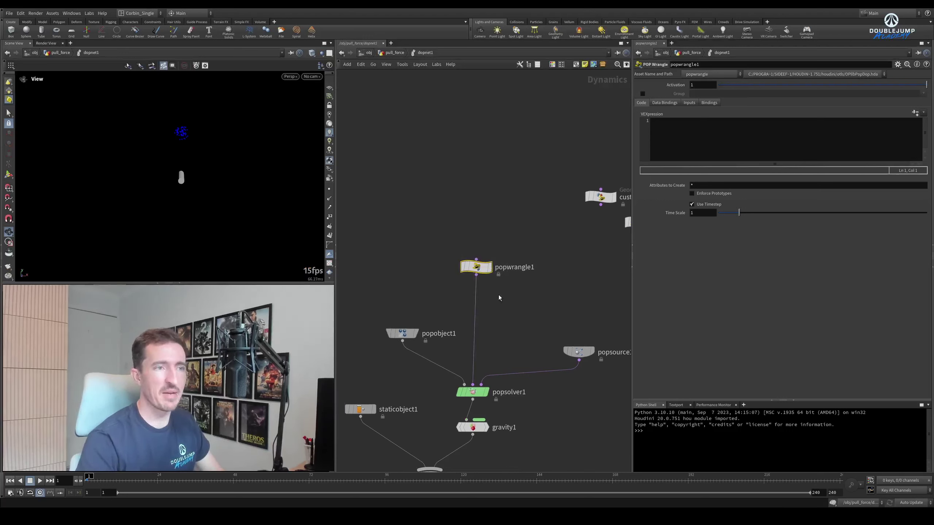
- Rename the POP Wrangle as pull_force and align it directly above popsolver1
{"action": "double_click", "coordinate": [522, 267]}
{"action": "type", "text": "pu"}
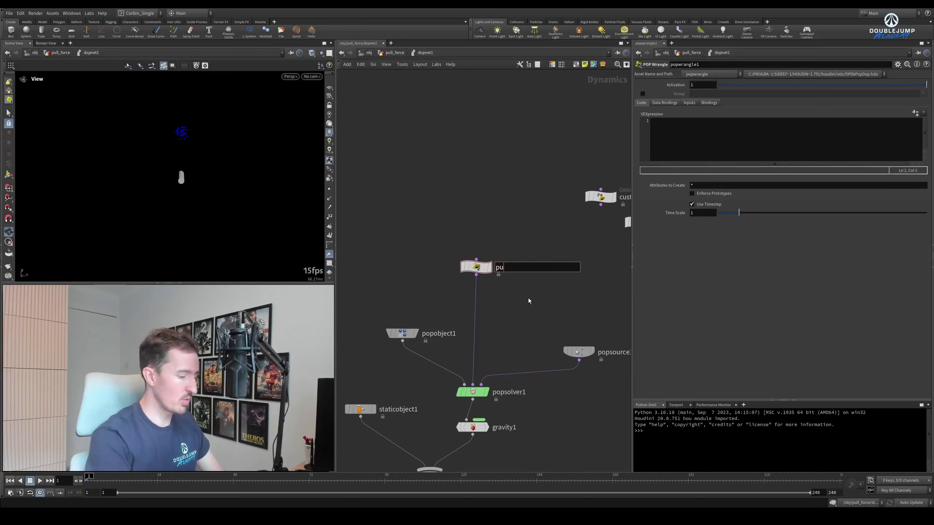
{"action": "type", "text": "ll_force"}
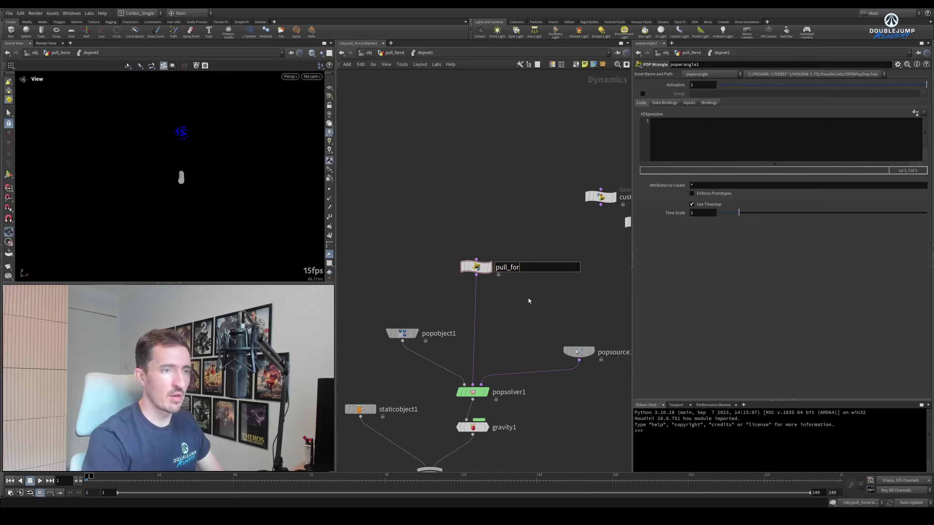
{"action": "key", "text": "Return"}
{"action": "left_click_drag", "start_coordinate": [515, 225], "coordinate": [461, 292]}
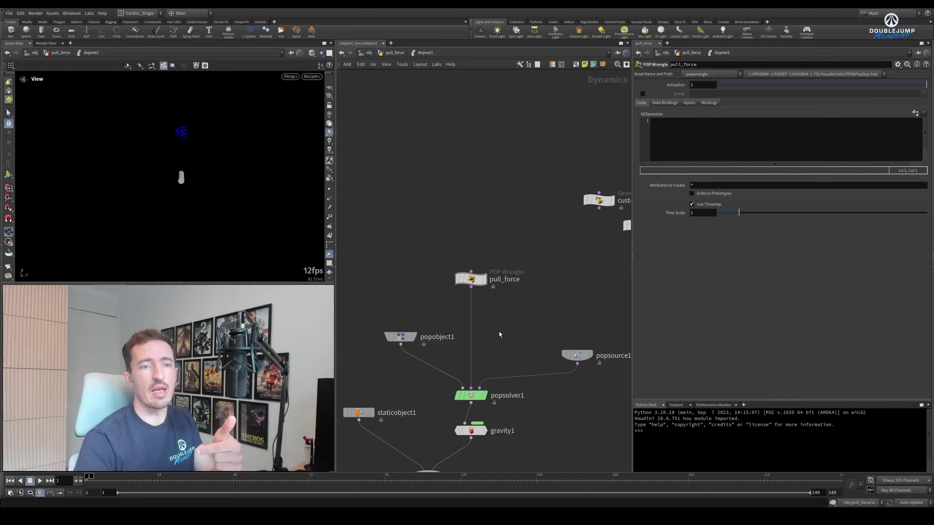
- Set Input 2 of the pull_force wrangle to Second Context Geometry
{"action": "left_click", "coordinate": [475, 279]}
{"action": "left_click", "coordinate": [690, 103]}
{"action": "left_click", "coordinate": [720, 122]}
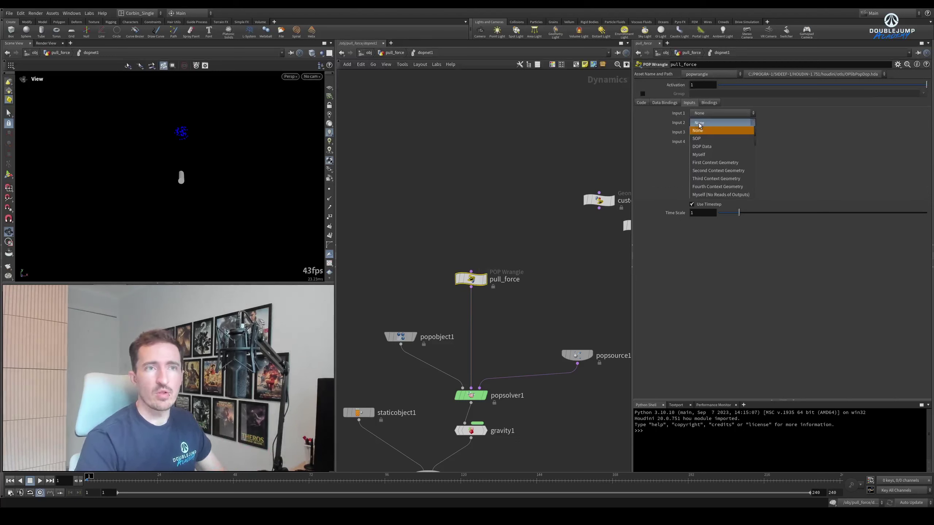
{"action": "left_click", "coordinate": [707, 171]}
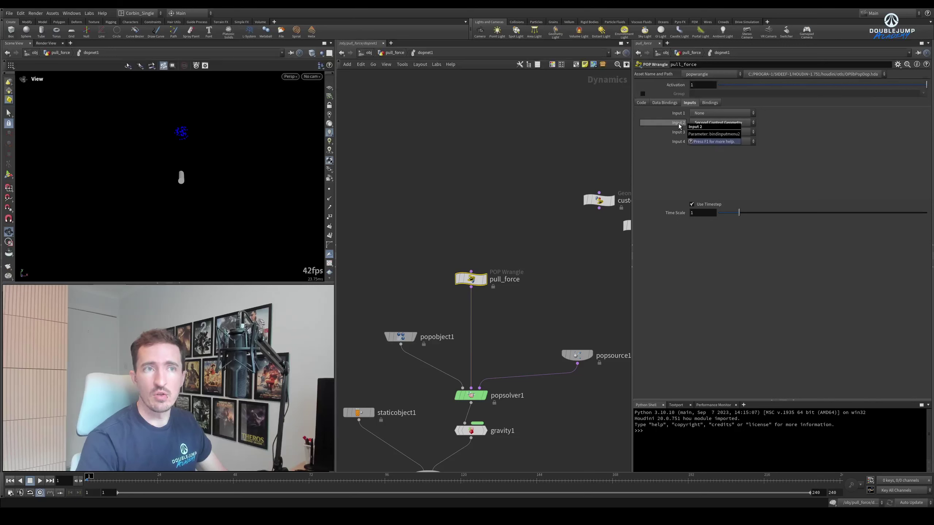
- Begin the pull_force wrangle's VEX code with a "// sample" comment line
{"action": "left_click", "coordinate": [641, 102]}
{"action": "left_click", "coordinate": [669, 126]}
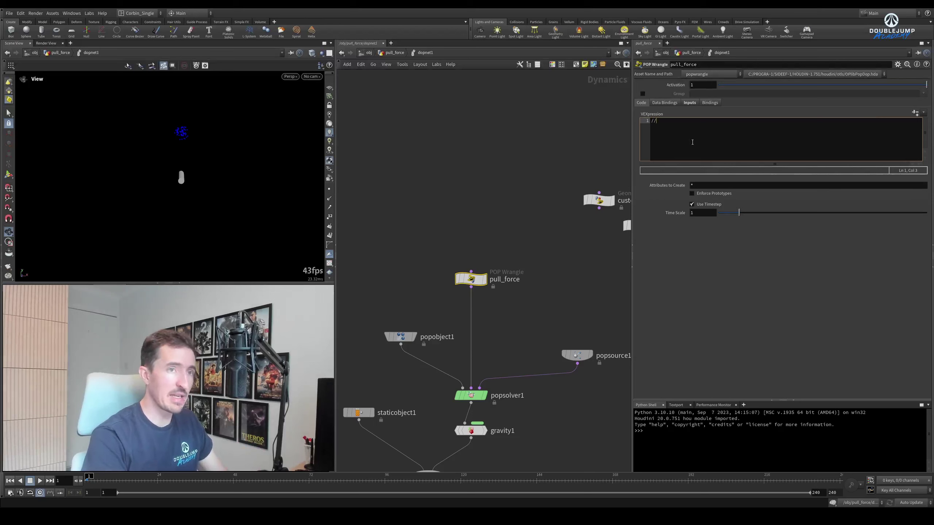
{"action": "type", "text": "sample"}
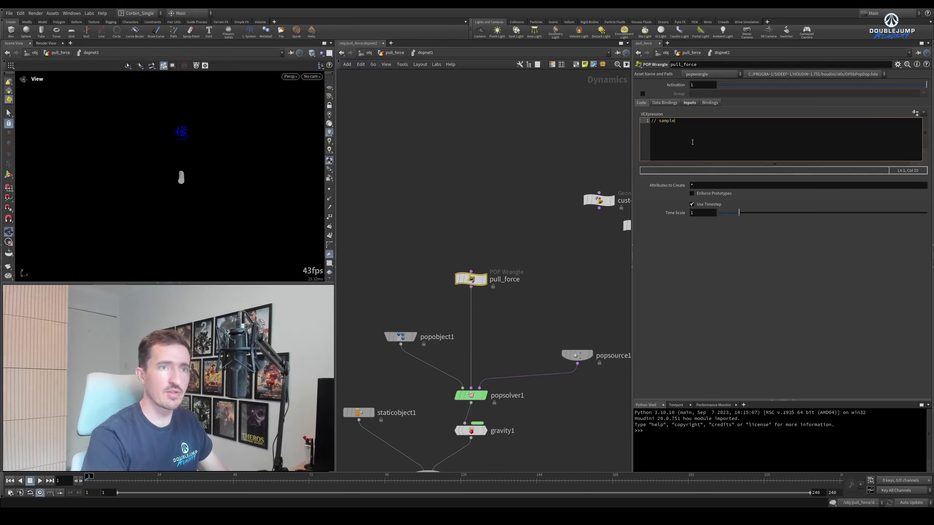
{"action": "key", "text": "Return"}
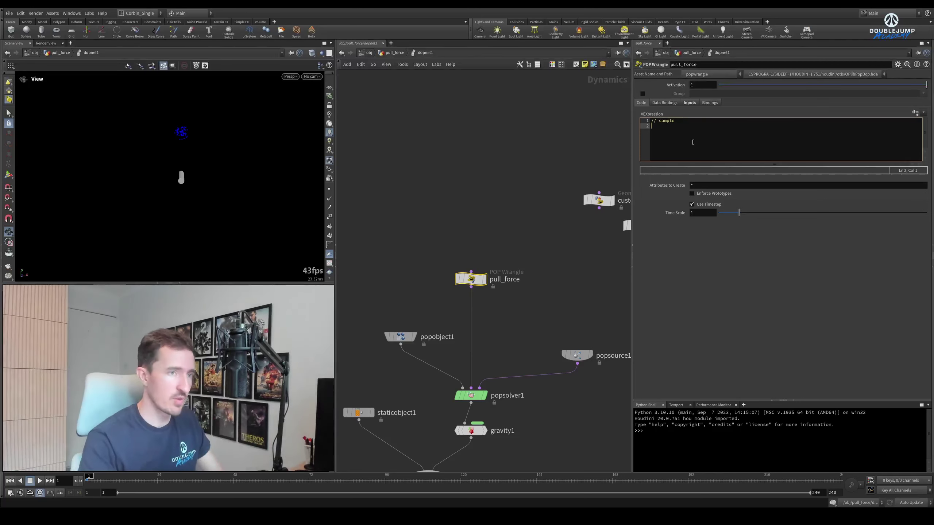
- Review the positions, weights and averaging lines in the weighted_average wrangle's code, and return inside dopnet1
{"action": "key", "text": "u"}
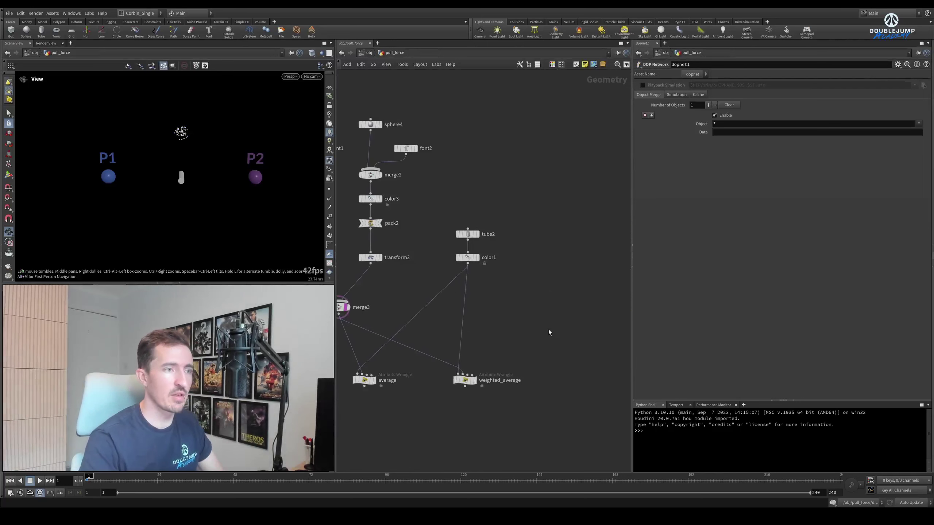
{"action": "left_click", "coordinate": [465, 380]}
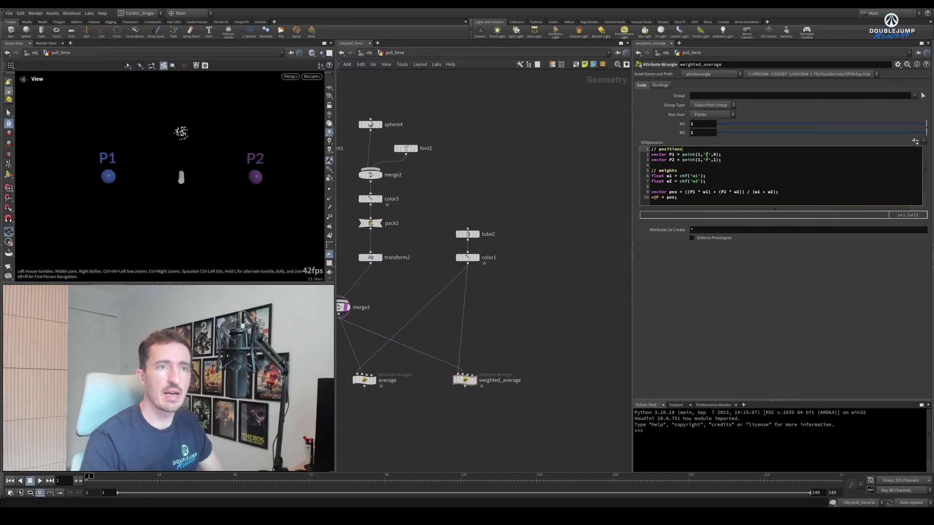
{"action": "left_click_drag", "start_coordinate": [721, 159], "coordinate": [634, 149]}
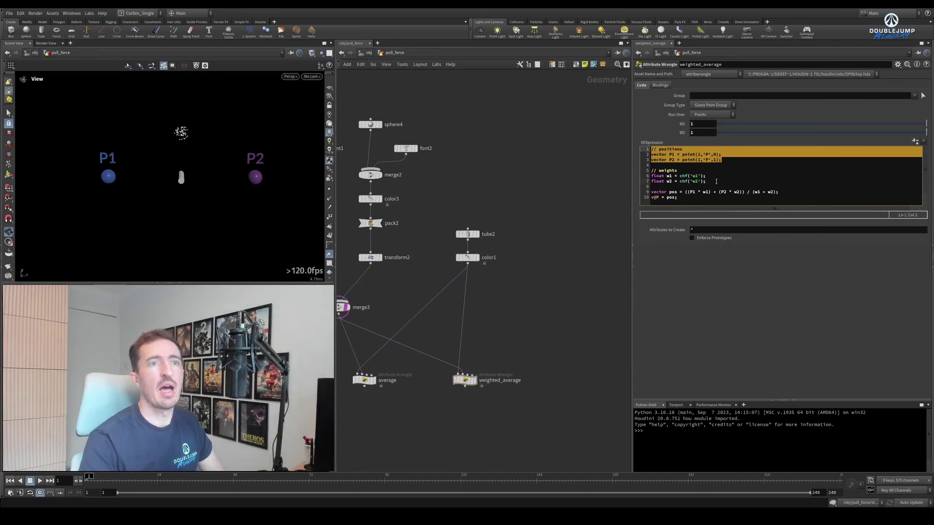
{"action": "left_click_drag", "start_coordinate": [706, 181], "coordinate": [650, 170]}
{"action": "left_click", "coordinate": [677, 197]}
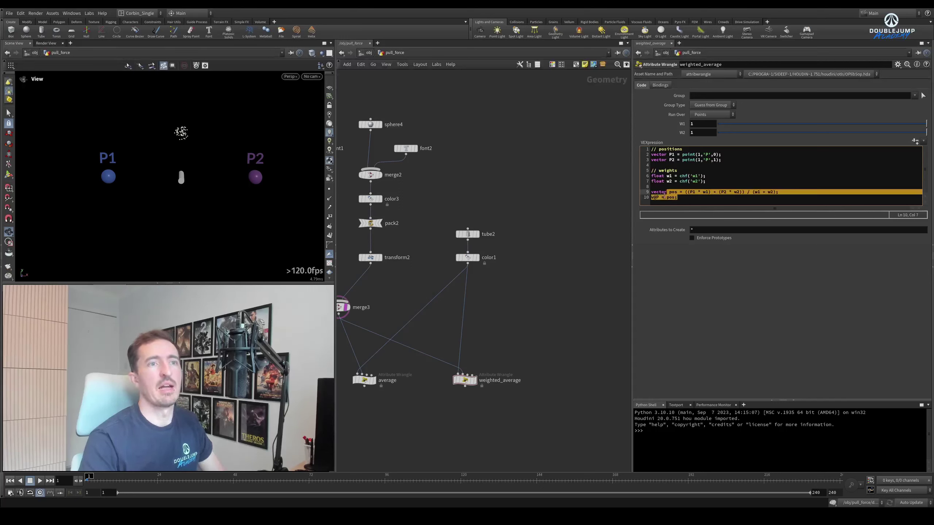
{"action": "left_click_drag", "start_coordinate": [658, 192], "coordinate": [778, 195]}
{"action": "left_click", "coordinate": [670, 197]}
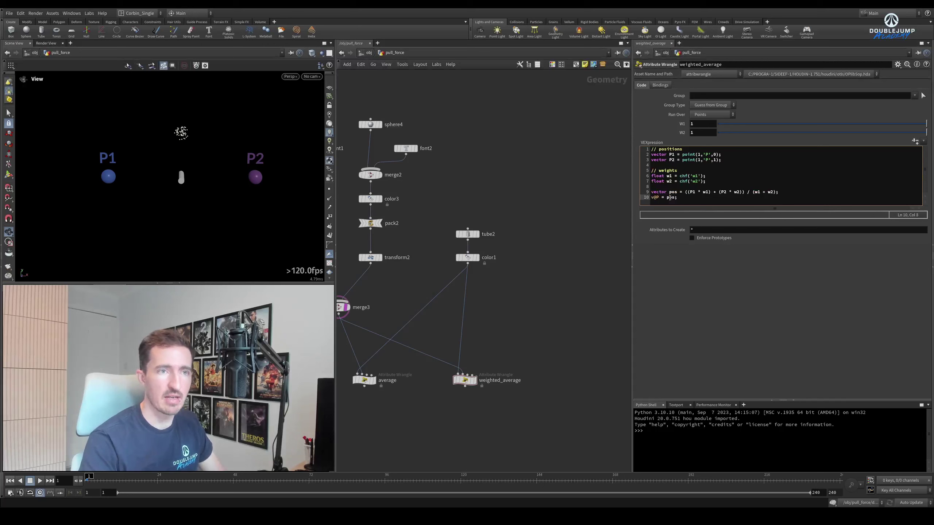
{"action": "middle_click_drag", "start_coordinate": [574, 280], "coordinate": [492, 303]}
{"action": "double_click", "coordinate": [502, 272]}
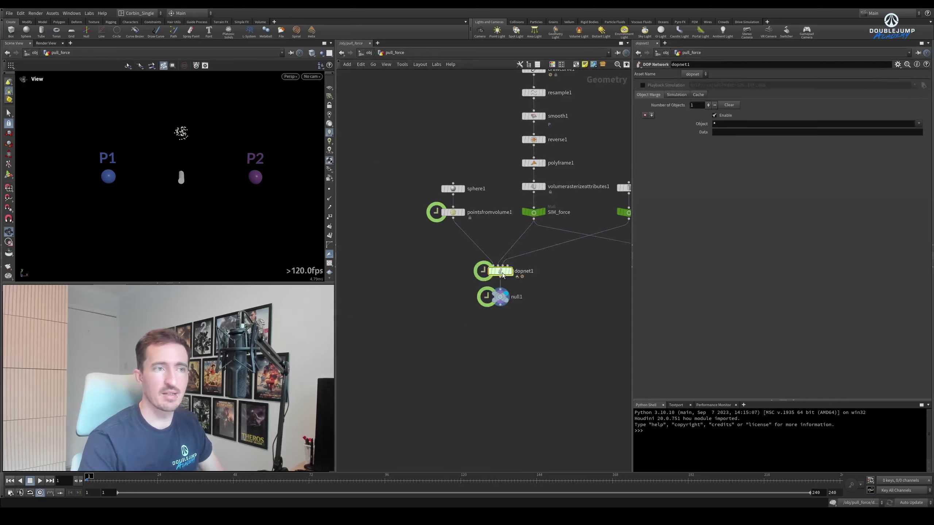
- Under the comment in pull_force, add the line vector sample = volumesamplev(1,'v',v@P);
{"action": "left_click", "coordinate": [694, 132]}
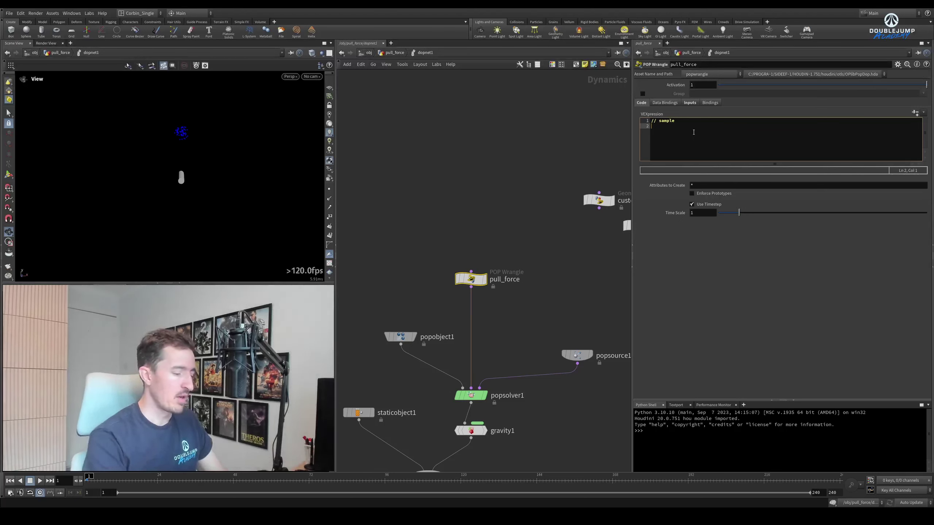
{"action": "type", "text": "ve"}
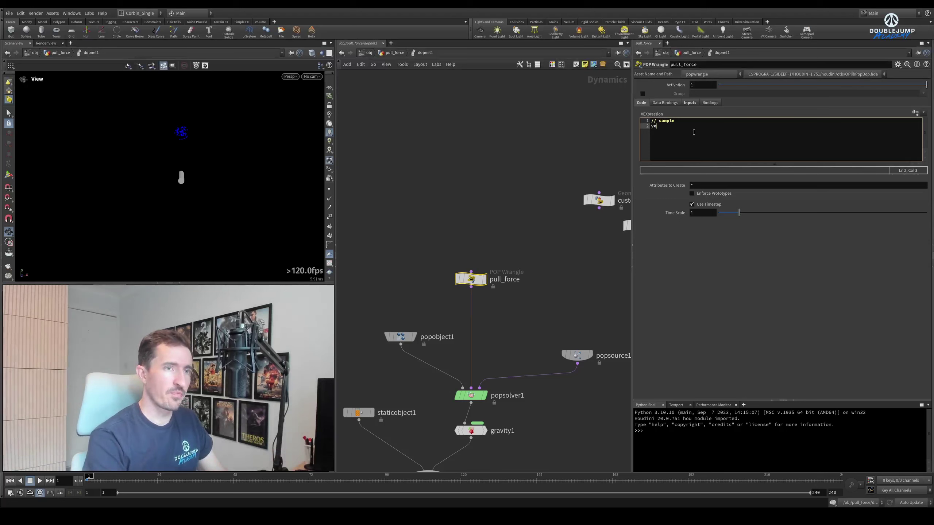
{"action": "type", "text": "ctor "}
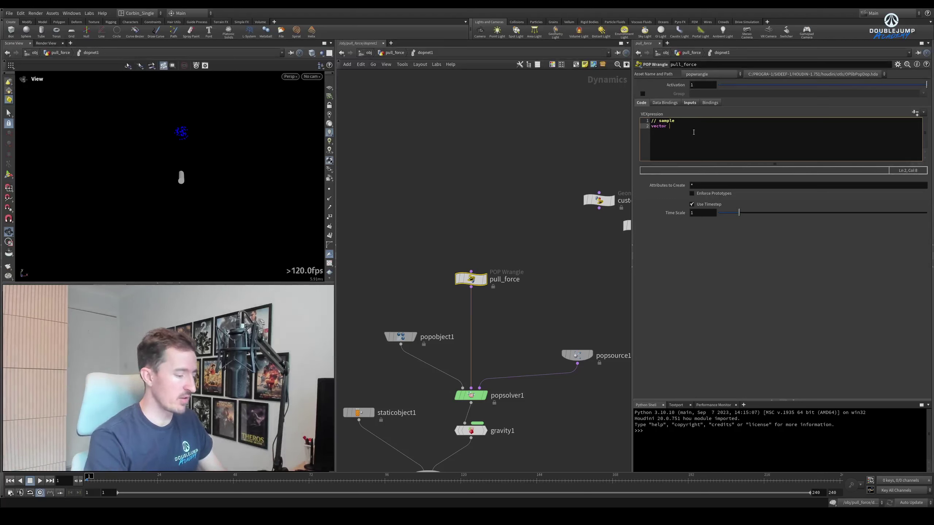
{"action": "type", "text": "sample ="}
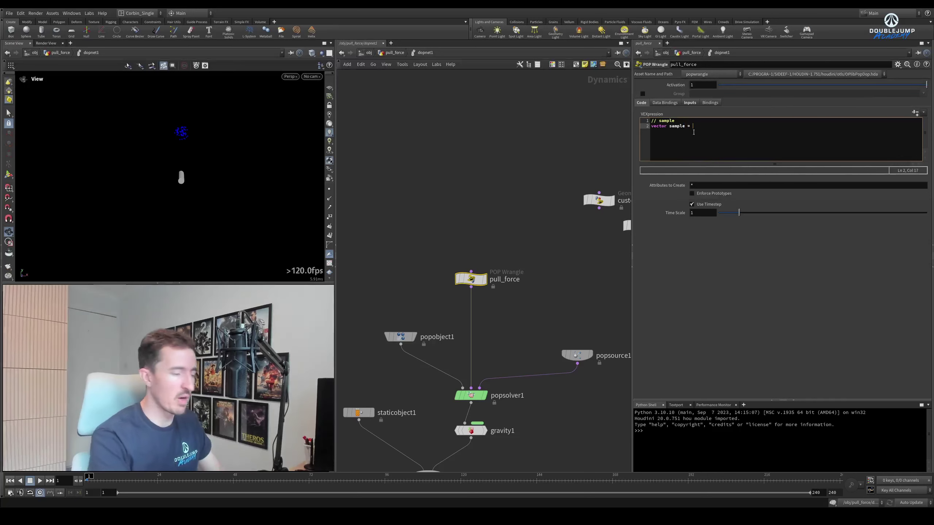
{"action": "type", "text": "vol"}
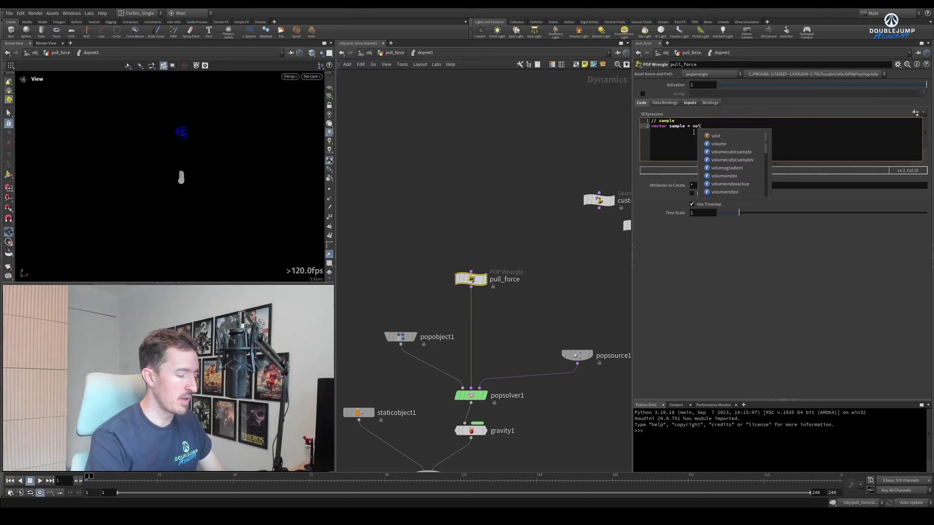
{"action": "type", "text": "umesamplev"}
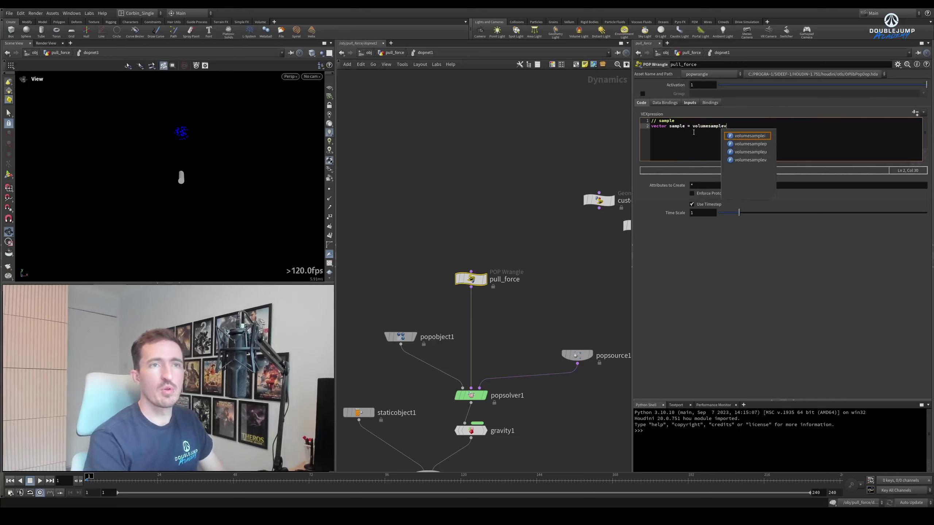
{"action": "key", "text": "Escape"}
{"action": "type", "text": "("}
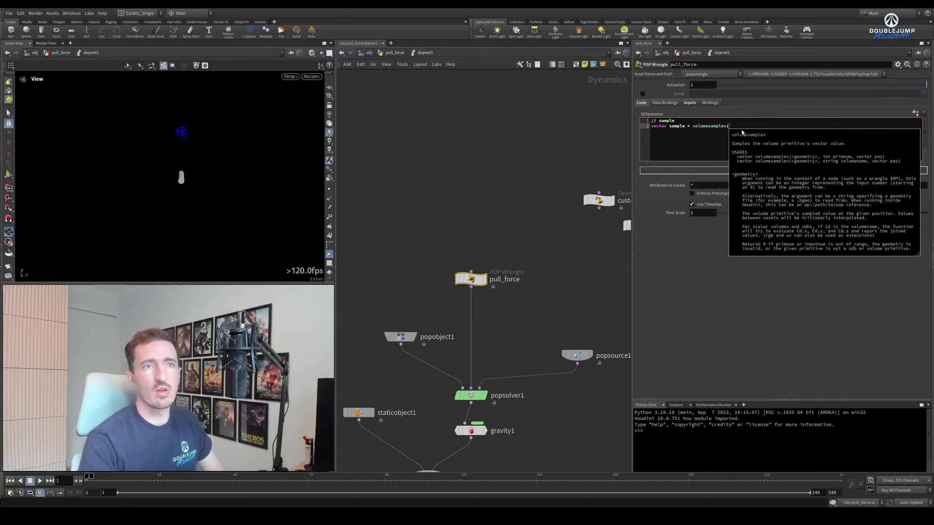
{"action": "left_click", "coordinate": [725, 127]}
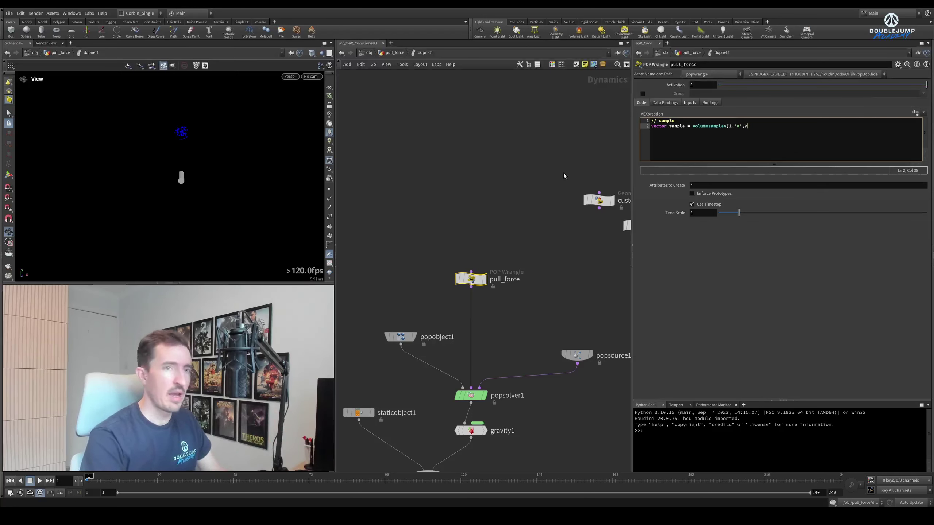
{"action": "type", "text": "v@PO"}
{"action": "type", "text": ");"}
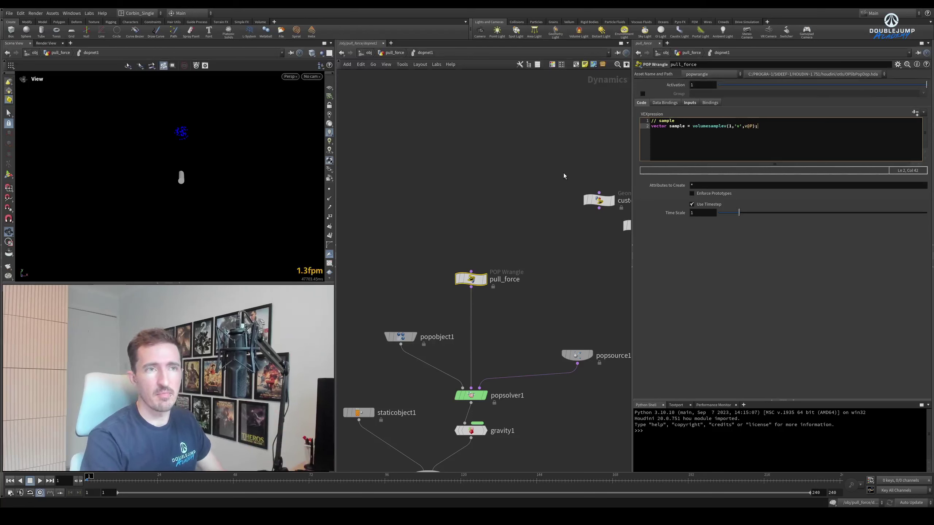
{"action": "key", "text": "Return"}
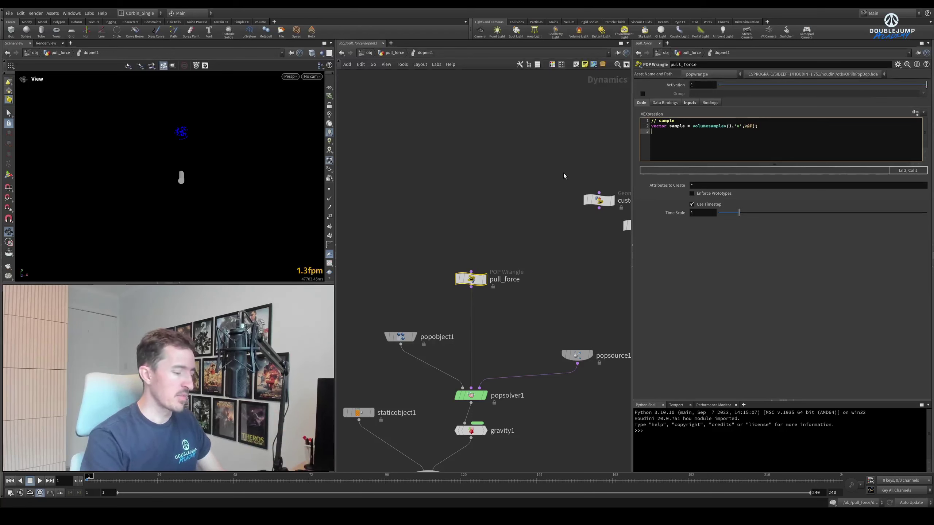
- Multiply the sampled vector by a float channel with the line sample *= chf('scale_force');
{"action": "type", "text": "sample *= chf('"}
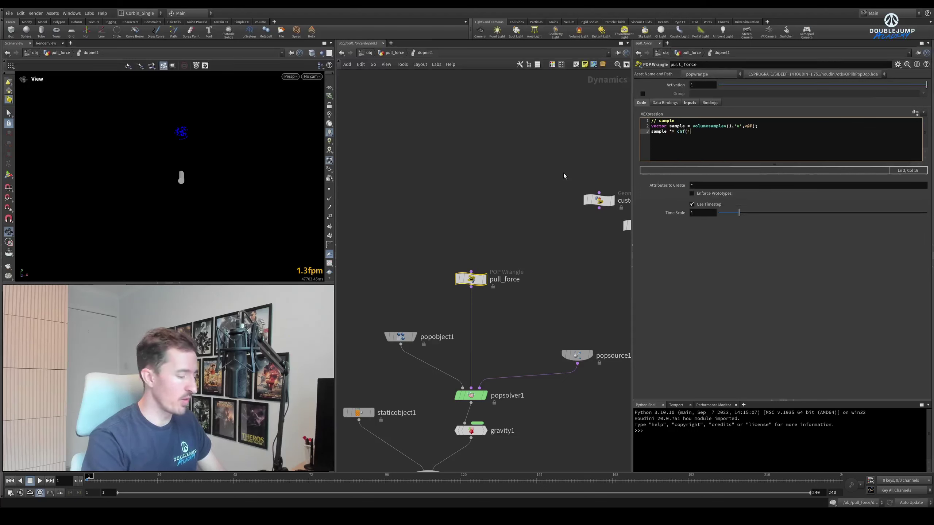
{"action": "type", "text": "scale_froce'"}
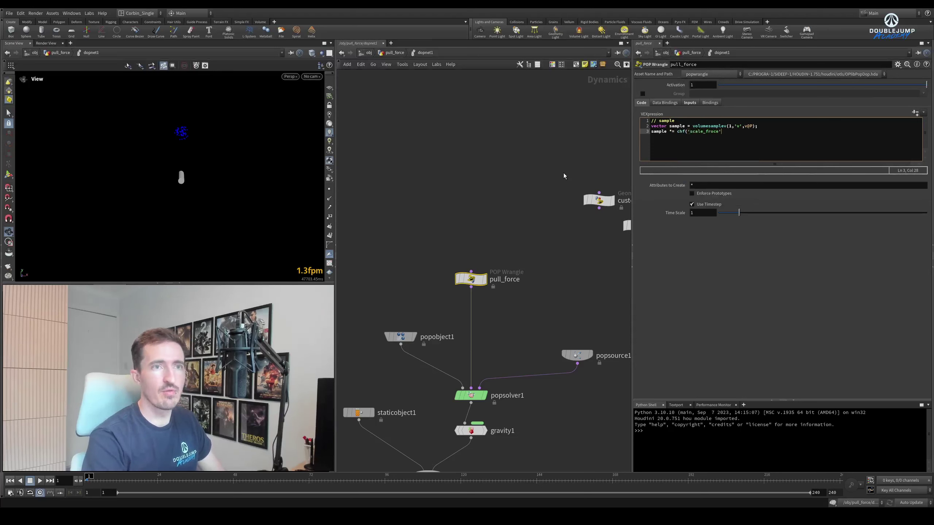
{"action": "key", "text": "BackSpace"}
{"action": "key", "text": "BackSpace"}
{"action": "key", "text": "BackSpace"}
{"action": "type", "text": "orce'"}
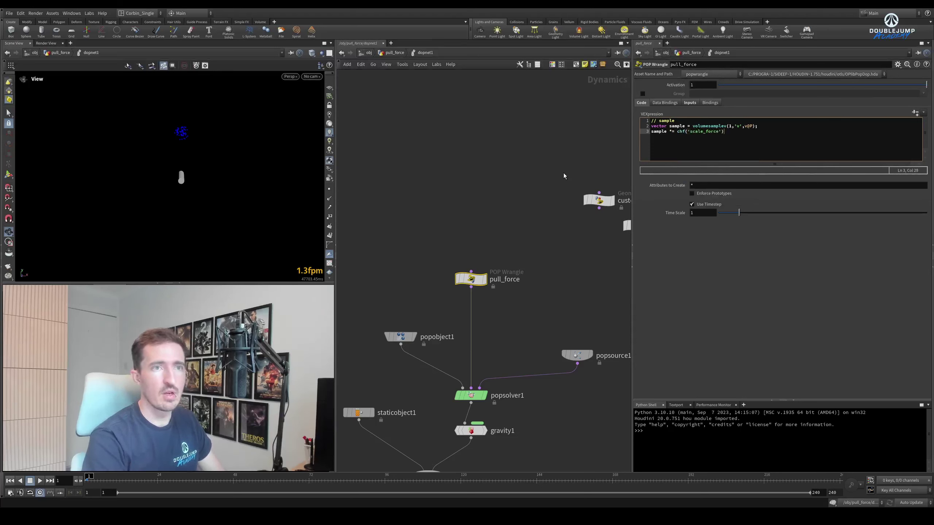
{"action": "type", "text": ");"}
- Add a Volume Source node above popsource1 and set its operation to Pull to compare its source scale and strength parameters
{"action": "middle_click_drag", "start_coordinate": [617, 359], "coordinate": [514, 322]}
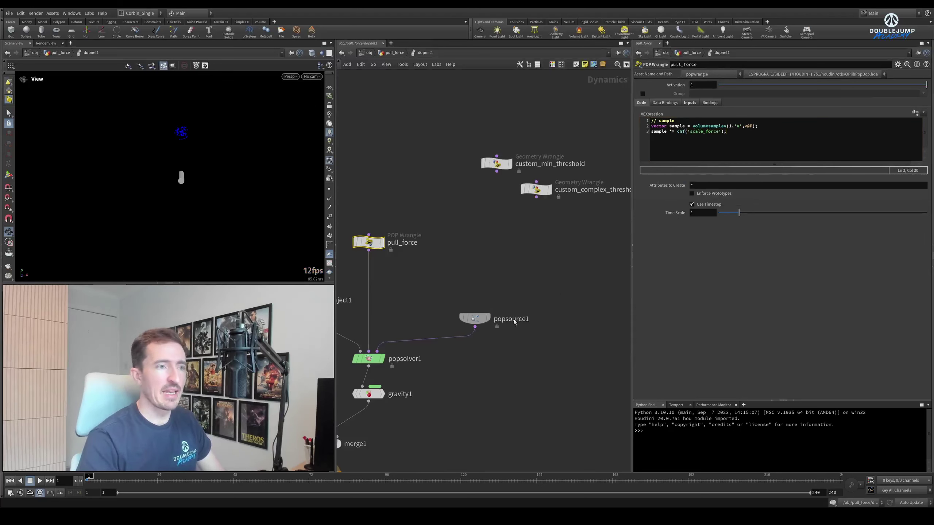
{"action": "middle_click_drag", "start_coordinate": [500, 269], "coordinate": [548, 281]}
{"action": "key", "text": "Tab"}
{"action": "type", "text": "vol so"}
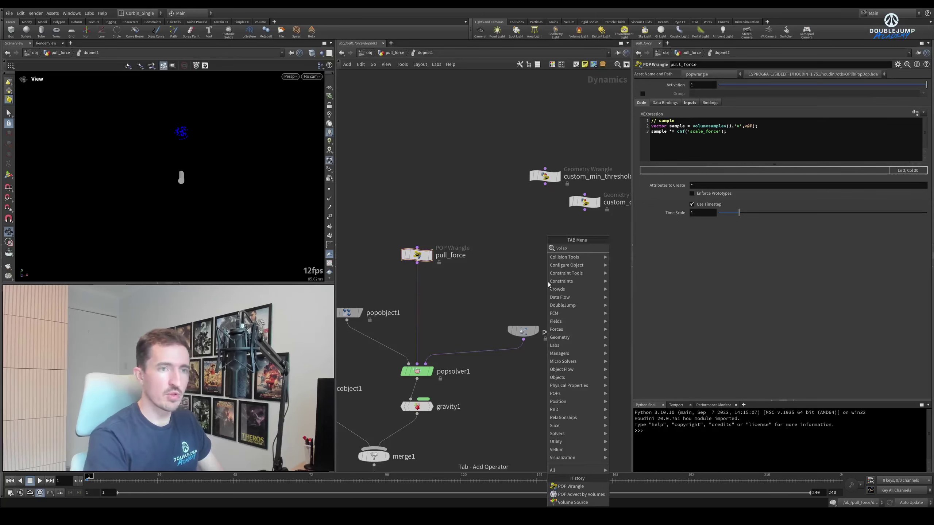
{"action": "key", "text": "Return"}
{"action": "left_click", "coordinate": [545, 281]}
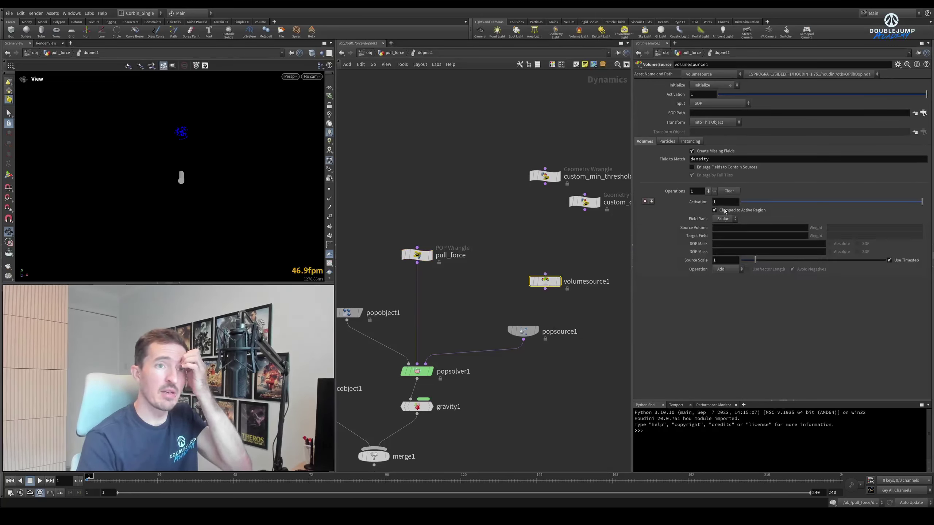
{"action": "left_click", "coordinate": [728, 269]}
{"action": "left_click", "coordinate": [727, 346]}
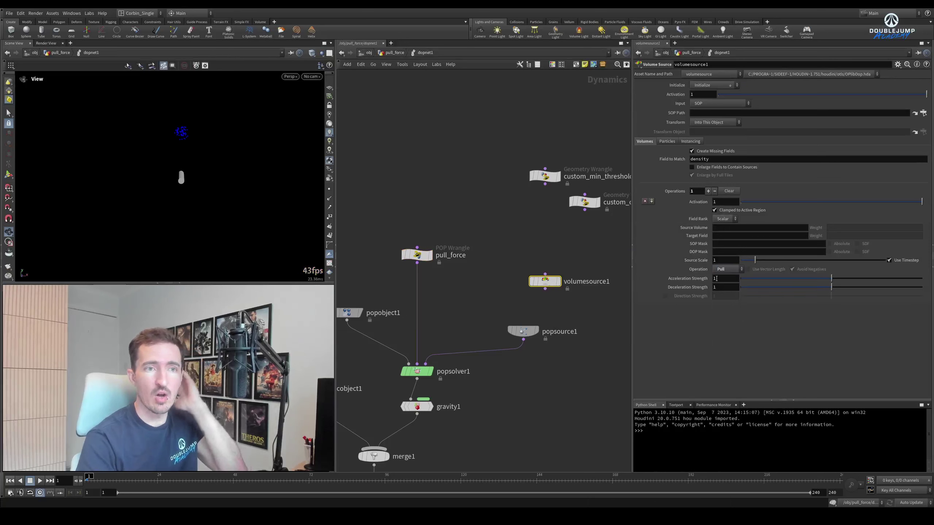
{"action": "left_click", "coordinate": [722, 260]}
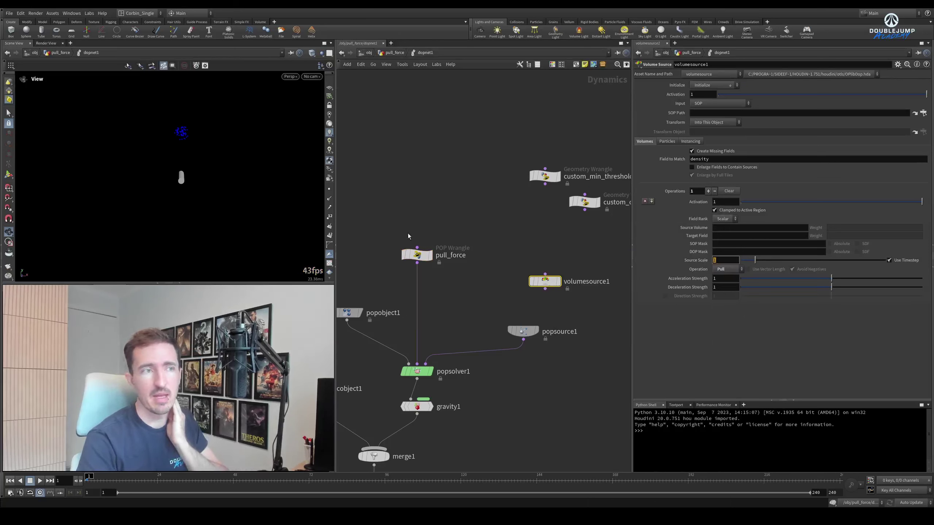
- Create the Scale Force parameter from the pull_force wrangle's code and set it to 1
{"action": "left_click", "coordinate": [417, 254]}
{"action": "middle_click_drag", "start_coordinate": [470, 241], "coordinate": [502, 245]}
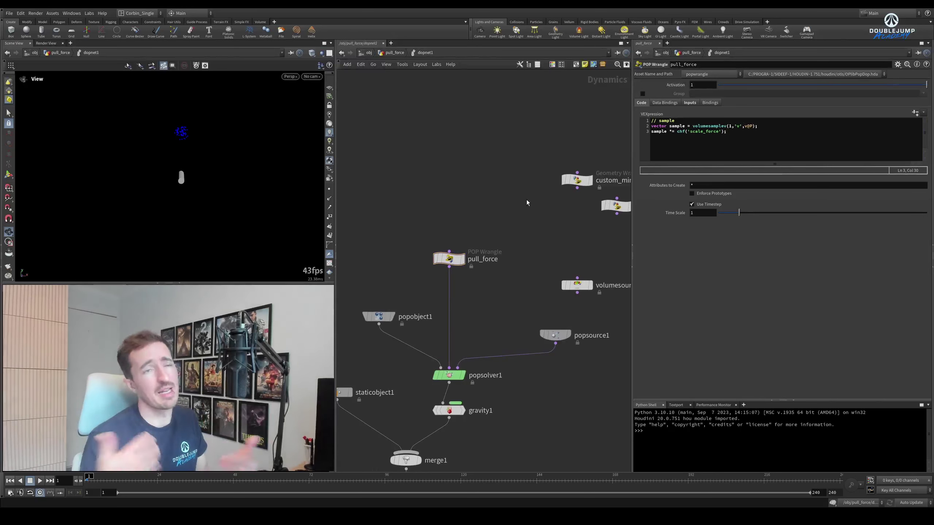
{"action": "left_click", "coordinate": [916, 112]}
{"action": "double_click", "coordinate": [693, 113]}
{"action": "type", "text": "1"}
{"action": "key", "text": "Return"}
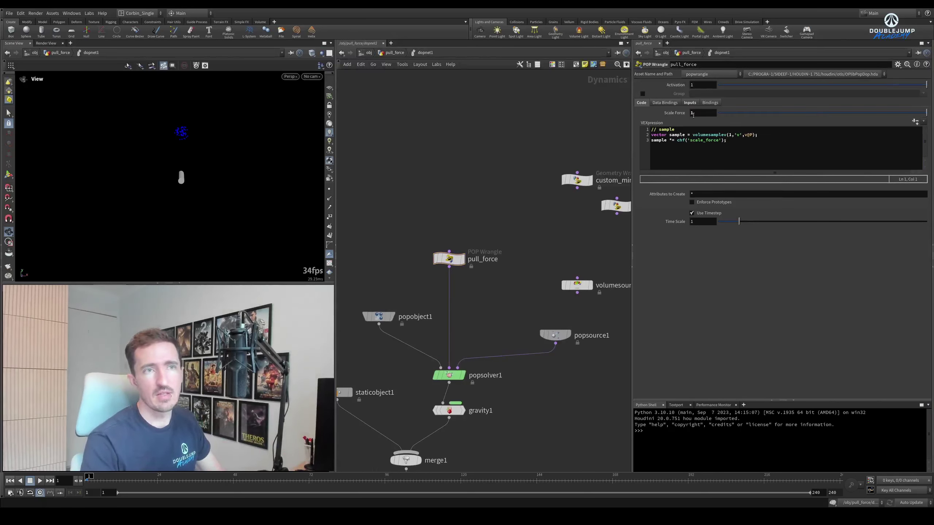
- Store the particle velocity in pull_force with a new code line, vector v = v@v;
{"action": "left_click", "coordinate": [744, 148]}
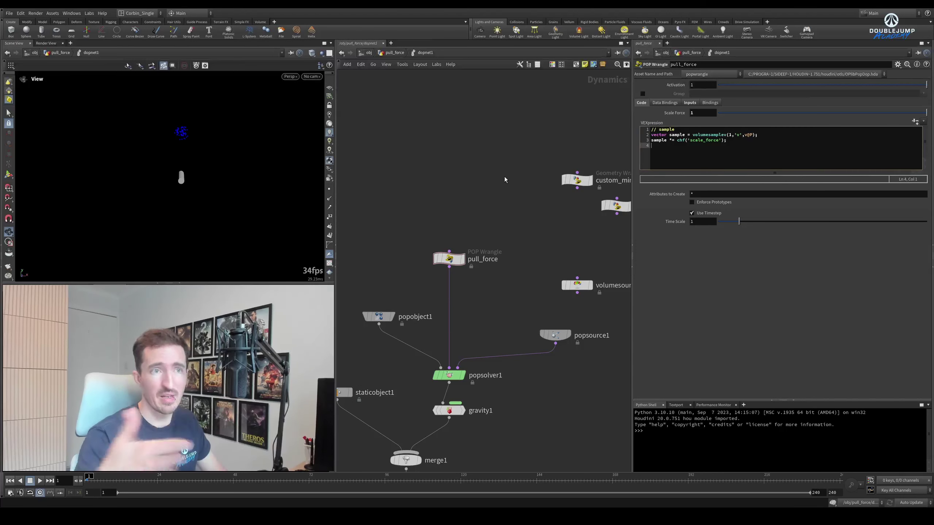
{"action": "key", "text": "Return"}
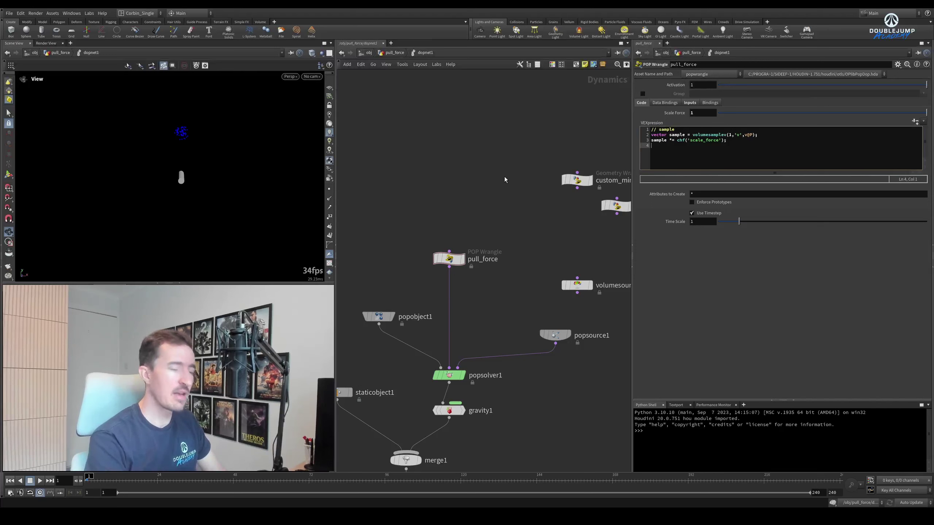
{"action": "type", "text": "vector "}
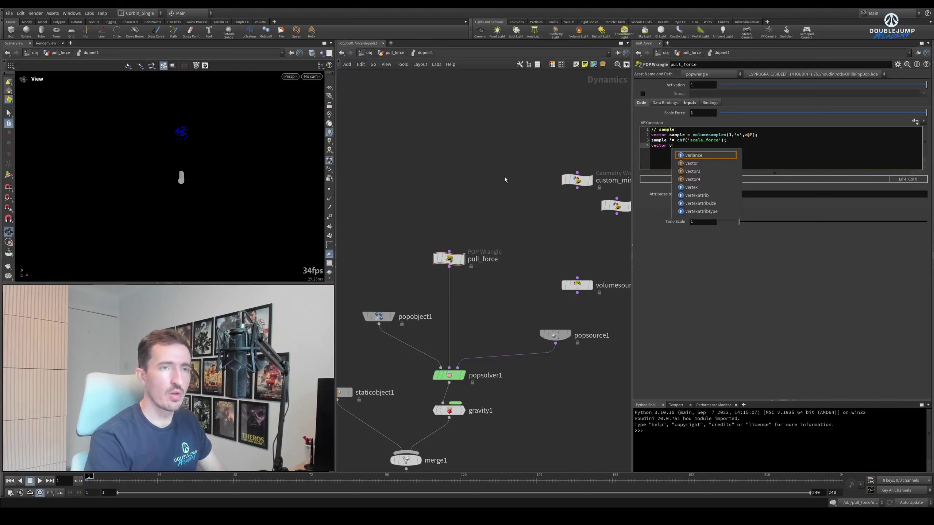
{"action": "type", "text": "v = "}
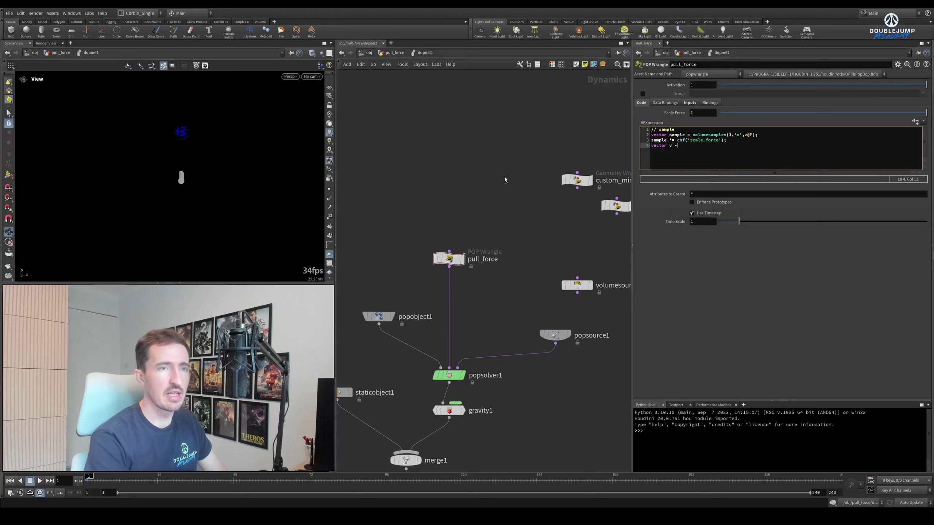
{"action": "type", "text": "v@v;"}
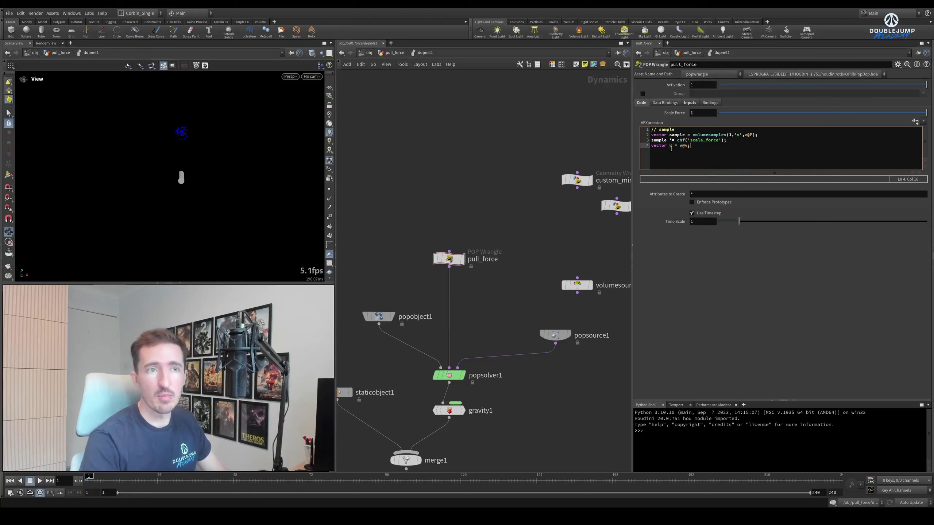
{"action": "double_click", "coordinate": [684, 145]}
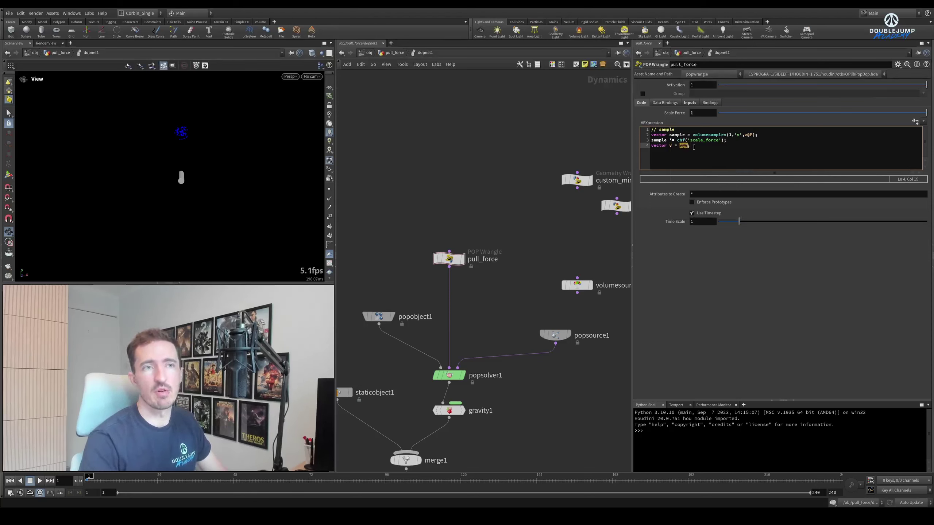
- Try v@vel in place of v@v as the attribute read by the vector v line
{"action": "left_click", "coordinate": [693, 147]}
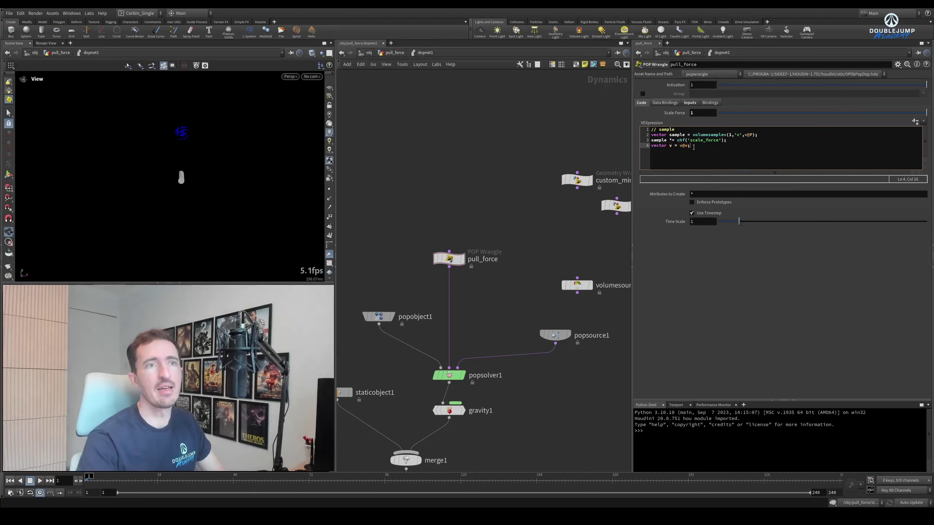
{"action": "left_click", "coordinate": [688, 146]}
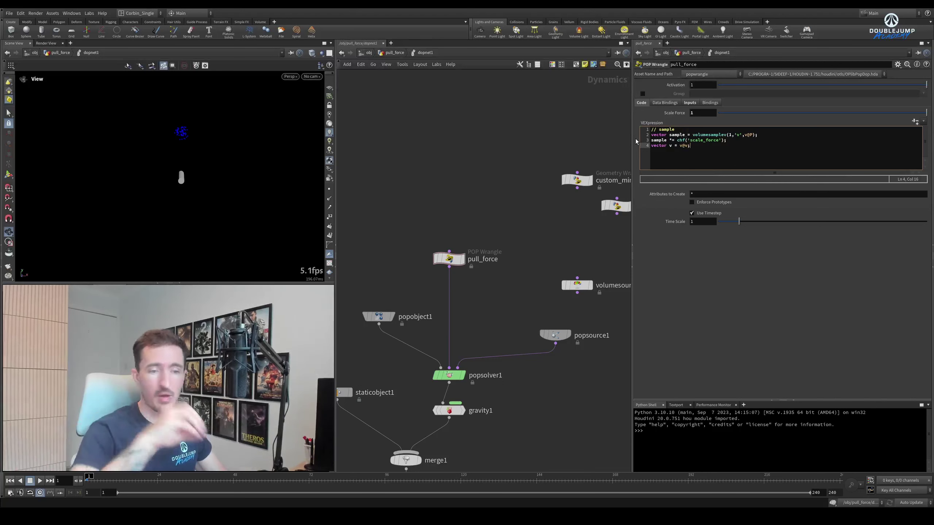
{"action": "double_click", "coordinate": [685, 146]}
{"action": "type", "text": "v@vel"}
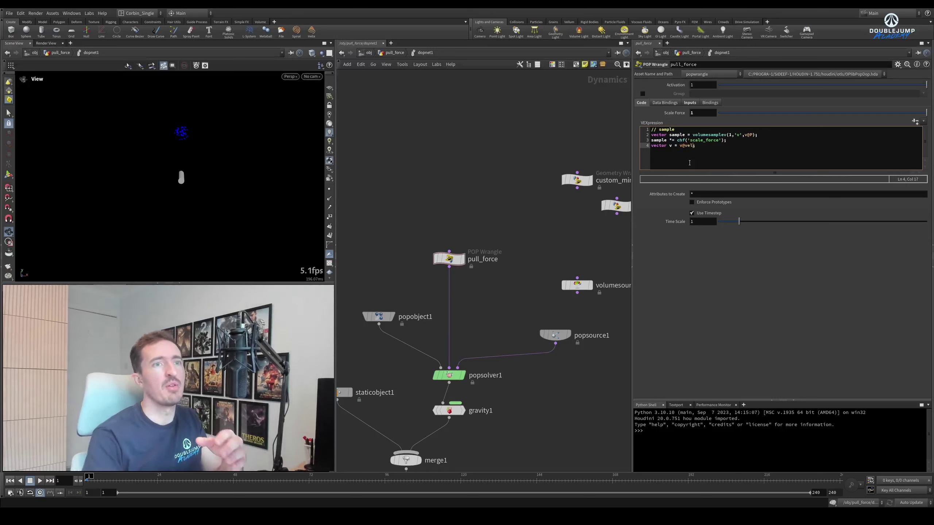
{"action": "key", "text": "BackSpace"}
{"action": "key", "text": "BackSpace"}
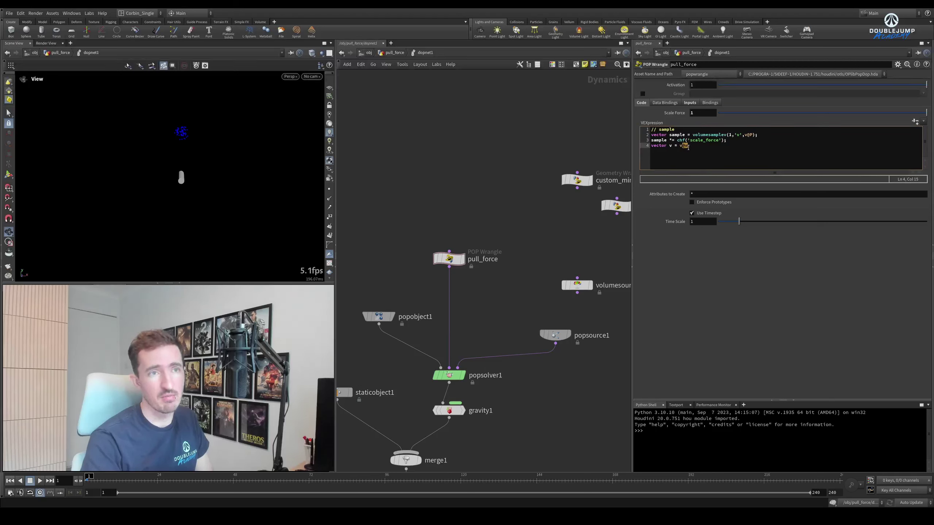
- Try an attribute binding in pull_force that maps the attribute vel to the VEX parameter v
{"action": "left_click", "coordinate": [690, 102]}
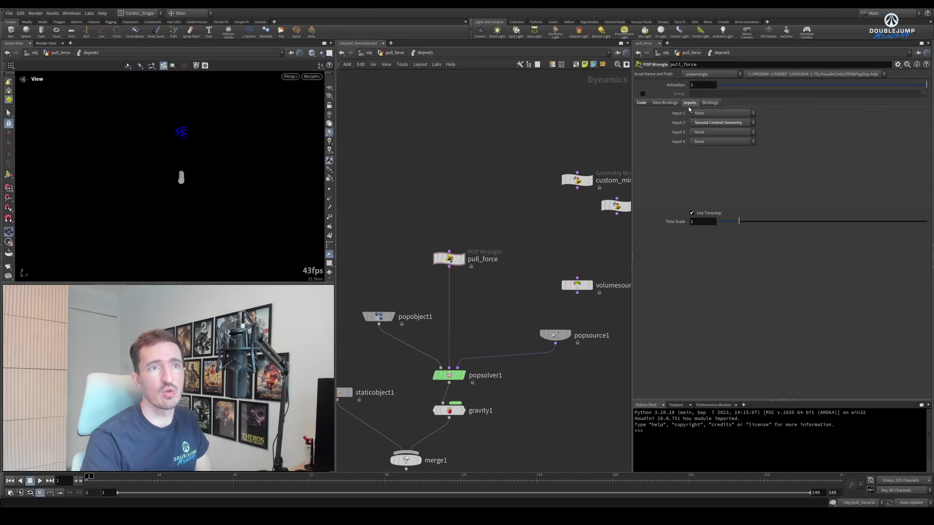
{"action": "left_click", "coordinate": [665, 103]}
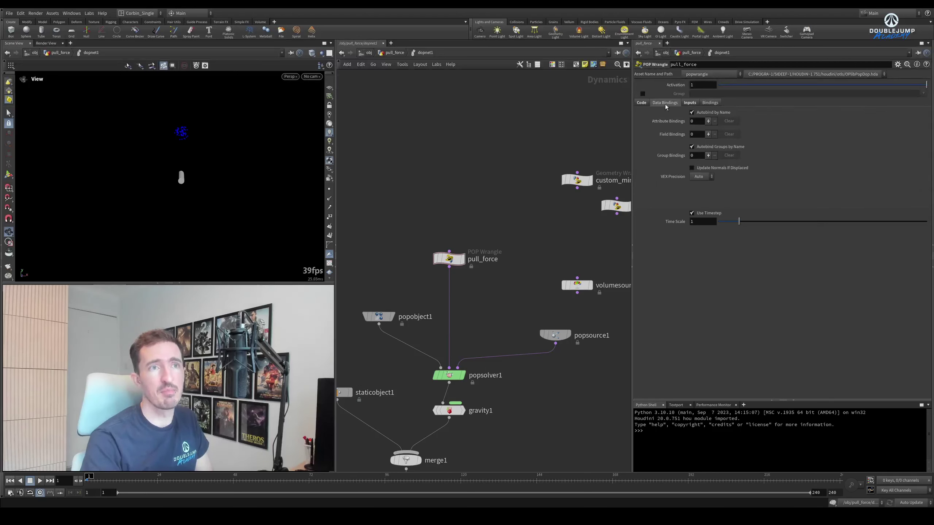
{"action": "left_click", "coordinate": [707, 121]}
{"action": "left_click", "coordinate": [728, 140]}
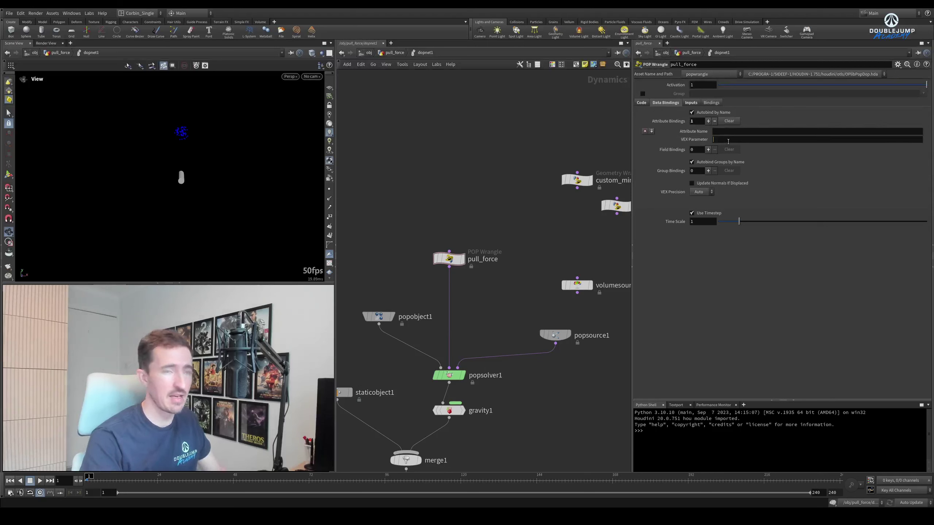
{"action": "type", "text": "v"}
{"action": "left_click", "coordinate": [720, 131]}
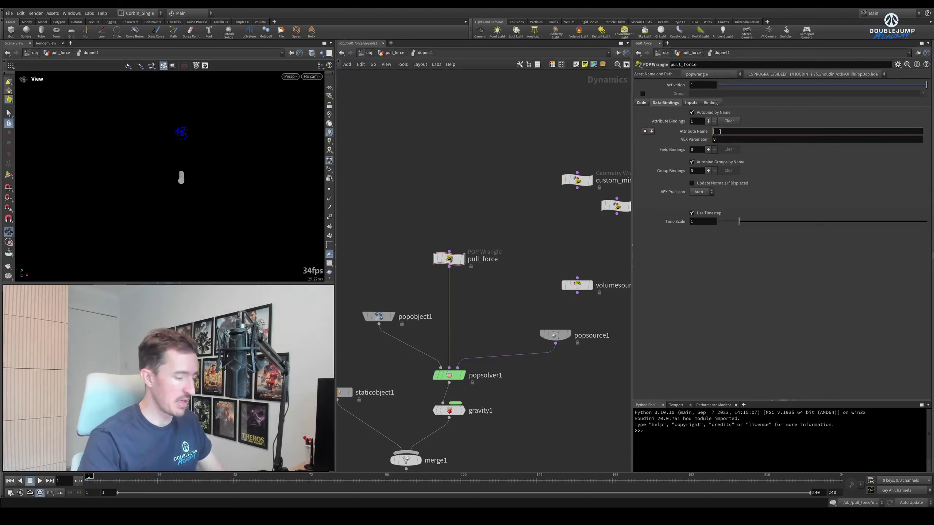
{"action": "type", "text": "vel"}
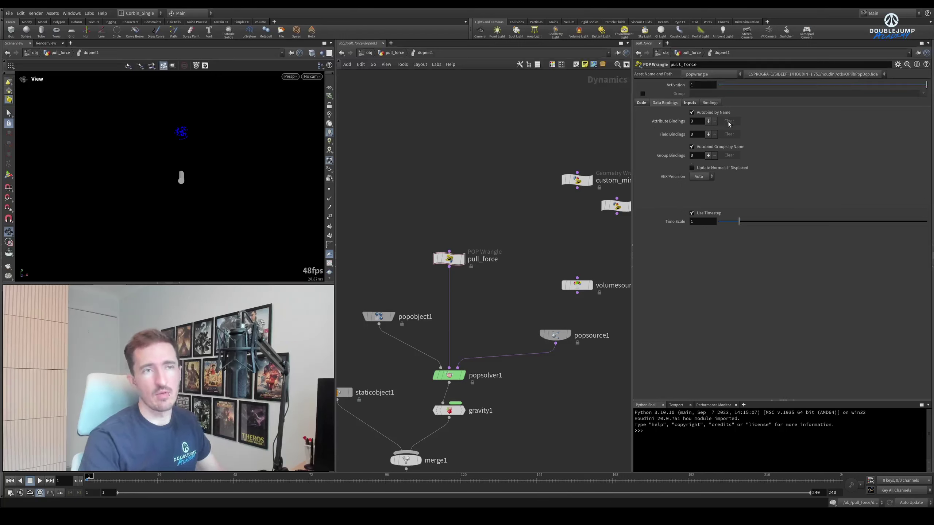
{"action": "left_click", "coordinate": [641, 102]}
- Add a // speeds comment below the sampling code and begin the declaration float speed1 = under it
{"action": "left_click", "coordinate": [694, 147]}
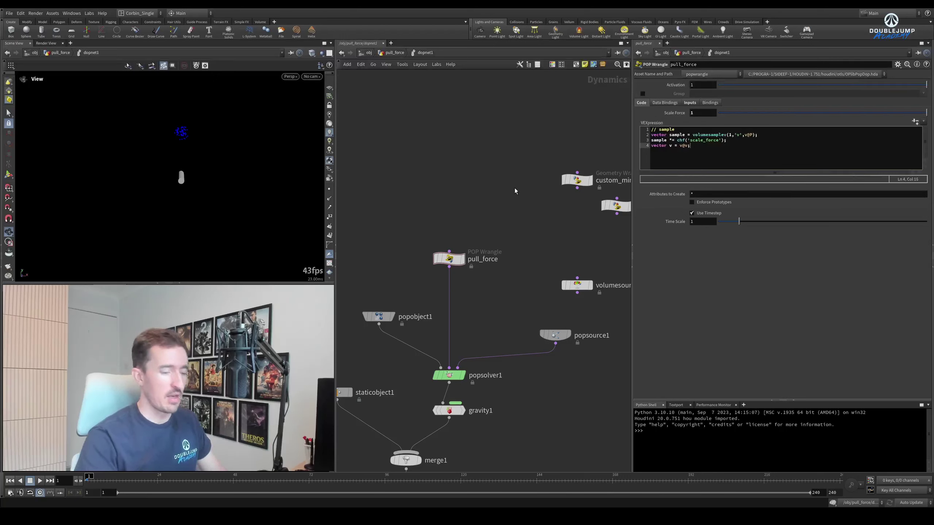
{"action": "key", "text": "Return"}
{"action": "key", "text": "Return"}
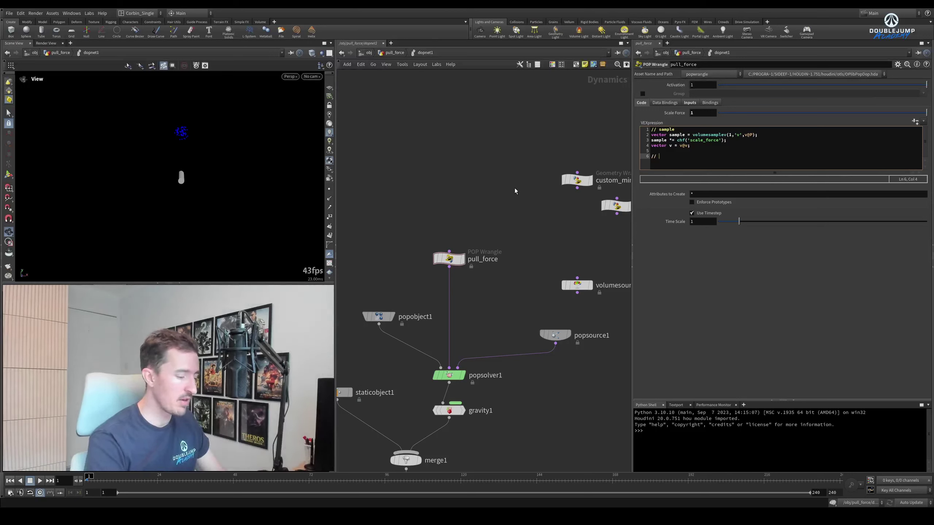
{"action": "type", "text": "peeds"}
{"action": "key", "text": "Return"}
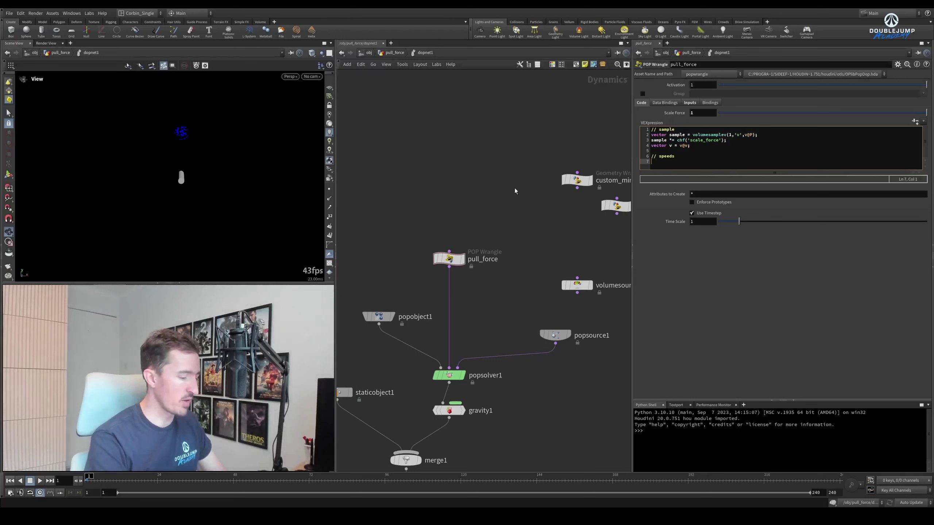
{"action": "type", "text": "float "}
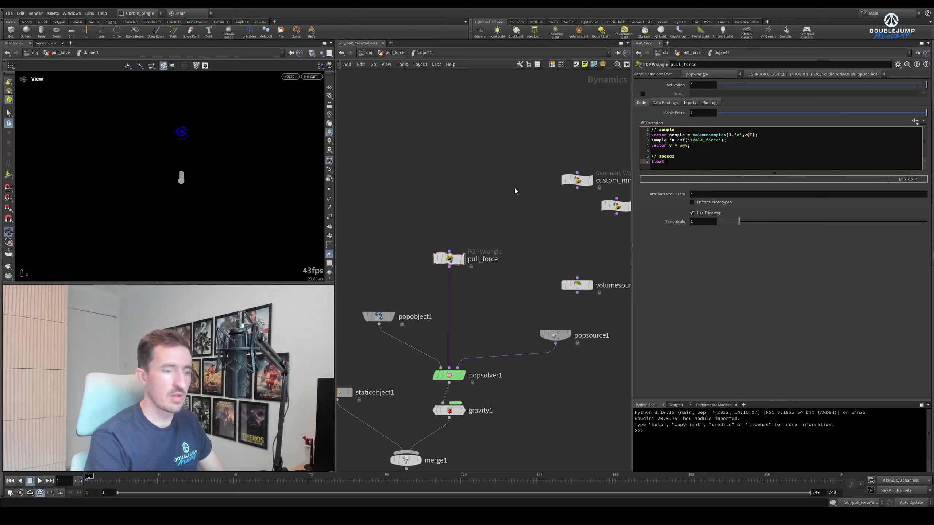
{"action": "type", "text": "speed1 ="}
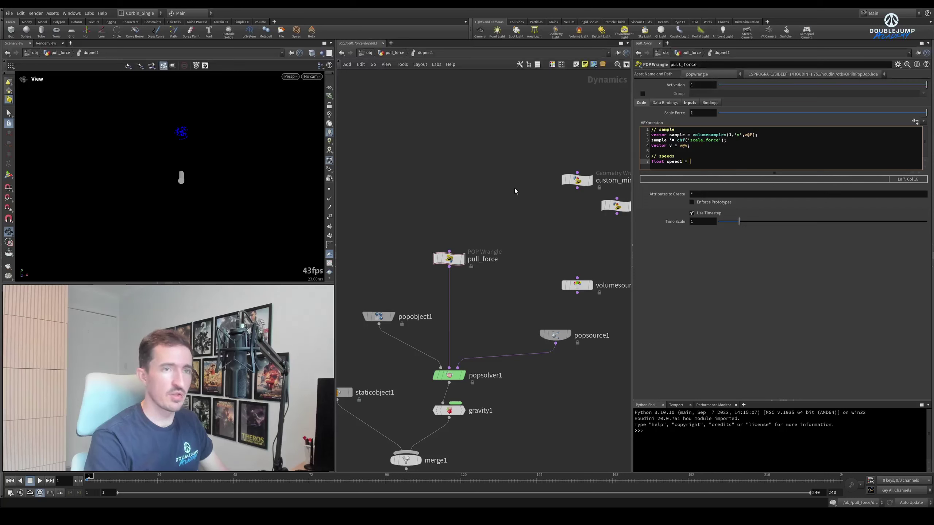
- Move the line vector v = v@v; up to sit directly under the // sample comment, above the volume sampling lines
{"action": "left_click", "coordinate": [723, 149]}
{"action": "key", "text": "alt+Up"}
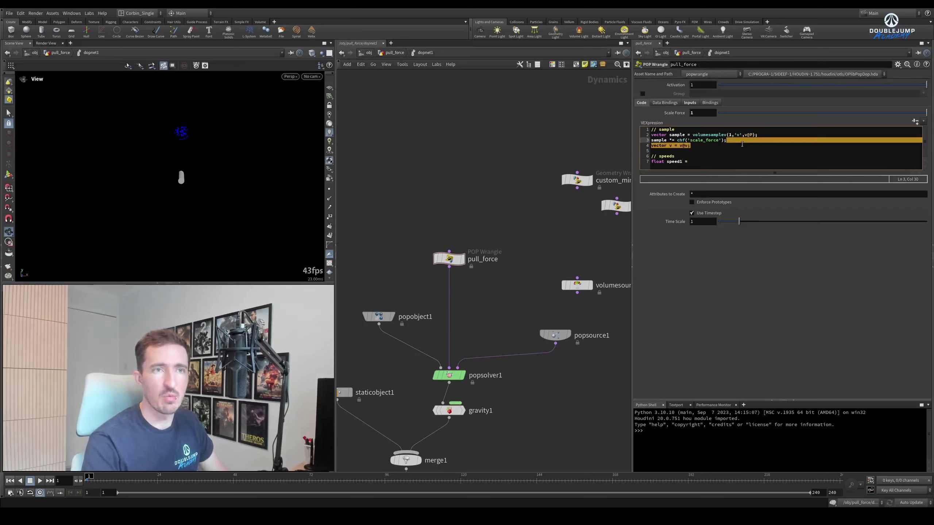
{"action": "key", "text": "alt+Up"}
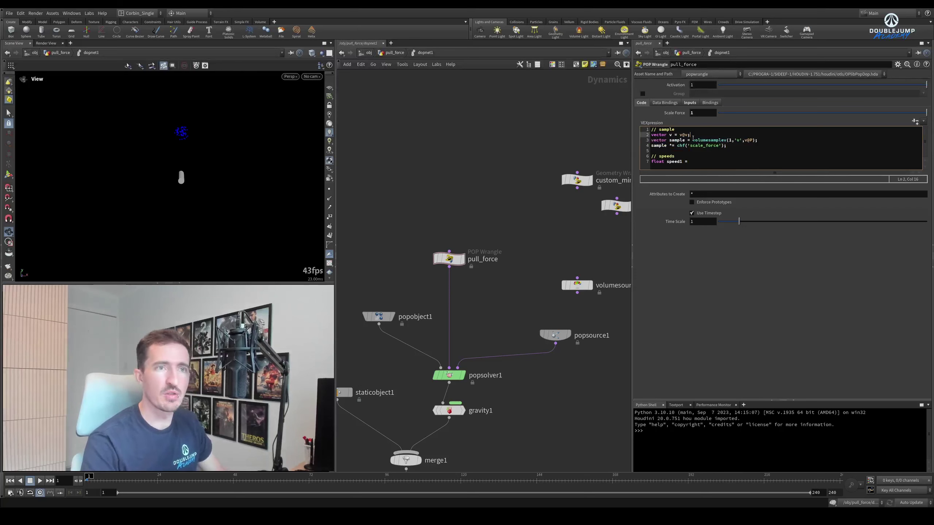
{"action": "left_click_drag", "start_coordinate": [690, 135], "coordinate": [652, 135]}
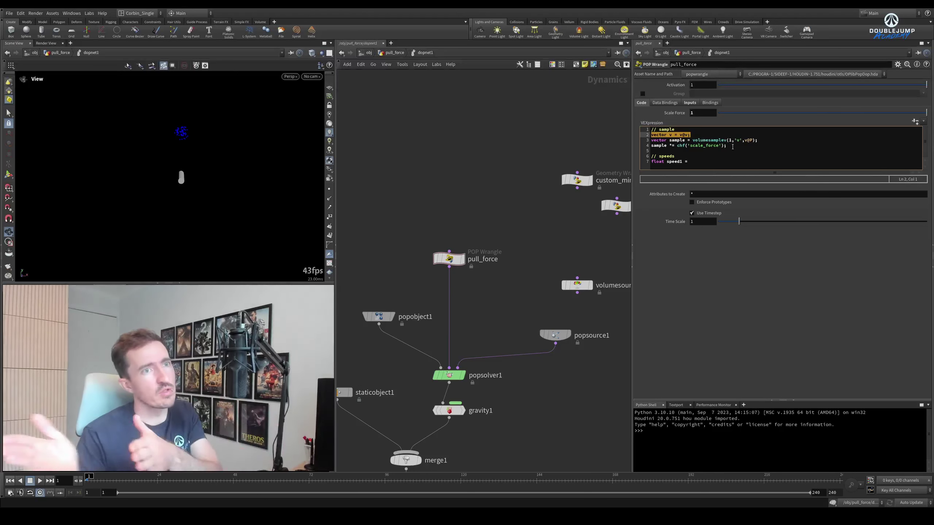
{"action": "left_click_drag", "start_coordinate": [683, 133], "coordinate": [652, 129]}
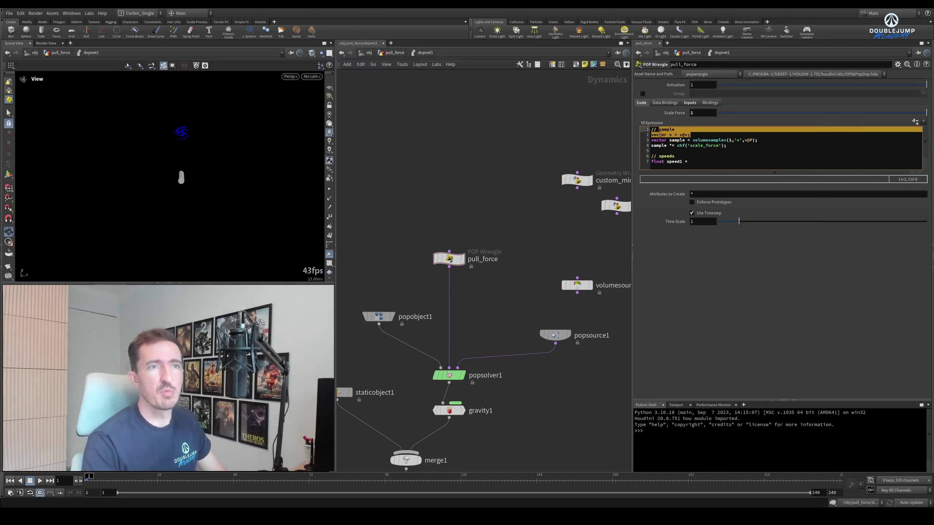
{"action": "left_click", "coordinate": [694, 150]}
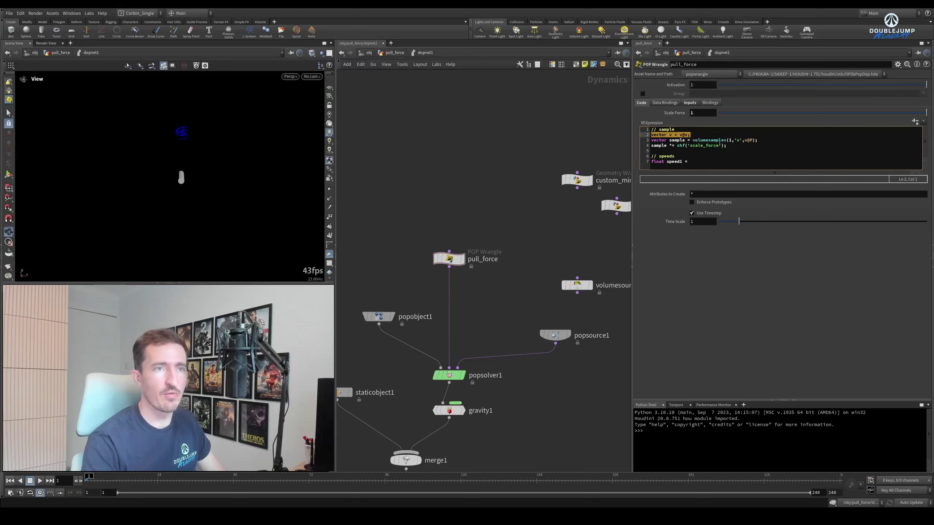
{"action": "left_click_drag", "start_coordinate": [727, 146], "coordinate": [651, 141]}
- Complete the speed1 declaration with length(v); to compute the speed of the particle velocity
{"action": "left_click", "coordinate": [704, 164]}
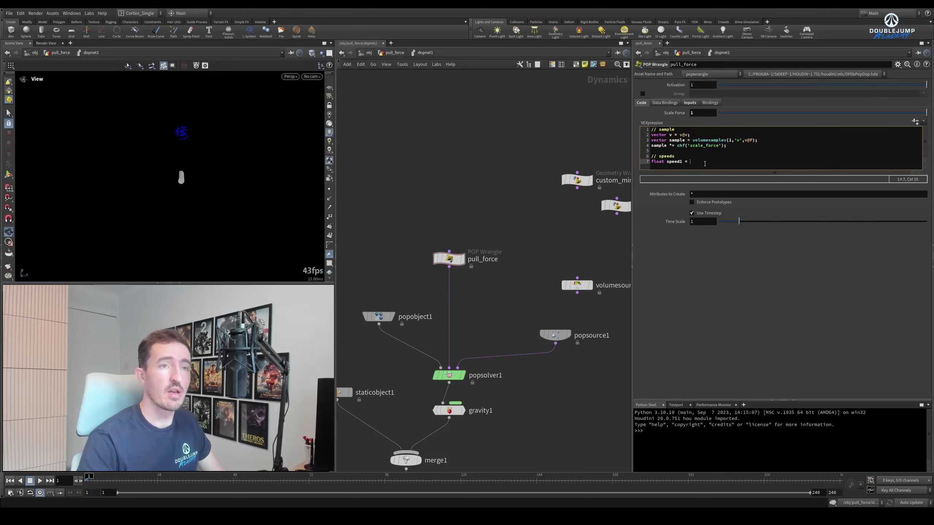
{"action": "type", "text": "length(v);"}
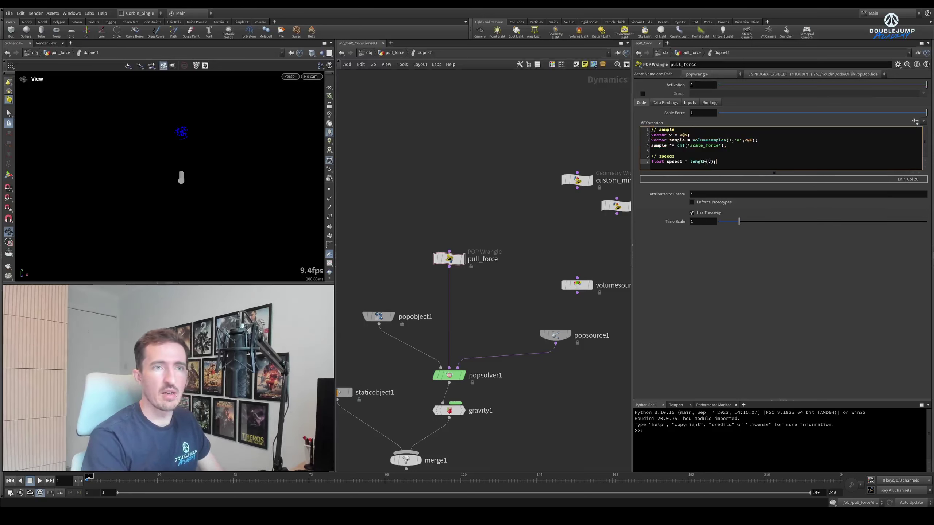
- Add the line `float speed2 = length(sample);` under speed1 in the pull_force wrangle code
{"action": "key", "text": "Return"}
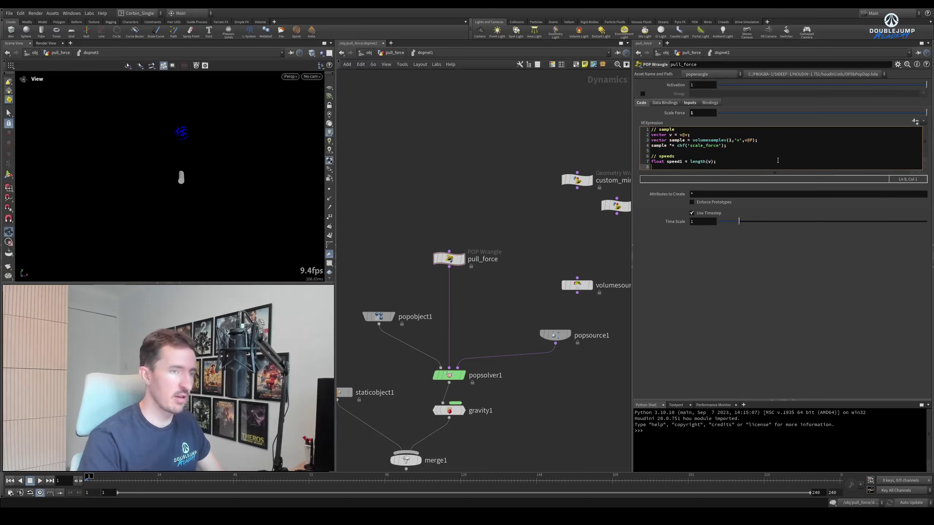
{"action": "type", "text": "float spe"}
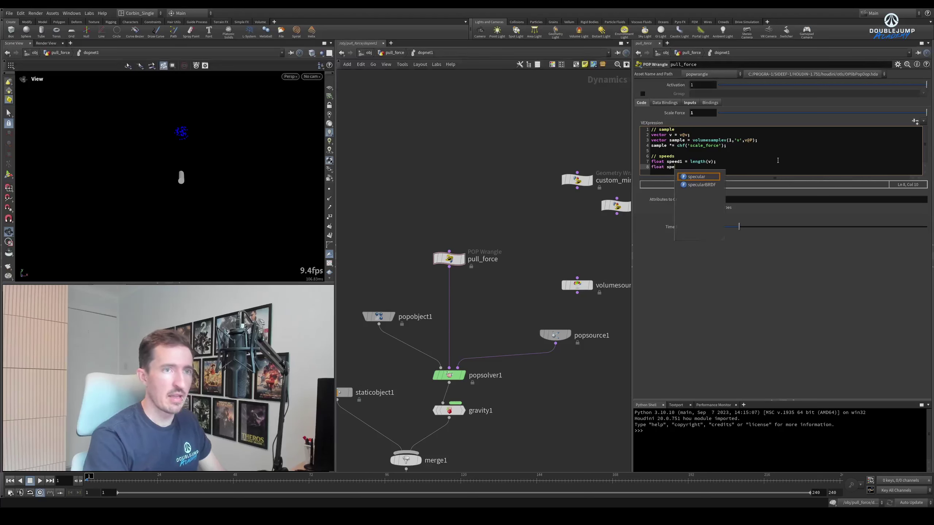
{"action": "type", "text": "ed2 = length(sample);"}
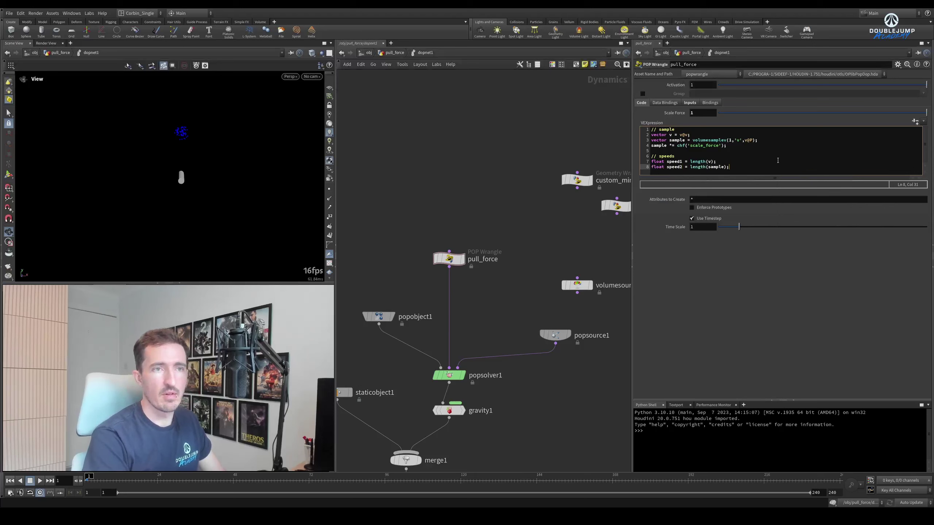
- Start a `// directions` section below the speeds and declare `vector dir1 = normalize(v);` in it
{"action": "key", "text": "Return"}
{"action": "key", "text": "Return"}
{"action": "type", "text": "//"}
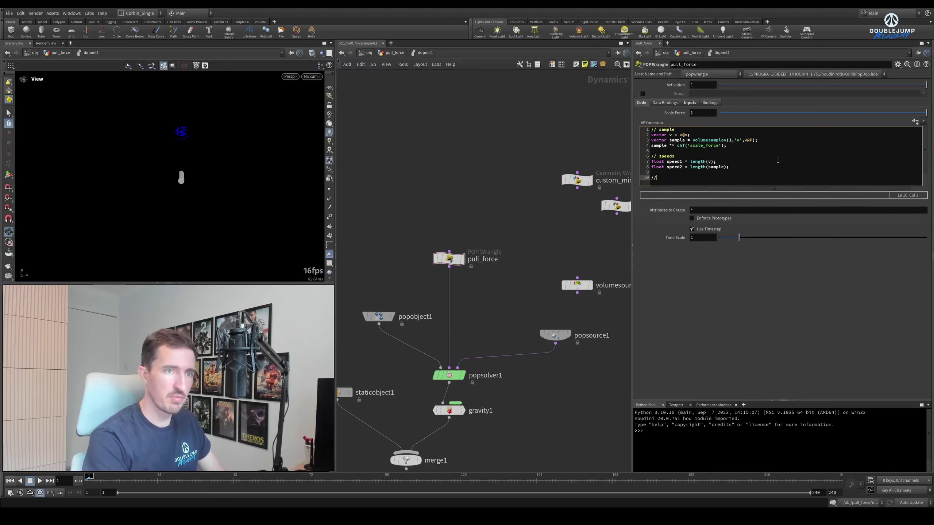
{"action": "type", "text": " directions"}
{"action": "key", "text": "Return"}
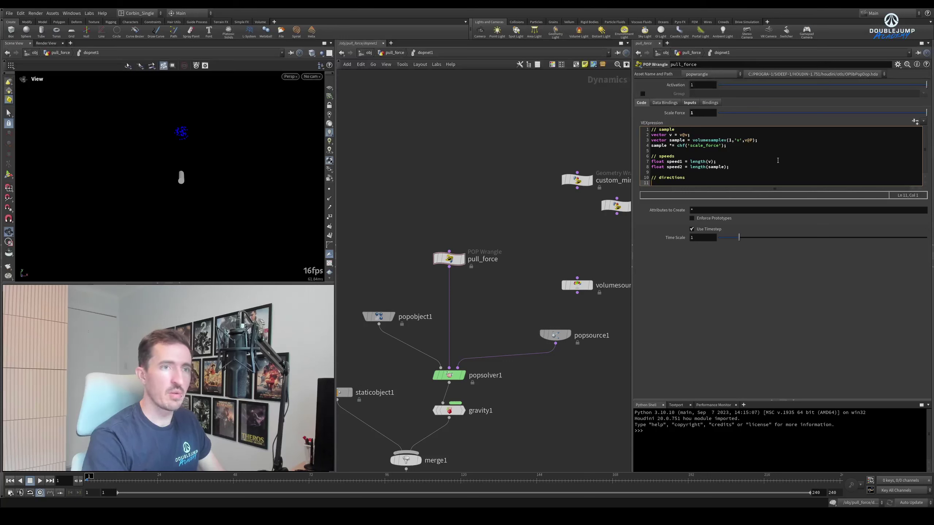
{"action": "type", "text": "vector "}
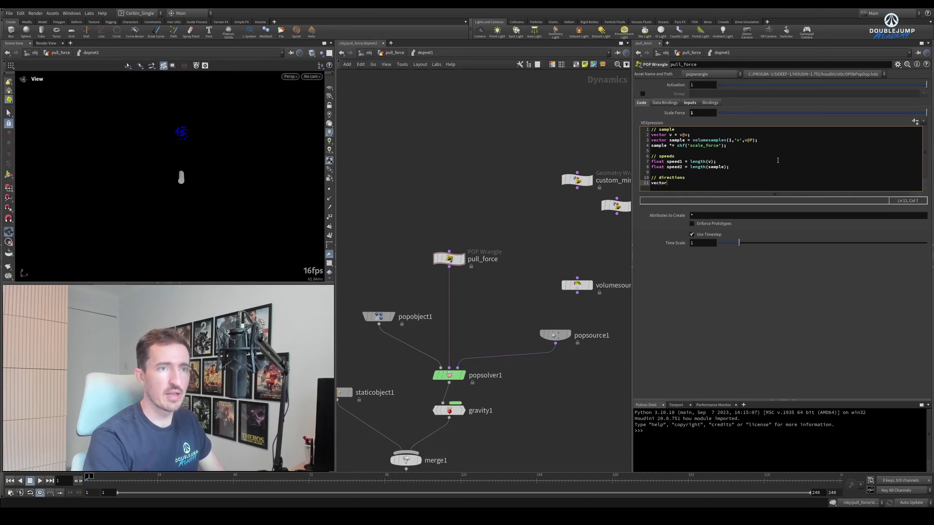
{"action": "type", "text": "s"}
{"action": "key", "text": "BackSpace"}
{"action": "type", "text": "dir"}
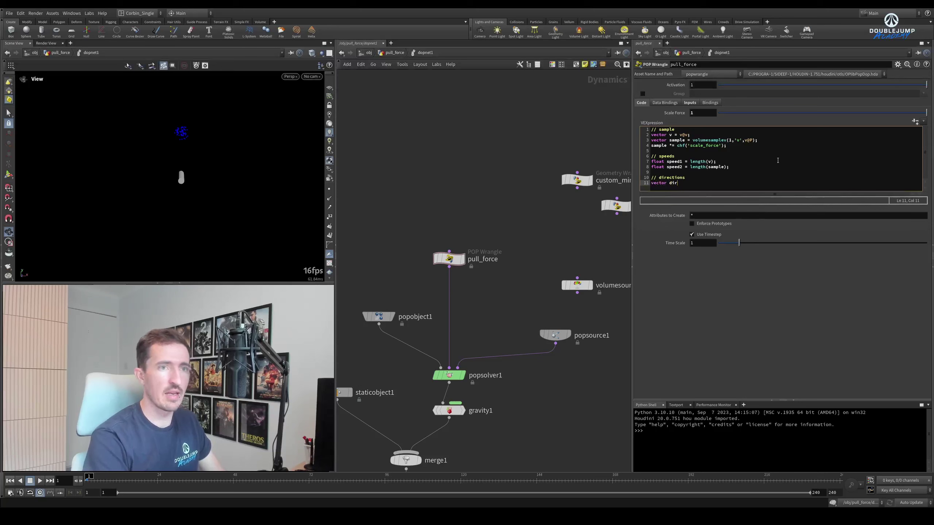
{"action": "type", "text": "1 = normali"}
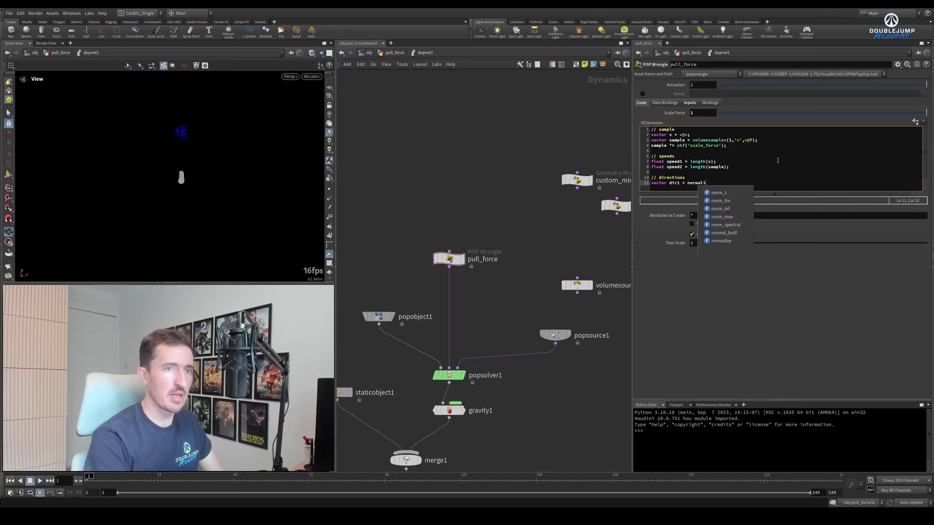
{"action": "type", "text": "ze(v);"}
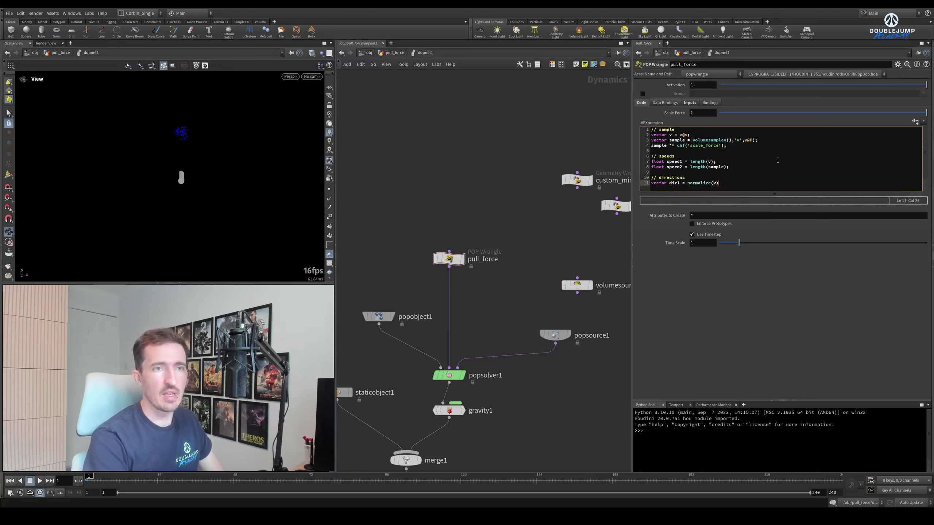
- Declare the second direction under dir1 as `vector dir2 = normalize(sample);`
{"action": "key", "text": "Return"}
{"action": "type", "text": "vector d"}
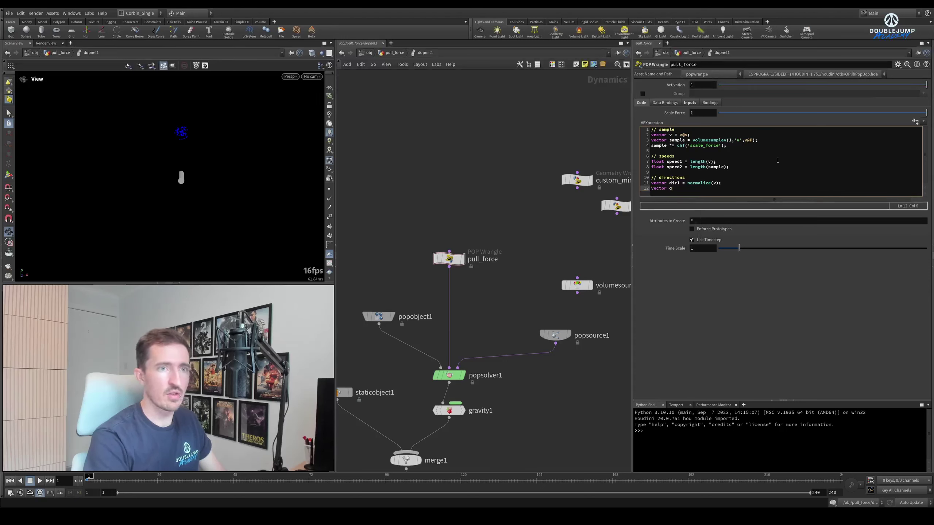
{"action": "type", "text": "ir2 = norm"}
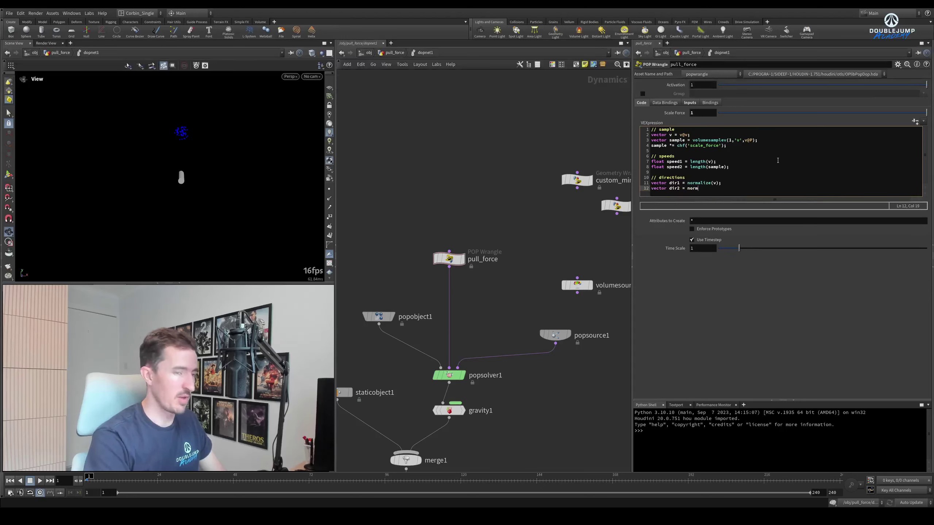
{"action": "type", "text": "alize(sample);"}
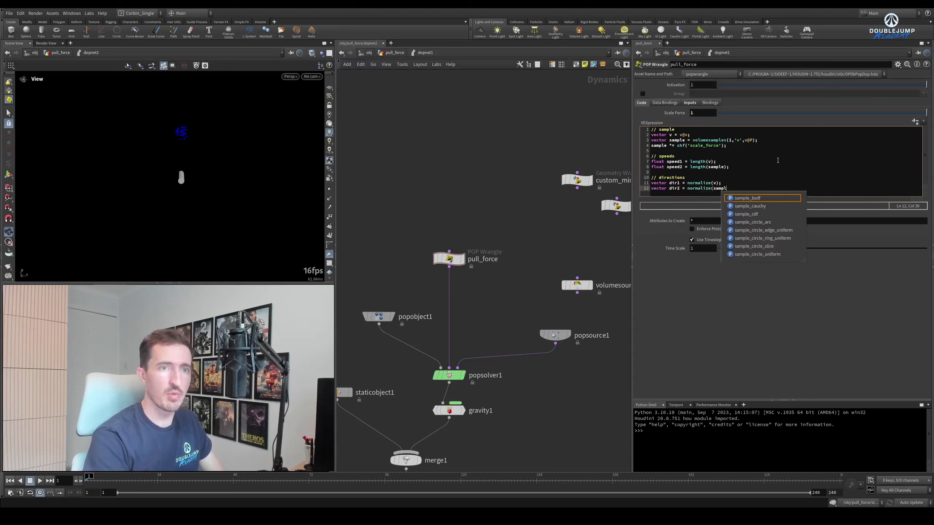
- Start a `// weights` section below the directions and declare `float w1 = 1;` in it
{"action": "key", "text": "Return"}
{"action": "key", "text": "Return"}
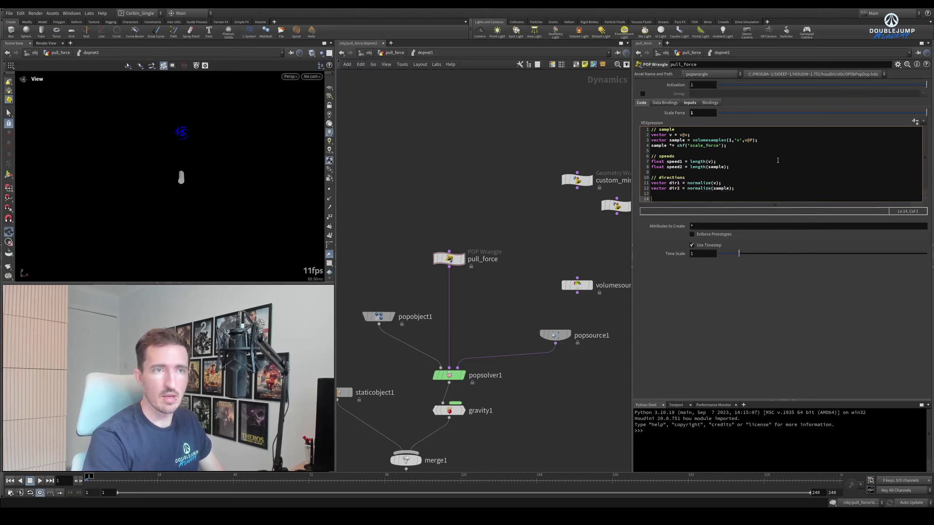
{"action": "type", "text": "// w"}
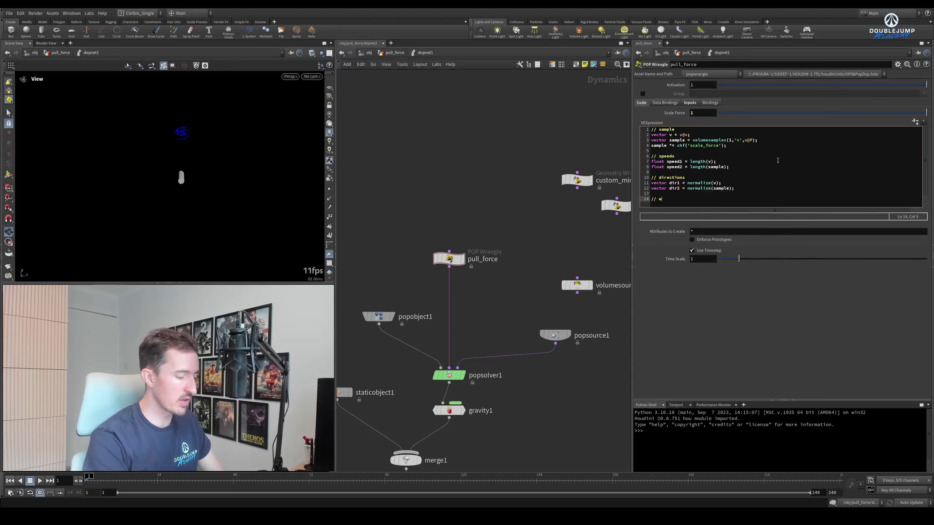
{"action": "type", "text": "eights"}
{"action": "key", "text": "Return"}
{"action": "key", "text": "Return"}
{"action": "key", "text": "Up"}
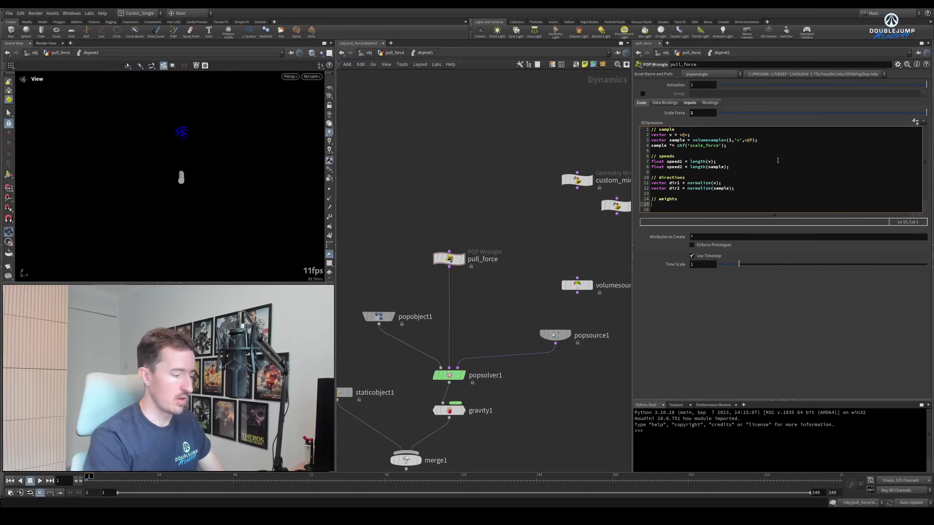
{"action": "type", "text": "float w1"}
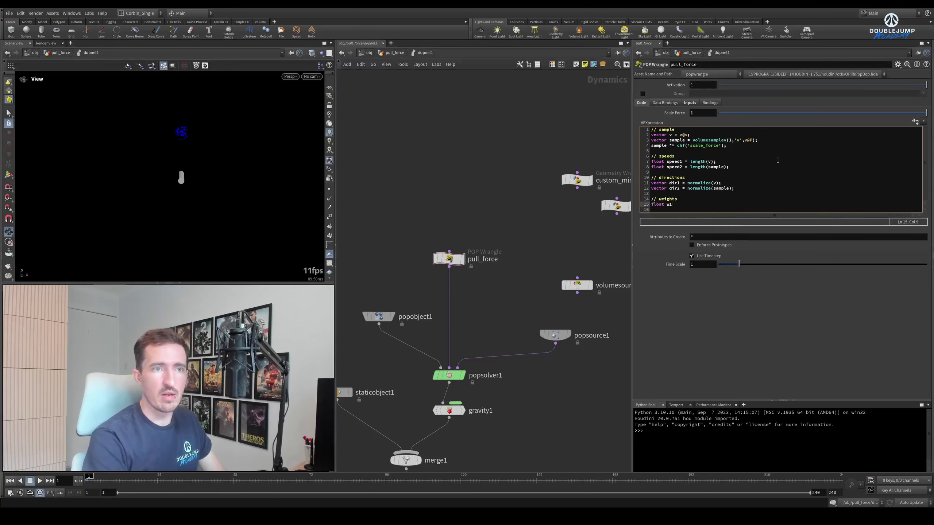
{"action": "type", "text": " = "}
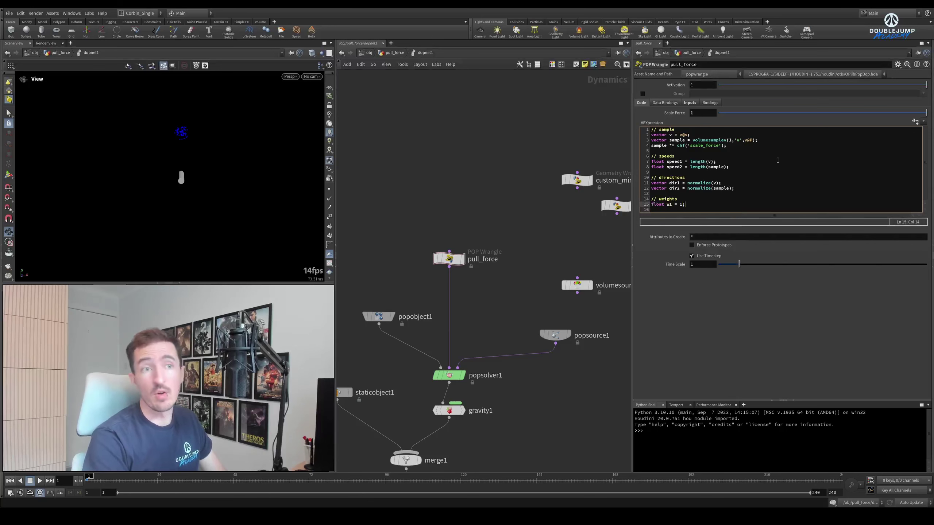
{"action": "type", "text": "1;"}
- Declare the second weight as `float w2 = 0;`, separated from w1 by a blank line
{"action": "key", "text": "Return"}
{"action": "key", "text": "Return"}
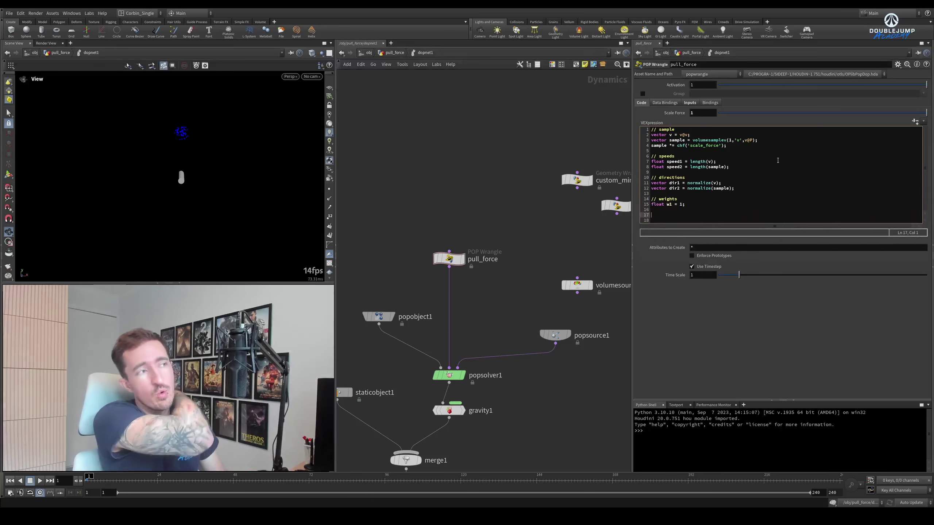
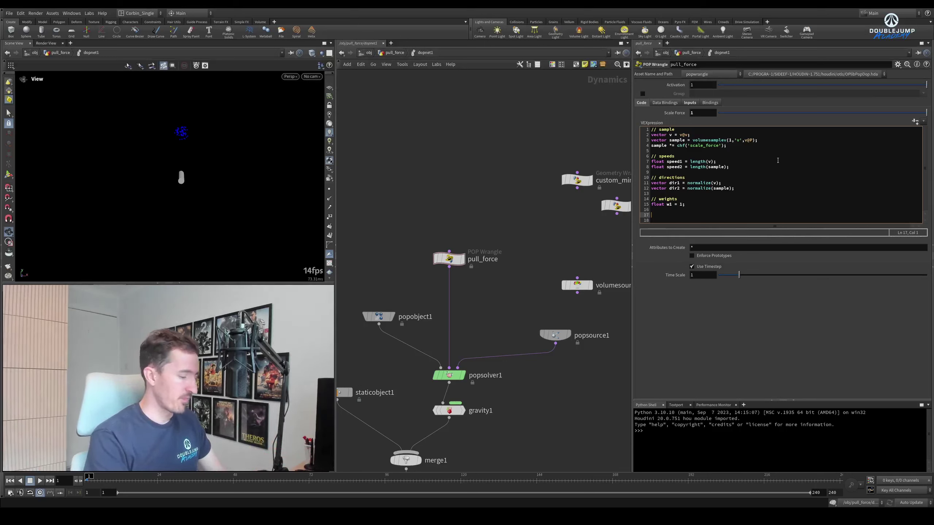
{"action": "type", "text": "float w2"}
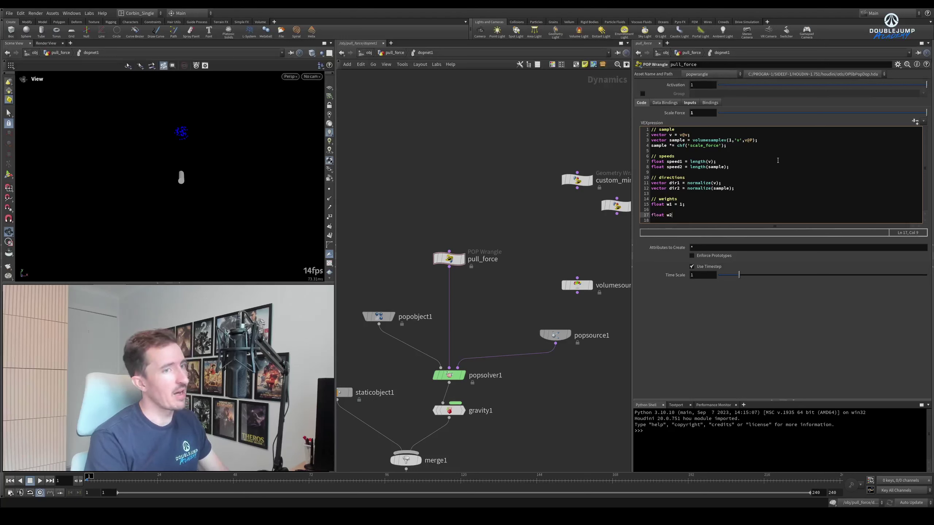
{"action": "type", "text": " = "}
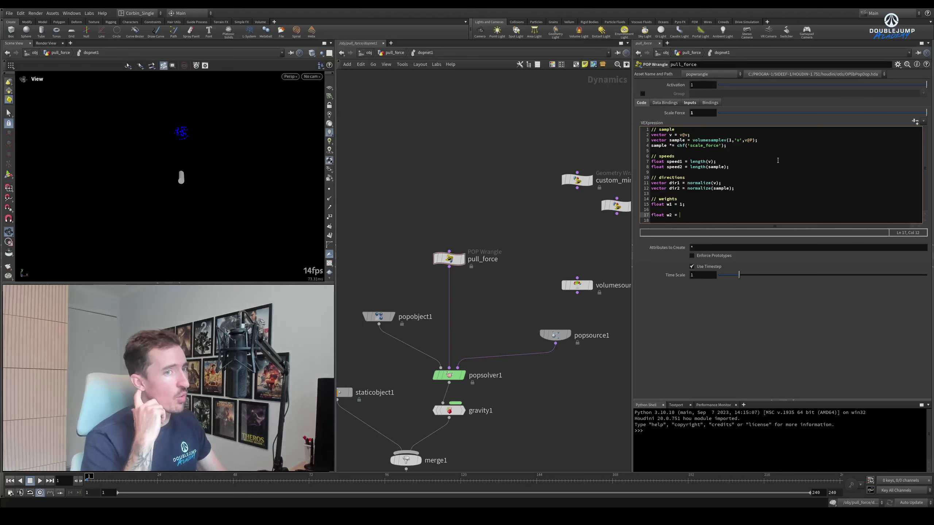
{"action": "type", "text": "0;"}
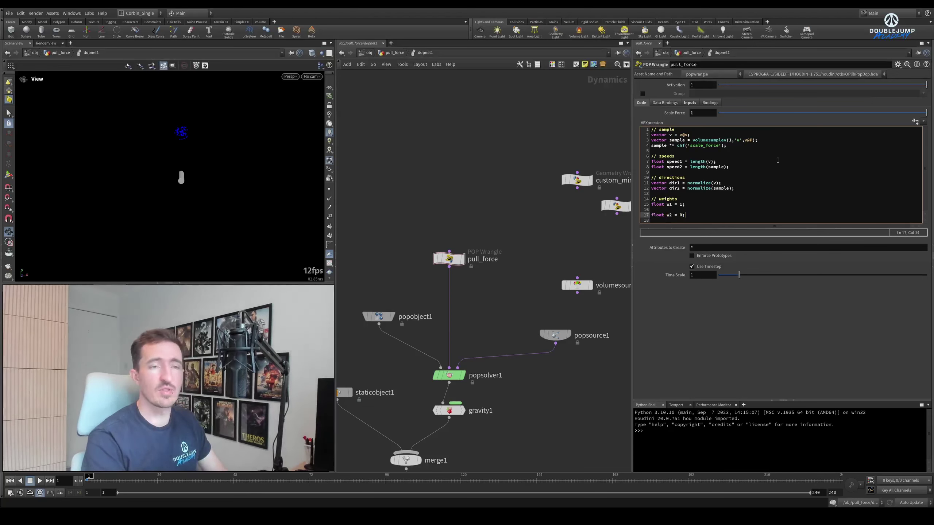
- Add the condition `if(speed1<speed2) w2 = chf('acceleration');` below the w2 declaration
{"action": "key", "text": "Return"}
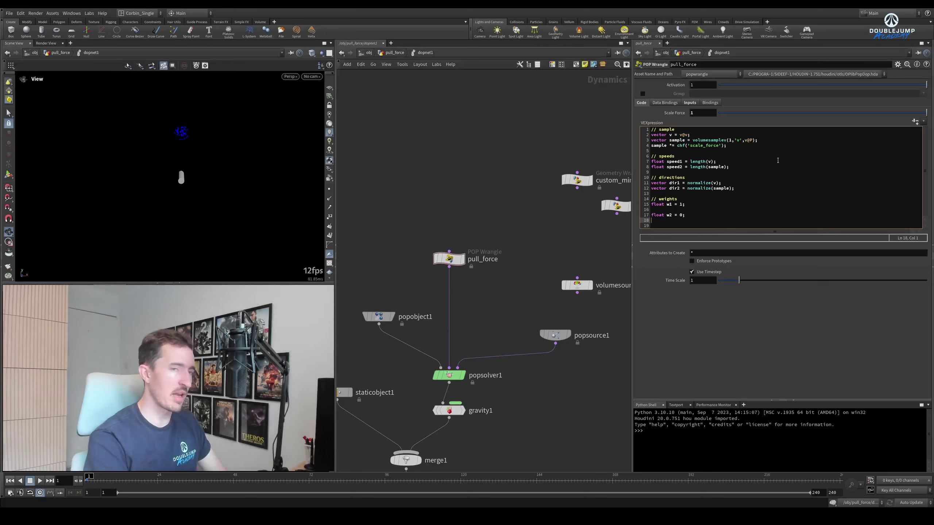
{"action": "type", "text": "(s"}
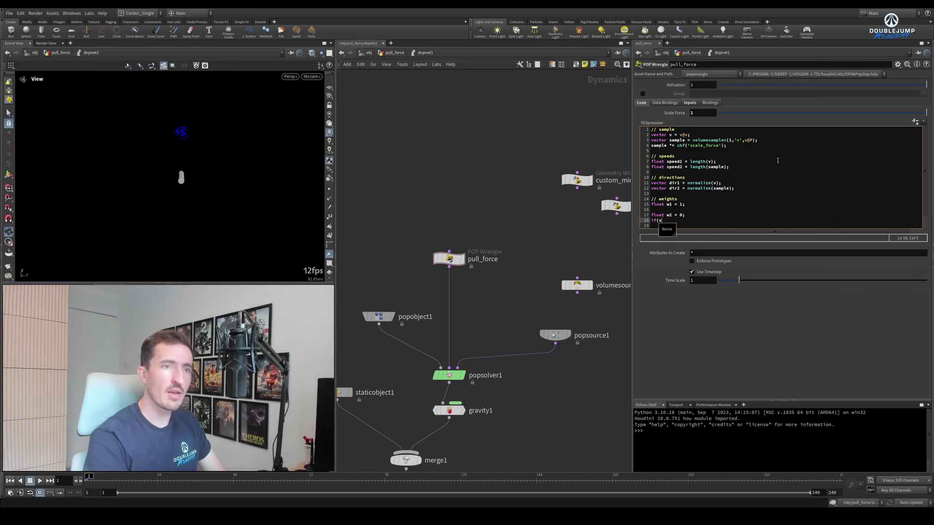
{"action": "type", "text": "peed1"}
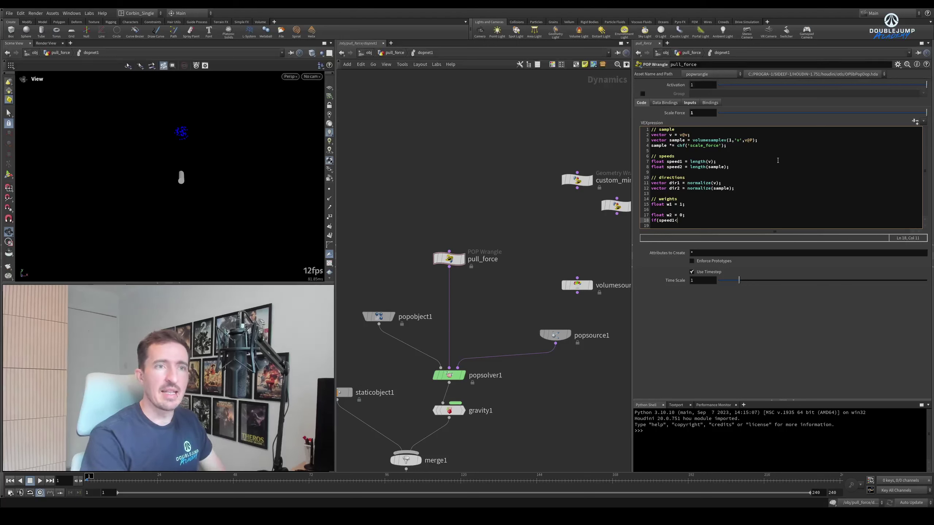
{"action": "type", "text": "<speed2"}
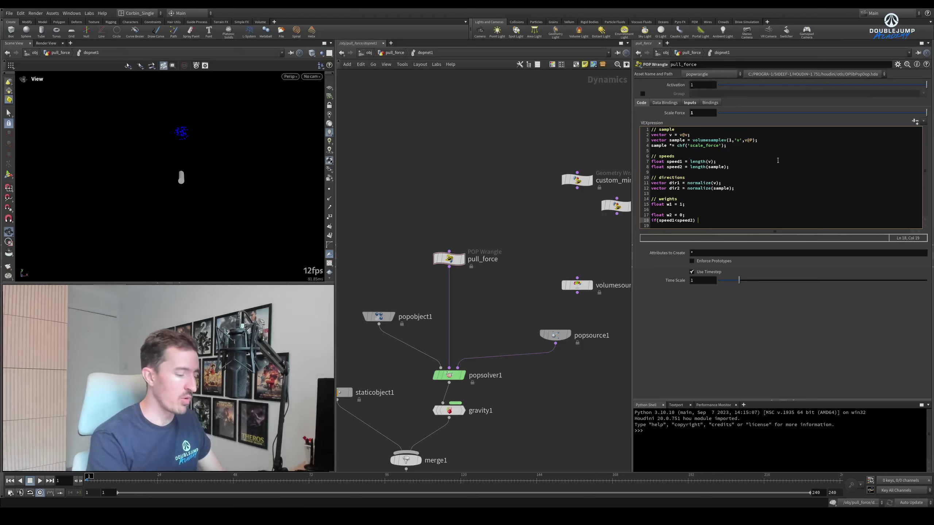
{"action": "type", "text": "w2"}
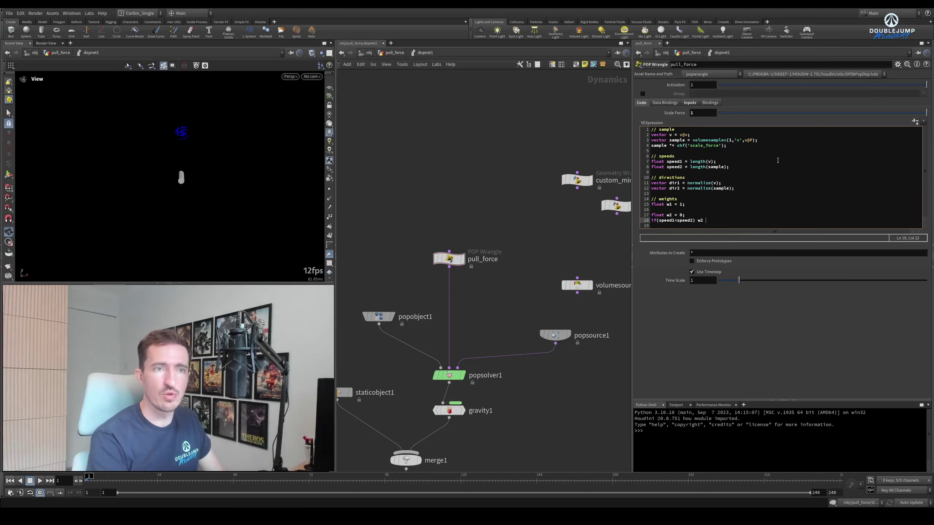
{"action": "type", "text": " = chf('"}
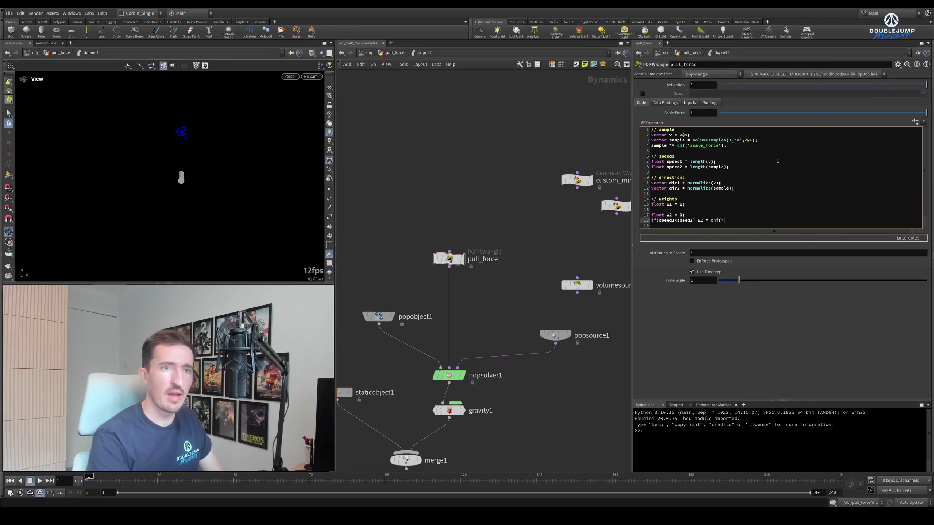
{"action": "type", "text": "acc"}
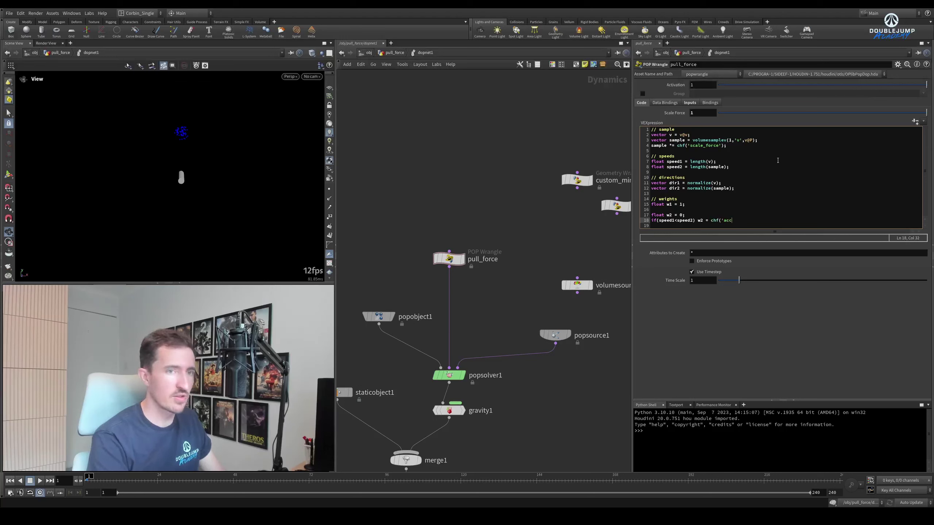
{"action": "type", "text": "eleration');"}
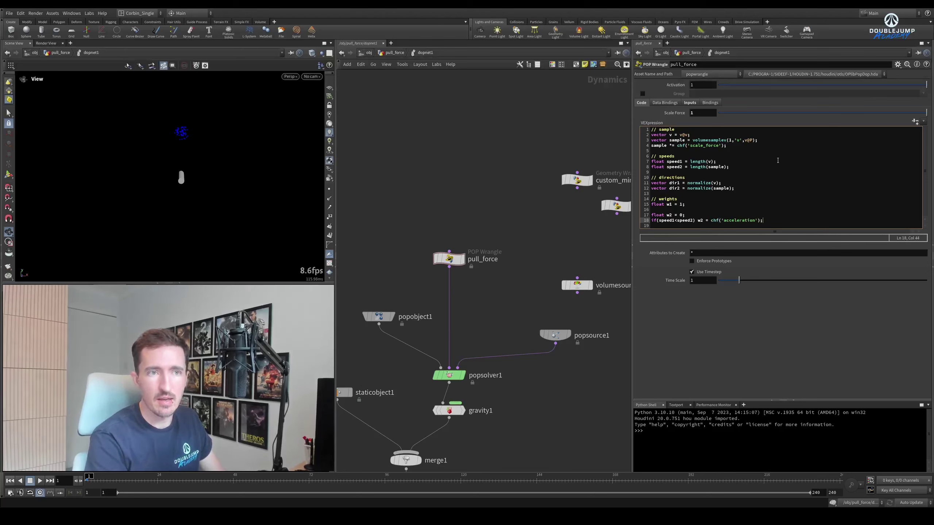
- Add a second condition `if(speed1>speed2) w2 = chf('deceleration');` on a new line below the acceleration condition
{"action": "key", "text": "Return"}
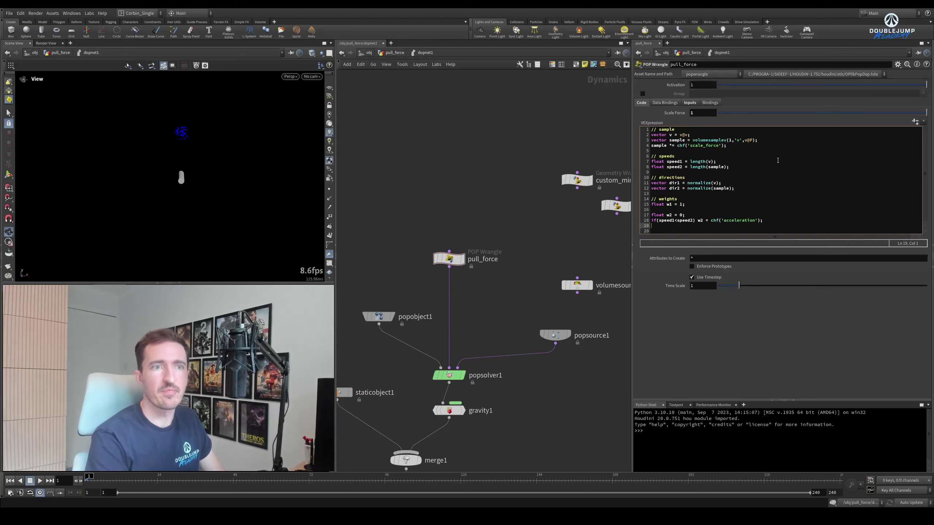
{"action": "type", "text": "if("}
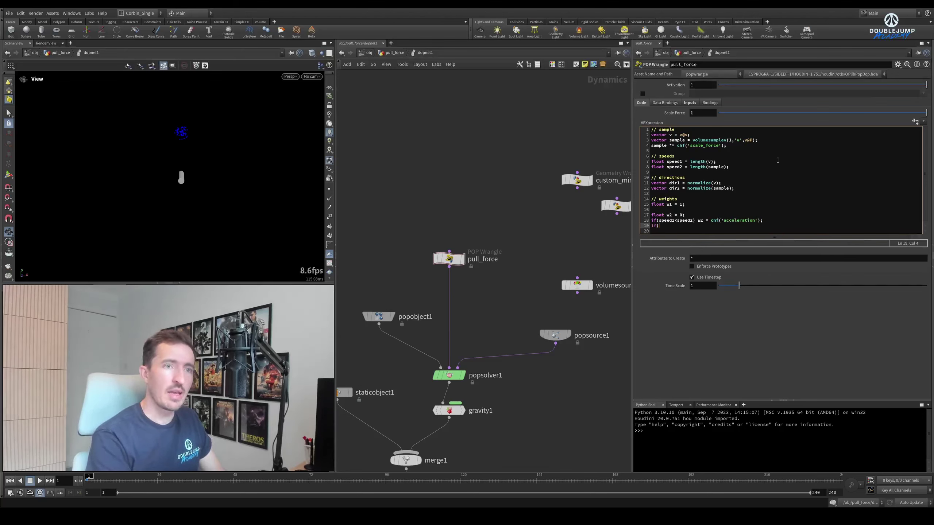
{"action": "type", "text": "speed1"}
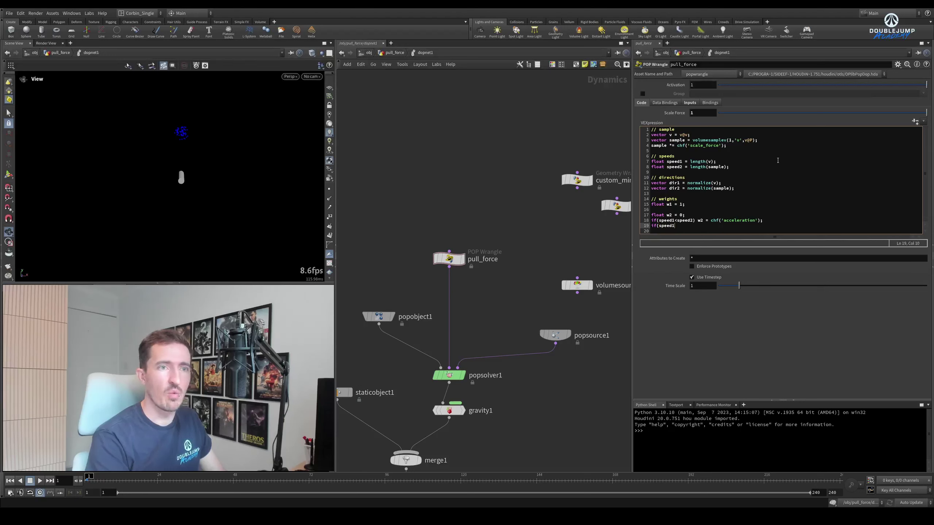
{"action": "type", "text": ">speed2"}
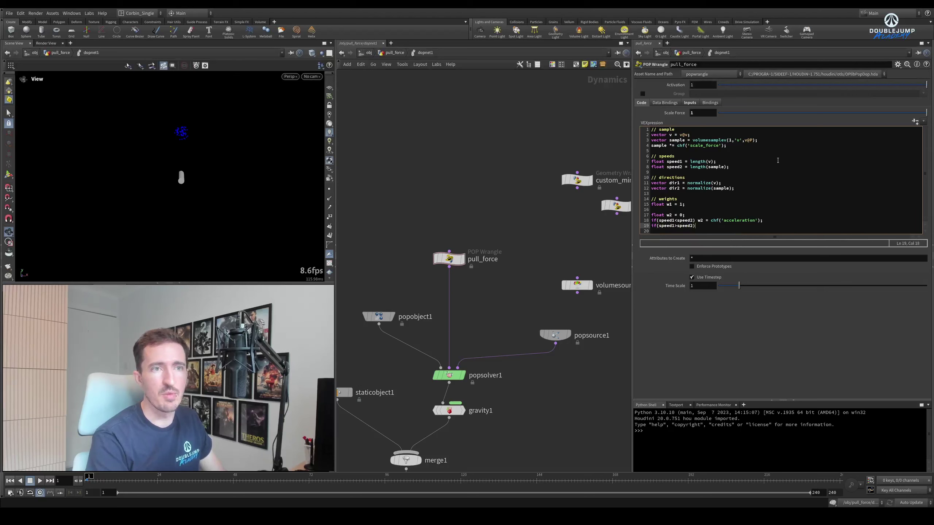
{"action": "type", "text": ") "}
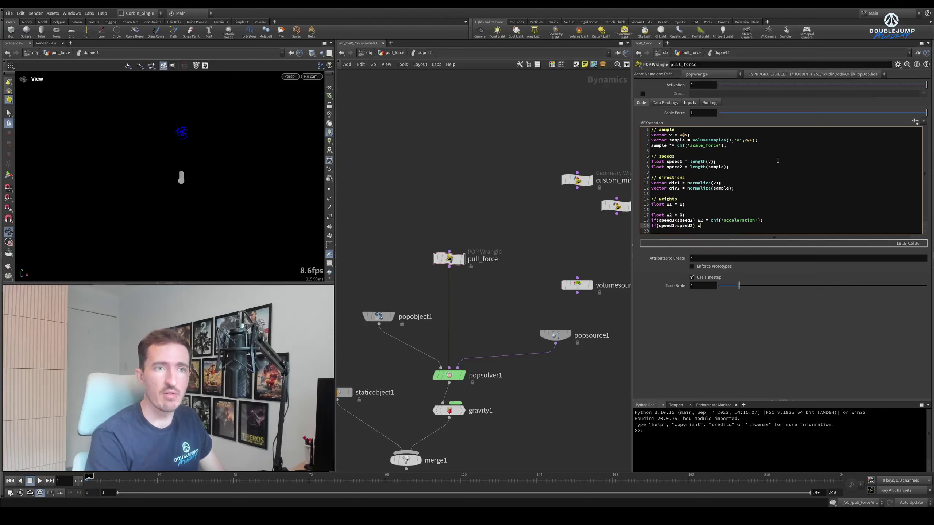
{"action": "type", "text": "w2 "}
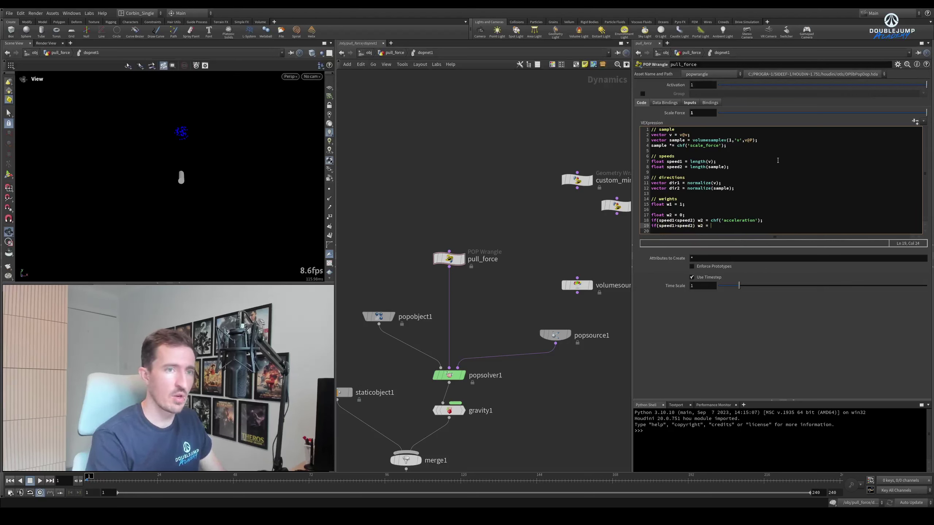
{"action": "type", "text": "= chf('decel"}
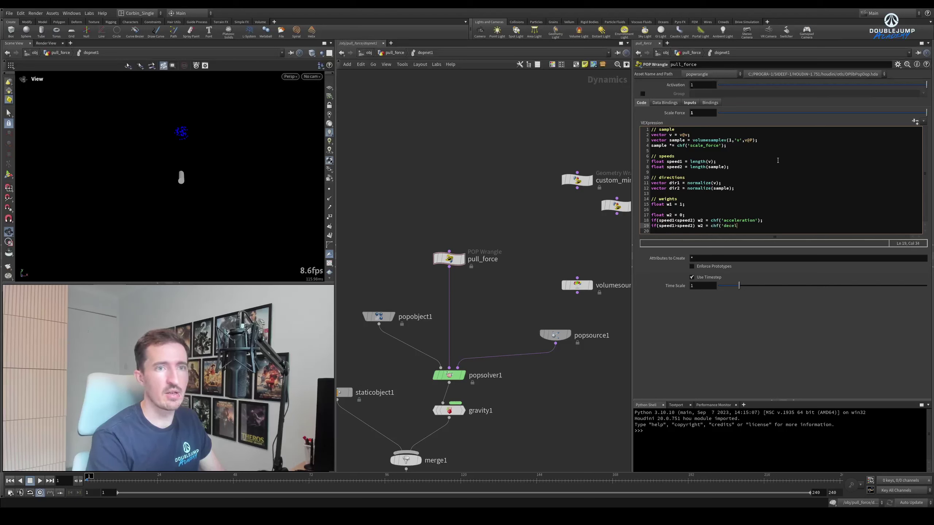
{"action": "type", "text": "eration');"}
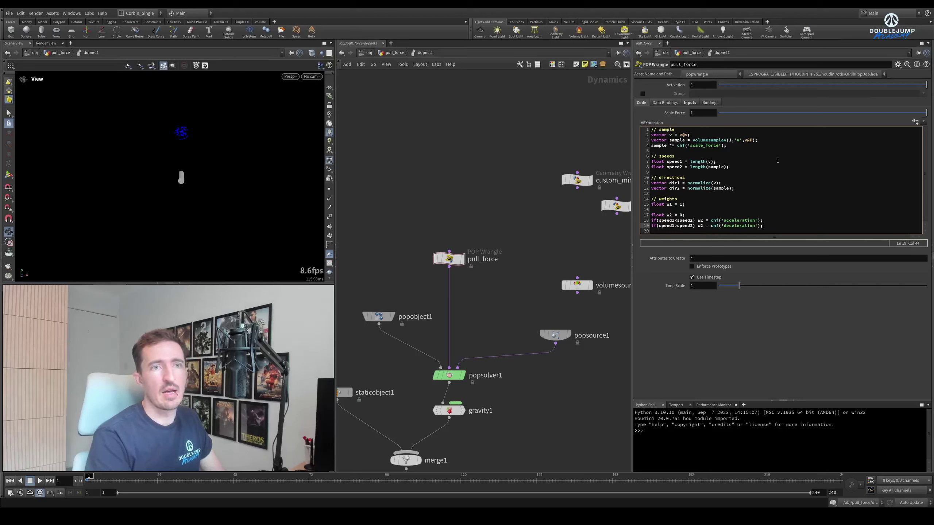
- Examine how the two conditions compare speed1 with speed2 and assign the w2 weight
{"action": "left_click", "coordinate": [659, 223]}
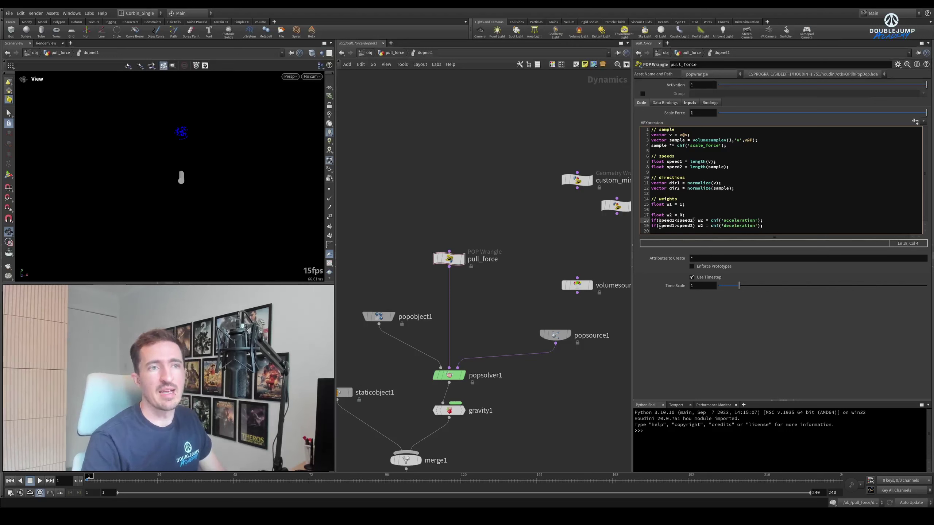
{"action": "left_click", "coordinate": [657, 226]}
{"action": "left_click", "coordinate": [679, 221]}
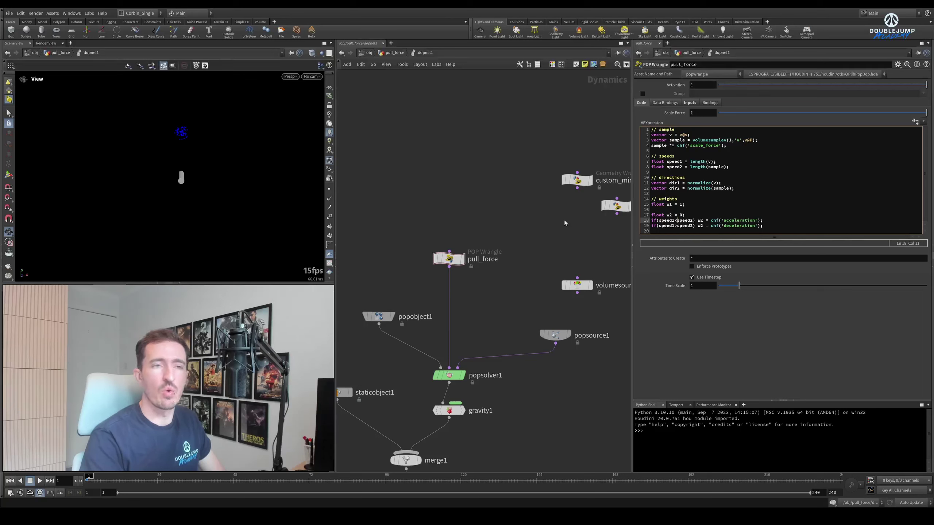
{"action": "key", "text": "Down"}
{"action": "key", "text": "Up"}
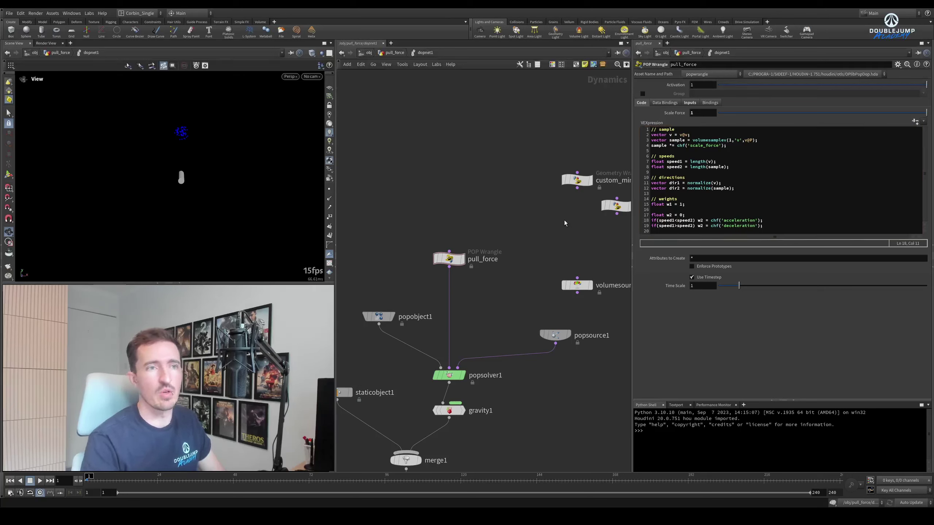
{"action": "left_click", "coordinate": [681, 216]}
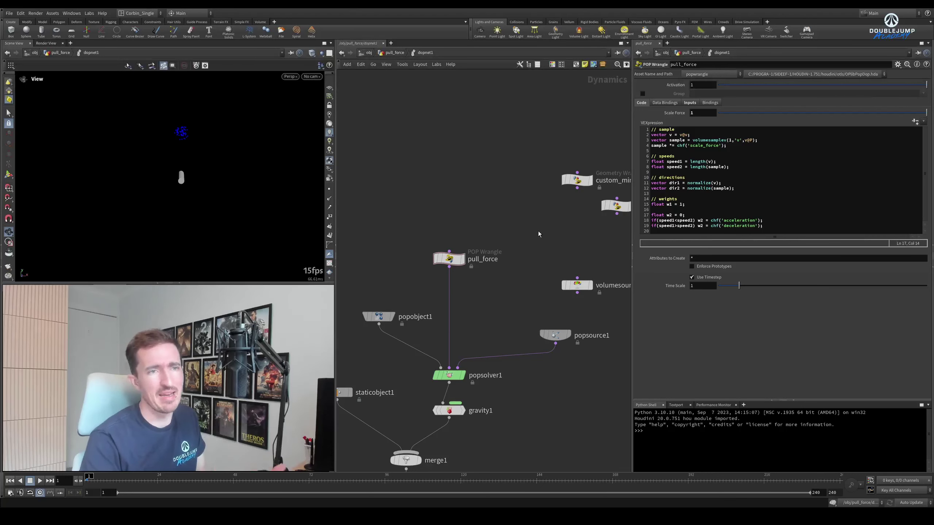
{"action": "left_click", "coordinate": [763, 226]}
{"action": "left_click_drag", "start_coordinate": [651, 220], "coordinate": [717, 226]}
{"action": "double_click", "coordinate": [666, 221]}
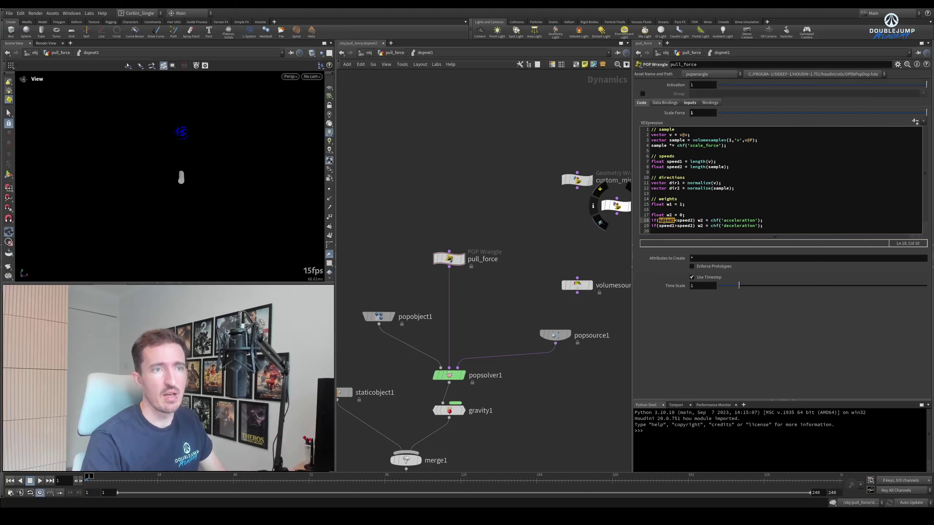
{"action": "left_click_drag", "start_coordinate": [659, 220], "coordinate": [695, 221]}
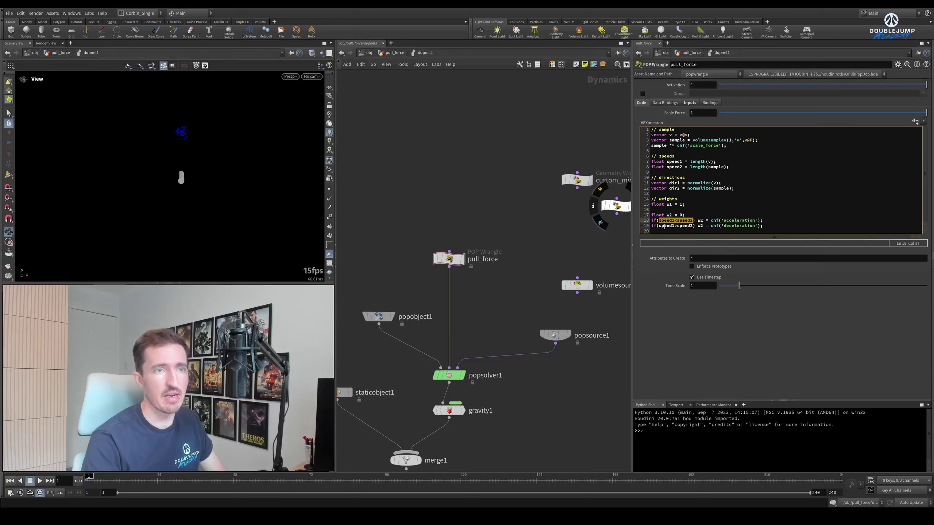
- Add two new lines below the conditions and generate the Acceleration and Deceleration parameters from the code's chf calls
{"action": "left_click", "coordinate": [767, 228]}
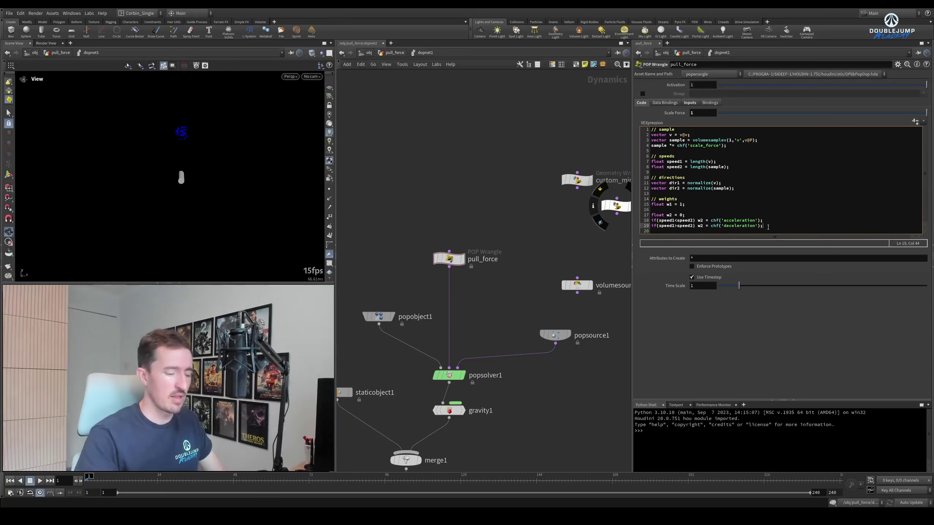
{"action": "key", "text": "Return"}
{"action": "key", "text": "Return"}
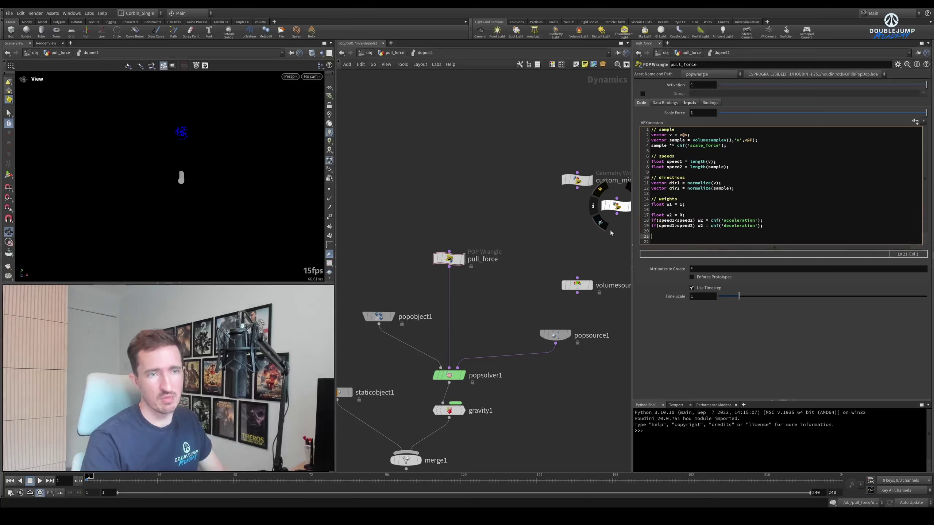
{"action": "scroll", "coordinate": [507, 223], "scroll_direction": "down", "scroll_amount": 4}
{"action": "scroll", "coordinate": [511, 228], "scroll_direction": "up", "scroll_amount": 5}
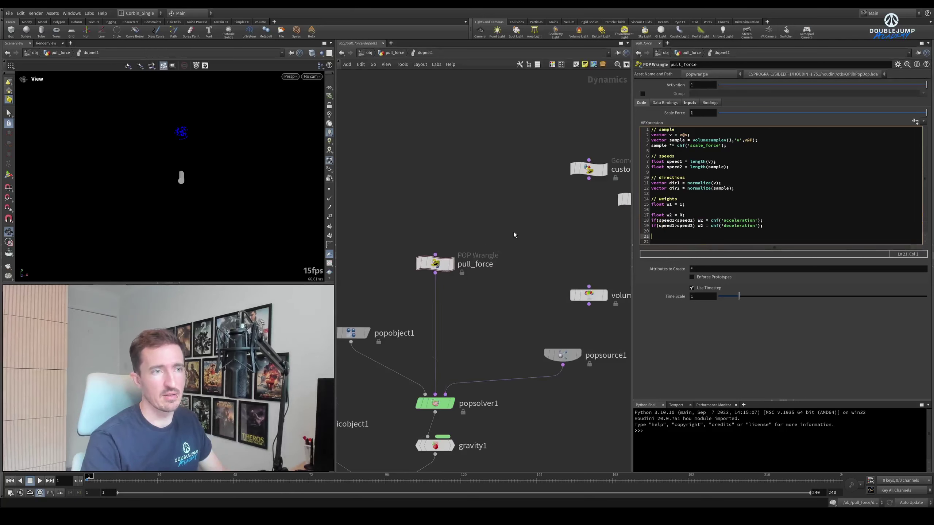
{"action": "left_click", "coordinate": [915, 122]}
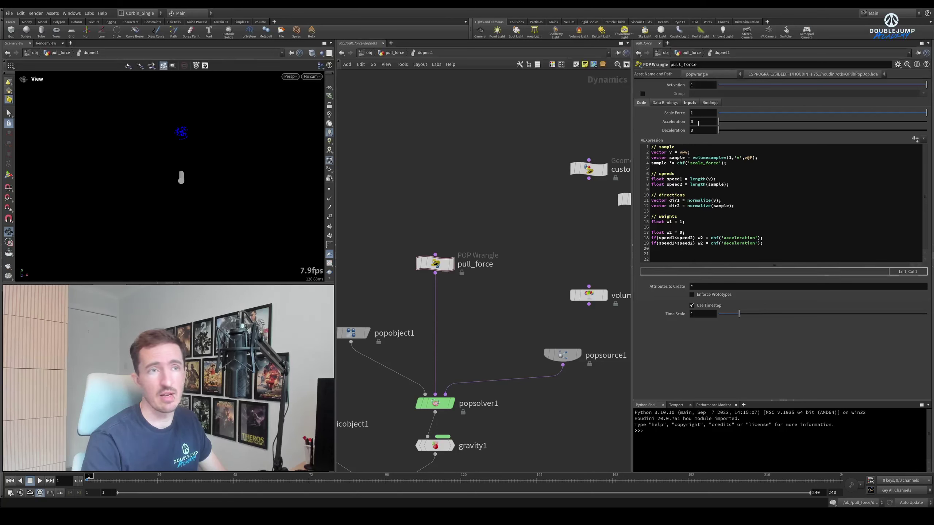
- Begin a third weight declaration with `float w3 =` below the w2 conditions, separated by a blank line
{"action": "left_click", "coordinate": [666, 255]}
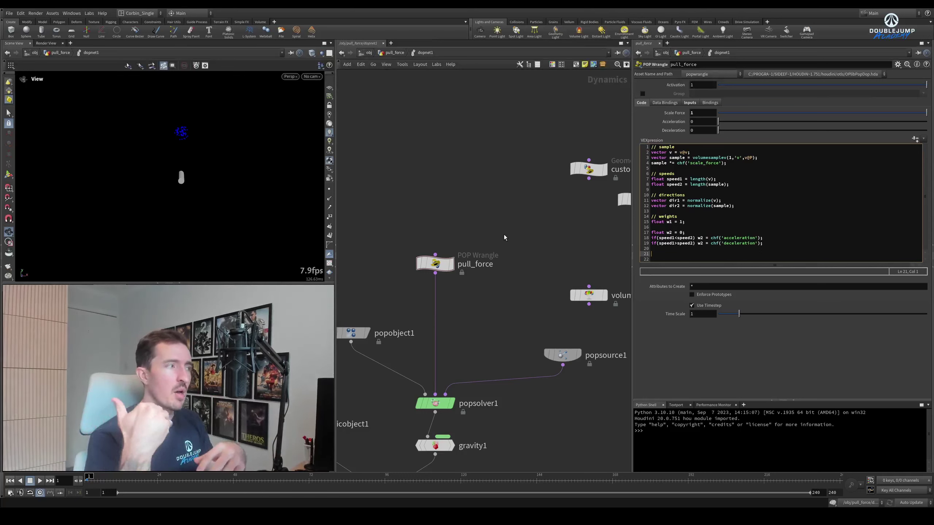
{"action": "type", "text": "float w3 ="}
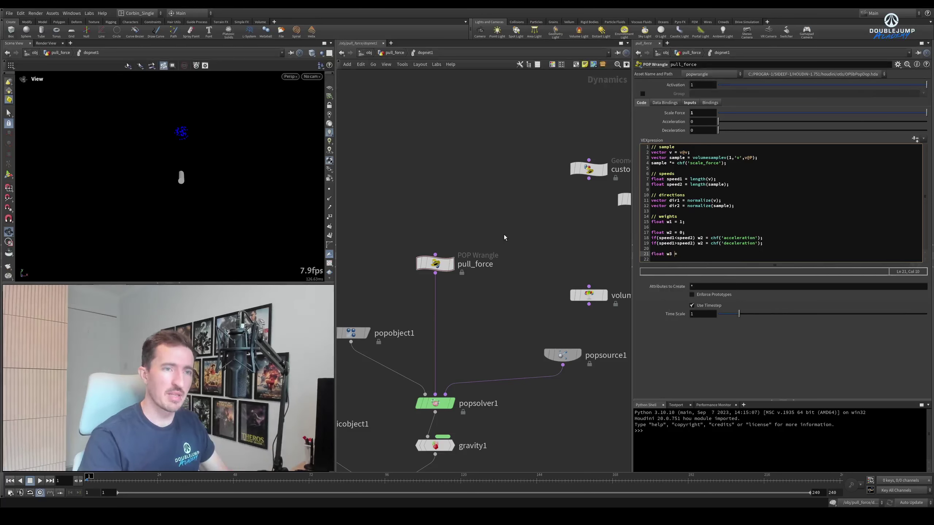
{"action": "key", "text": "Left"}
{"action": "key", "text": "BackSpace"}
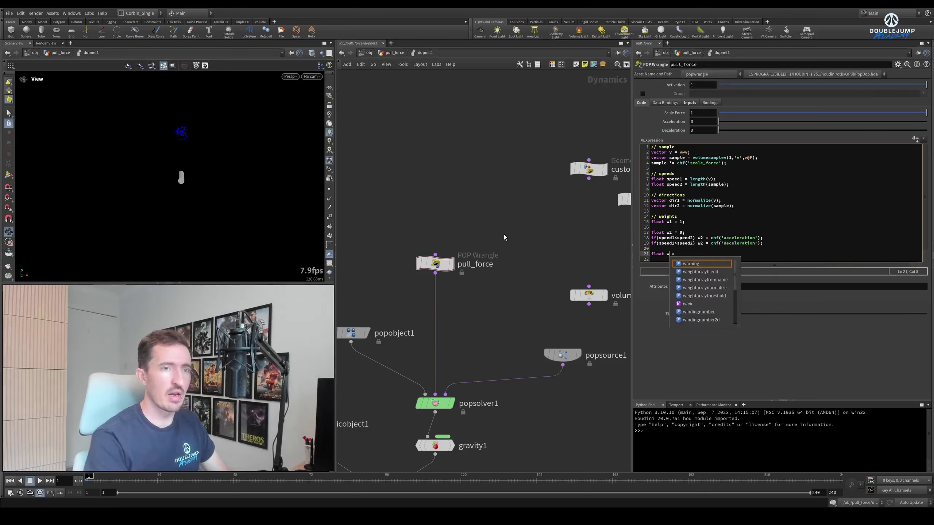
{"action": "type", "text": "_dir"}
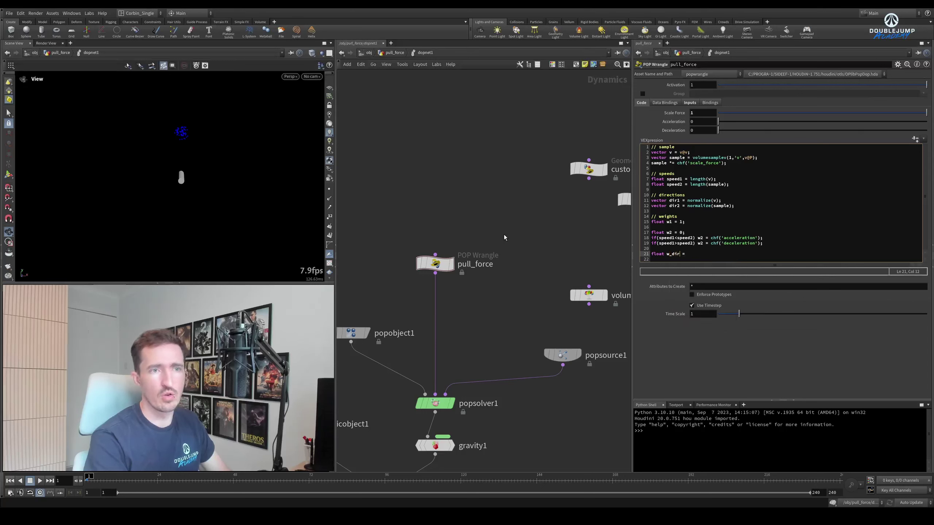
{"action": "key", "text": "BackSpace"}
{"action": "key", "text": "BackSpace"}
{"action": "key", "text": "BackSpace"}
{"action": "type", "text": "3"}
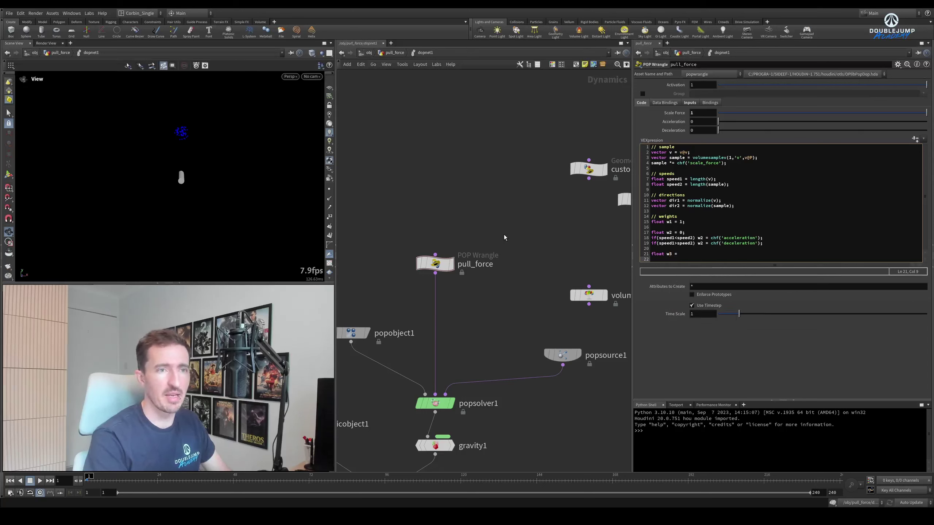
{"action": "type", "text": " ="}
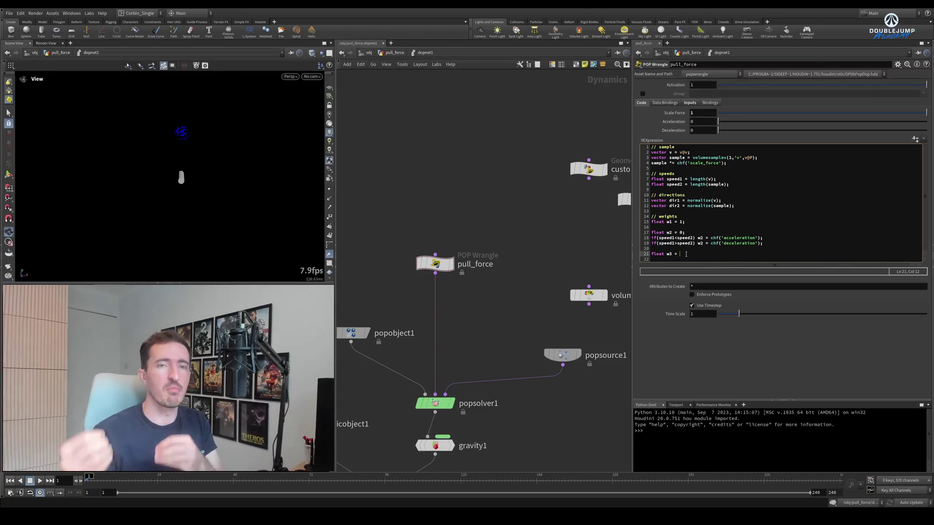
{"action": "key", "text": "Left"}
{"action": "key", "text": "Left"}
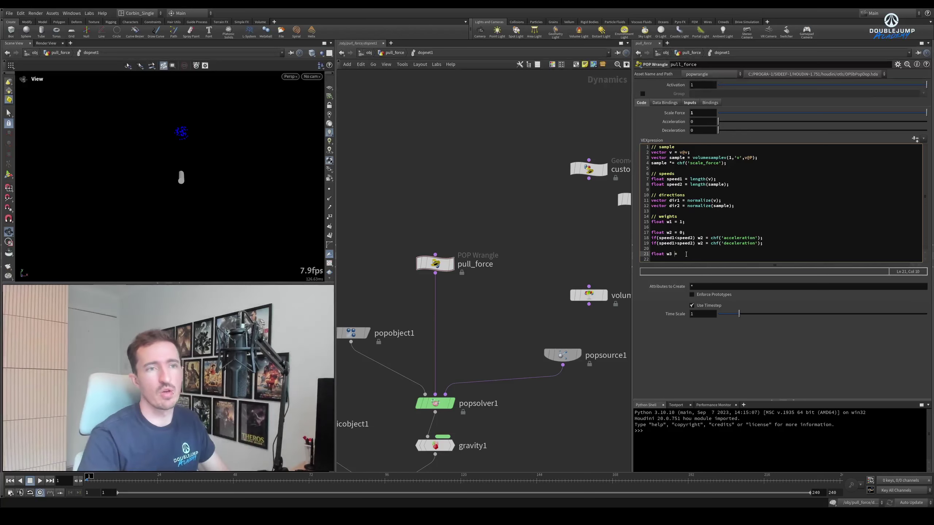
{"action": "key", "text": "Left"}
{"action": "type", "text": "_dir"}
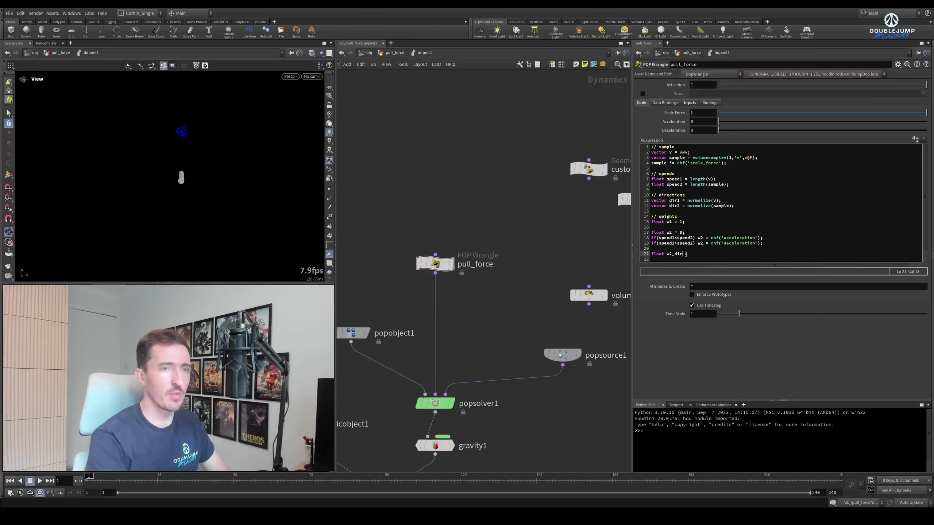
{"action": "key", "text": "ctrl+z"}
{"action": "key", "text": "ctrl+z"}
{"action": "key", "text": "ctrl+z"}
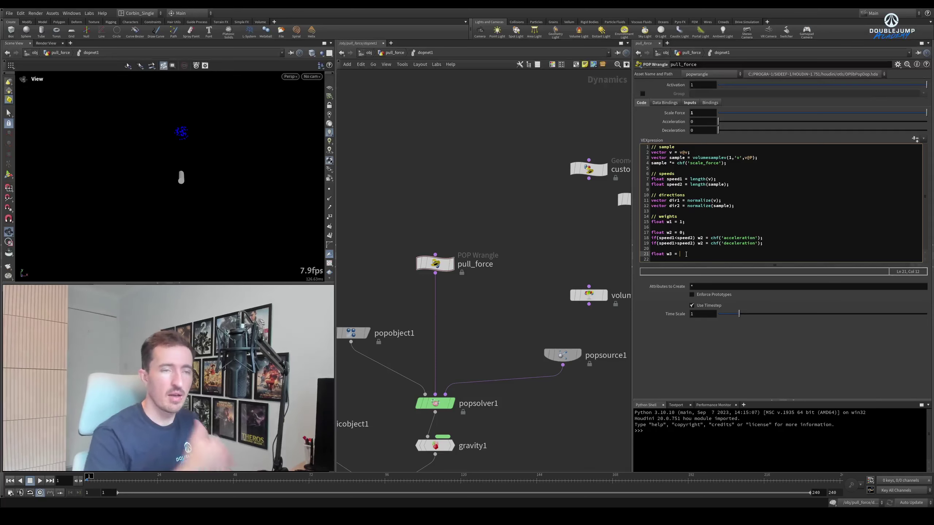
{"action": "key", "text": "Up"}
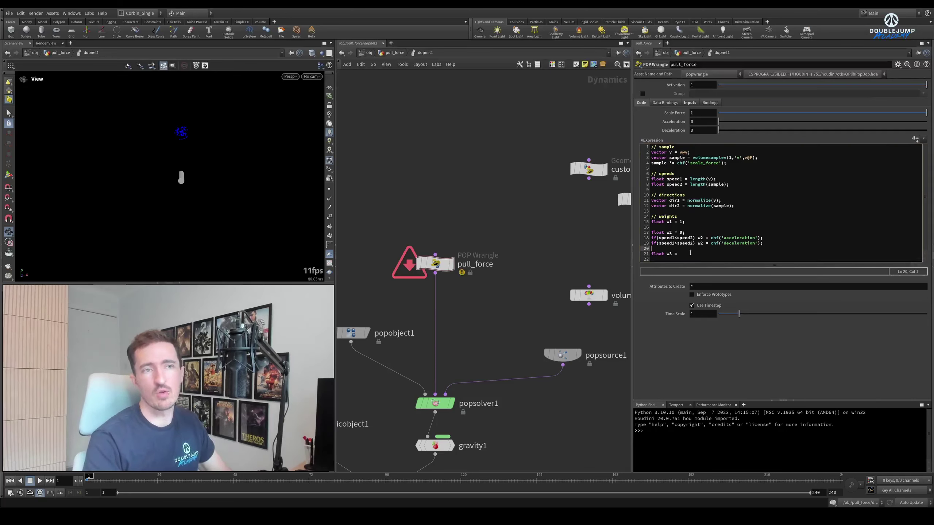
{"action": "key", "text": "Down"}
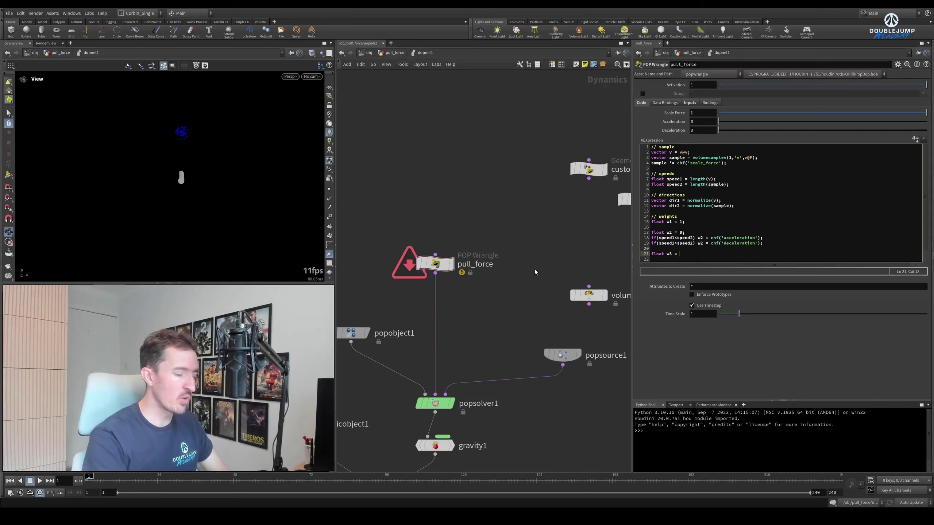
- Complete the third weight as `float w3 = w2;` and add two new lines below it
{"action": "type", "text": "2;"}
{"action": "key", "text": "Return"}
{"action": "key", "text": "Return"}
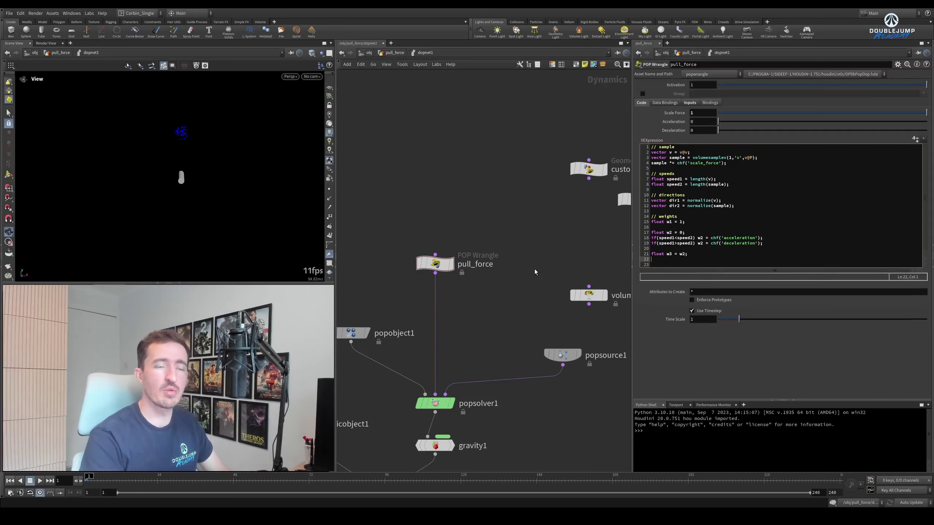
{"action": "key", "text": "Up"}
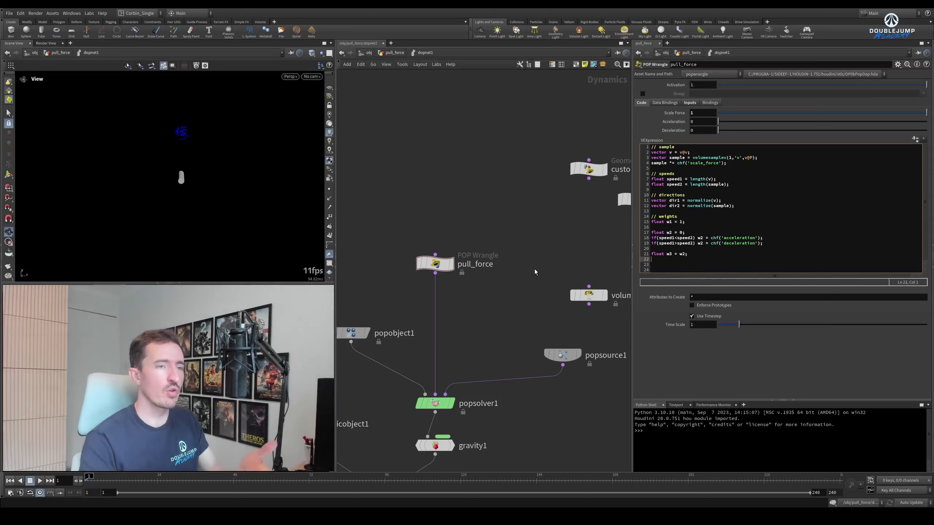
- Set the field rank of volumesource1's operation to Vector and try its Direction Strength option on and off
{"action": "left_click", "coordinate": [589, 295]}
{"action": "middle_click_drag", "start_coordinate": [588, 295], "coordinate": [531, 301]}
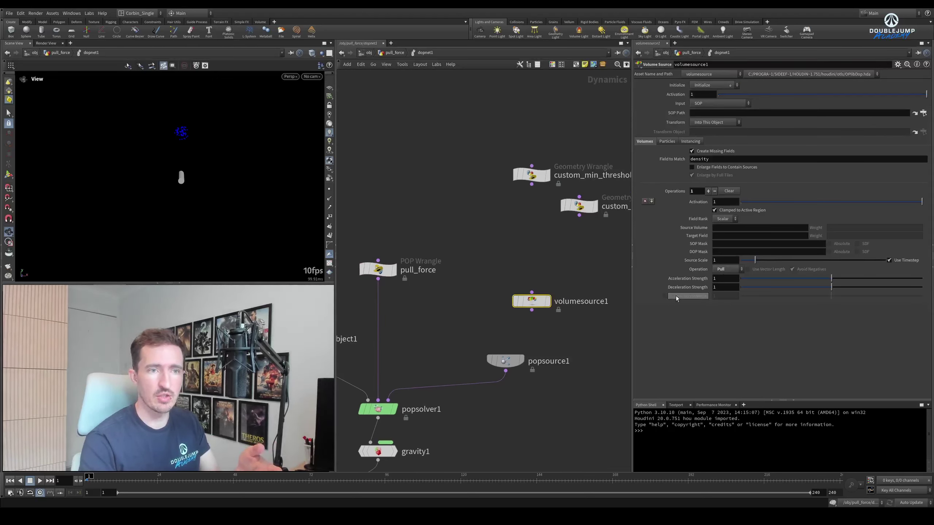
{"action": "left_click", "coordinate": [724, 218]}
{"action": "left_click", "coordinate": [725, 228]}
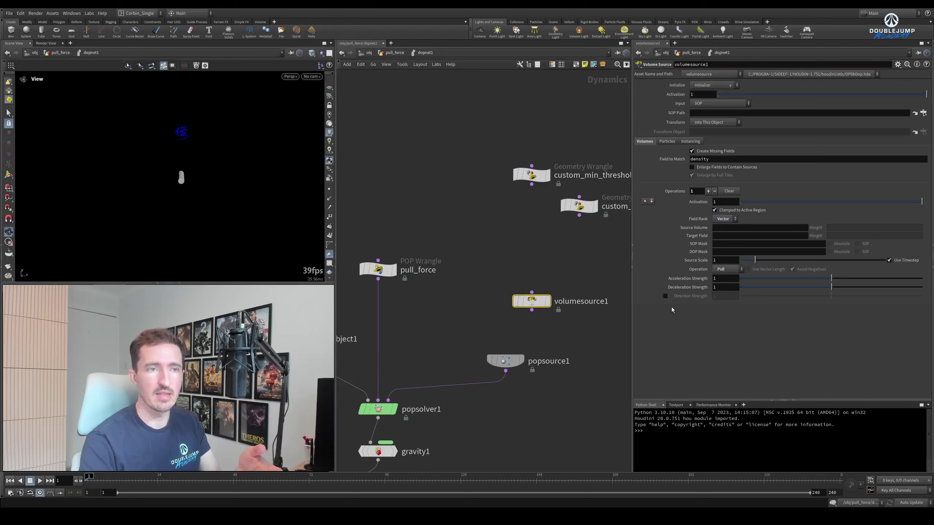
{"action": "left_click", "coordinate": [665, 296]}
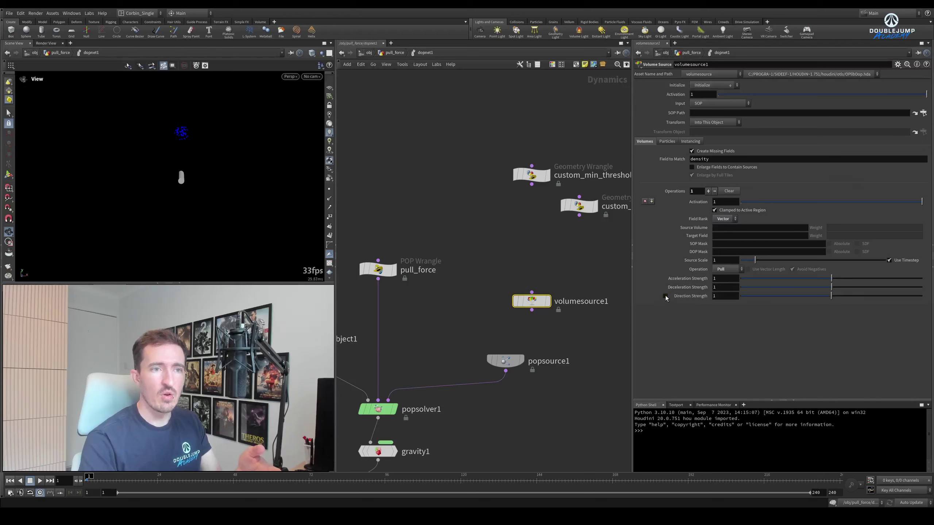
{"action": "left_click", "coordinate": [665, 296]}
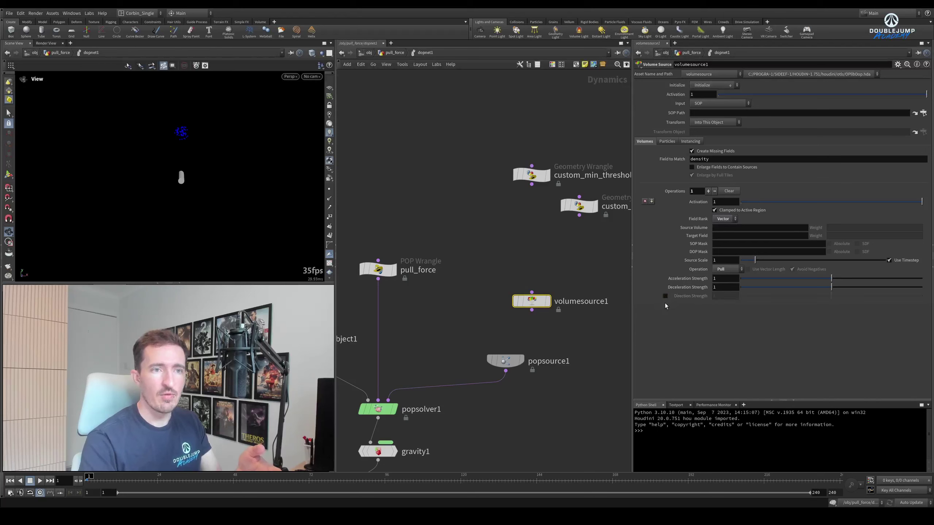
- Compare volumesource1's acceleration, deceleration and direction strength settings with the w2 and w3 weight lines in pull_force's code
{"action": "left_click", "coordinate": [722, 287]}
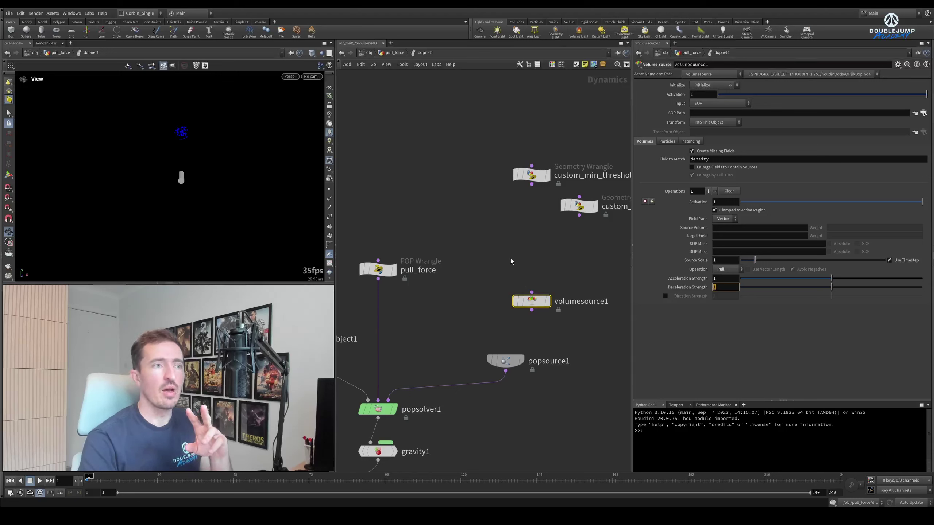
{"action": "left_click", "coordinate": [379, 269]}
{"action": "left_click", "coordinate": [688, 251]}
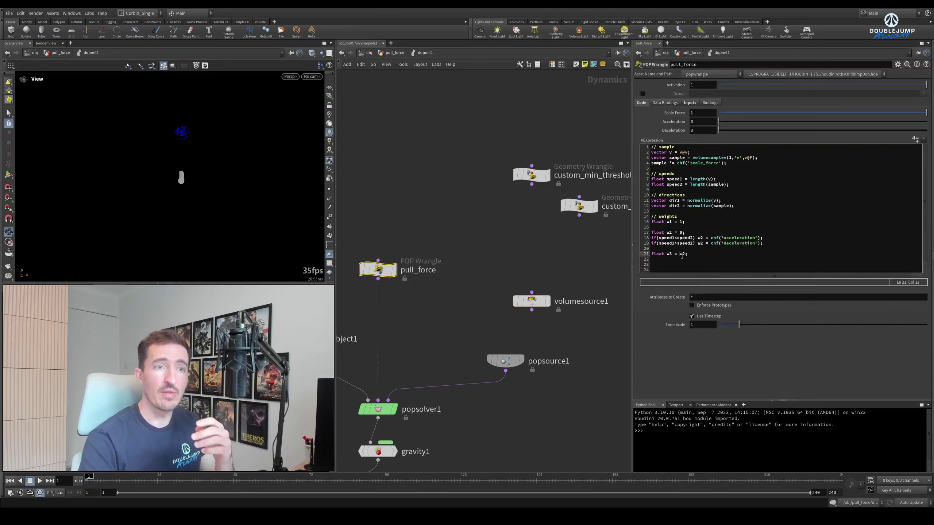
{"action": "left_click", "coordinate": [701, 238]}
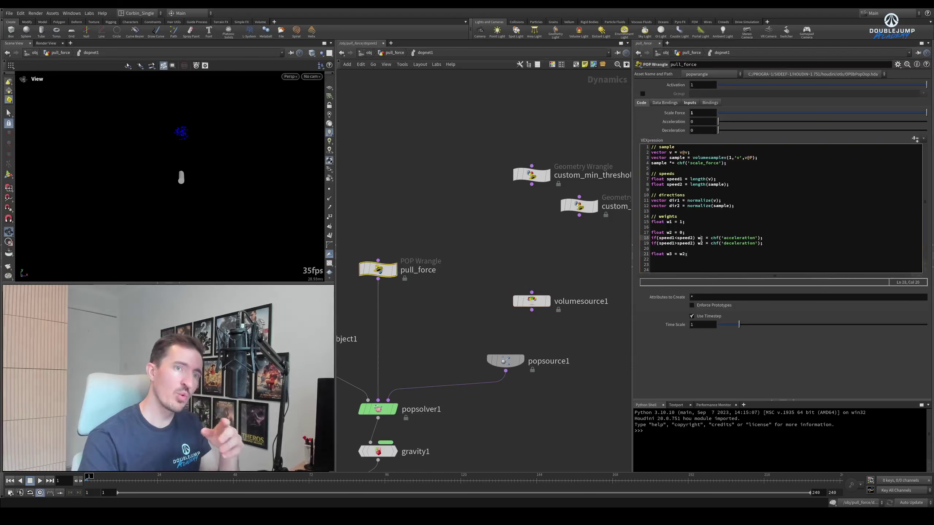
{"action": "left_click", "coordinate": [698, 254]}
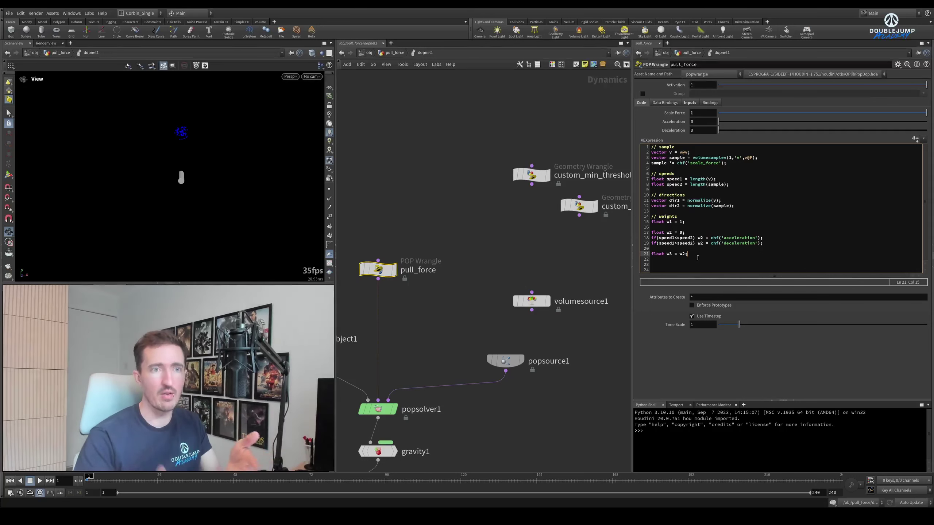
{"action": "left_click_drag", "start_coordinate": [680, 238], "coordinate": [714, 243]}
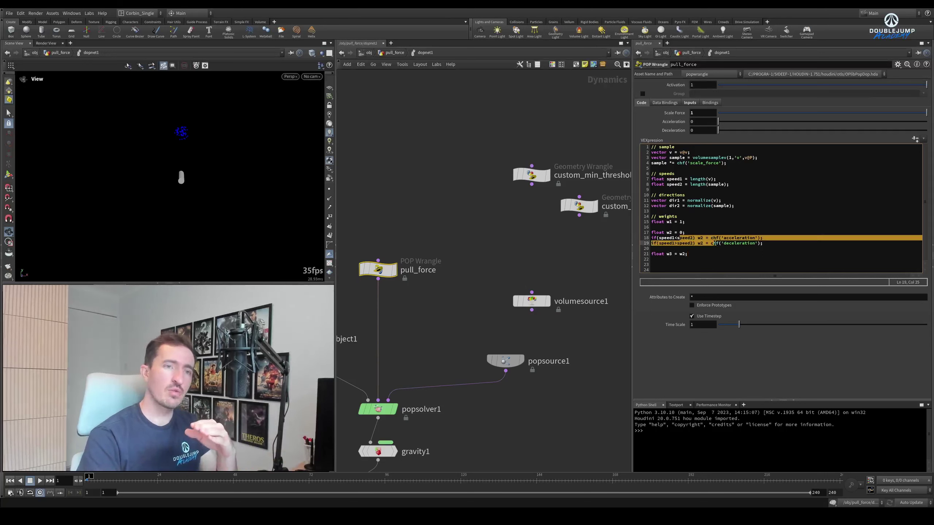
{"action": "double_click", "coordinate": [683, 254]}
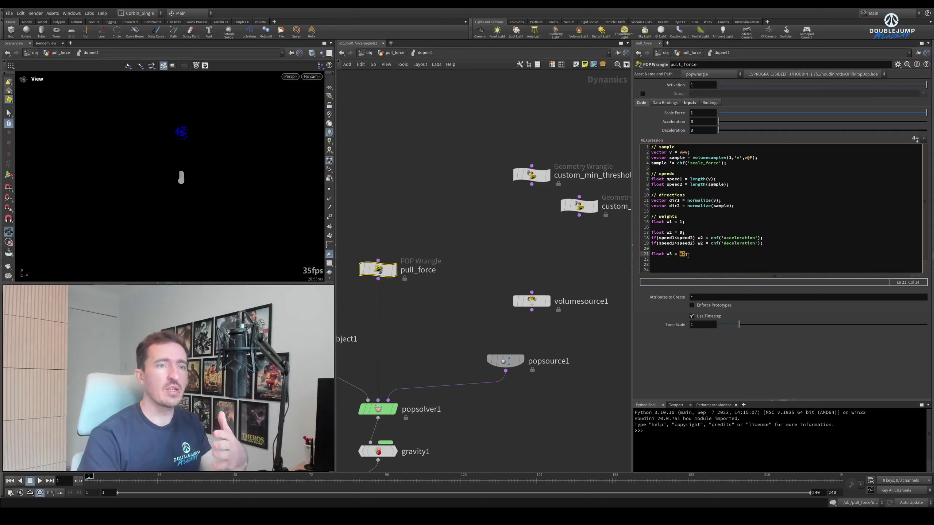
- Add `if(chi('use_dir')) w3 = chf('direction');` below the w3 declaration and generate the Use Dir and Direction parameters from the code
{"action": "key", "text": "End"}
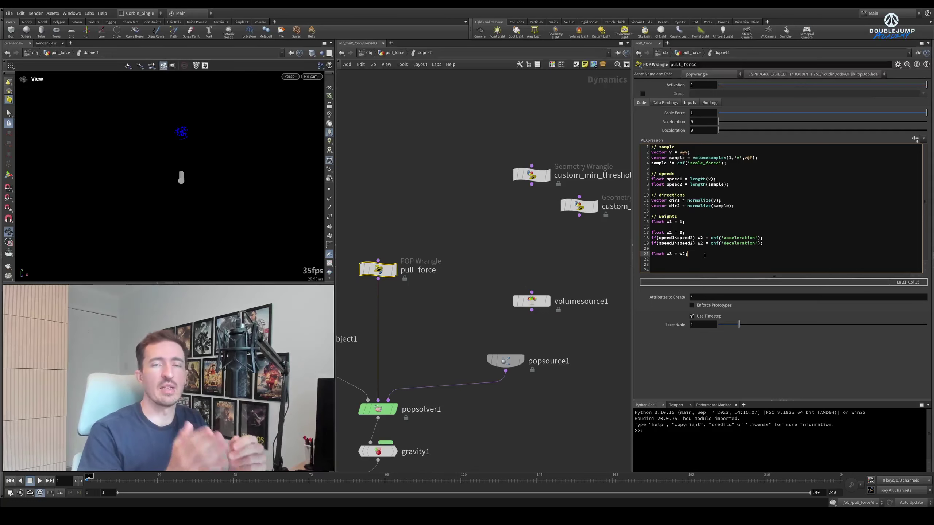
{"action": "key", "text": "Return"}
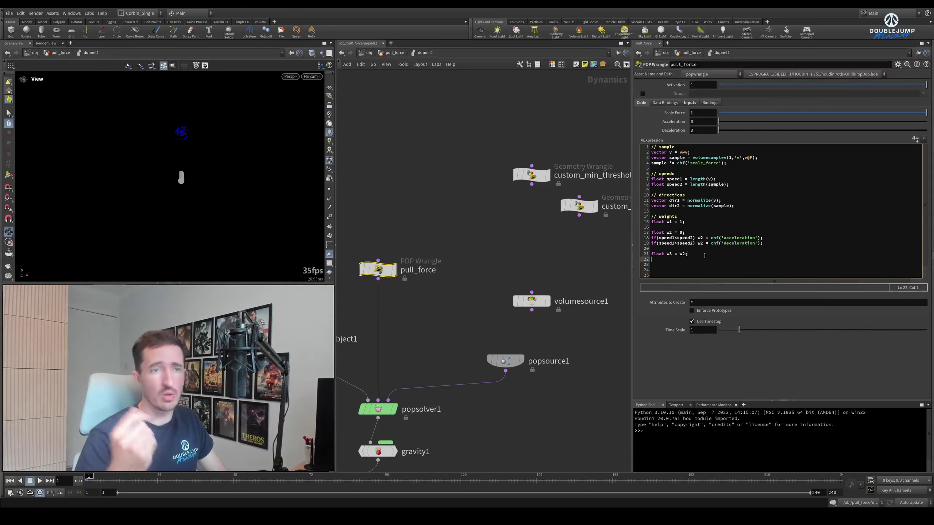
{"action": "type", "text": "if(chf('"}
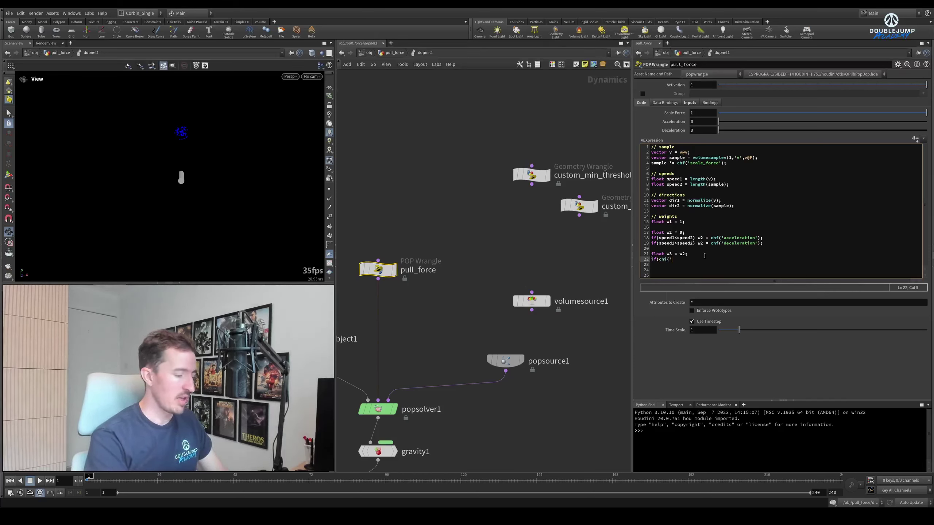
{"action": "type", "text": "use_dir"}
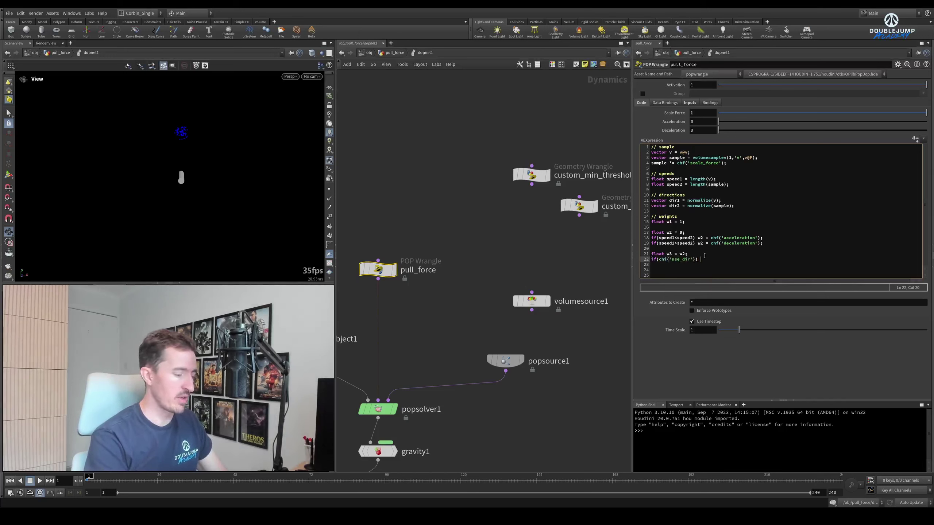
{"action": "type", "text": "w3 = c"}
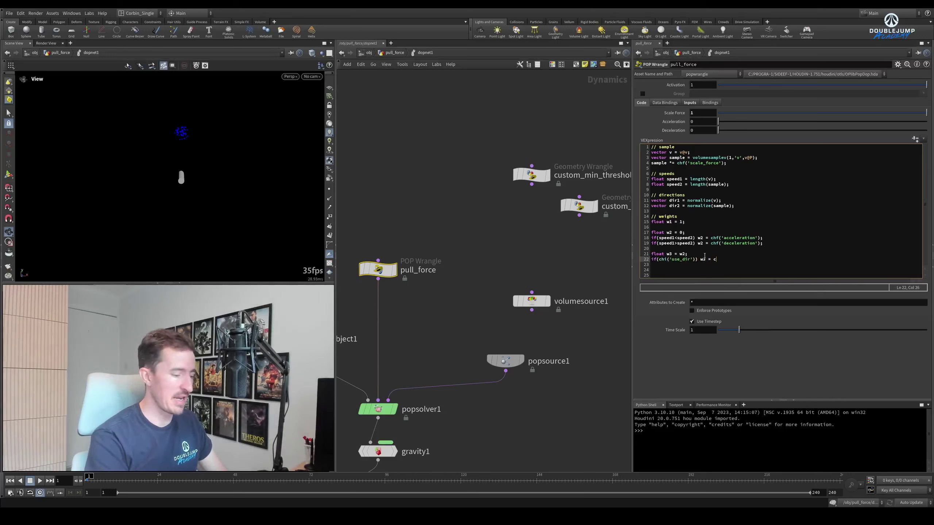
{"action": "type", "text": "hf('direction');"}
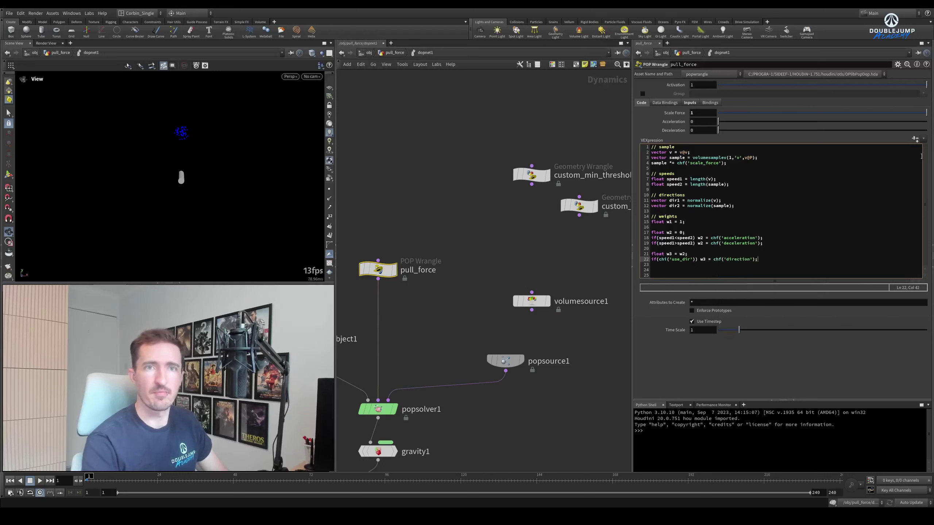
{"action": "left_click", "coordinate": [915, 139]}
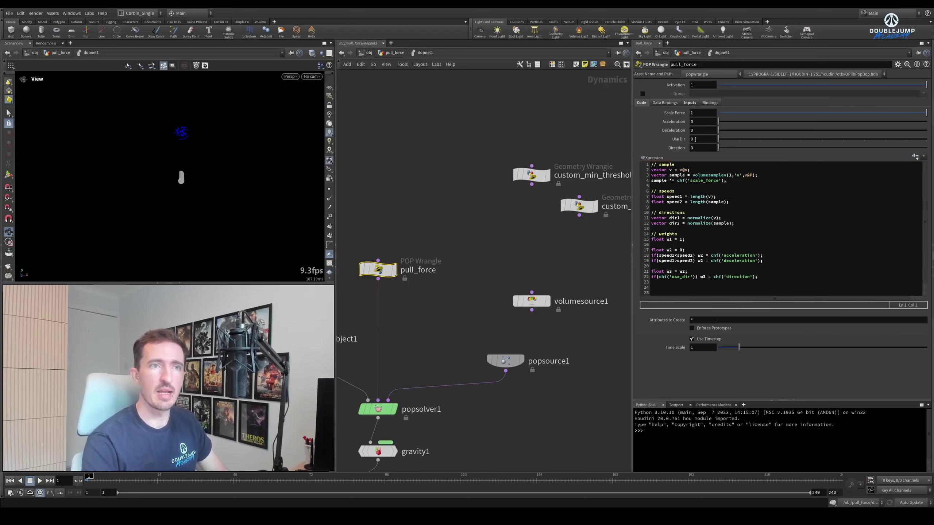
- In pull_force's parameter interface, make use_dir an unlabelled Toggle that is horizontally joined to the next parameter
{"action": "left_click", "coordinate": [898, 64]}
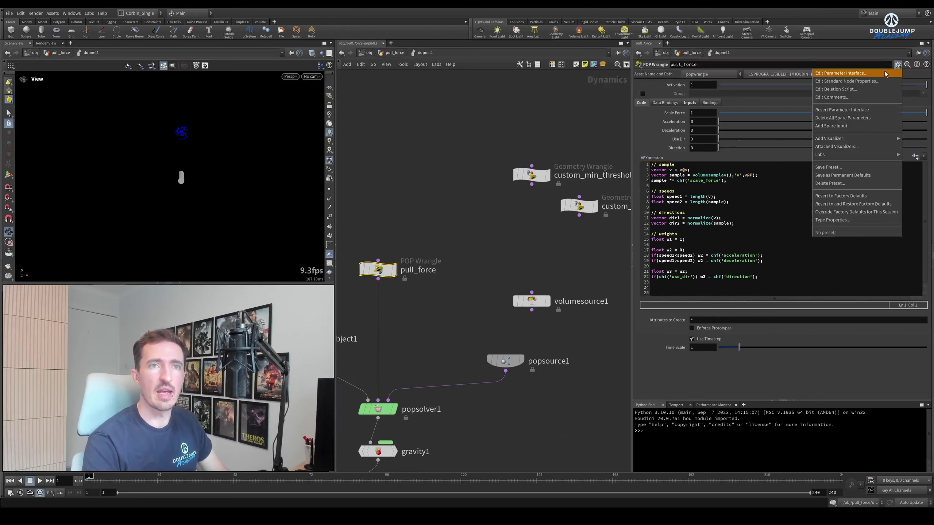
{"action": "left_click", "coordinate": [884, 73]}
{"action": "left_click", "coordinate": [377, 251]}
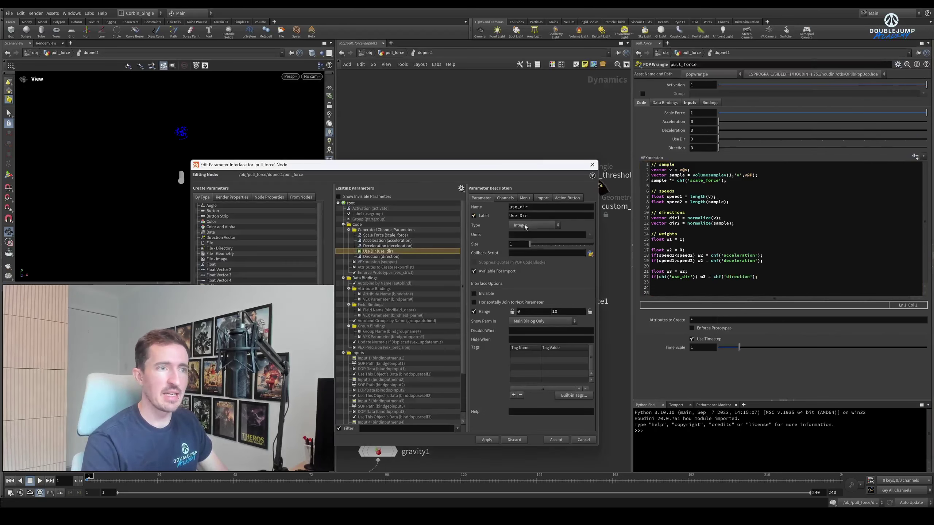
{"action": "left_click", "coordinate": [474, 216]}
{"action": "left_click", "coordinate": [535, 225]}
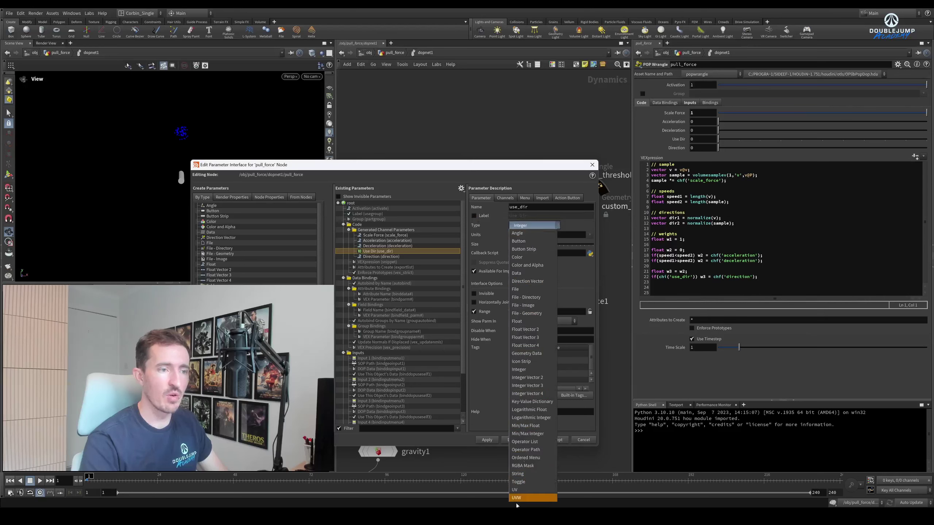
{"action": "left_click", "coordinate": [523, 482]}
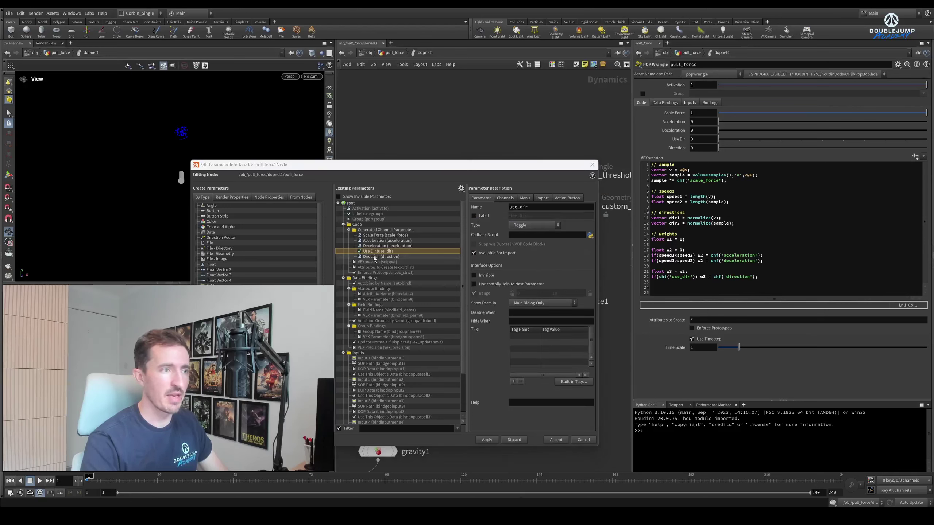
{"action": "left_click", "coordinate": [475, 284]}
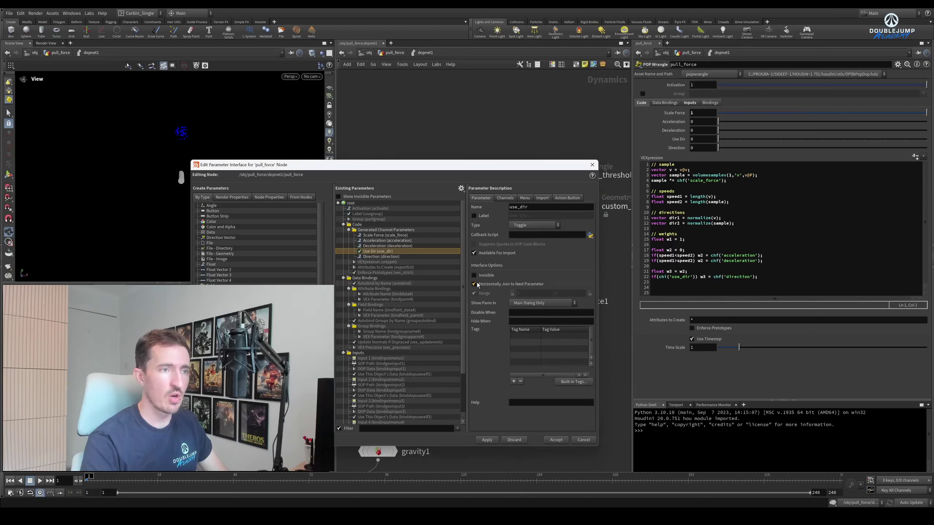
- Give the Direction parameter the disable condition `{ use_dir == 0 }` and accept the parameter interface changes
{"action": "left_click", "coordinate": [381, 257]}
{"action": "left_click", "coordinate": [535, 331]}
{"action": "type", "text": "{ "}
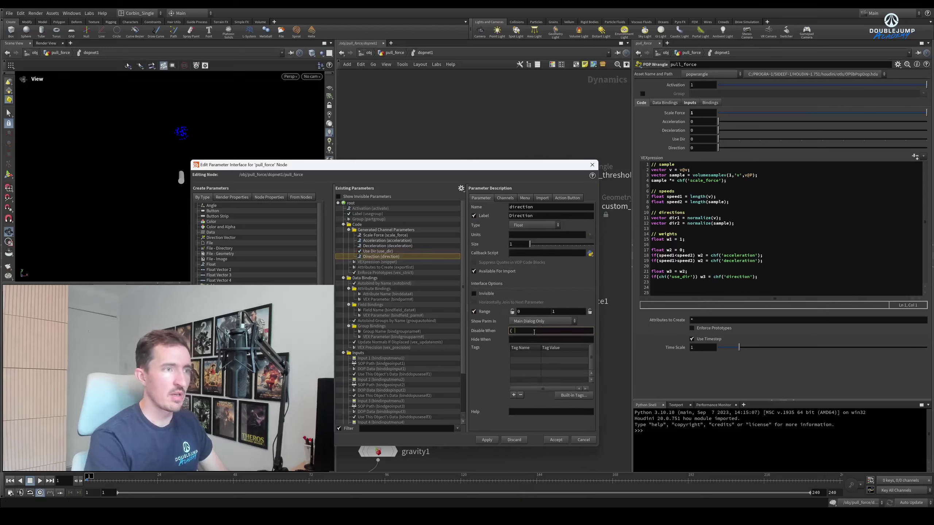
{"action": "type", "text": "use_dir == 0"}
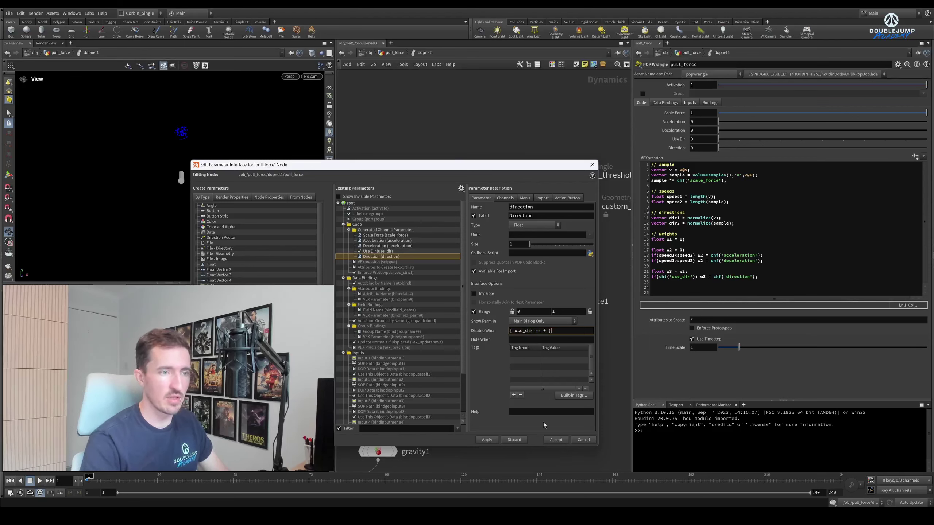
{"action": "left_click", "coordinate": [556, 439]}
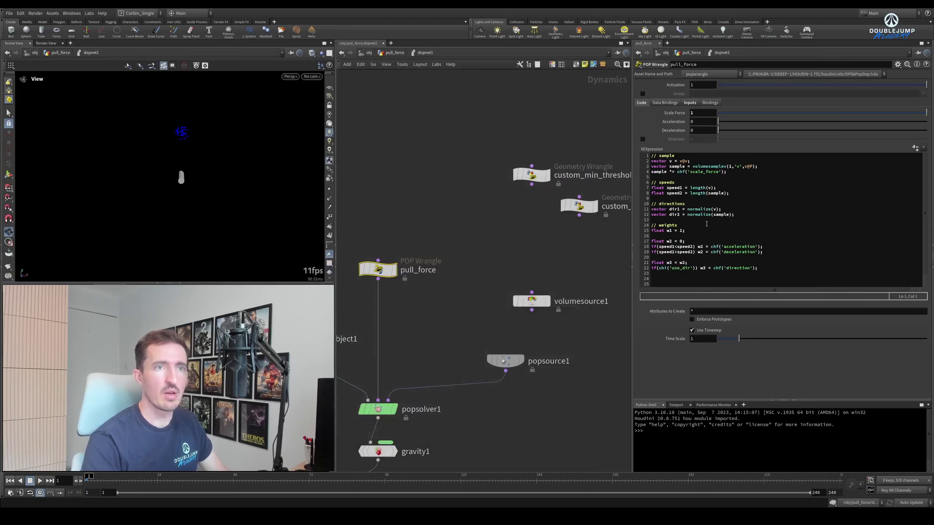
- Test the new toggle beside pull_force's Direction parameter by switching it on and off, leaving it off
{"action": "left_click", "coordinate": [643, 139]}
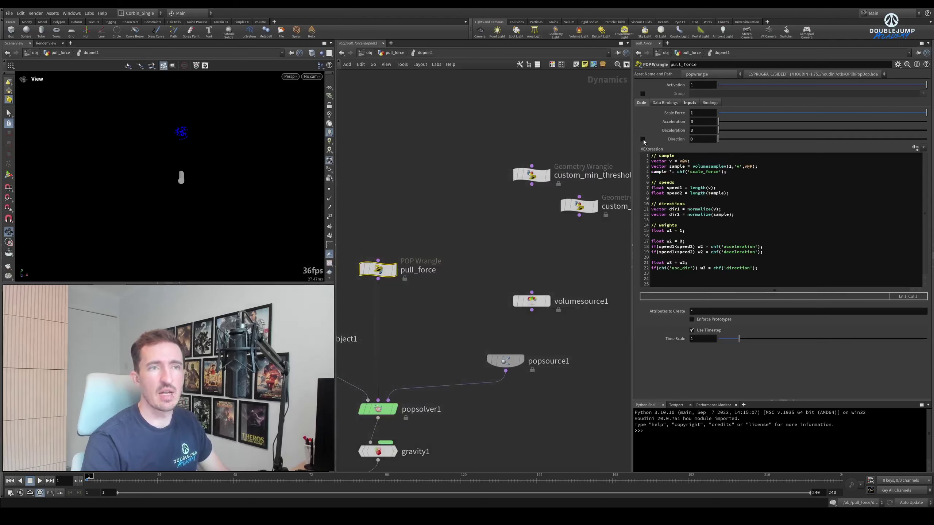
{"action": "left_click", "coordinate": [642, 139]}
{"action": "left_click", "coordinate": [642, 140]}
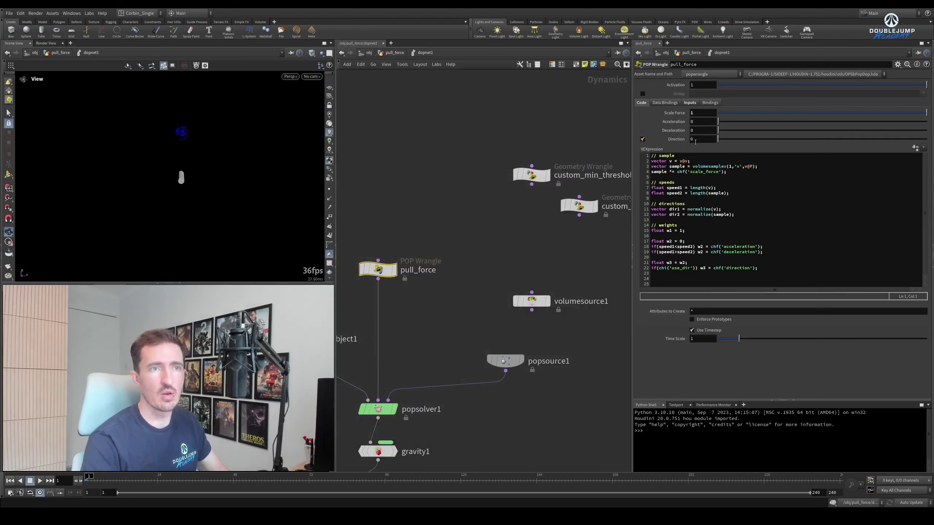
{"action": "left_click", "coordinate": [643, 139]}
{"action": "left_click", "coordinate": [643, 139]}
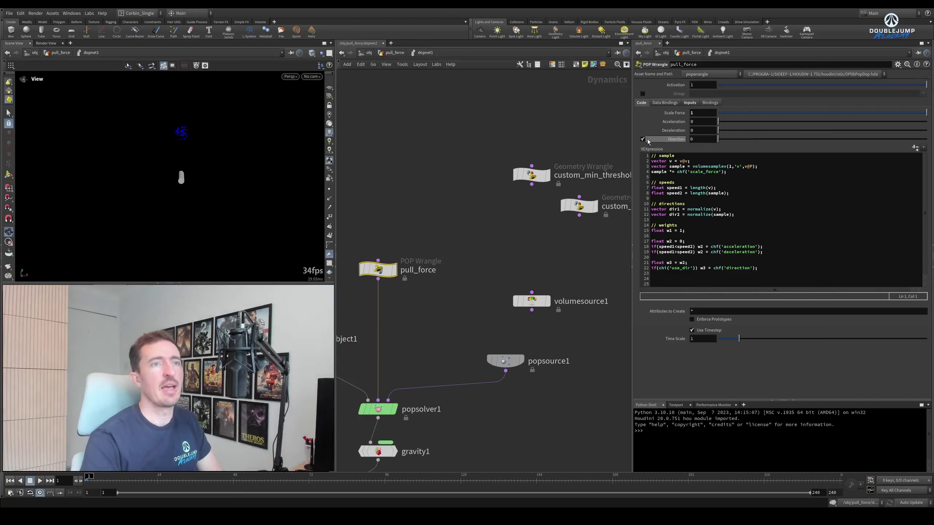
{"action": "left_click", "coordinate": [643, 139]}
- Compare volumesource1's Pull operation settings with pull_force's Scale Force, Acceleration, Deceleration and Direction parameters
{"action": "left_click", "coordinate": [720, 280]}
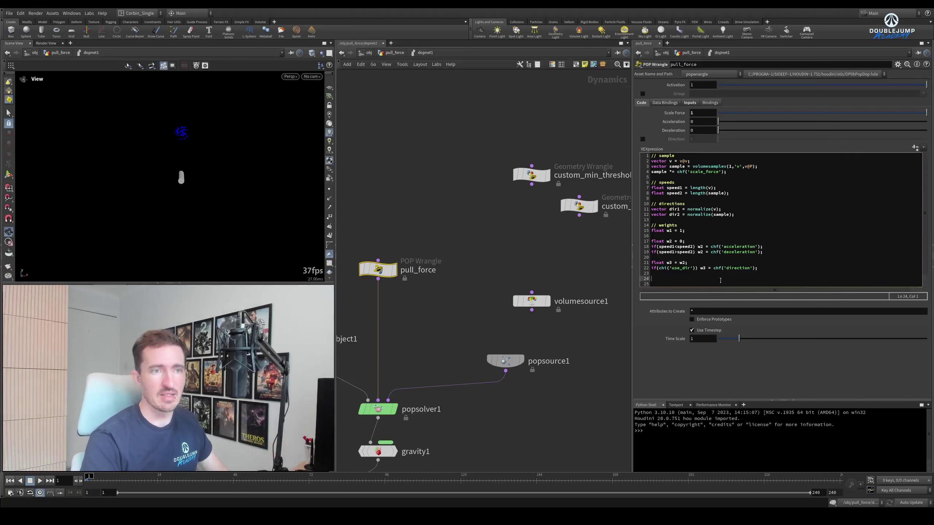
{"action": "left_click", "coordinate": [531, 301]}
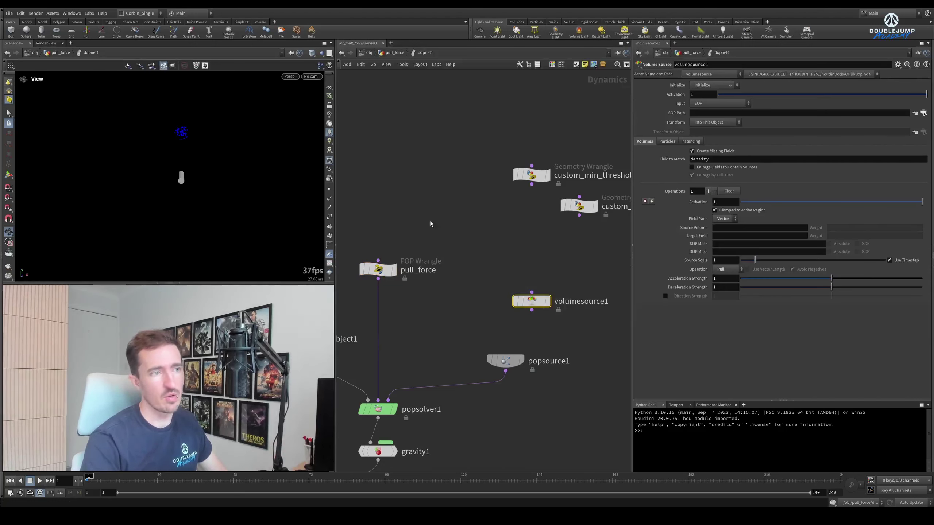
{"action": "left_click", "coordinate": [379, 270]}
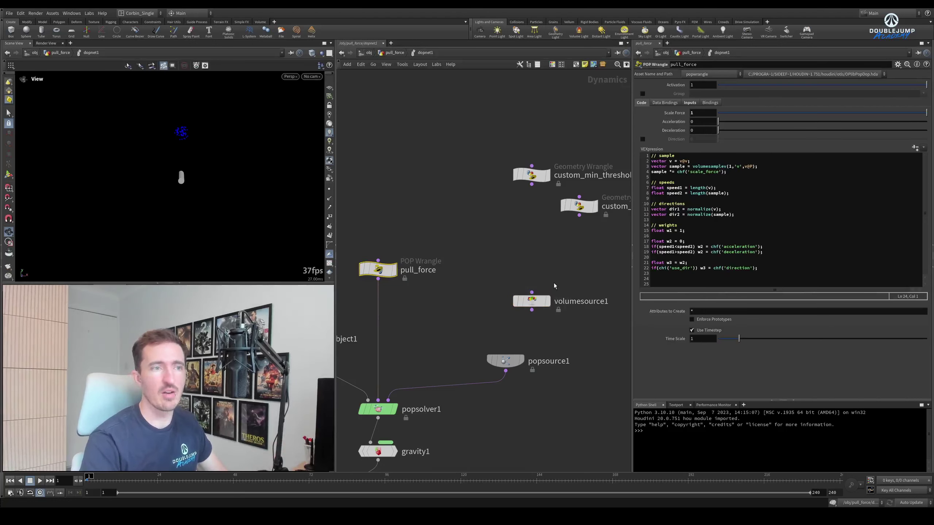
{"action": "left_click", "coordinate": [532, 301]}
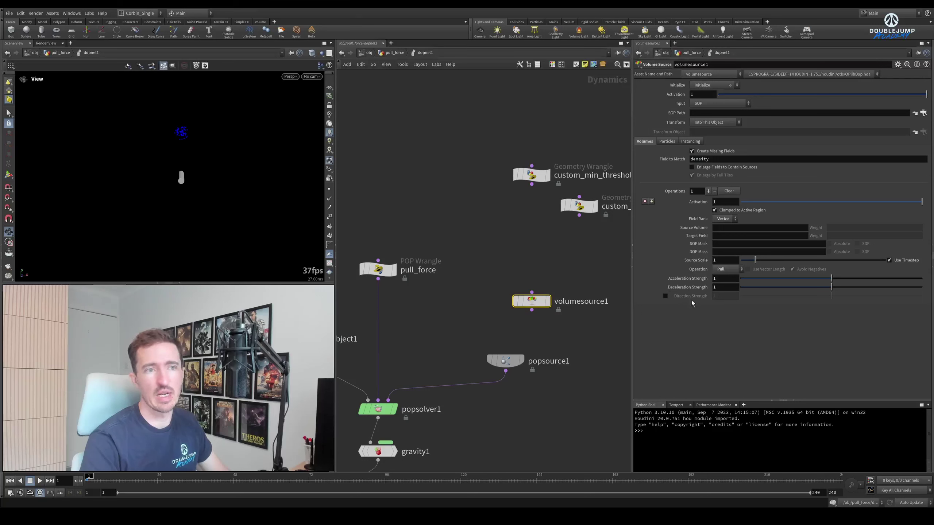
{"action": "left_click", "coordinate": [379, 270]}
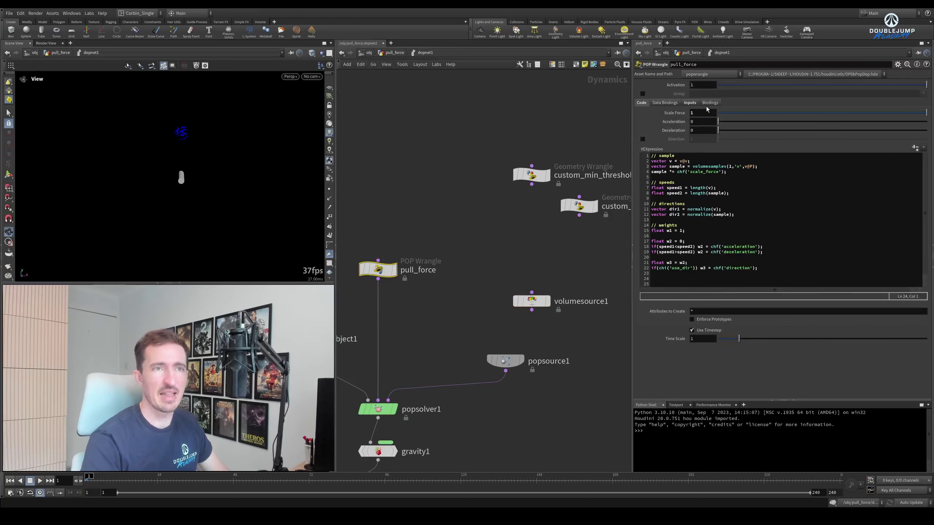
- Add a `// calculate` comment below the weights section of pull_force's VEX code and start a new line
{"action": "left_click", "coordinate": [727, 276]}
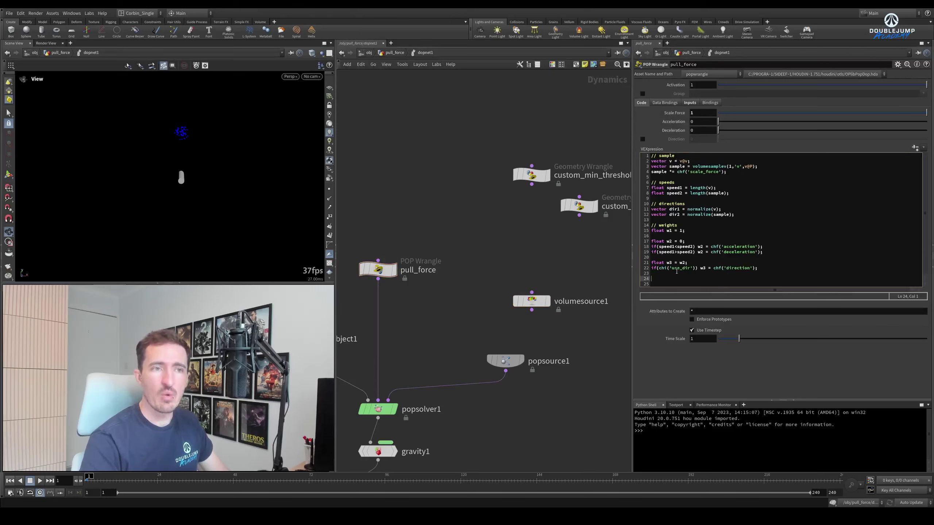
{"action": "type", "text": "// "}
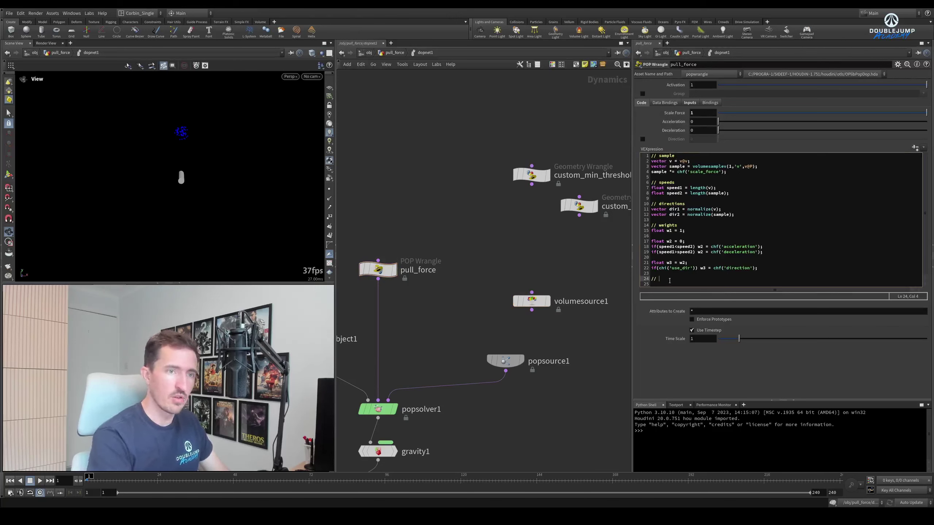
{"action": "type", "text": "calculate"}
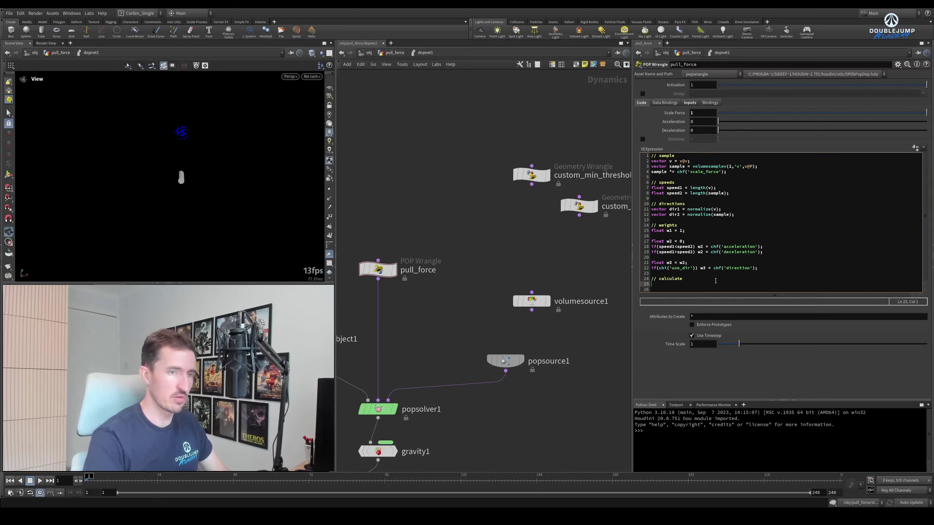
{"action": "key", "text": "Return"}
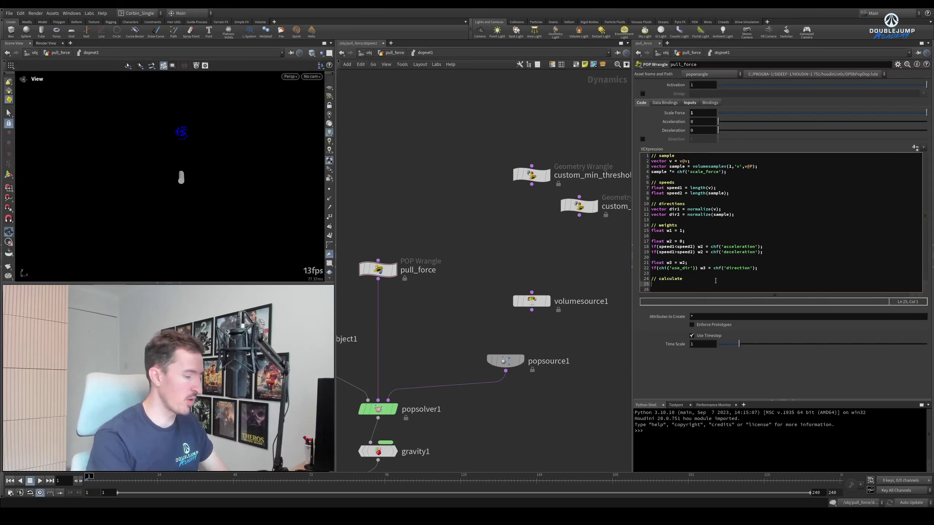
- Declare the speed variable below the calculate comment as a division of two empty bracketed expressions: `float speed = () / ();`
{"action": "type", "text": "float speed ="}
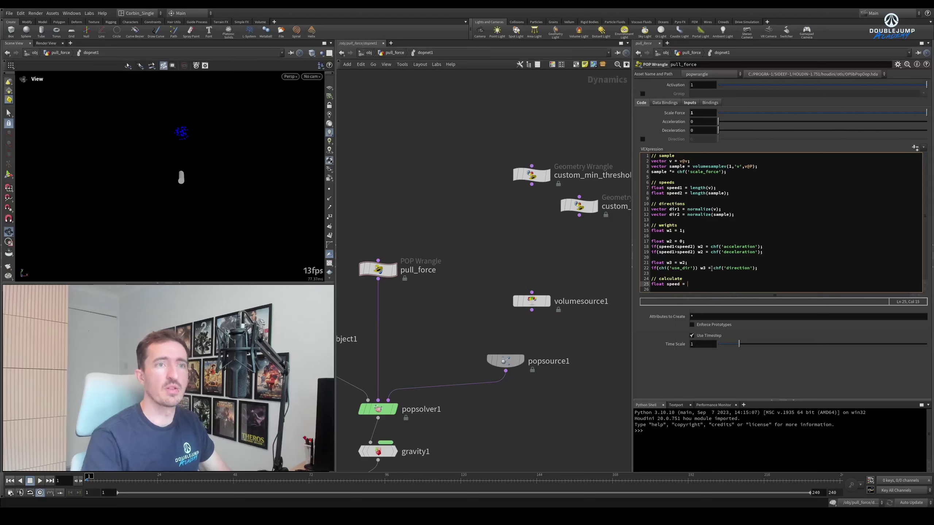
{"action": "left_click", "coordinate": [681, 187]}
{"action": "key", "text": "Down"}
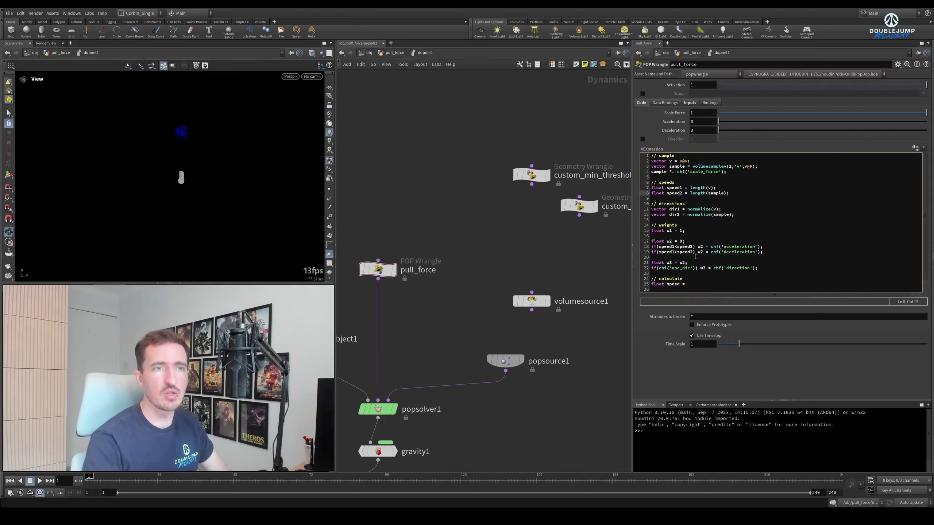
{"action": "left_click", "coordinate": [699, 288]}
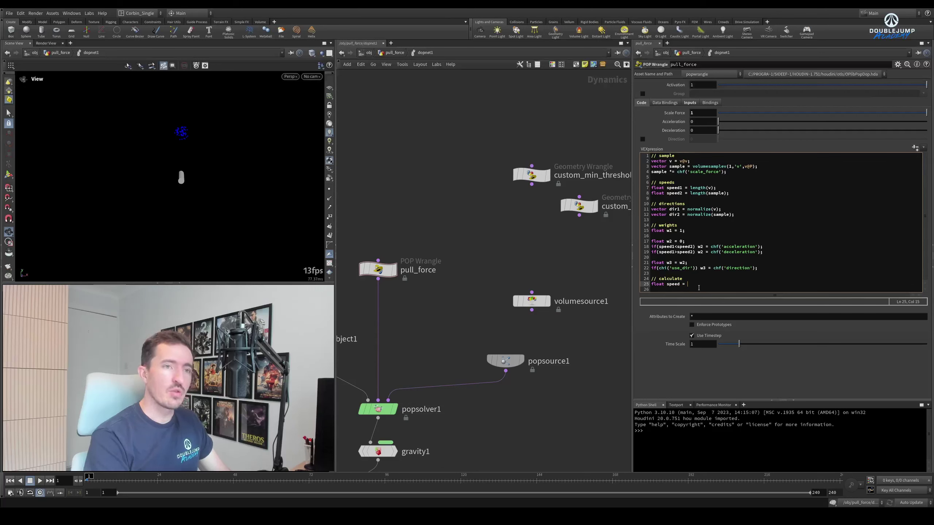
{"action": "type", "text": "()"}
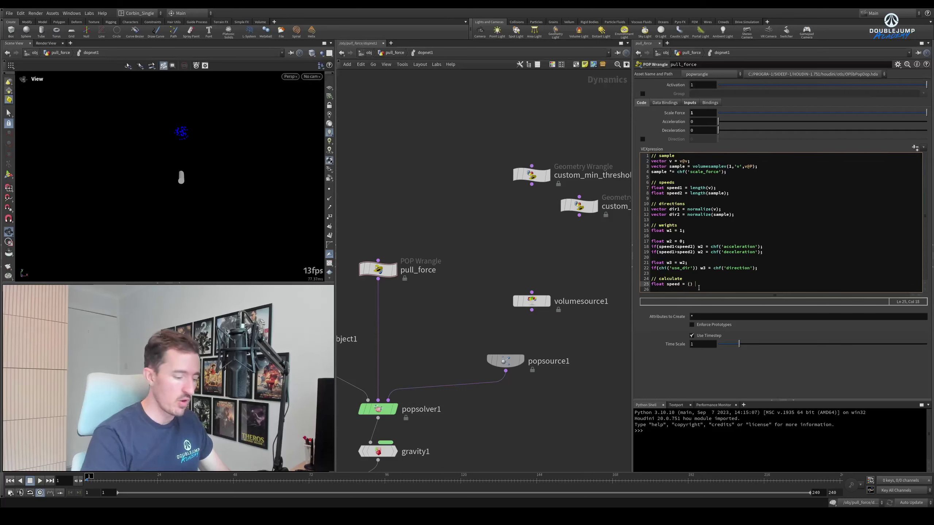
{"action": "type", "text": " / ();"}
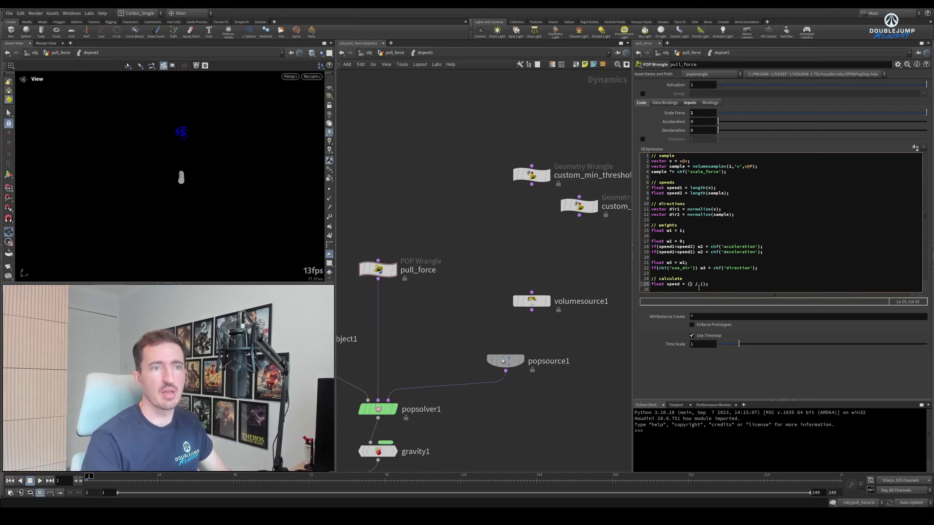
{"action": "left_click", "coordinate": [693, 286]}
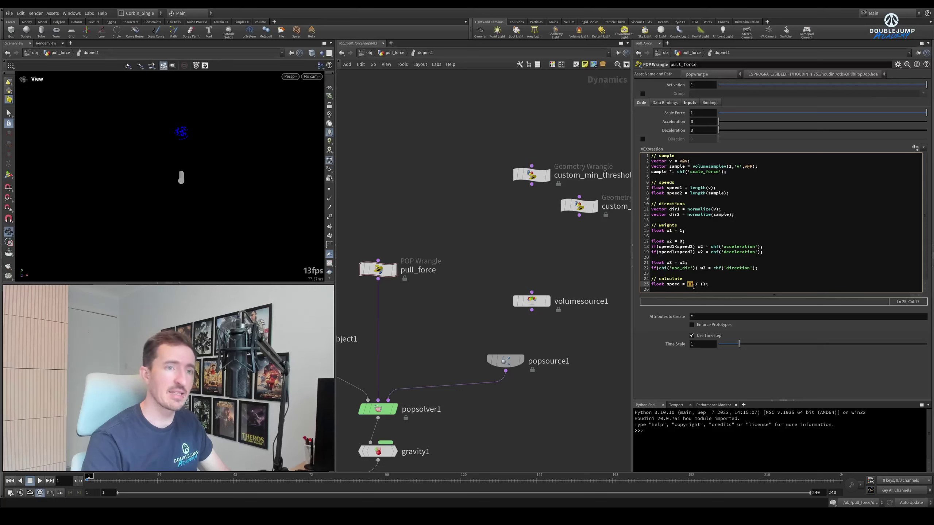
{"action": "left_click", "coordinate": [706, 285]}
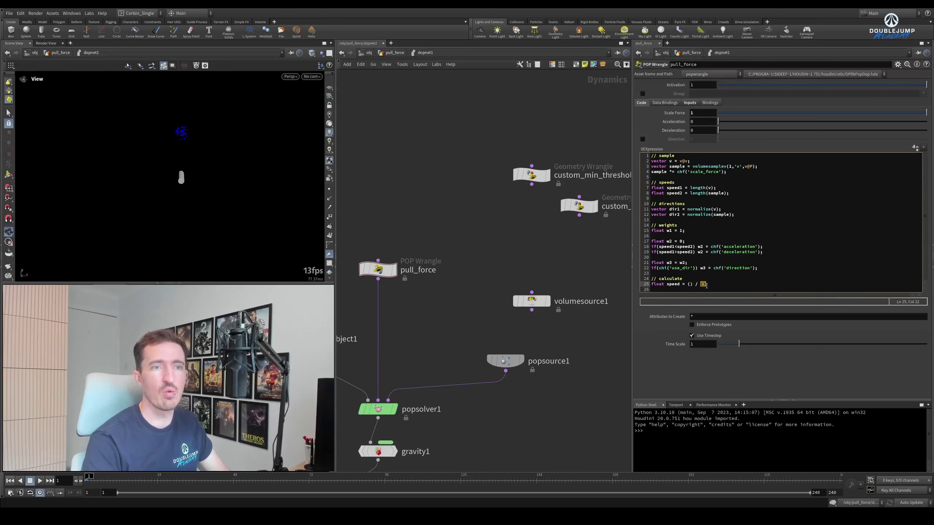
{"action": "left_click", "coordinate": [709, 285]}
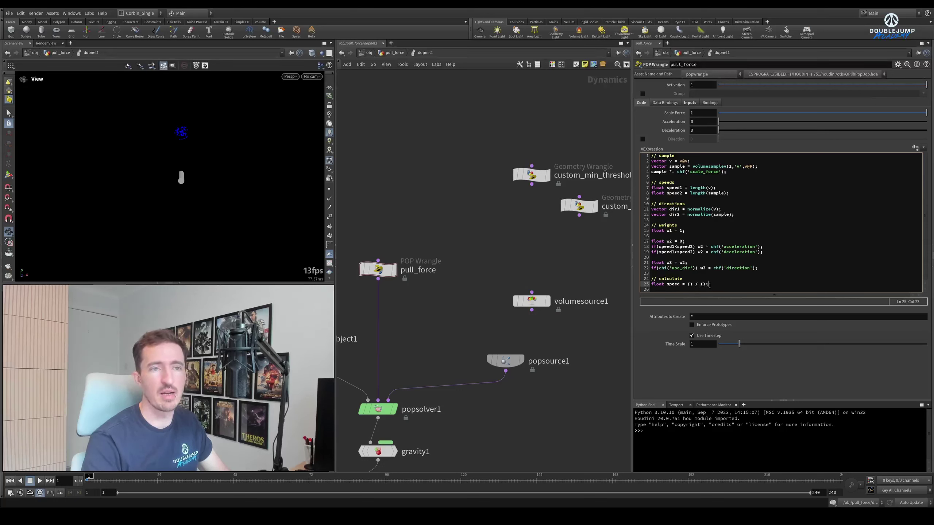
- Fill in the speed formula as a weighted average: `((speed1 * w1) + (speed2 * w2)) / (w1 + w2);`
{"action": "left_click", "coordinate": [691, 285]}
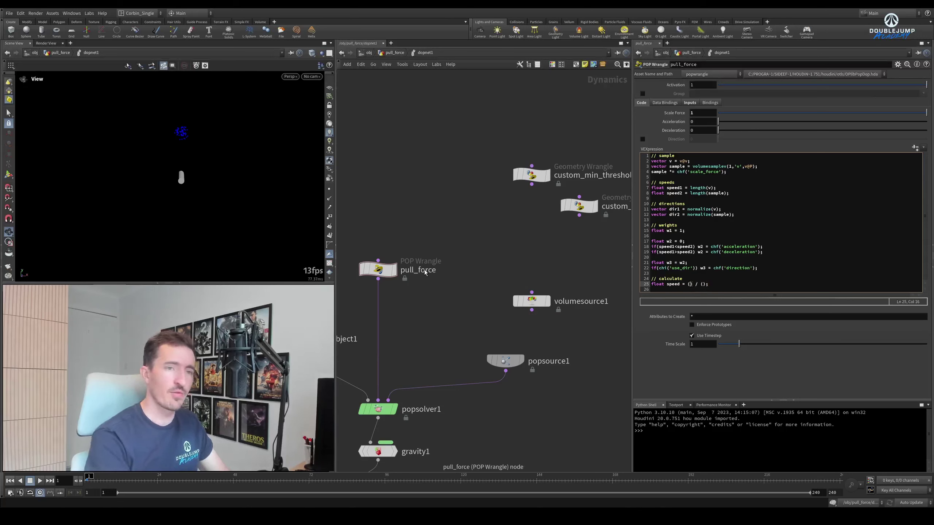
{"action": "type", "text": "()"}
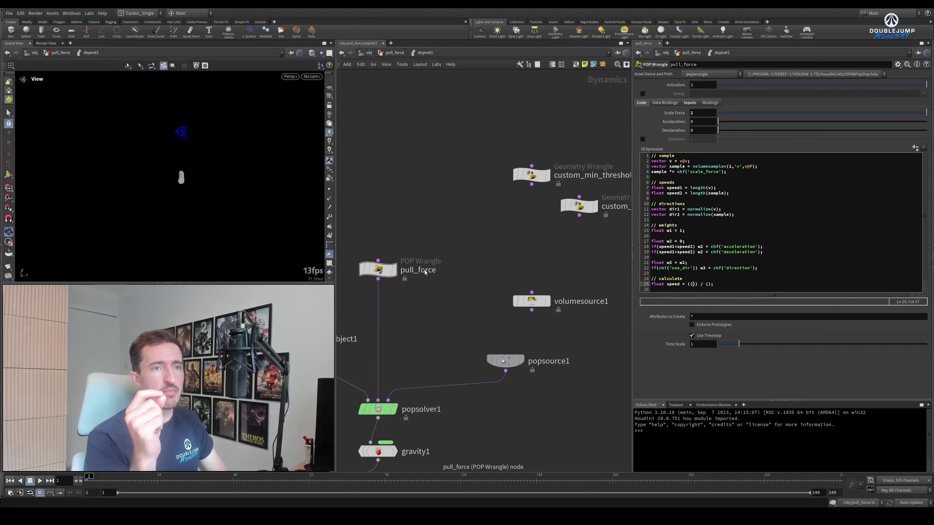
{"action": "type", "text": "speed1"}
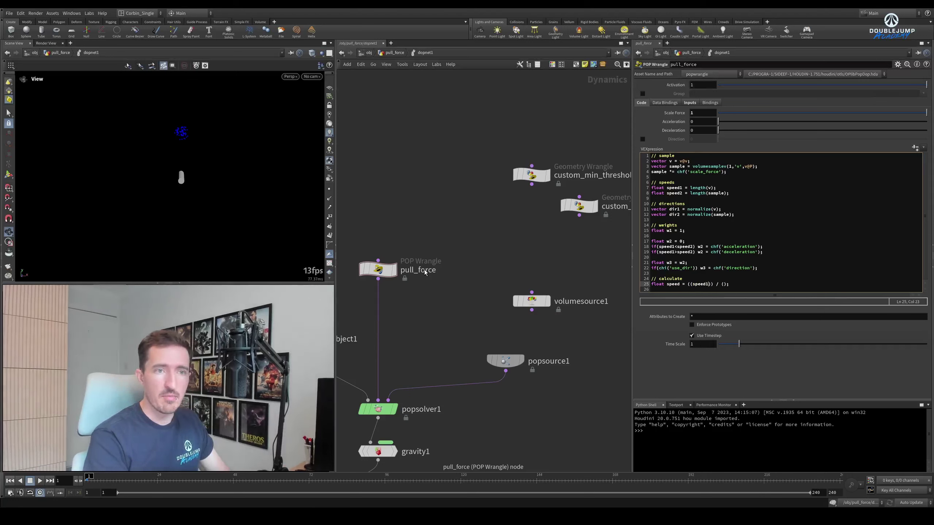
{"action": "type", "text": " * w1)"}
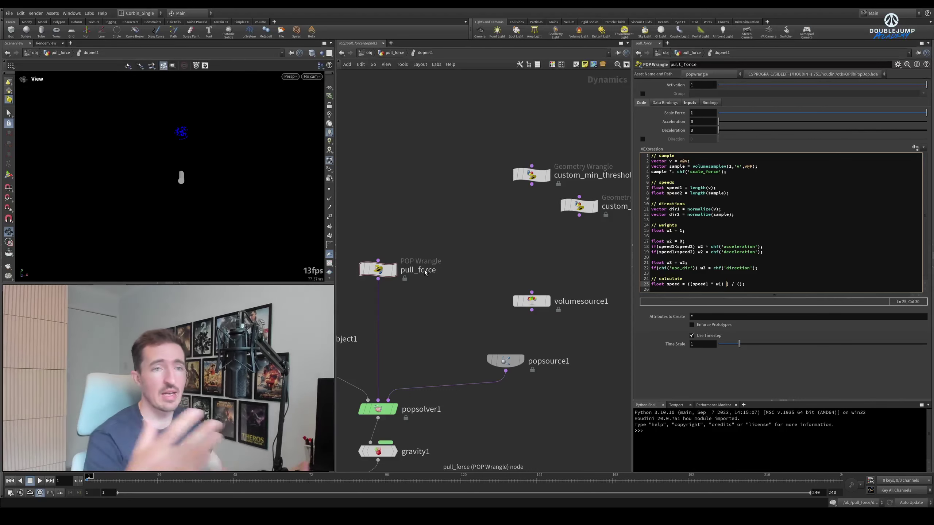
{"action": "type", "text": "+ ()"}
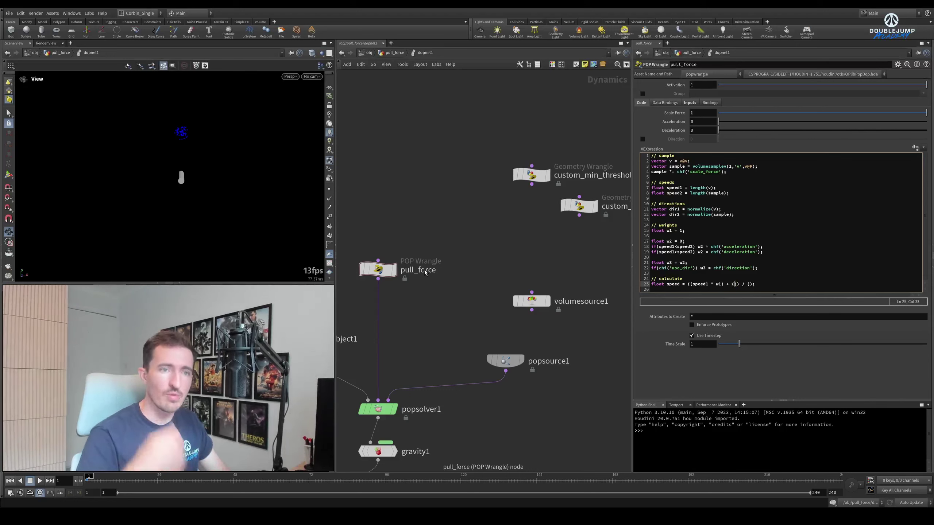
{"action": "type", "text": "speed2 * w2"}
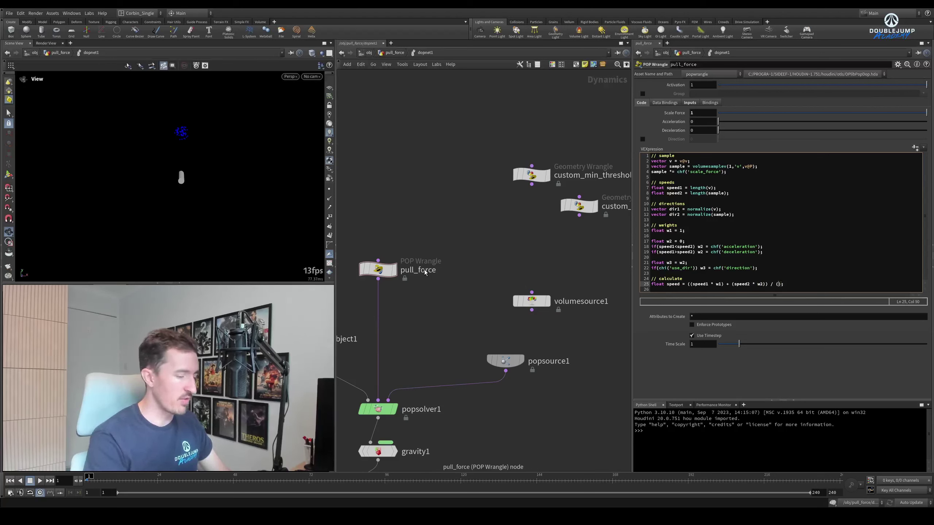
{"action": "type", "text": "w1 + "}
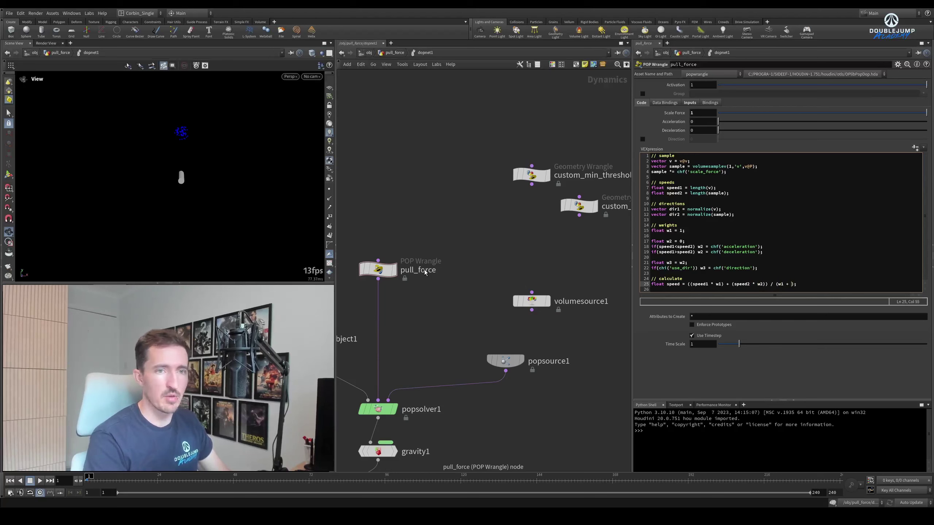
{"action": "type", "text": "w2"}
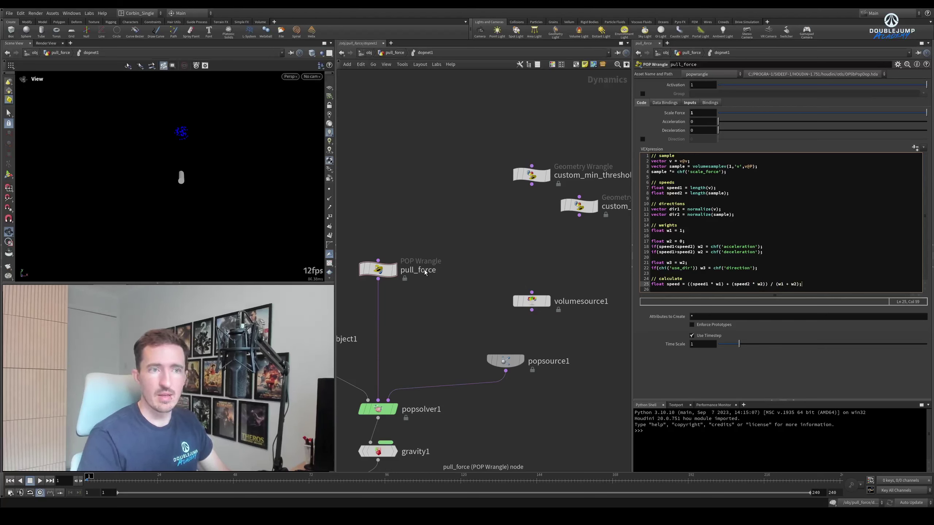
{"action": "type", "text": ");"}
- Start the direction average on the line below speed with `vector dir = ((dir1 * w1)) / ();`
{"action": "key", "text": "Return"}
{"action": "type", "text": "vec"}
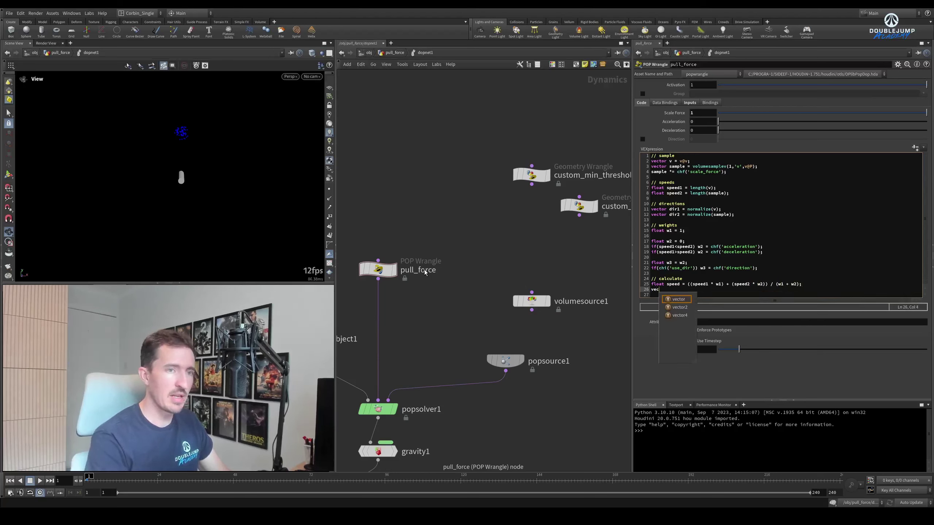
{"action": "type", "text": "tor dir ="}
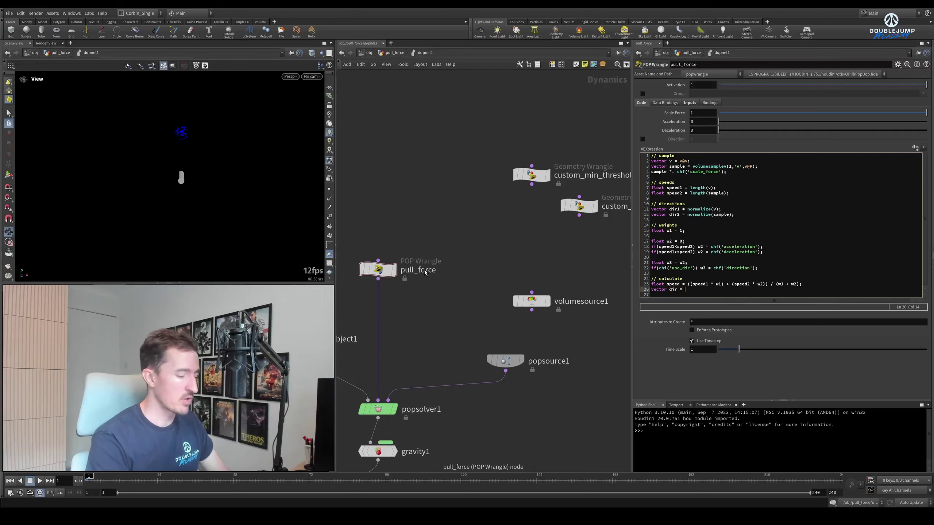
{"action": "type", "text": "("}
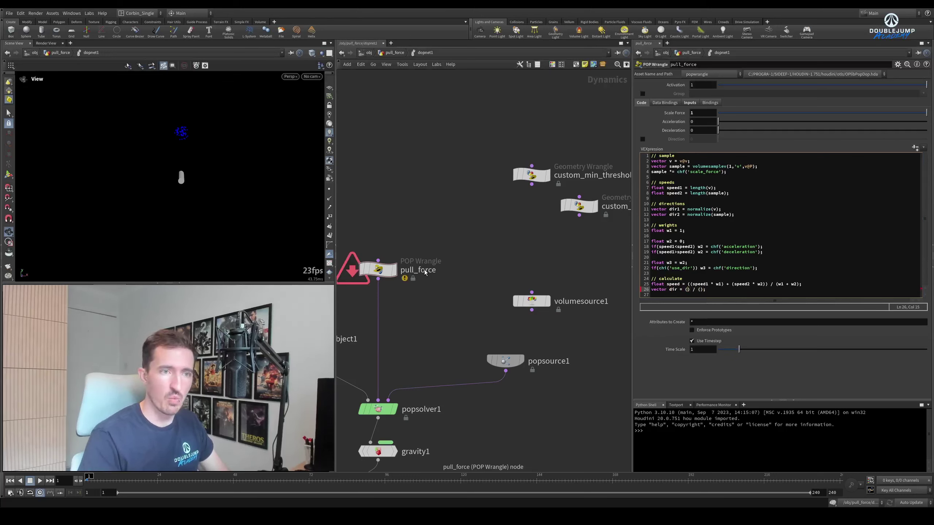
{"action": "type", "text": "()"}
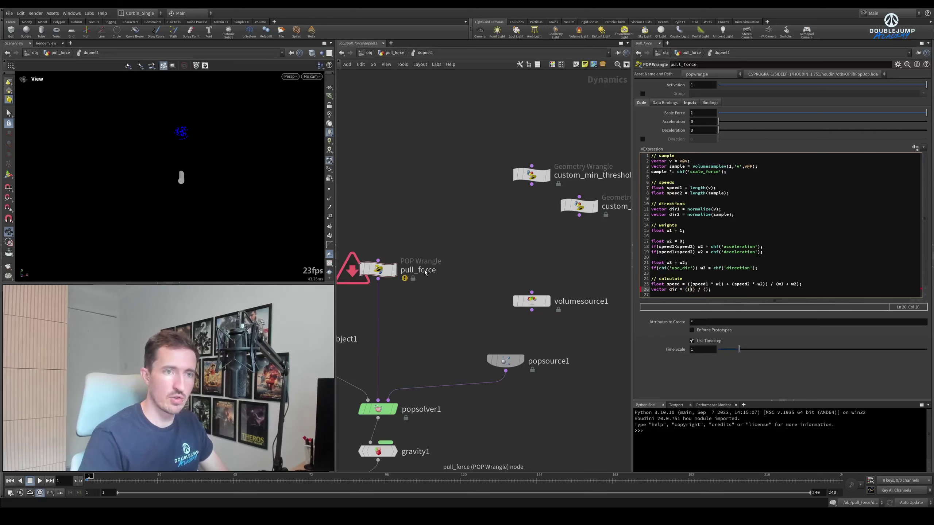
{"action": "type", "text": "dir1 * "}
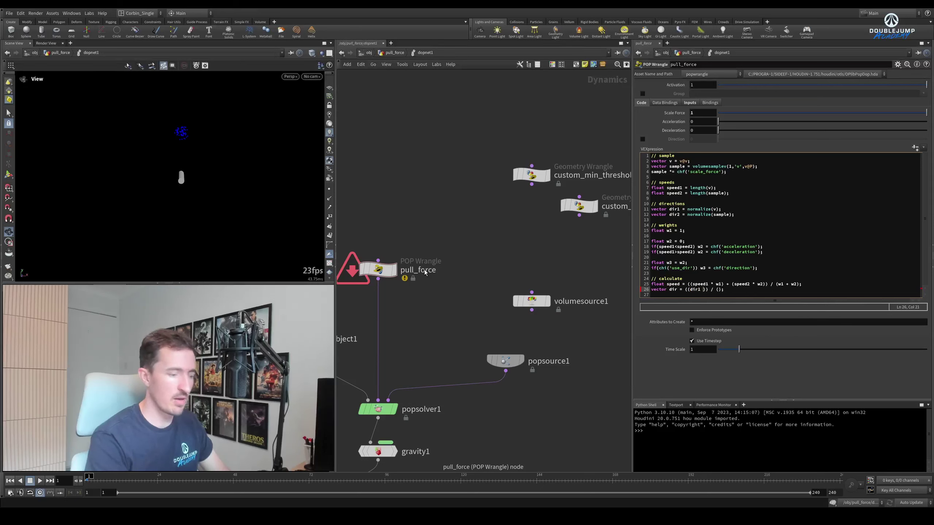
{"action": "type", "text": "w1"}
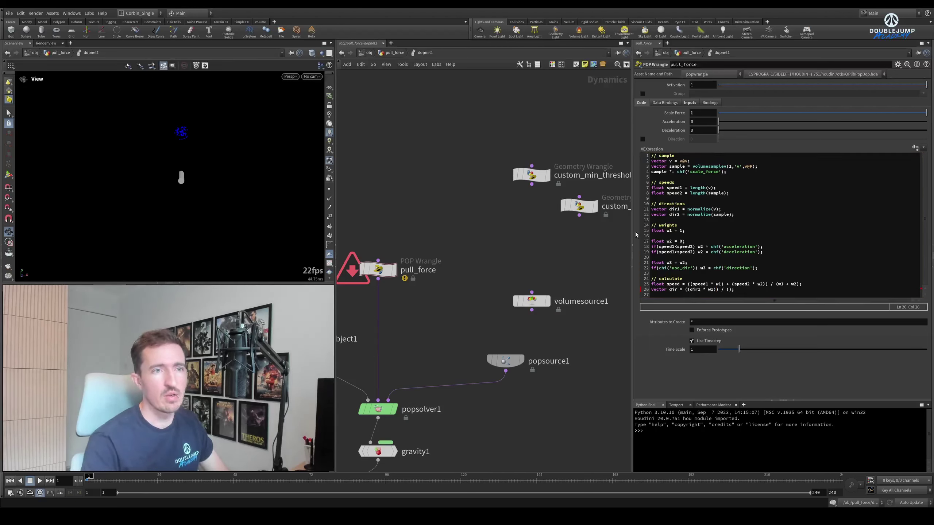
- Declare a separate direction weight, `float w1_dir = 1;`, directly below w1 in the weights section
{"action": "left_click", "coordinate": [694, 231]}
{"action": "key", "text": "Return"}
{"action": "type", "text": "float"}
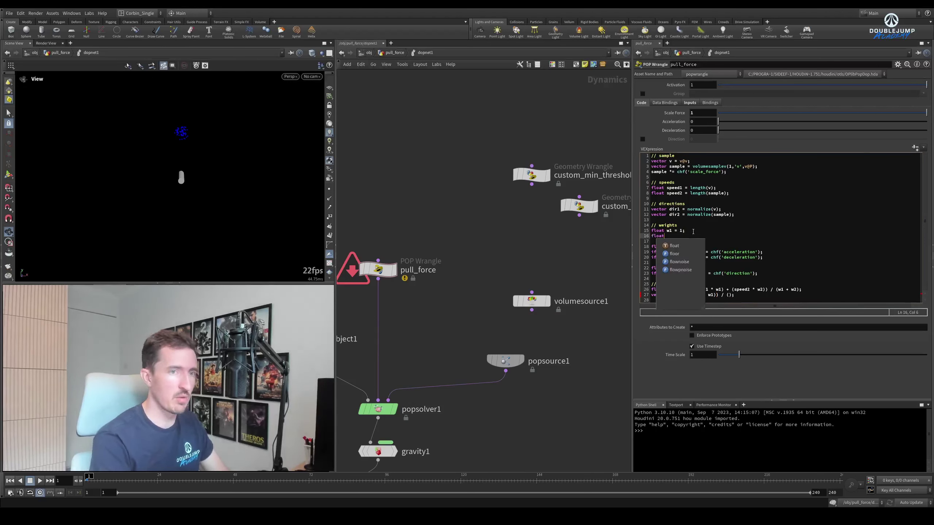
{"action": "type", "text": " w1_dir"}
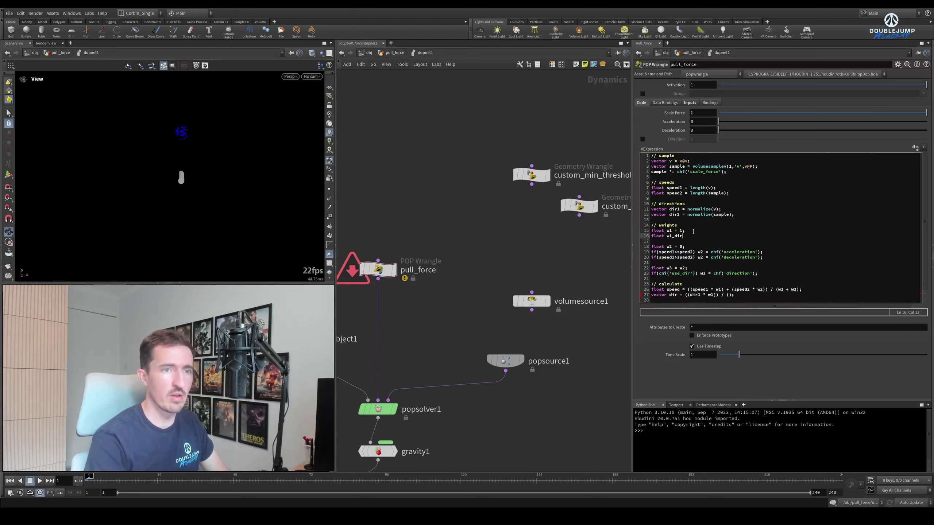
{"action": "key", "text": "Down"}
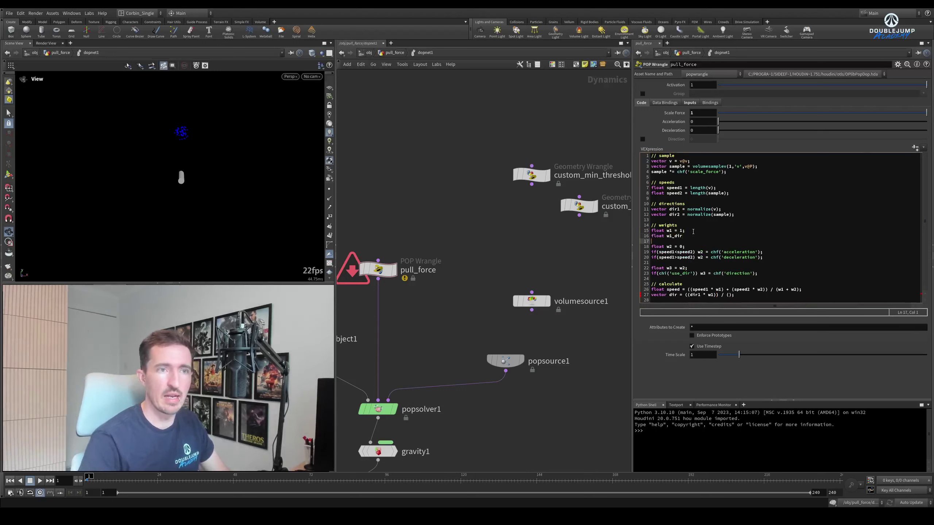
{"action": "left_click", "coordinate": [672, 268]}
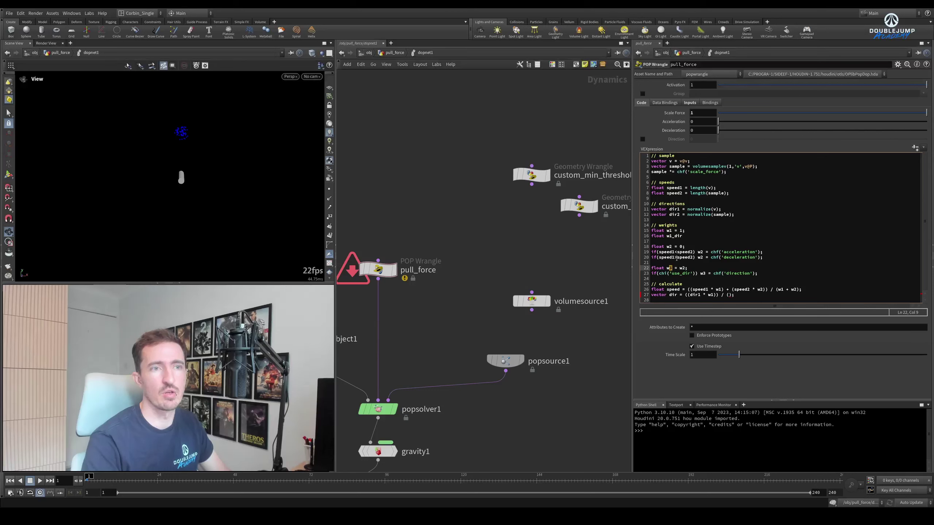
{"action": "left_click", "coordinate": [688, 237]}
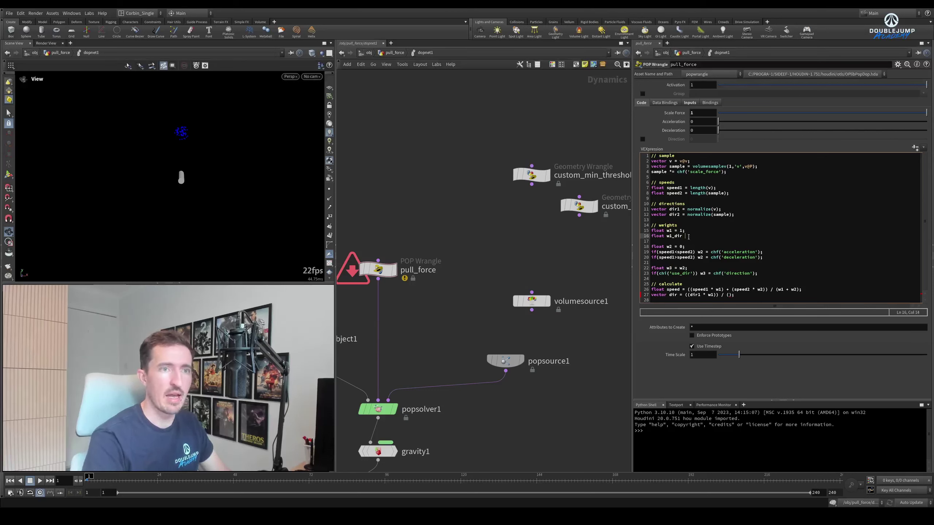
{"action": "type", "text": "= 1;"}
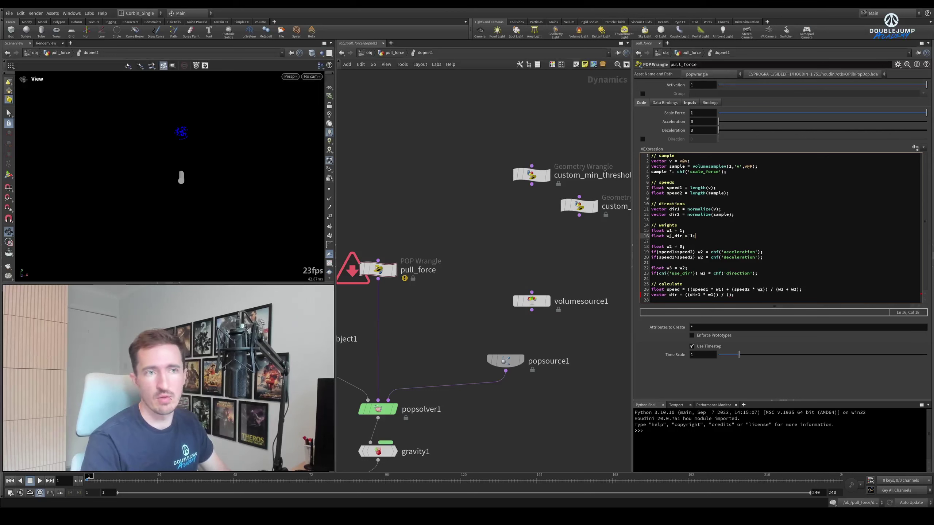
- Rename the w3 weight to `w2_dir` in both its declaration and the `use_dir` condition line
{"action": "left_click", "coordinate": [670, 268]}
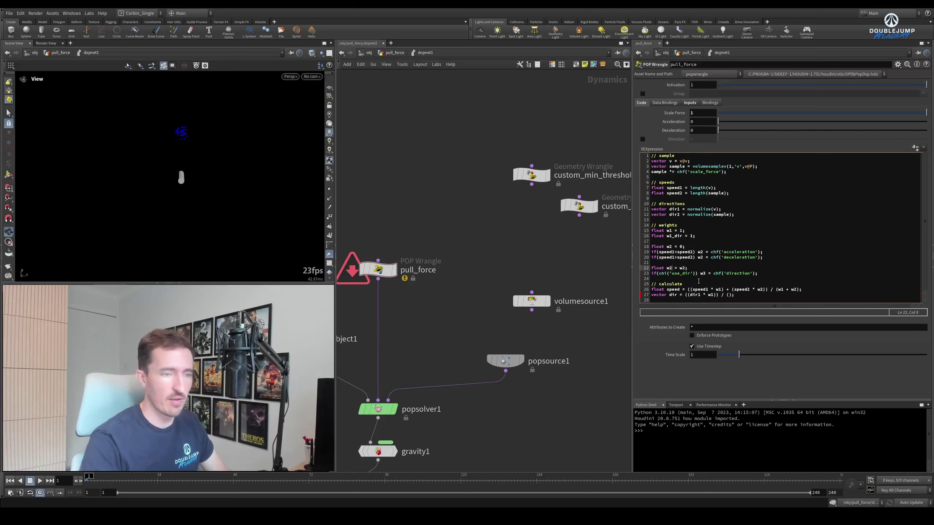
{"action": "key", "text": "Delete"}
{"action": "type", "text": "2_dir"}
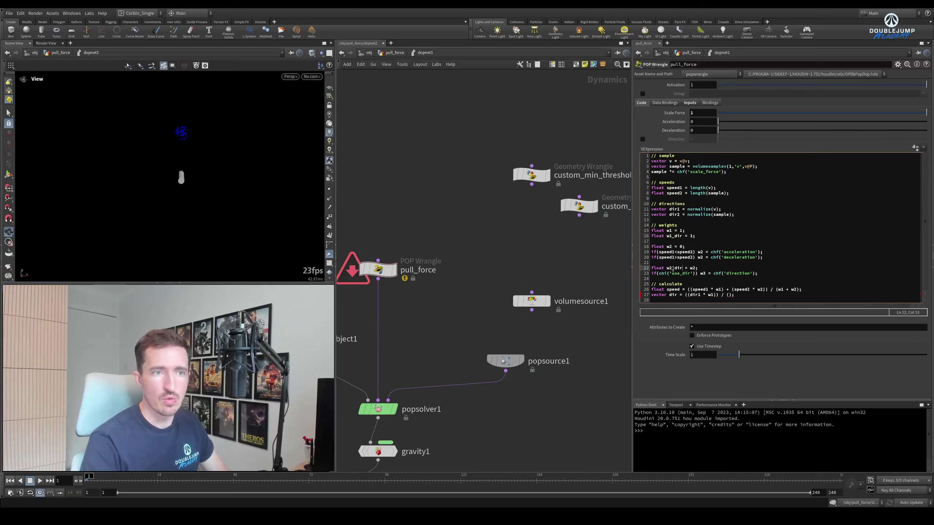
{"action": "left_click", "coordinate": [703, 274]}
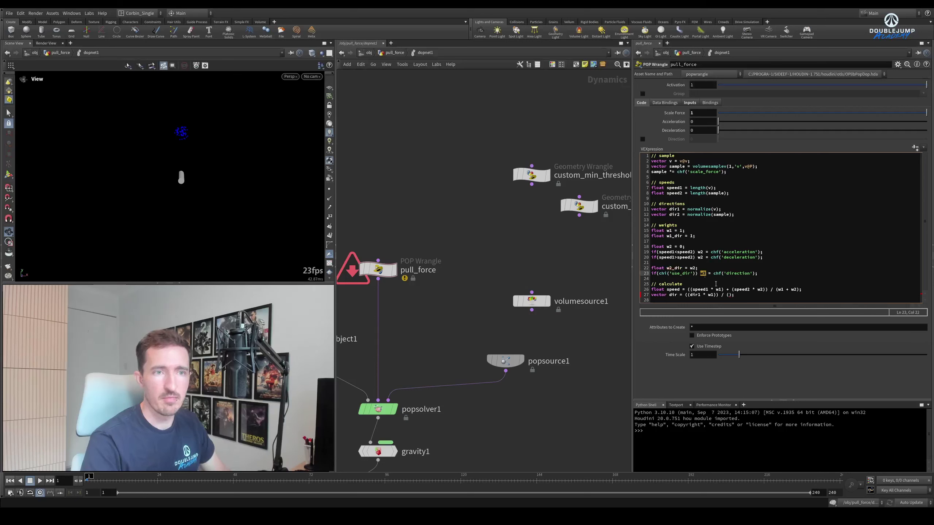
{"action": "key", "text": "Delete"}
{"action": "type", "text": "2_dir"}
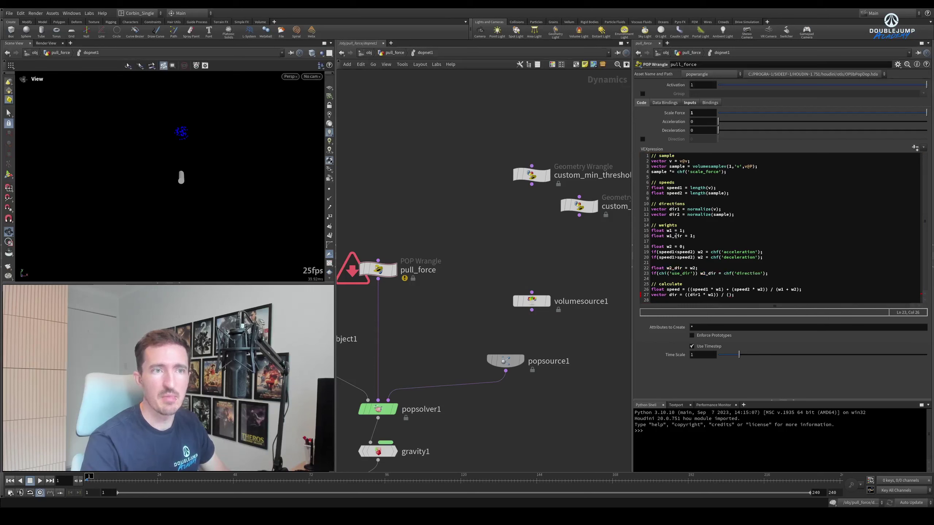
- Make the first direction weight follow the speed weight: `float w1_dir = w1;`
{"action": "left_click", "coordinate": [694, 236]}
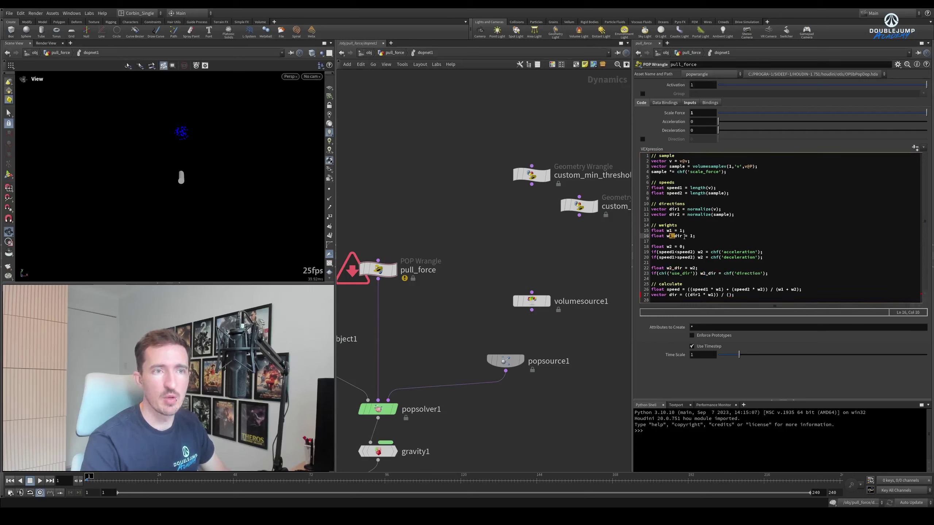
{"action": "left_click", "coordinate": [672, 247]}
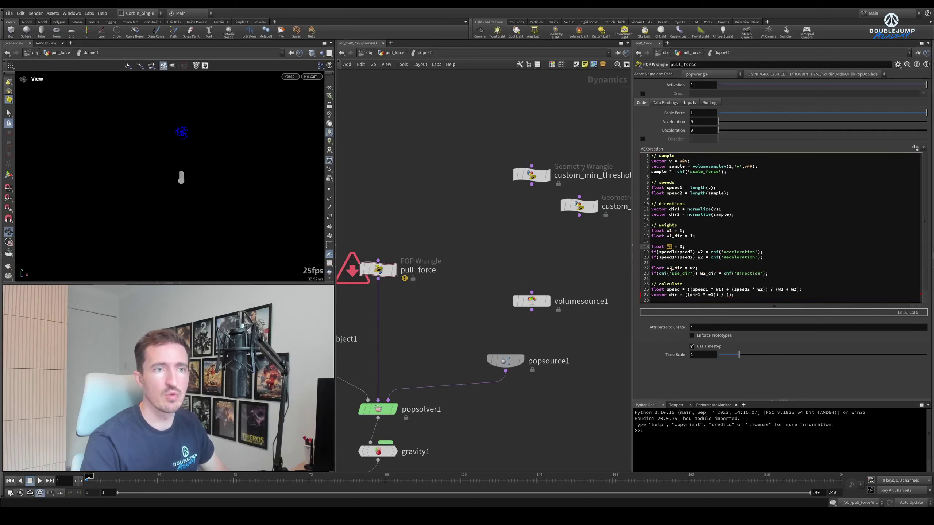
{"action": "left_click", "coordinate": [691, 235]}
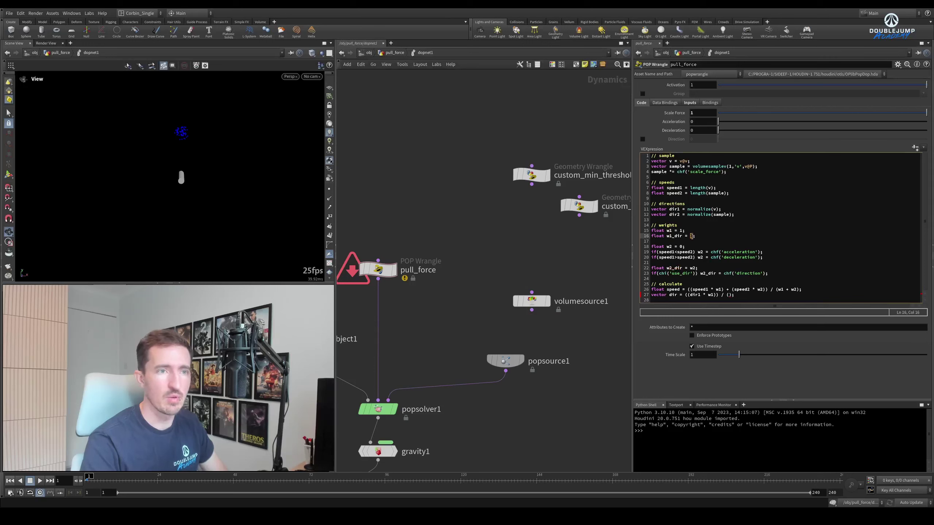
{"action": "type", "text": "w1"}
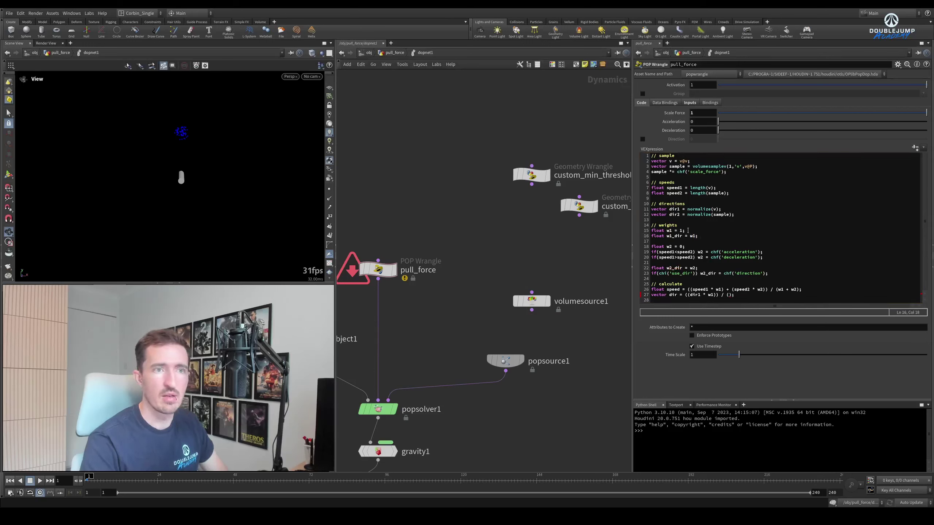
- Change the first weight in the dir formula to `w1_dir` and append a plus sign after that product
{"action": "left_click", "coordinate": [729, 295]}
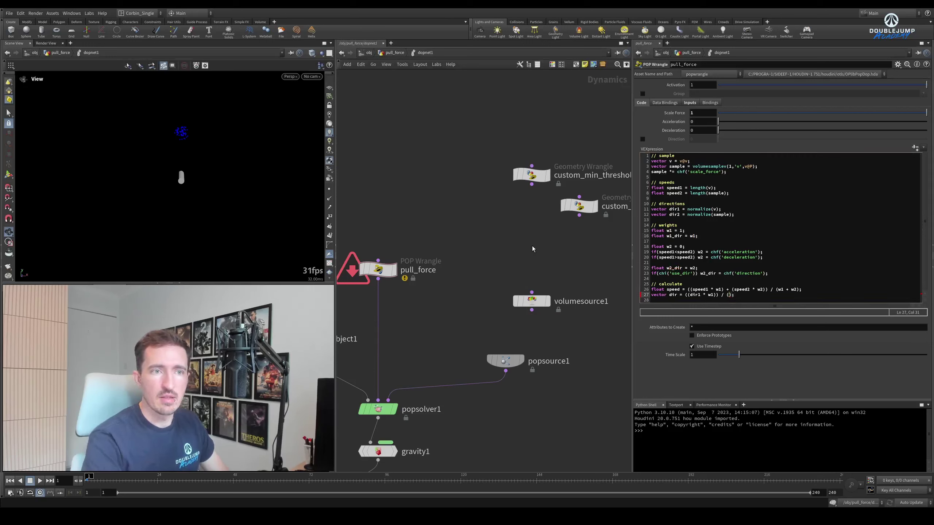
{"action": "key", "text": "Left"}
{"action": "key", "text": "Left"}
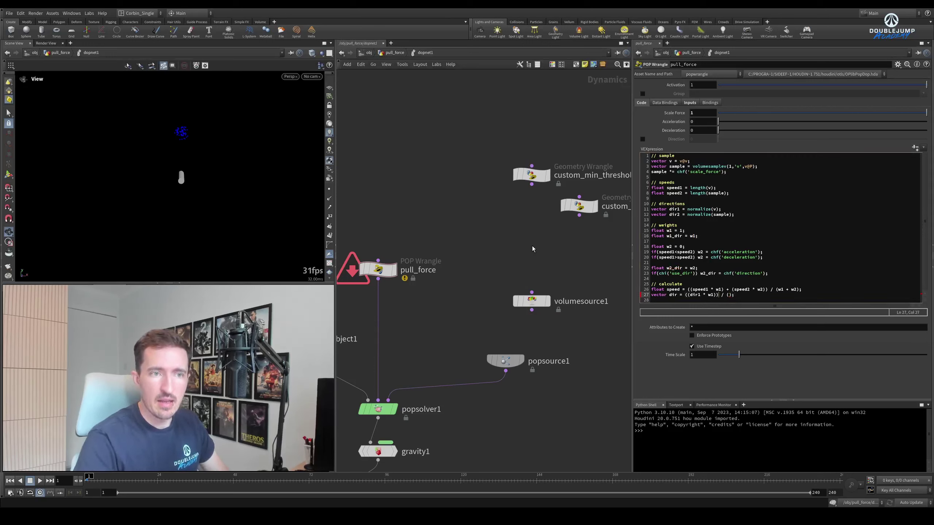
{"action": "key", "text": "Left"}
{"action": "key", "text": "Left"}
{"action": "key", "text": "Left"}
{"action": "type", "text": "+"}
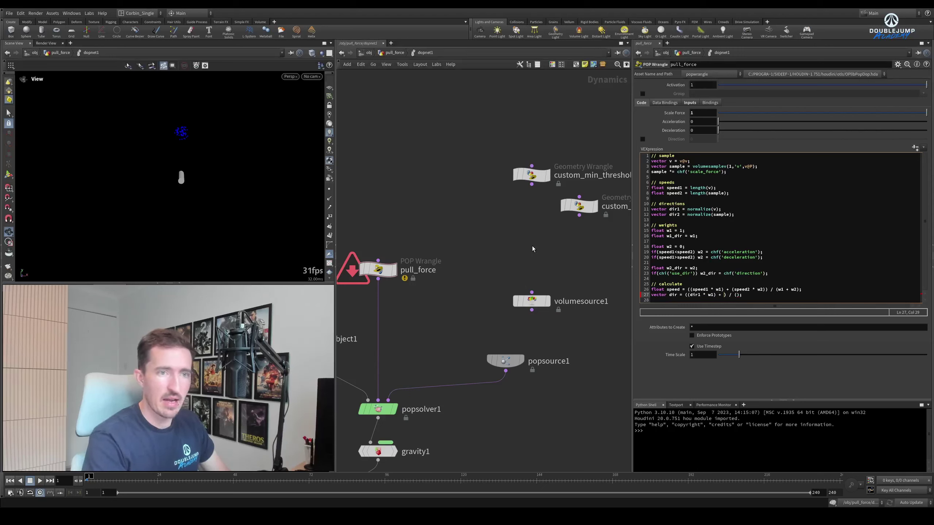
{"action": "key", "text": "Left"}
{"action": "key", "text": "Left"}
{"action": "key", "text": "Left"}
{"action": "key", "text": "Left"}
{"action": "type", "text": "_"}
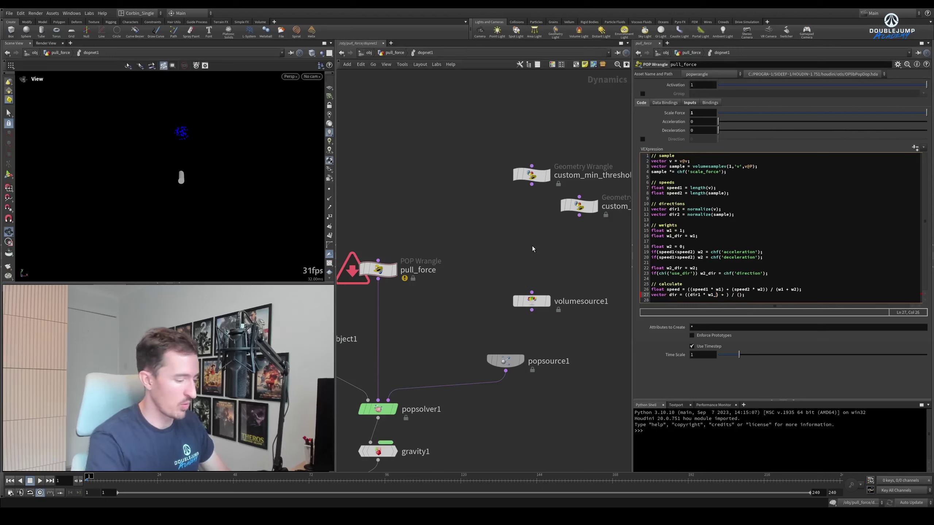
{"action": "type", "text": "dir) + "}
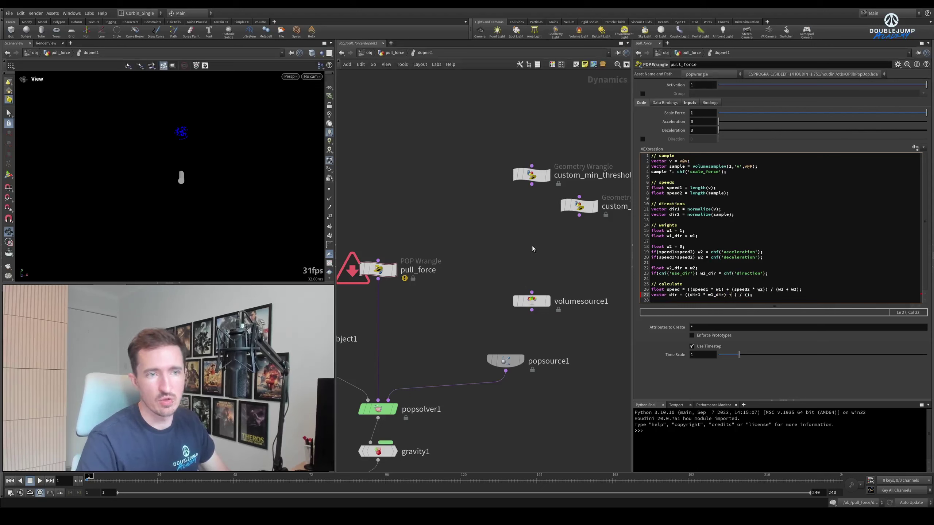
- Add the second weighted direction, `(dir2 * w2_dir)`, to the numerator of the dir formula
{"action": "type", "text": "("}
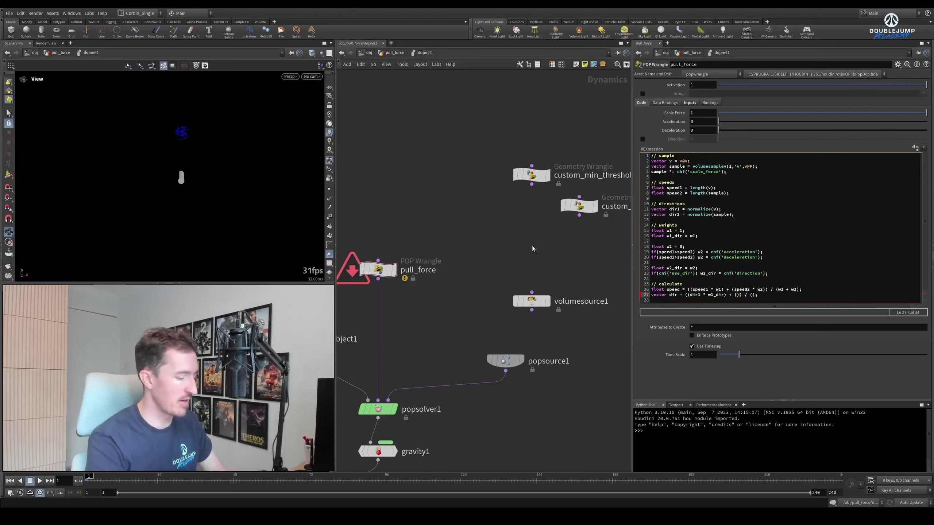
{"action": "type", "text": "dir2"}
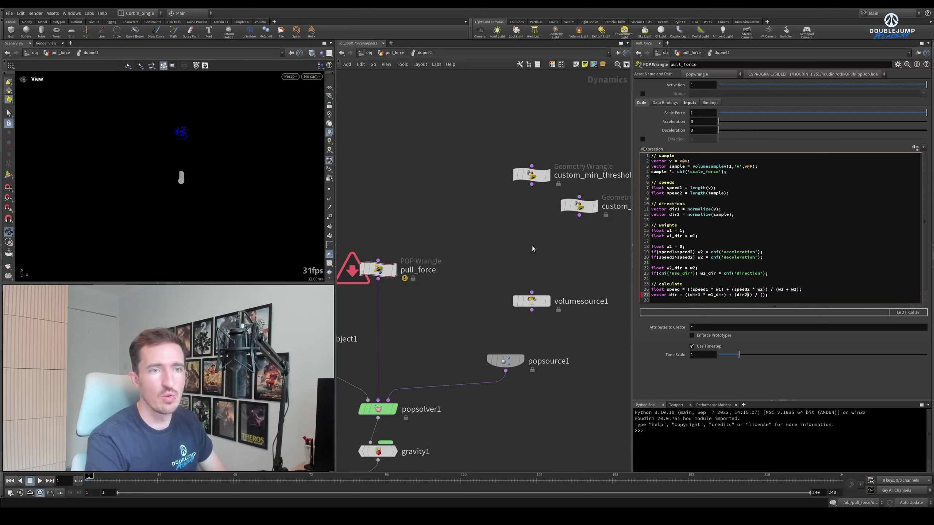
{"action": "type", "text": " * "}
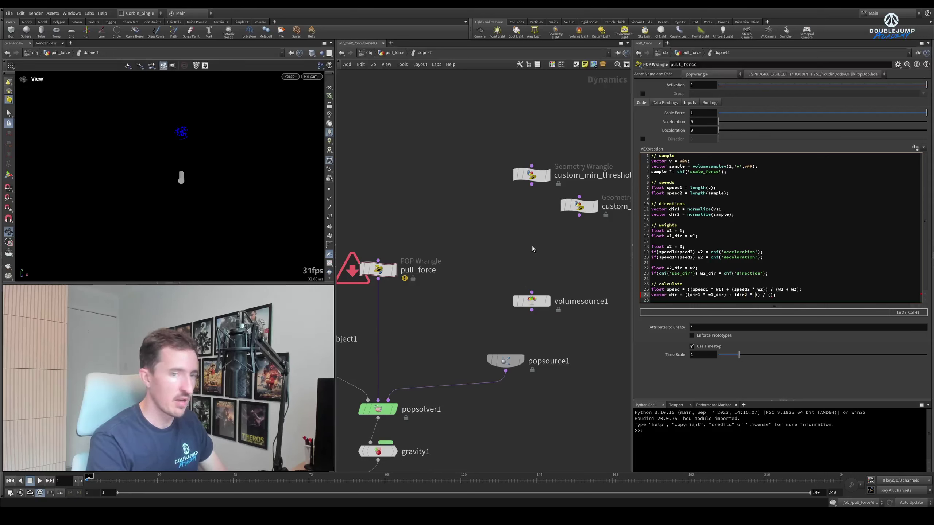
{"action": "type", "text": "w2_d"}
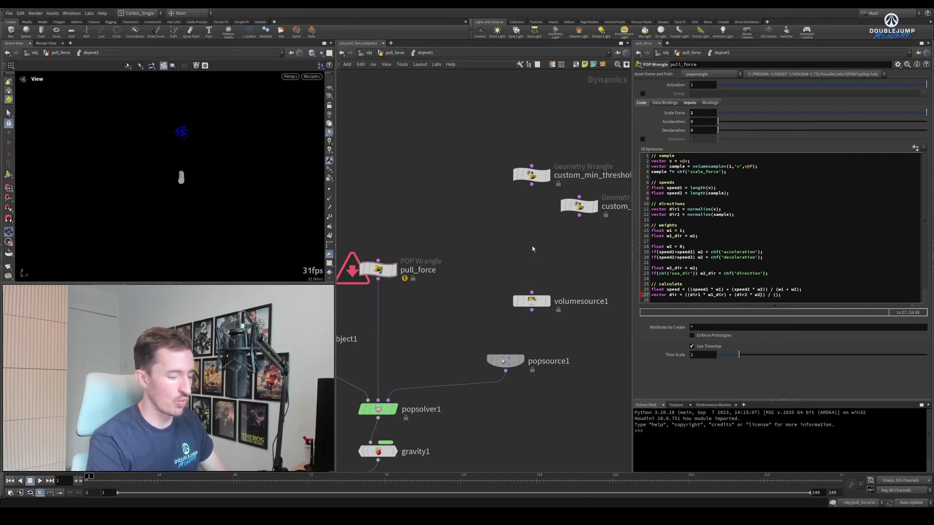
{"action": "type", "text": "ir"}
{"action": "key", "text": "Right"}
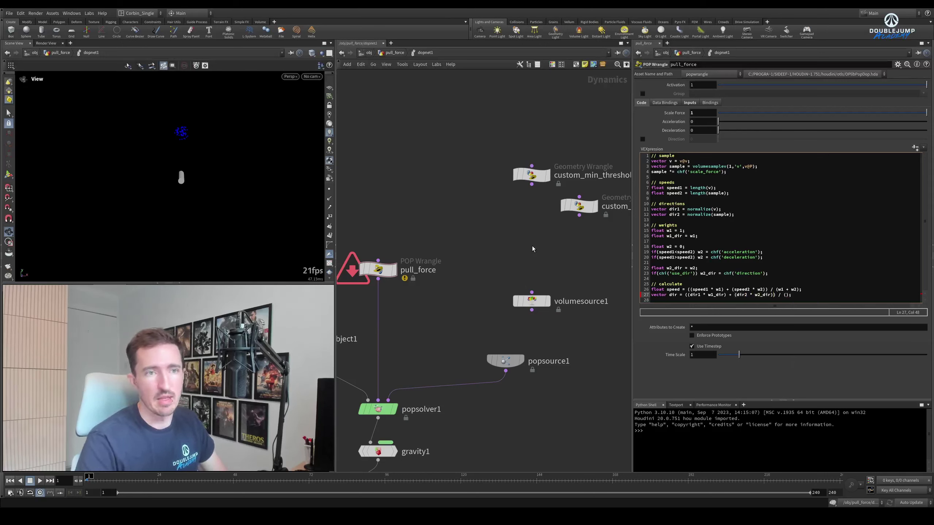
- Fill the dir formula's divisor with `(w1_dir + w2_dir)` and add blank lines below the statement
{"action": "type", "text": "/ ("}
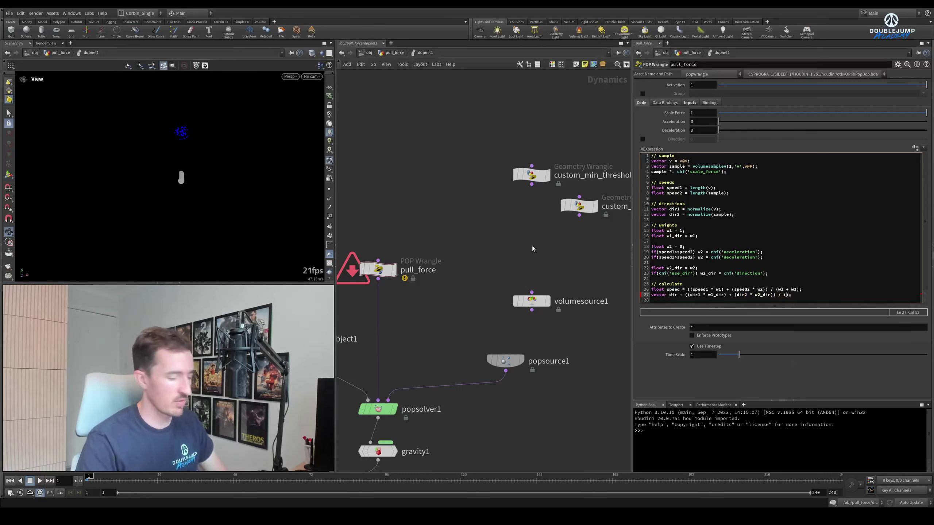
{"action": "type", "text": "w1_"}
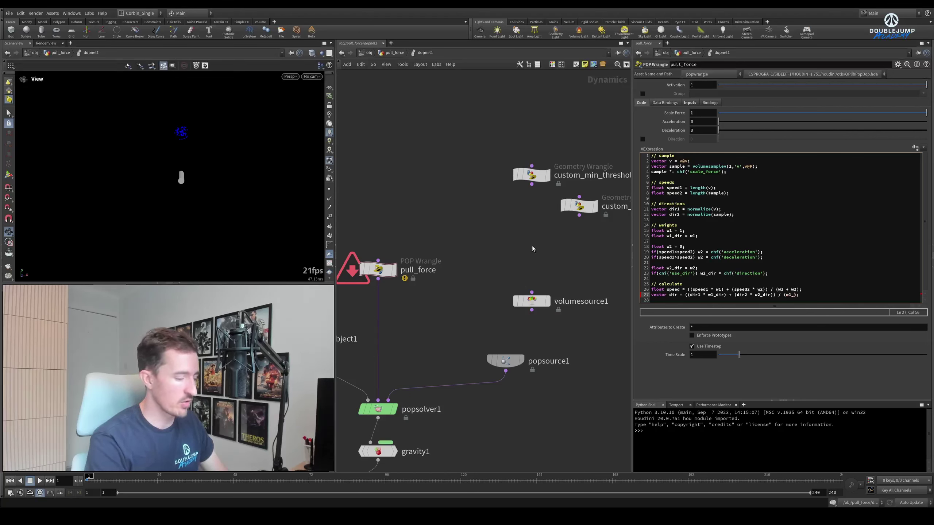
{"action": "type", "text": "dir"}
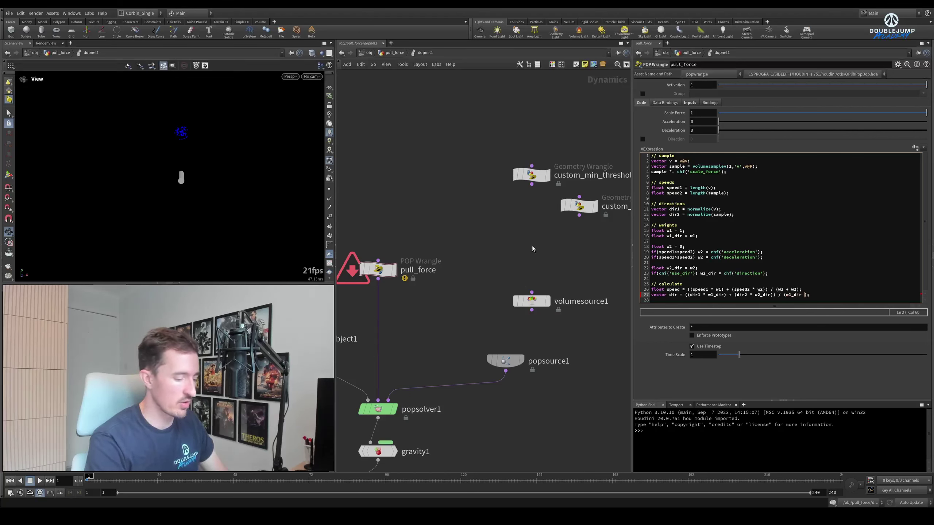
{"action": "type", "text": " +"}
{"action": "type", "text": "2_dir"}
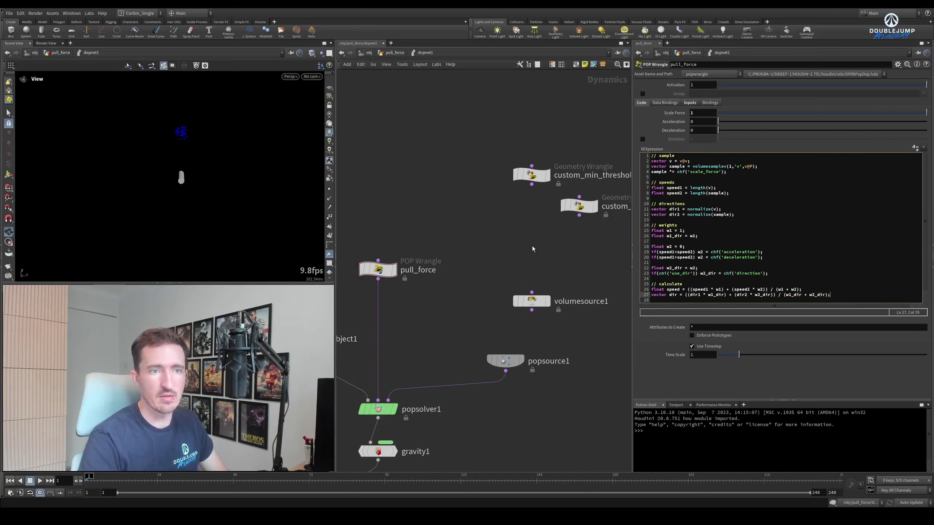
{"action": "key", "text": "Return"}
{"action": "key", "text": "Return"}
{"action": "key", "text": "Up"}
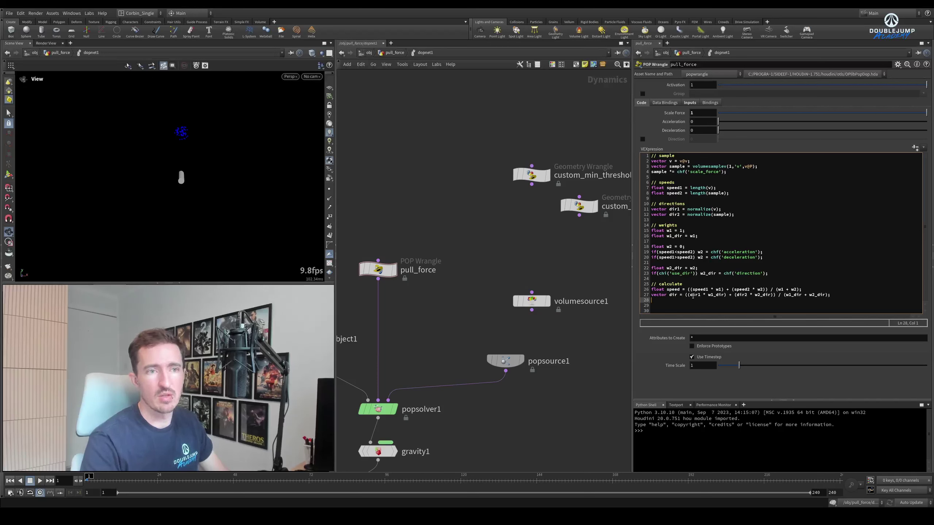
{"action": "left_click", "coordinate": [738, 294]}
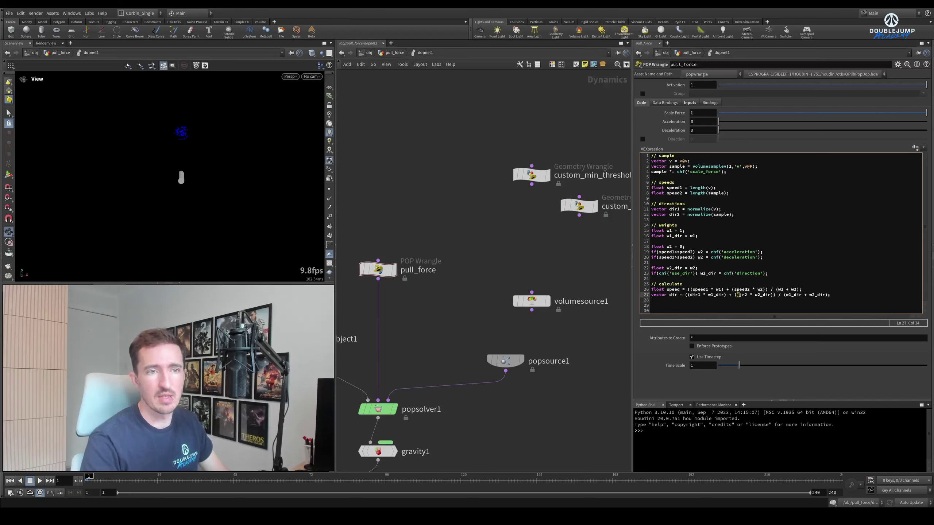
{"action": "left_click", "coordinate": [719, 295]}
{"action": "left_click", "coordinate": [784, 295]}
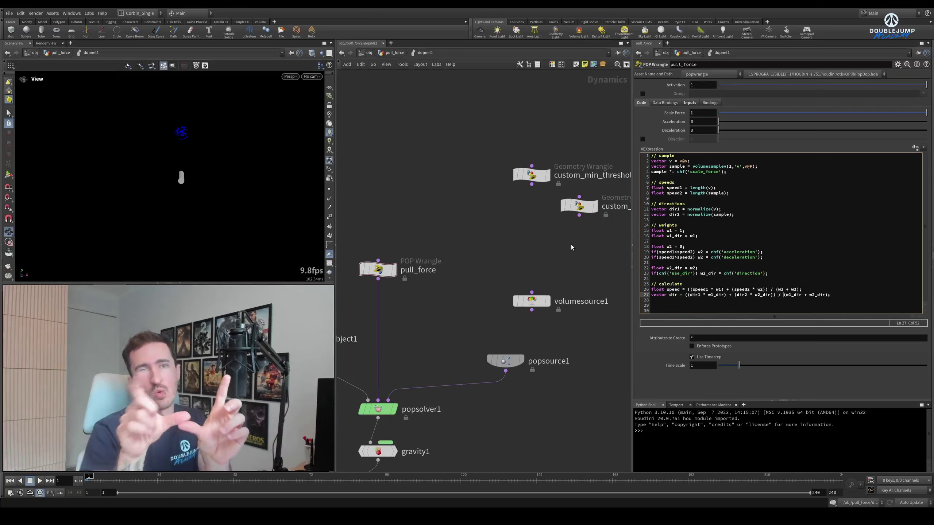
{"action": "left_click", "coordinate": [659, 302]}
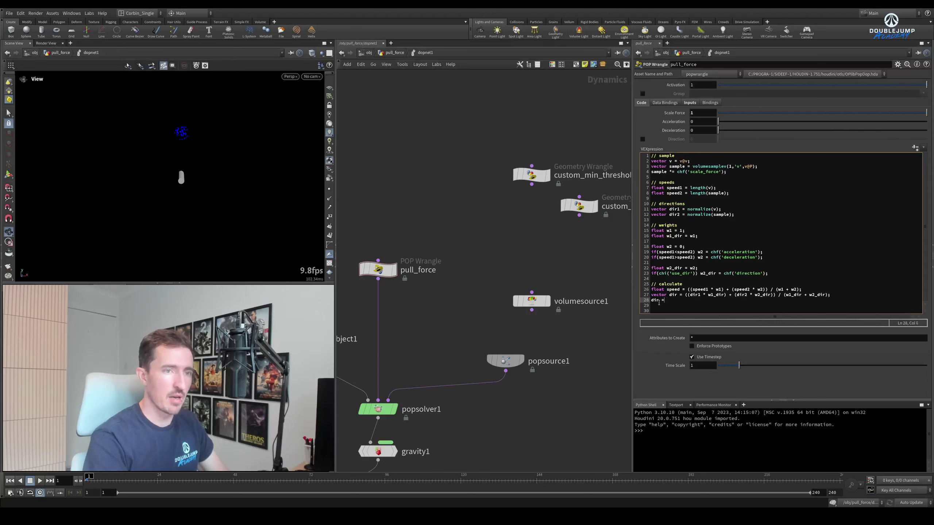
{"action": "key", "text": "BackSpace"}
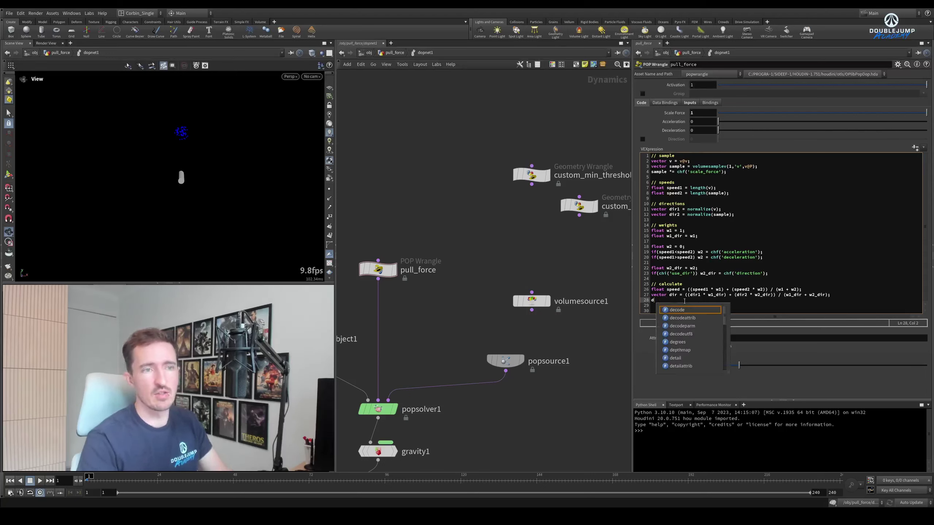
{"action": "key", "text": "BackSpace"}
- Add an `// OUT` section at the end of the code containing `v@v = normalize(dir) * speed;`
{"action": "left_click", "coordinate": [668, 305]}
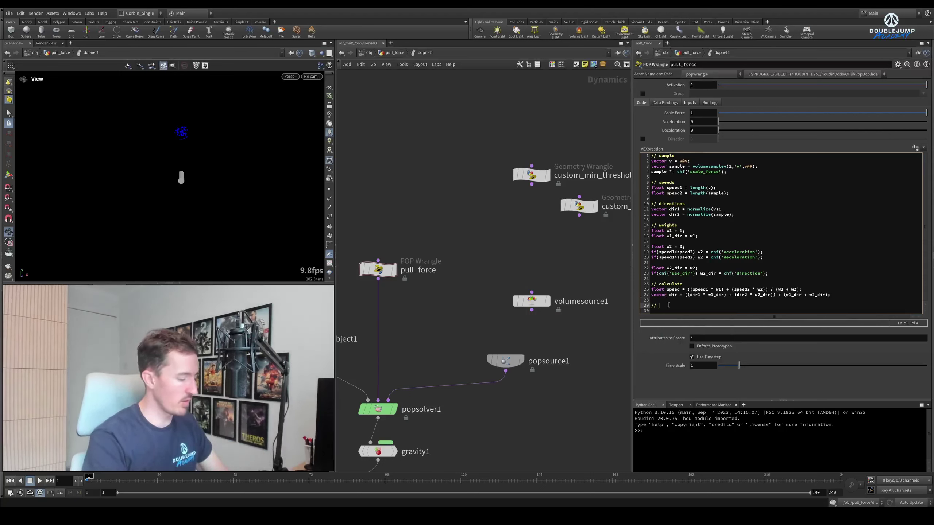
{"action": "type", "text": "// OUT"}
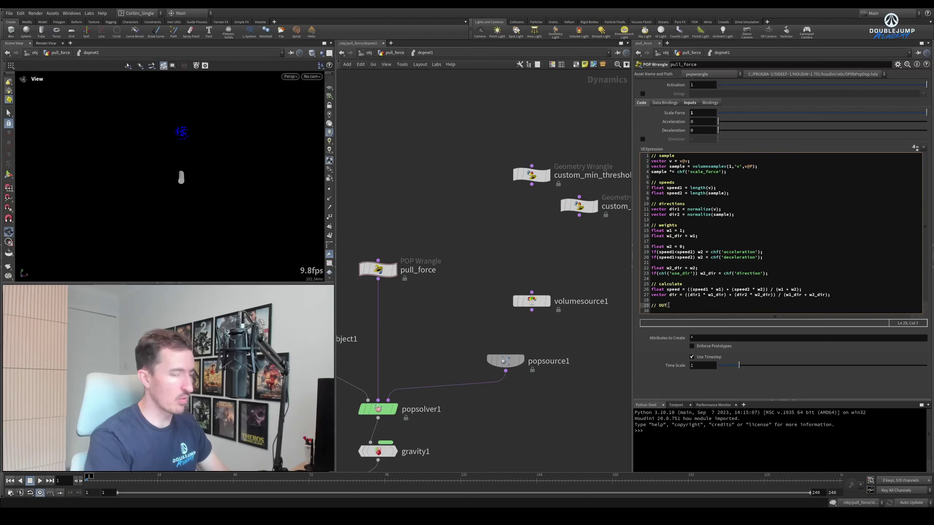
{"action": "key", "text": "Return"}
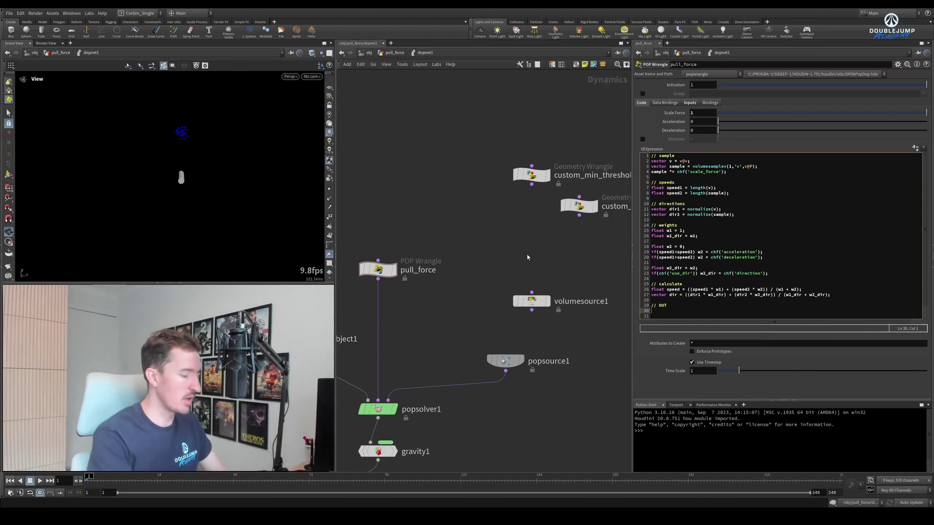
{"action": "type", "text": "v@ve"}
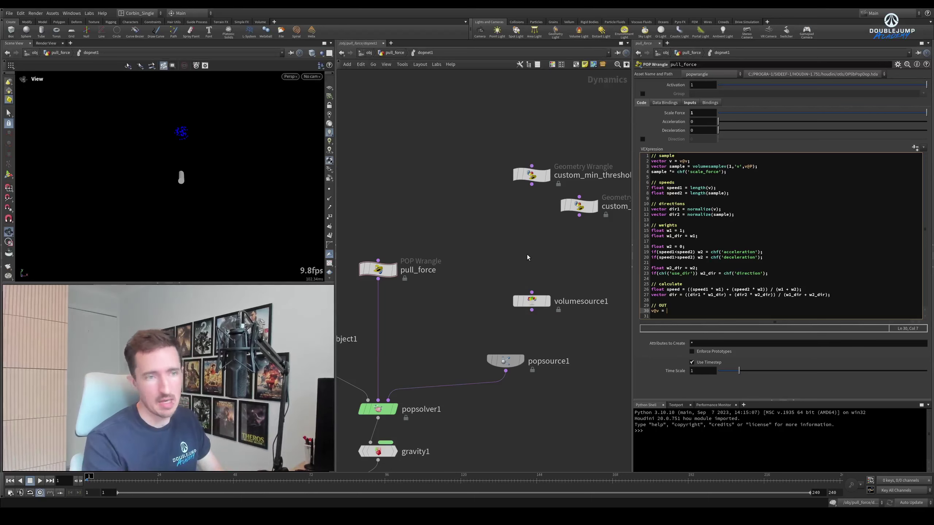
{"action": "type", "text": "normalize(dir"}
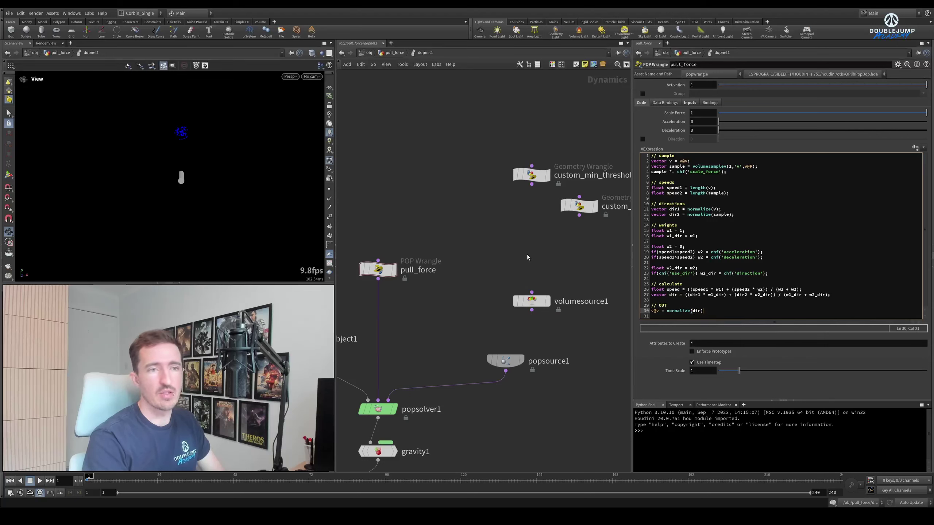
{"action": "type", "text": ") * "}
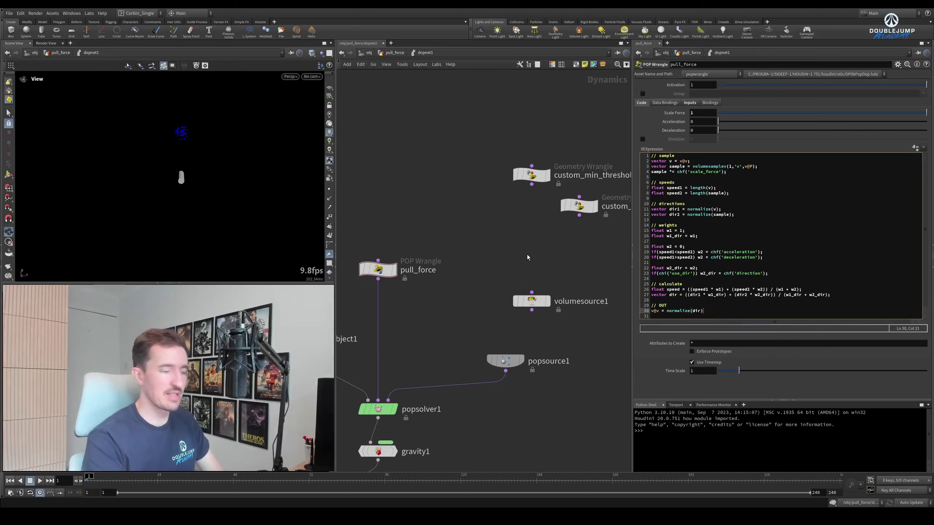
{"action": "type", "text": "speed;"}
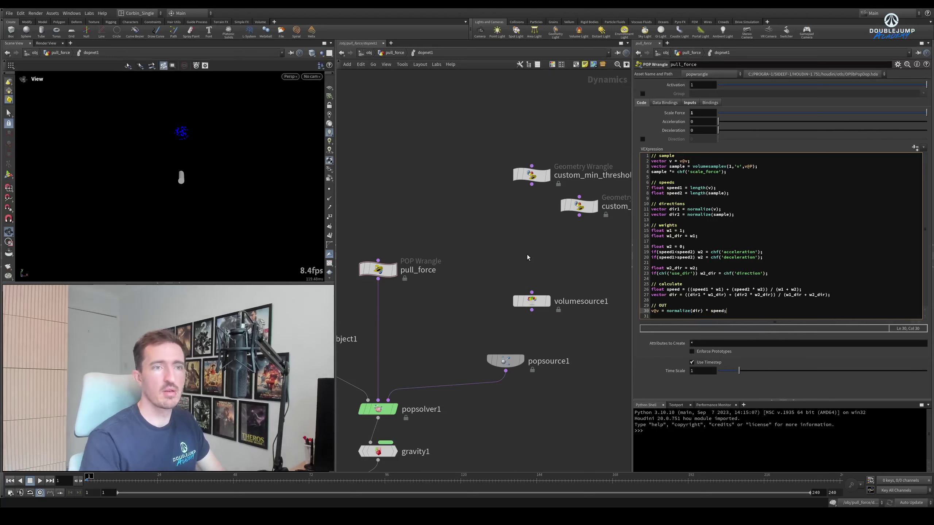
{"action": "scroll", "coordinate": [526, 254], "scroll_direction": "down", "scroll_amount": 3}
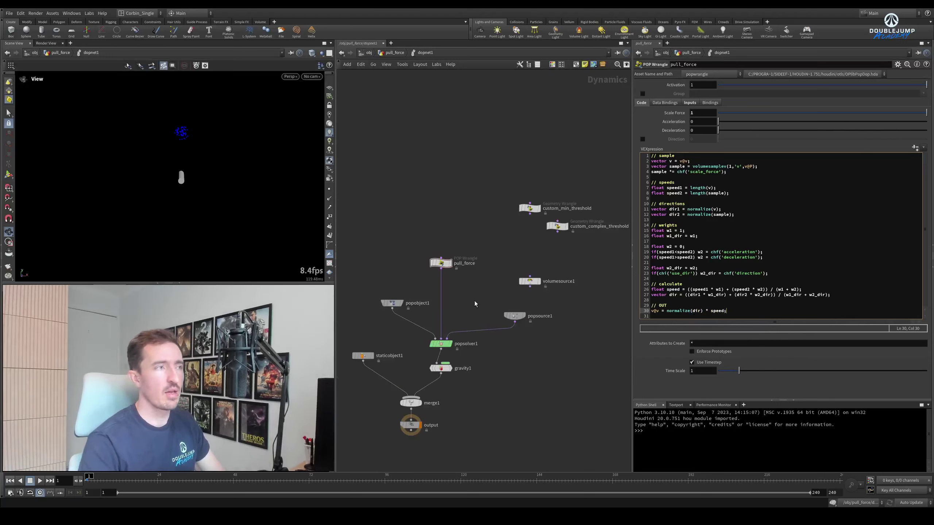
- Generate the channel parameters referenced by pull_force's VEX code, skipping the ones that already exist
{"action": "middle_click_drag", "start_coordinate": [488, 295], "coordinate": [507, 299]}
{"action": "left_click", "coordinate": [915, 149]}
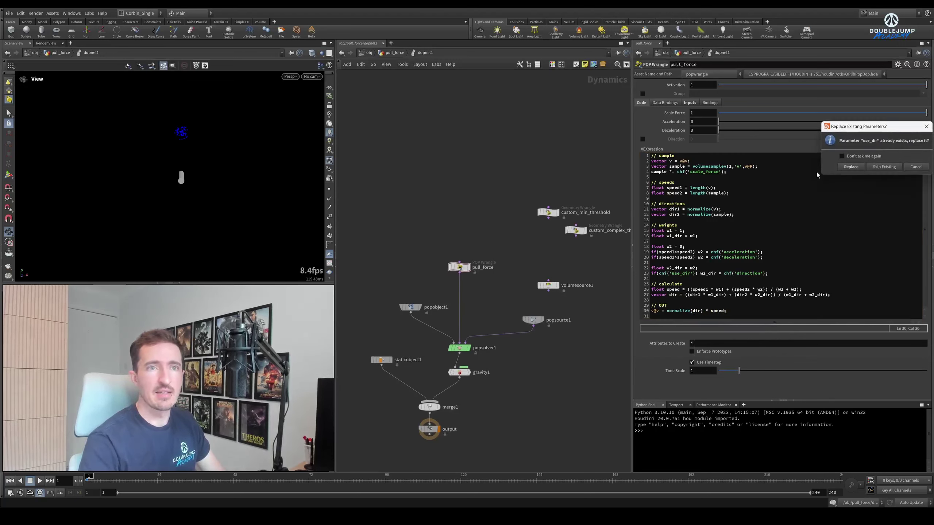
{"action": "left_click", "coordinate": [891, 169]}
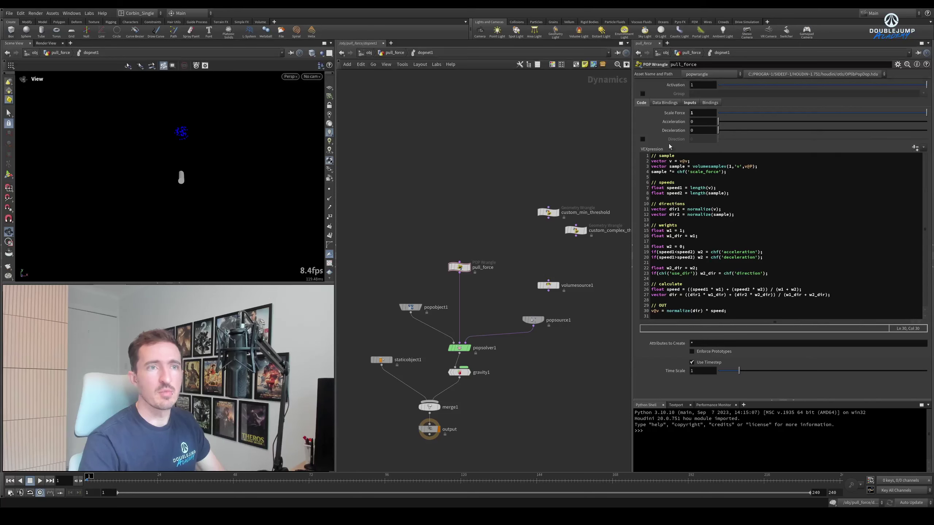
{"action": "middle_click_drag", "start_coordinate": [546, 274], "coordinate": [571, 270]}
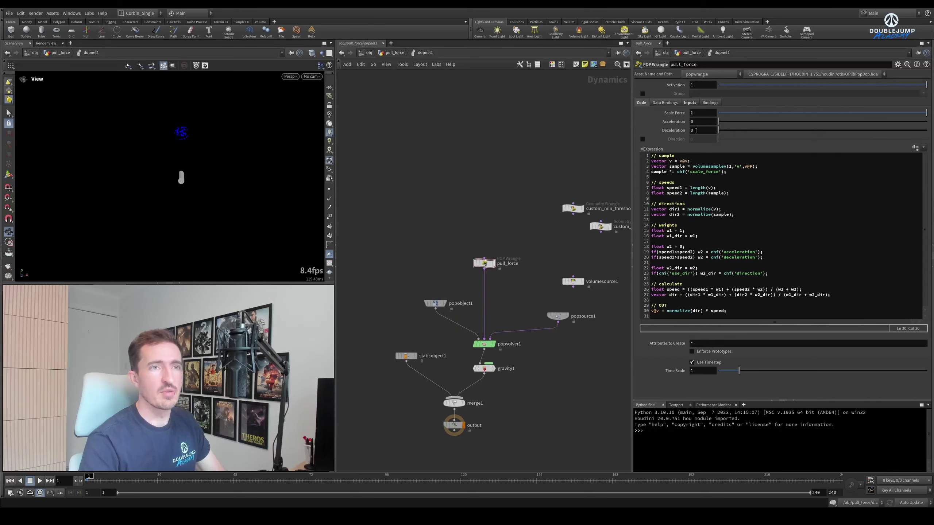
{"action": "left_click", "coordinate": [915, 148]}
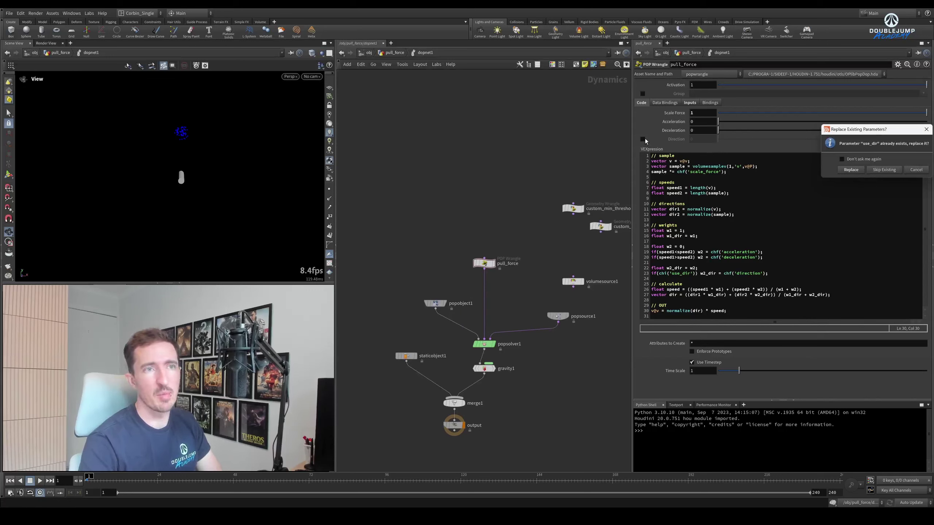
{"action": "left_click", "coordinate": [895, 171]}
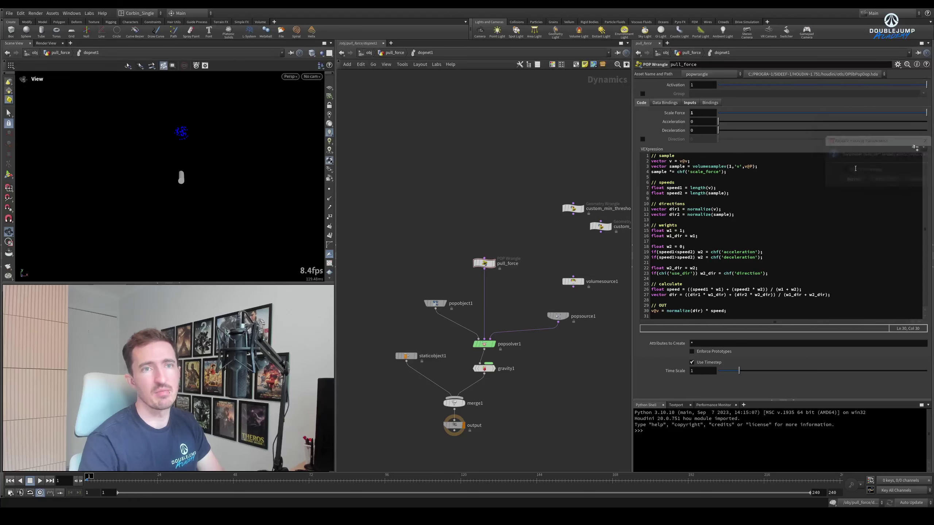
- Play the simulation from the first frame with Acceleration and Deceleration at 0 and Direction disabled
{"action": "key", "text": "Up"}
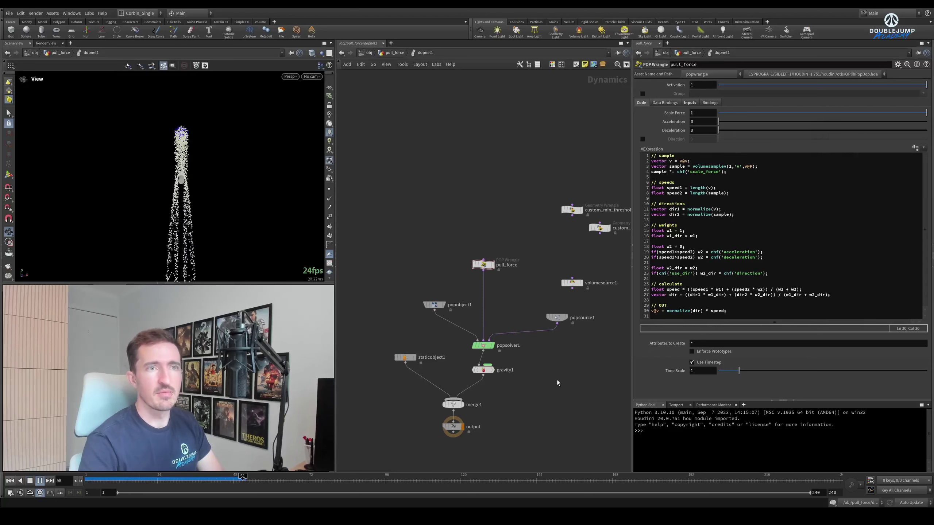
{"action": "key", "text": "Up"}
{"action": "key", "text": "ctrl+Up"}
{"action": "key", "text": "Up"}
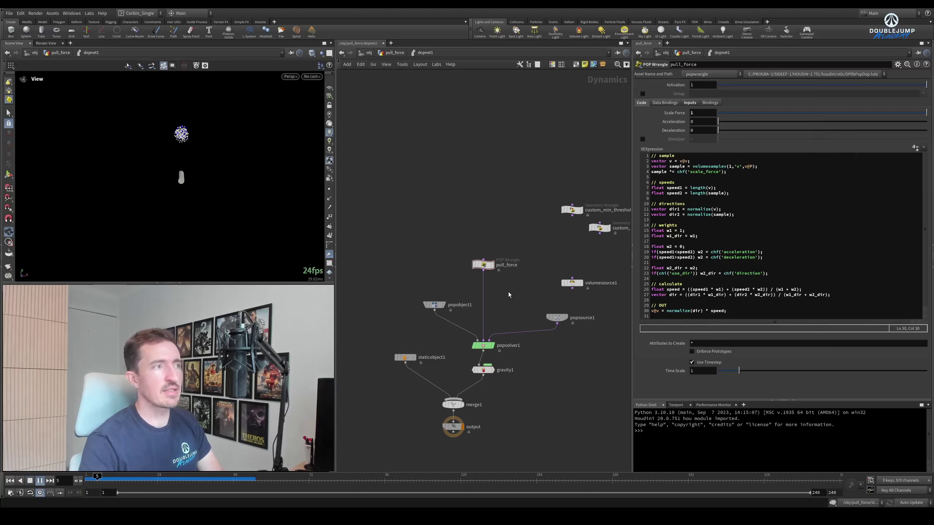
{"action": "key", "text": "Up"}
{"action": "left_click", "coordinate": [703, 122]}
{"action": "key", "text": "Return"}
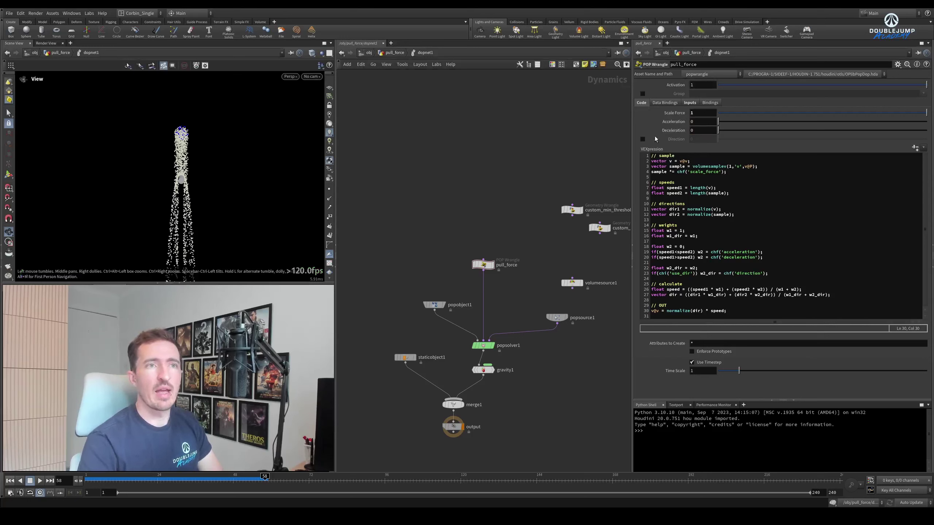
- Enable pull_force's Direction weight at 1, replay the simulation from the first frame, and disable the weight again
{"action": "left_click", "coordinate": [642, 139]}
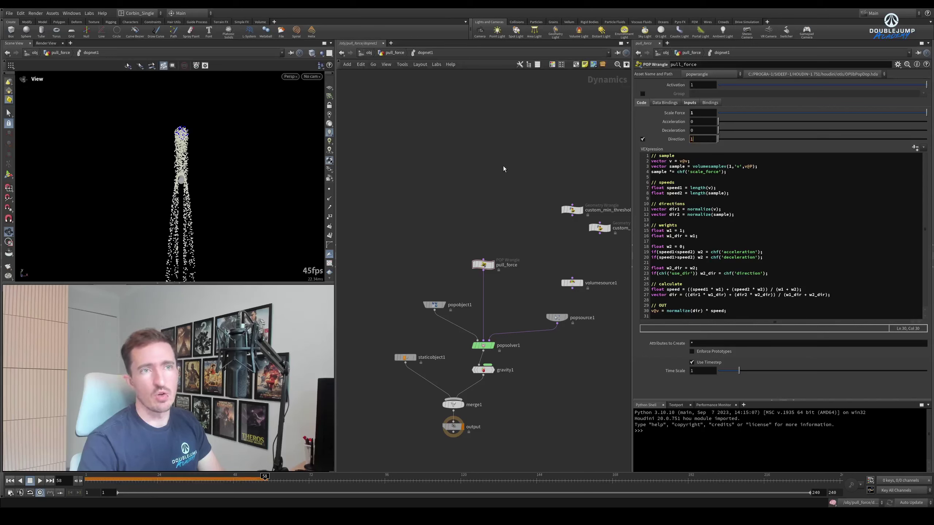
{"action": "key", "text": "ctrl+Up"}
{"action": "key", "text": "Up"}
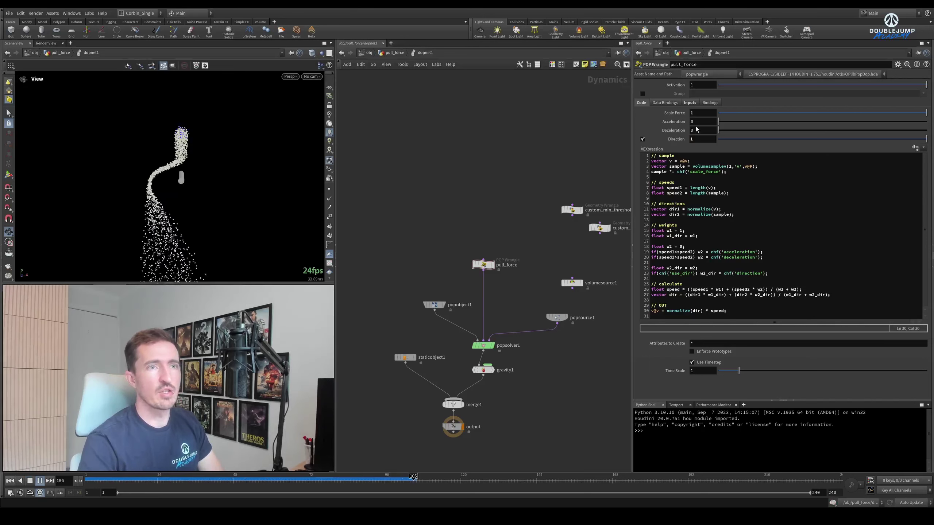
{"action": "key", "text": "Up"}
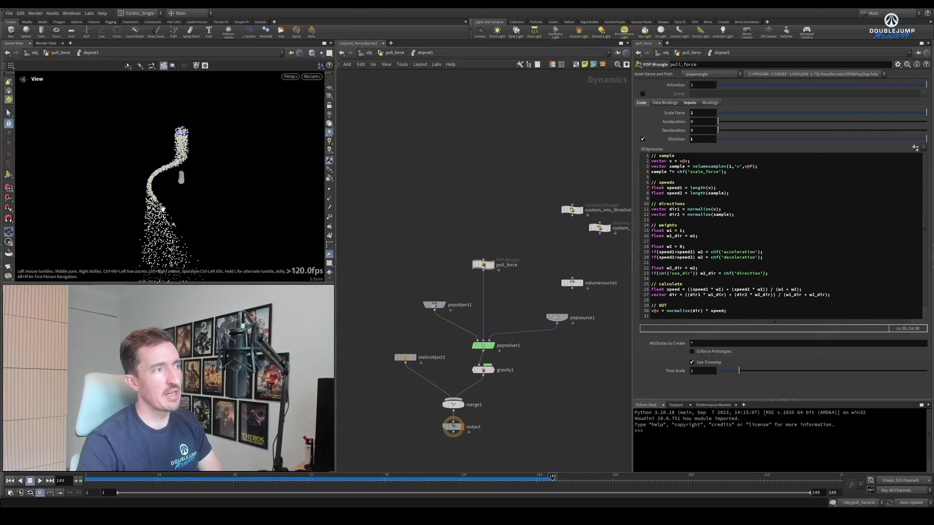
{"action": "key", "text": "ctrl+Up"}
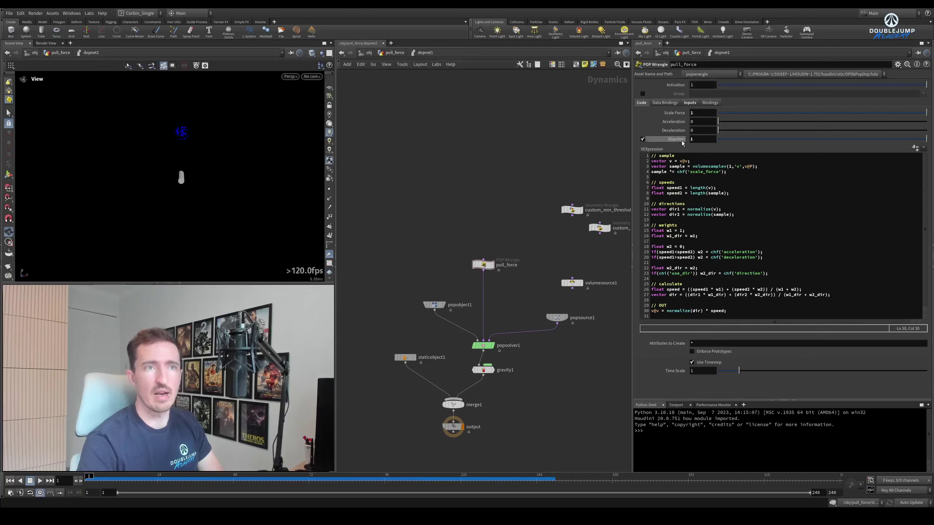
{"action": "left_click", "coordinate": [643, 140]}
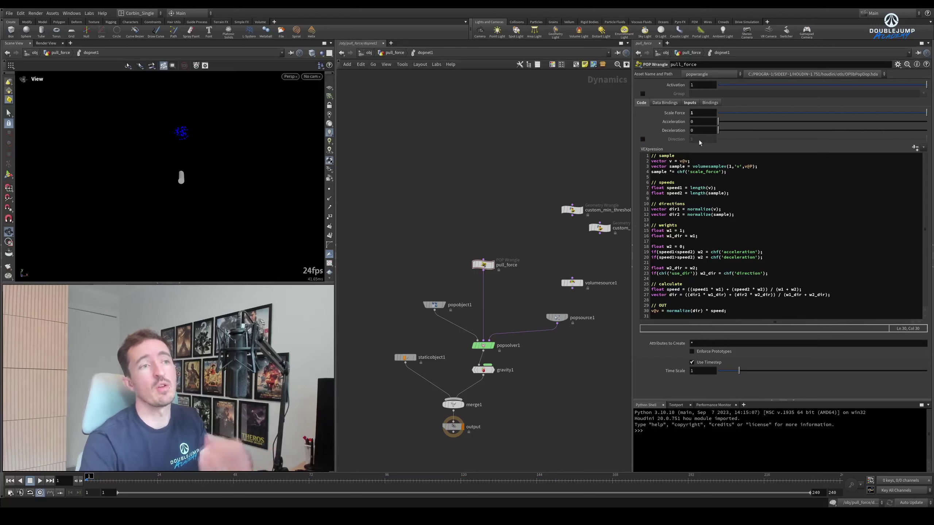
- Compare pull_force with the volumesource1 node's settings and delete volumesource1
{"action": "left_click", "coordinate": [482, 265]}
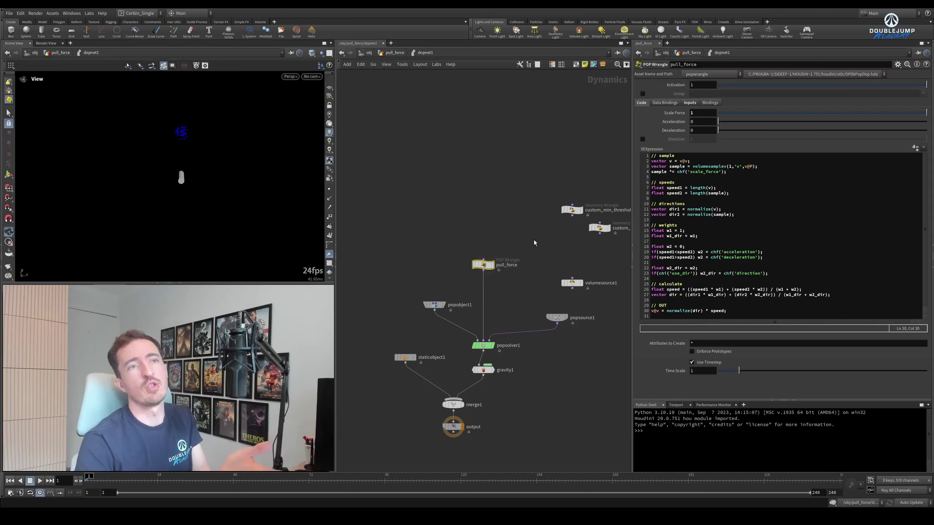
{"action": "left_click", "coordinate": [602, 283]}
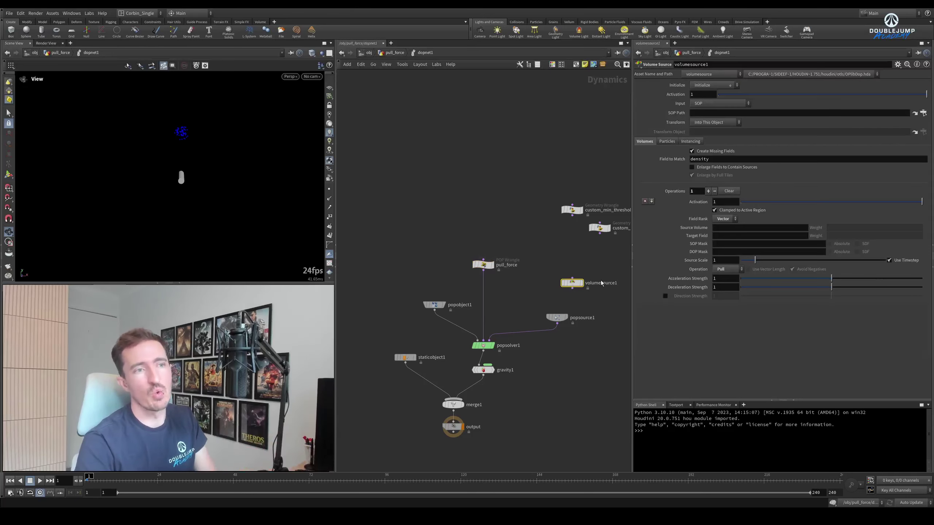
{"action": "left_click_drag", "start_coordinate": [522, 247], "coordinate": [472, 281]}
{"action": "left_click_drag", "start_coordinate": [584, 260], "coordinate": [580, 296]}
{"action": "key", "text": "Delete"}
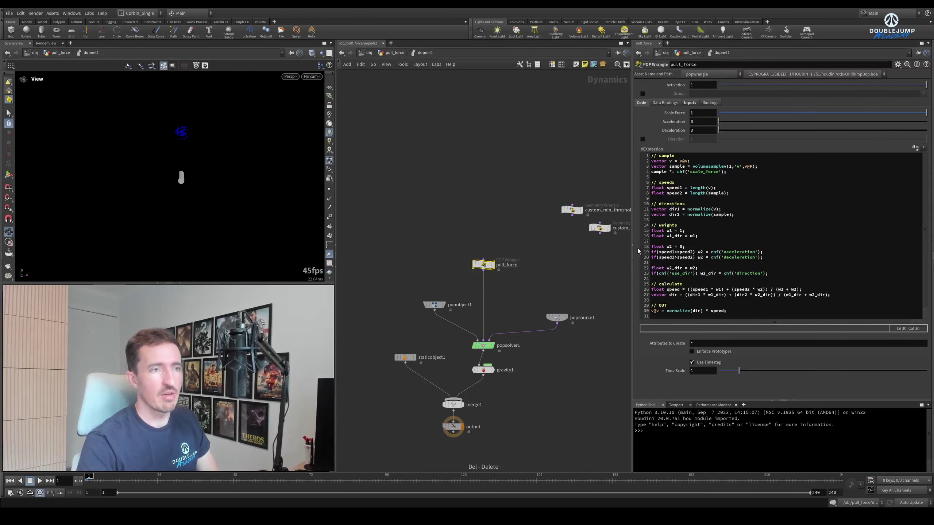
- Test the simulation with pull_force's Deceleration set to 1, and reset Deceleration to 0
{"action": "left_click", "coordinate": [705, 131]}
{"action": "type", "text": "1"}
{"action": "key", "text": "Return"}
{"action": "key", "text": "Up"}
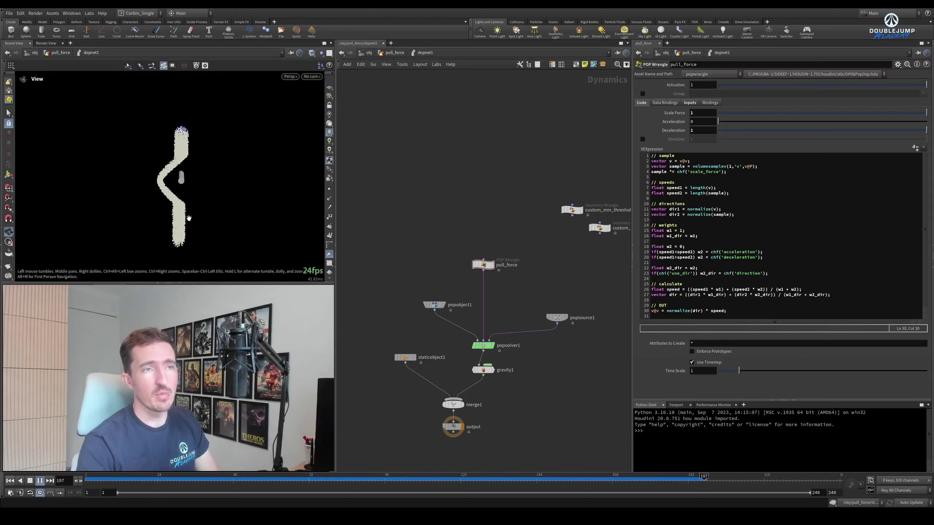
{"action": "key", "text": "Escape"}
{"action": "double_click", "coordinate": [699, 130]}
{"action": "type", "text": "0"}
{"action": "key", "text": "Return"}
- Enable pull_force's Direction weight and replay the simulation from the first frame
{"action": "left_click", "coordinate": [643, 139]}
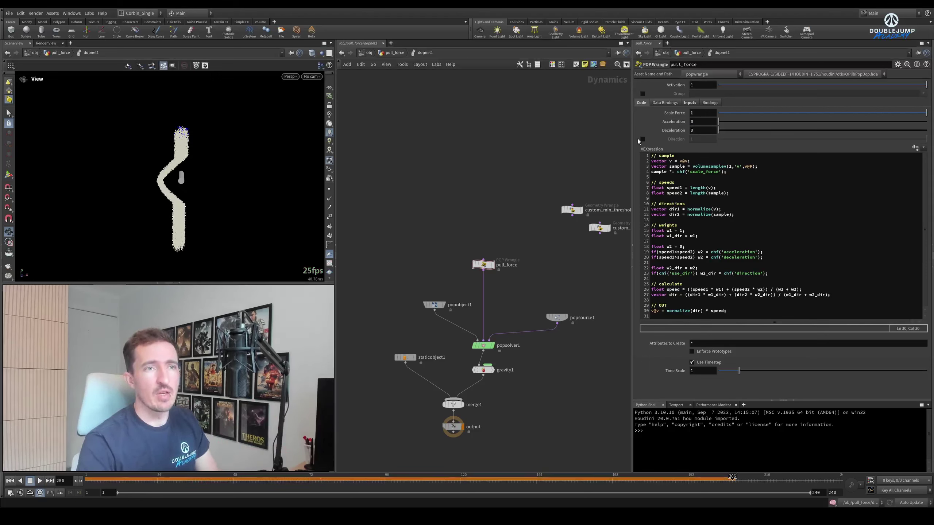
{"action": "key", "text": "ctrl+Up"}
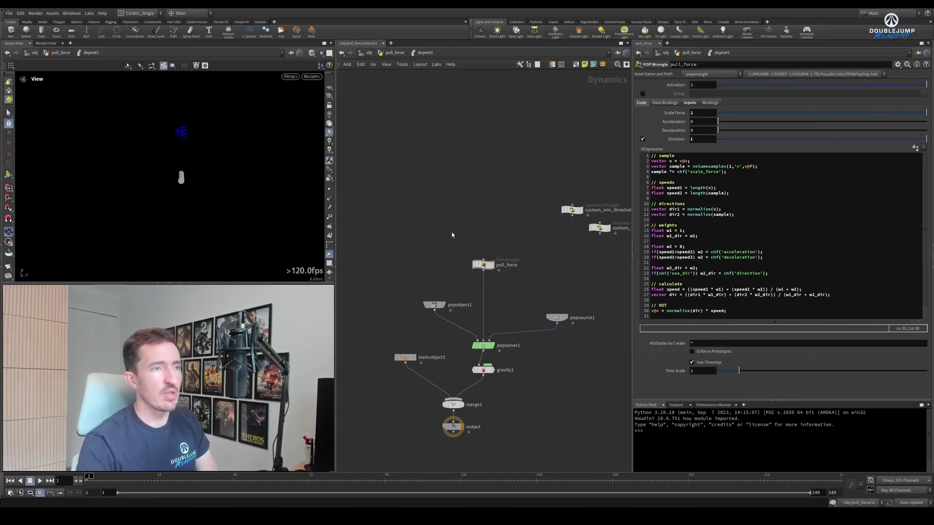
{"action": "key", "text": "Up"}
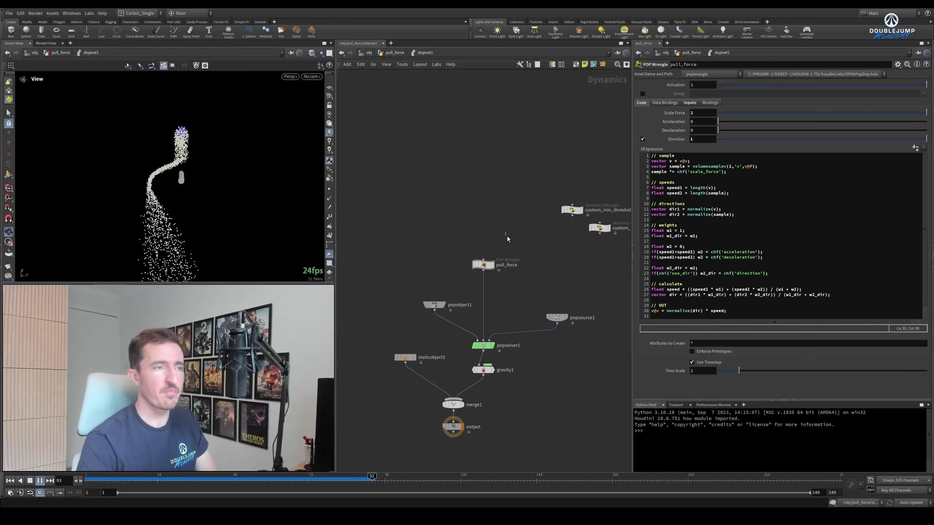
{"action": "key", "text": "Up"}
{"action": "middle_click_drag", "start_coordinate": [533, 277], "coordinate": [480, 274]}
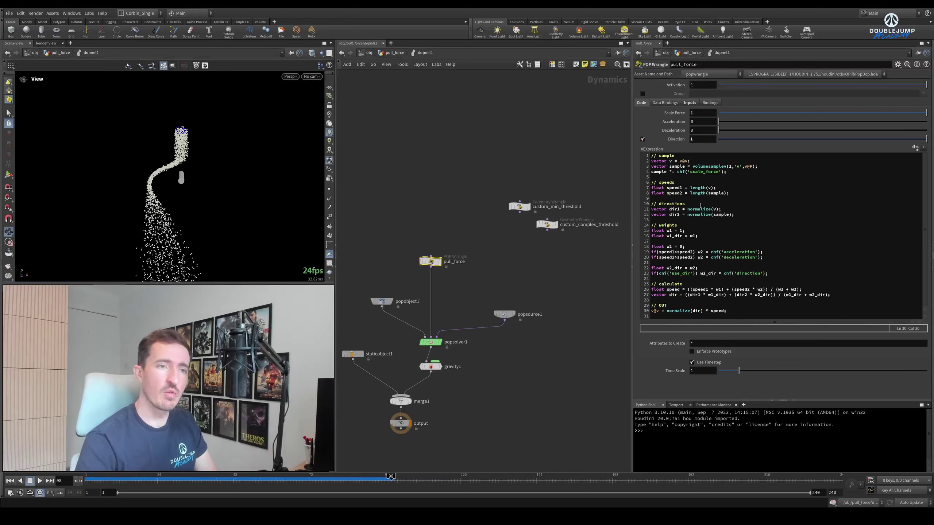
- Disconnect pull_force from popsolver1, move it higher in the network, and place custom_min_threshold beneath it
{"action": "key", "text": "ctrl+z"}
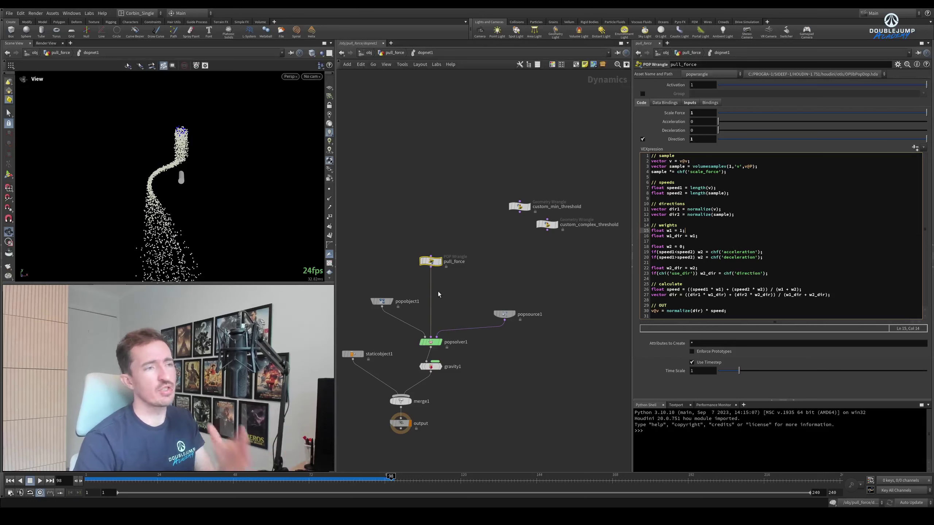
{"action": "left_click_drag", "start_coordinate": [438, 263], "coordinate": [437, 181]}
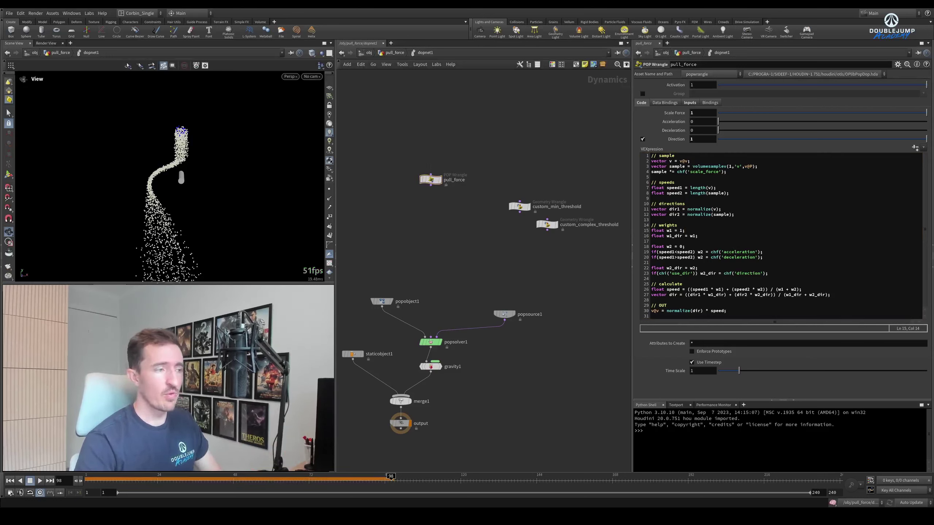
{"action": "key", "text": "ctrl+Up"}
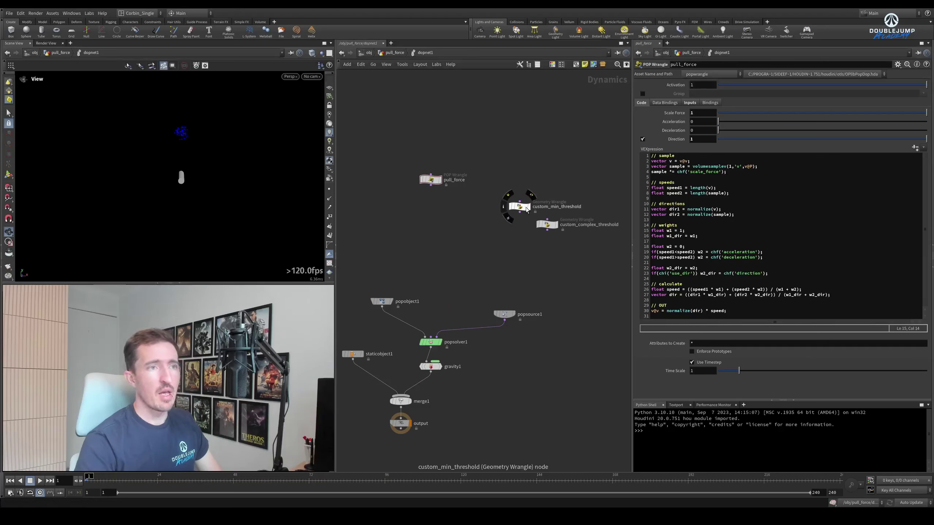
{"action": "left_click", "coordinate": [525, 207]}
{"action": "left_click_drag", "start_coordinate": [520, 207], "coordinate": [435, 231]}
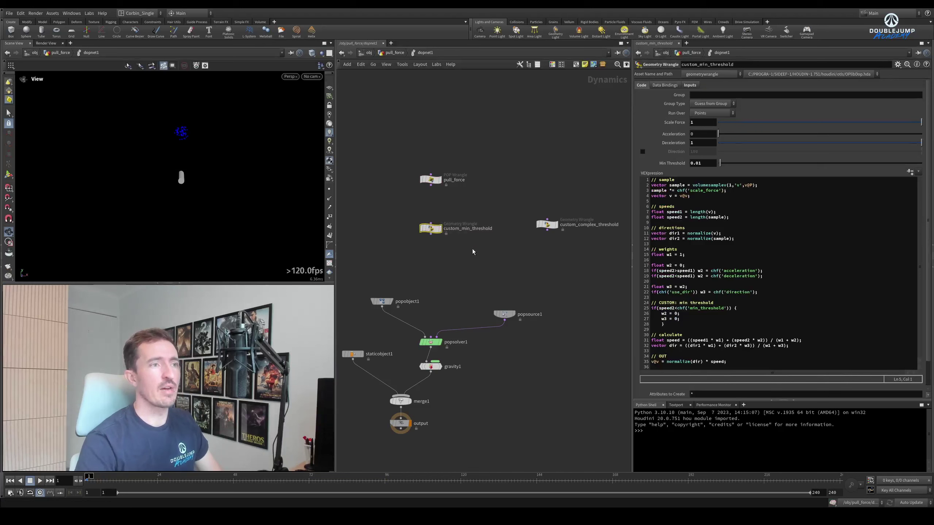
- Examine custom_min_threshold's VEX code, especially its `// CUSTOM: min threshold` block, the w3 direction weight and the Min Threshold parameter
{"action": "left_click", "coordinate": [688, 185]}
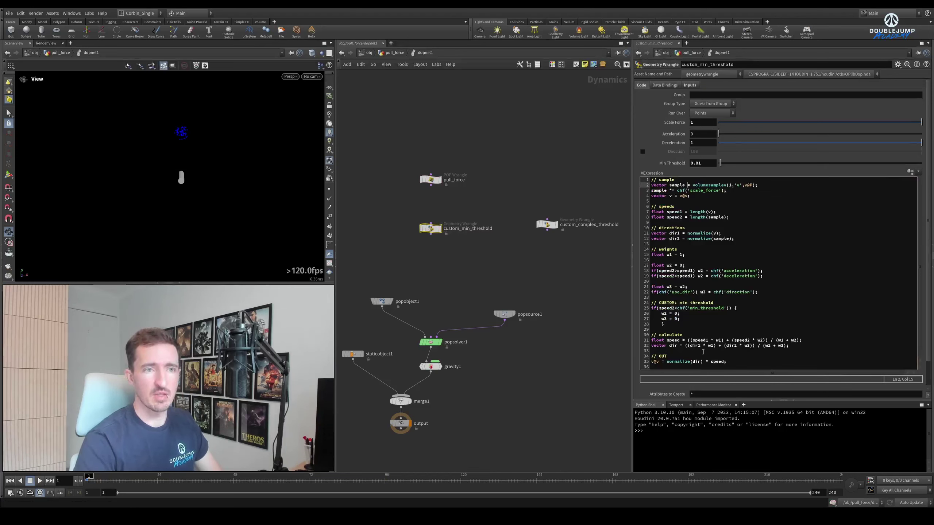
{"action": "left_click_drag", "start_coordinate": [686, 327], "coordinate": [651, 303]}
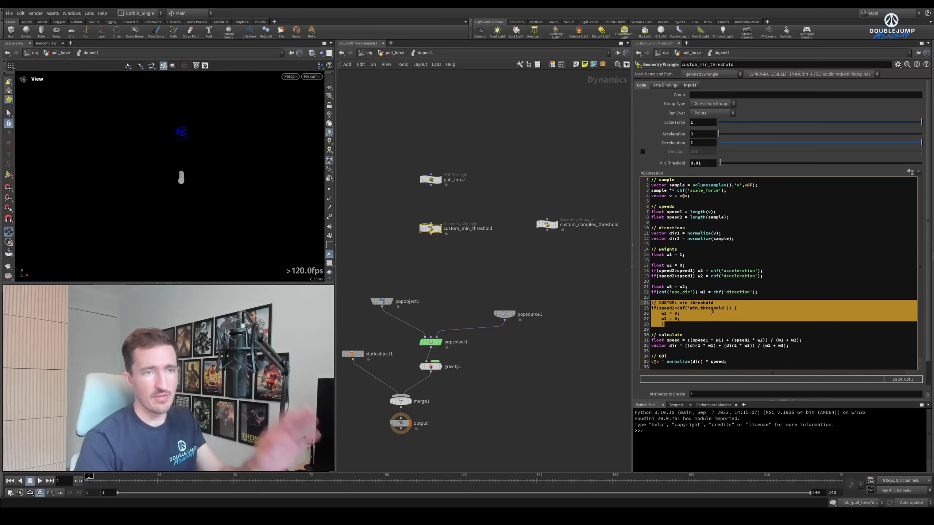
{"action": "left_click", "coordinate": [670, 287]}
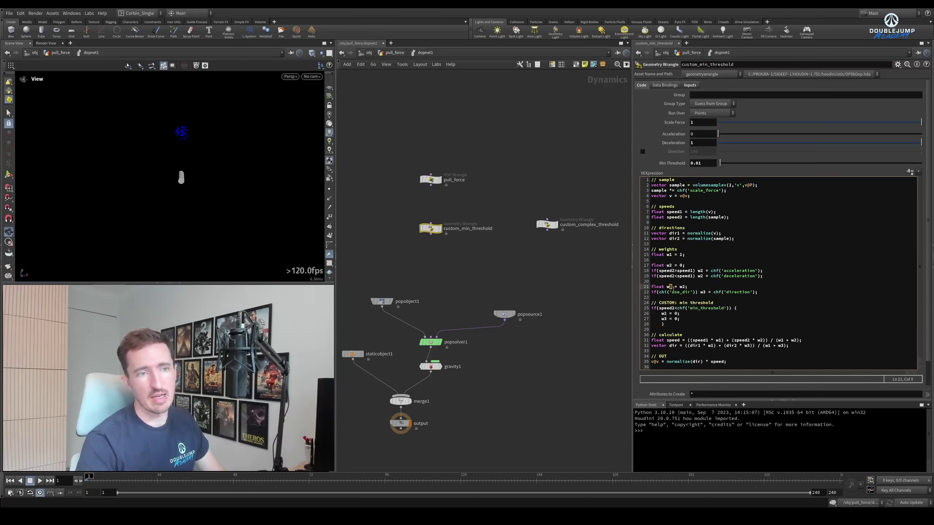
{"action": "double_click", "coordinate": [749, 345]}
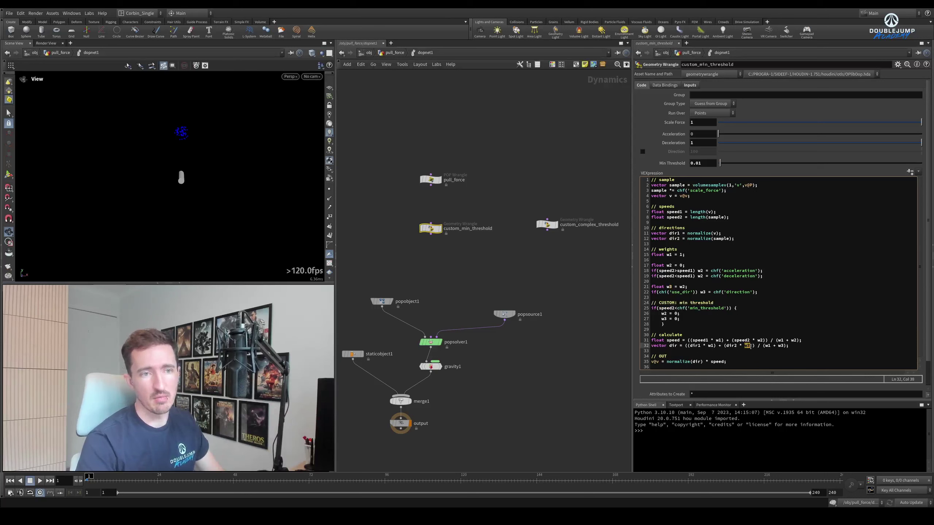
{"action": "left_click", "coordinate": [698, 293]}
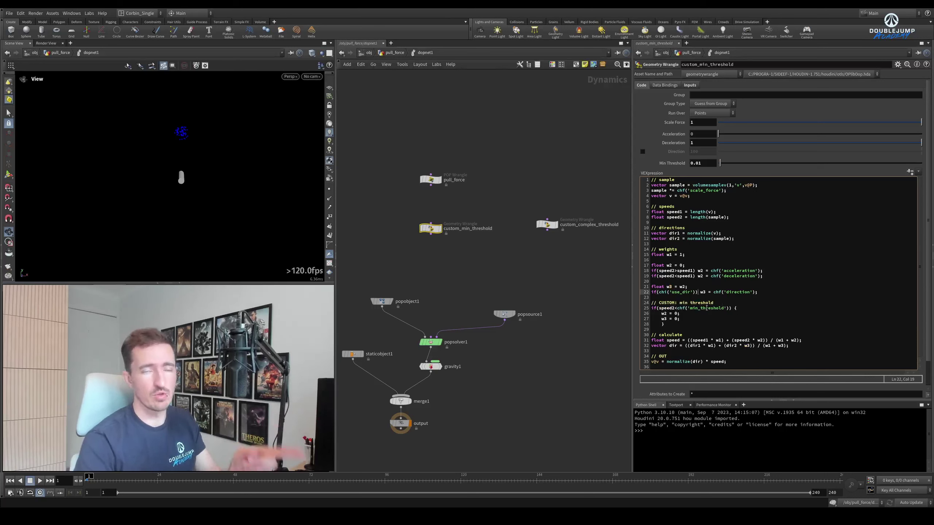
{"action": "mouse_move", "coordinate": [652, 328]}
{"action": "left_mouse_down"}
{"action": "mouse_move", "coordinate": [652, 303]}
{"action": "mouse_move", "coordinate": [653, 329]}
{"action": "left_mouse_up"}
{"action": "left_click", "coordinate": [680, 308]}
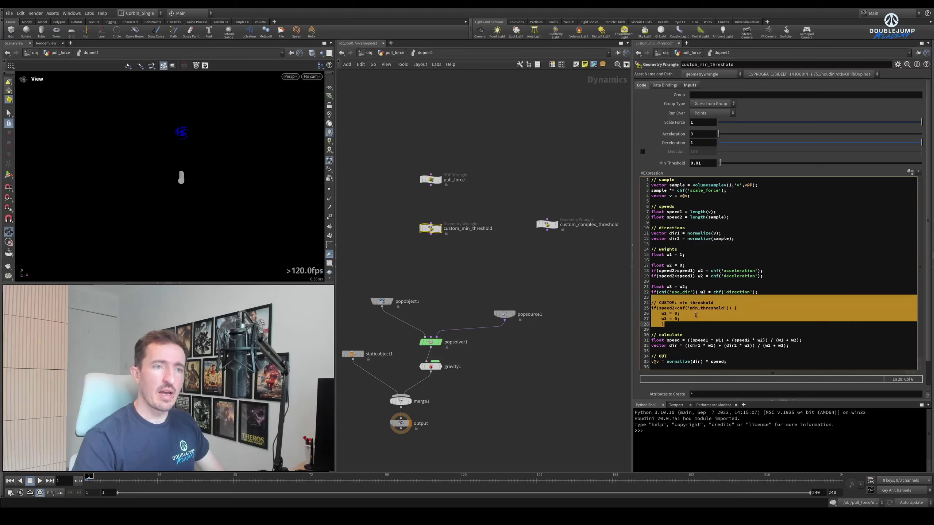
{"action": "left_click", "coordinate": [681, 302]}
{"action": "left_click", "coordinate": [693, 303]}
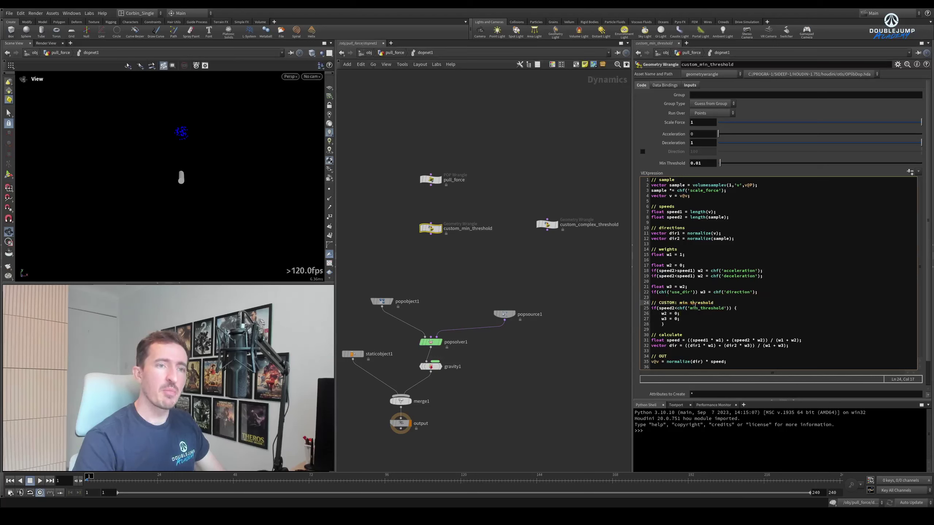
{"action": "left_click", "coordinate": [663, 309]}
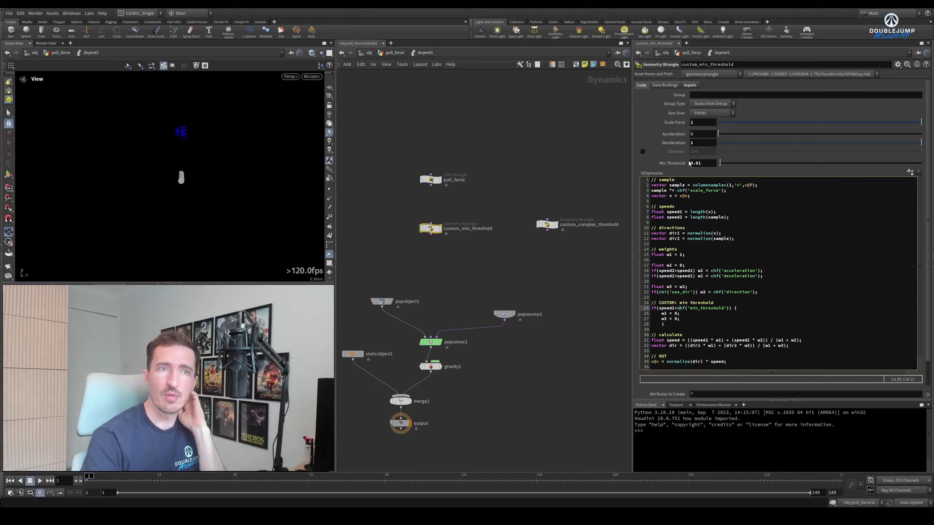
{"action": "left_click", "coordinate": [707, 213]}
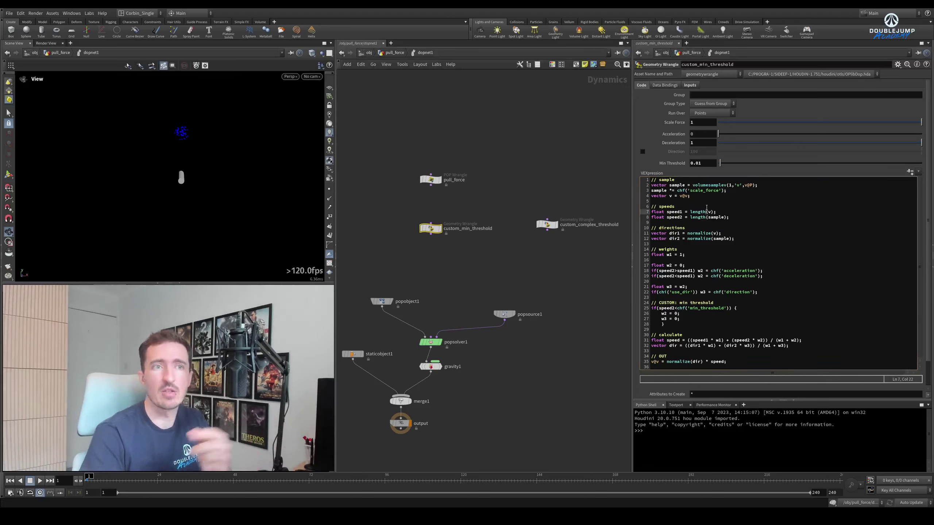
{"action": "double_click", "coordinate": [702, 163]}
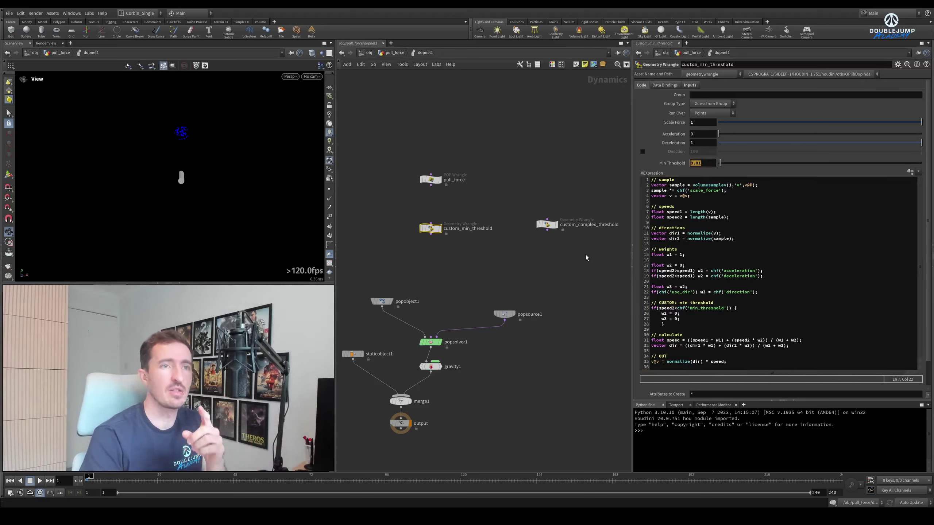
- Wire custom_min_threshold into popsolver1, play the simulation to test it, and return to the first frame
{"action": "key", "text": "Return"}
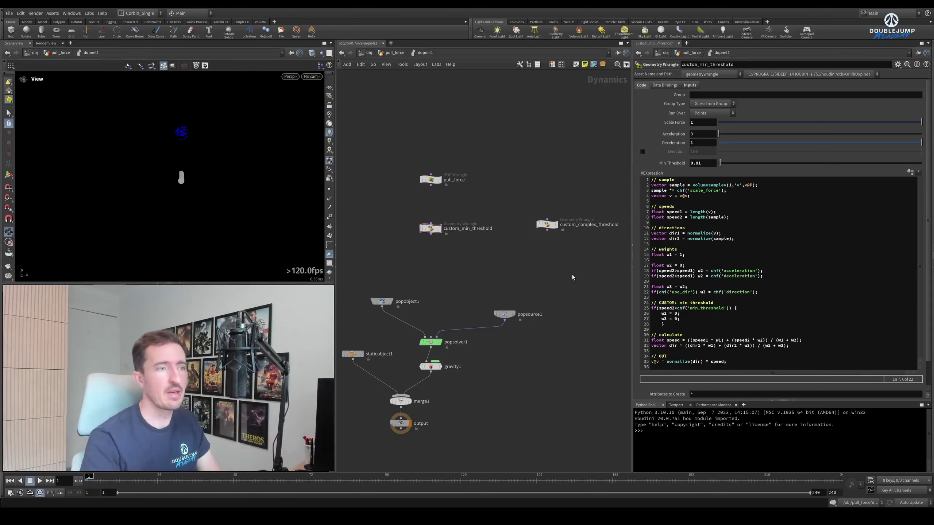
{"action": "left_click_drag", "start_coordinate": [431, 235], "coordinate": [431, 337]}
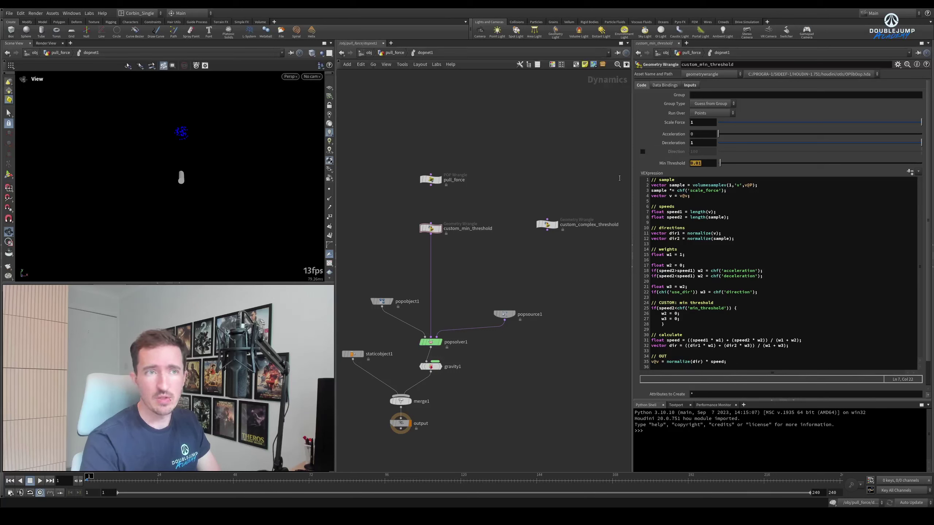
{"action": "key", "text": "Up"}
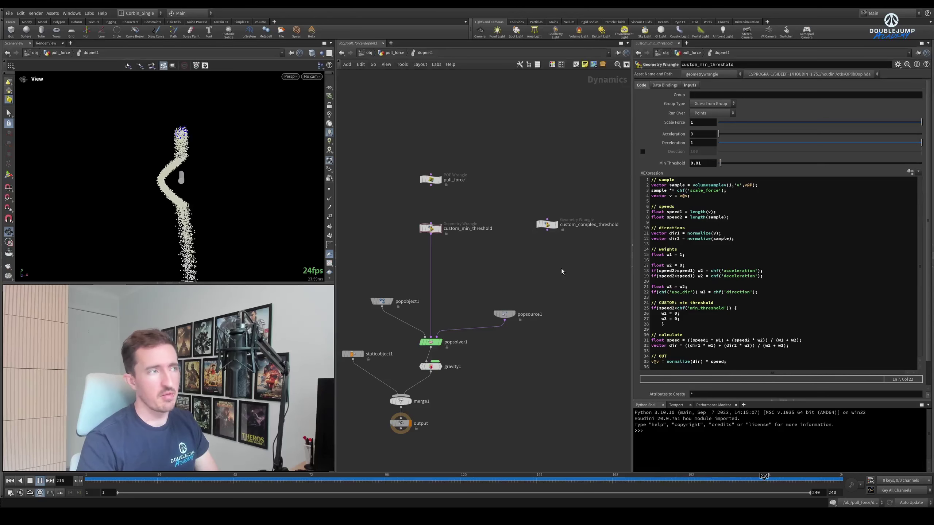
{"action": "key", "text": "ctrl+Up"}
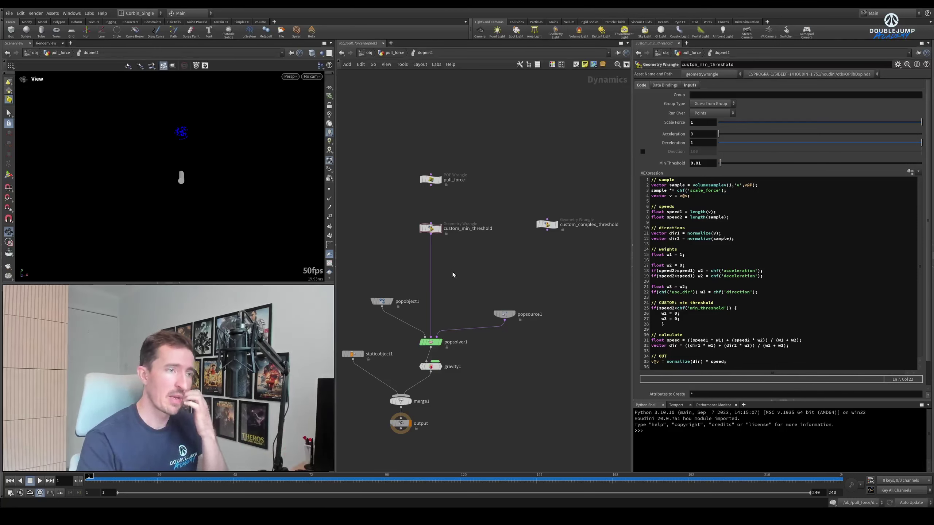
- Disconnect custom_min_threshold from popsolver1, wire in custom_complex_threshold instead, and place it just beneath custom_min_threshold
{"action": "left_click_drag", "start_coordinate": [456, 265], "coordinate": [416, 272]}
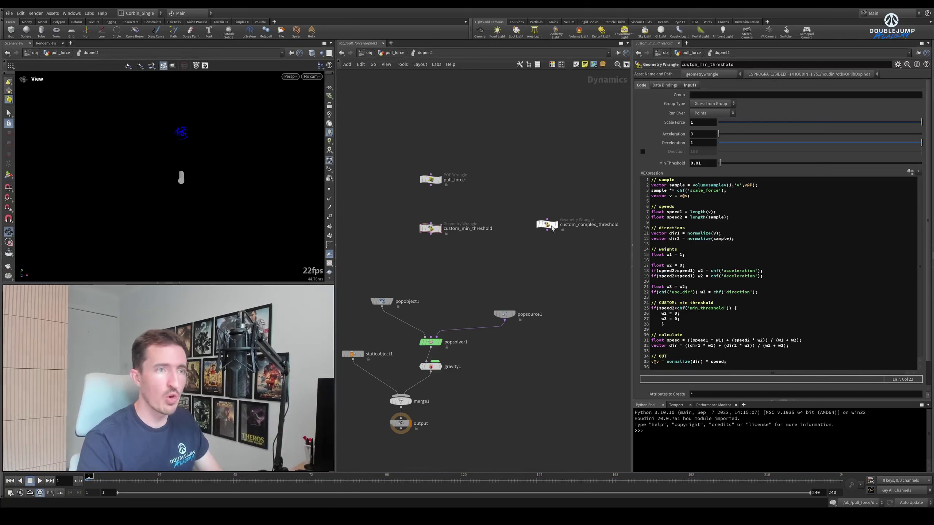
{"action": "left_click_drag", "start_coordinate": [551, 228], "coordinate": [431, 336]}
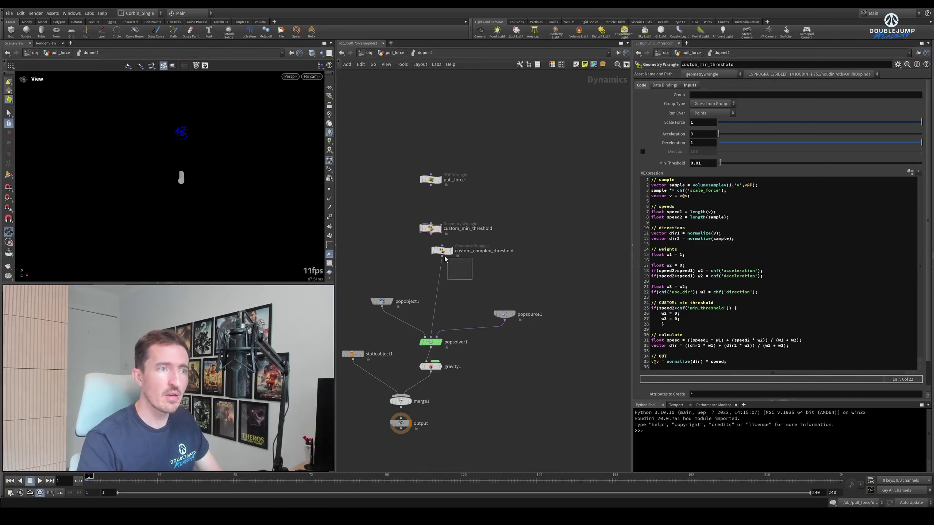
{"action": "left_click", "coordinate": [442, 253]}
- Examine custom_complex_threshold's min threshold block and its cumulative contact attribute block, following how dist feeds f@collision_contact
{"action": "scroll", "coordinate": [748, 342], "scroll_direction": "down", "scroll_amount": 5}
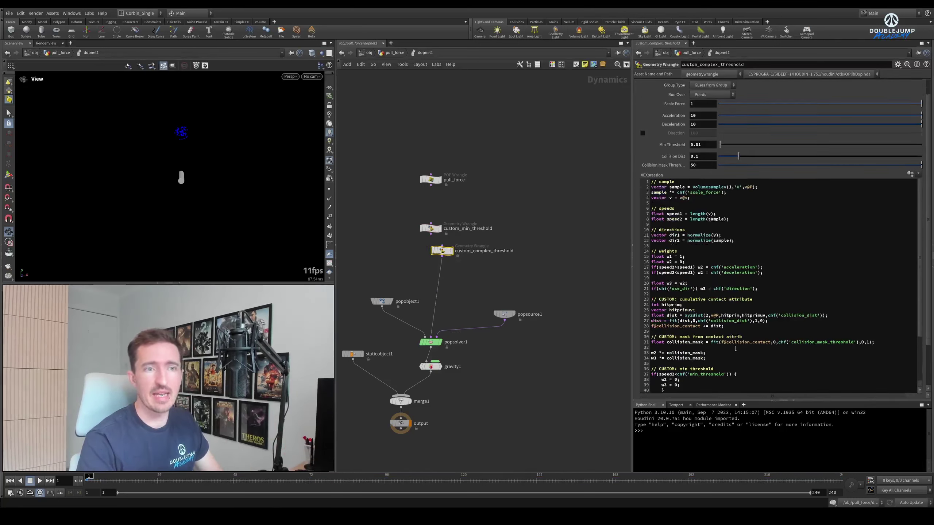
{"action": "left_click_drag", "start_coordinate": [691, 323], "coordinate": [652, 305]}
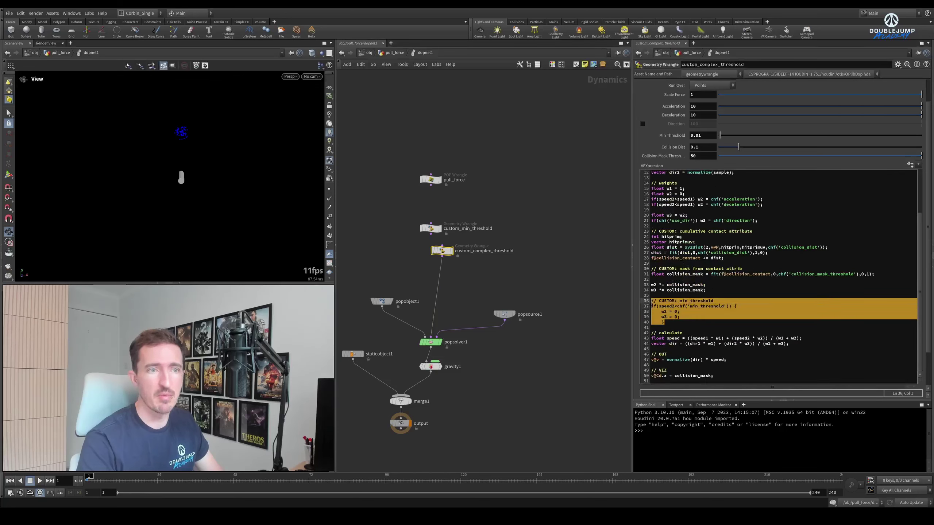
{"action": "left_click", "coordinate": [690, 306]}
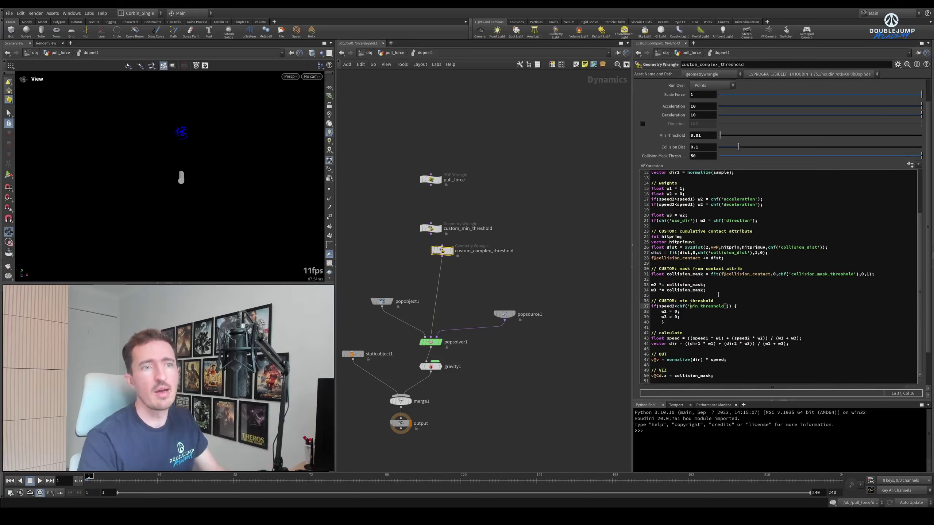
{"action": "left_click_drag", "start_coordinate": [718, 294], "coordinate": [678, 231]}
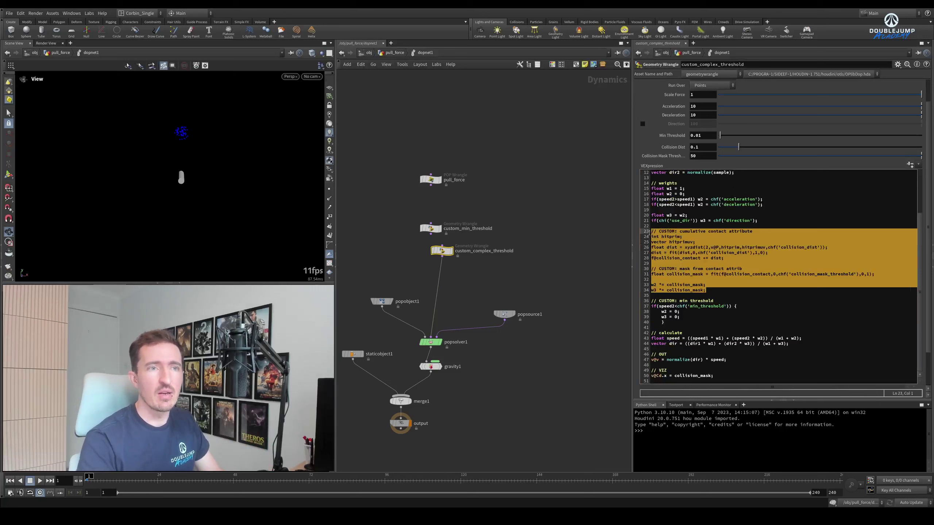
{"action": "left_click", "coordinate": [678, 231]}
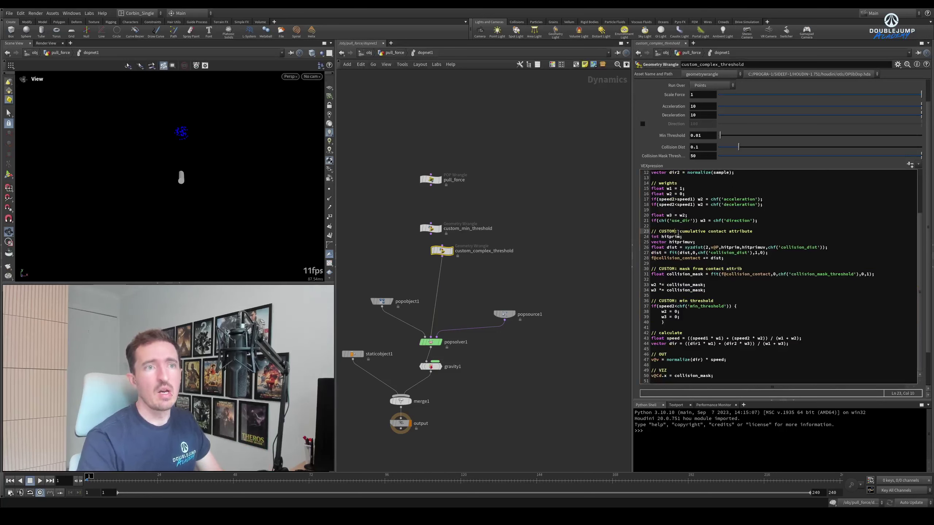
{"action": "left_click_drag", "start_coordinate": [650, 231], "coordinate": [758, 258]}
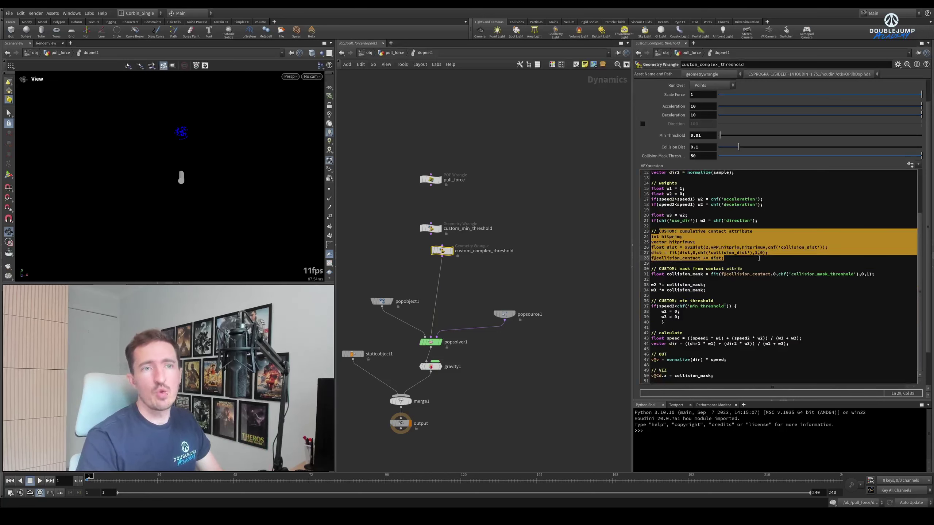
{"action": "left_click", "coordinate": [698, 247]}
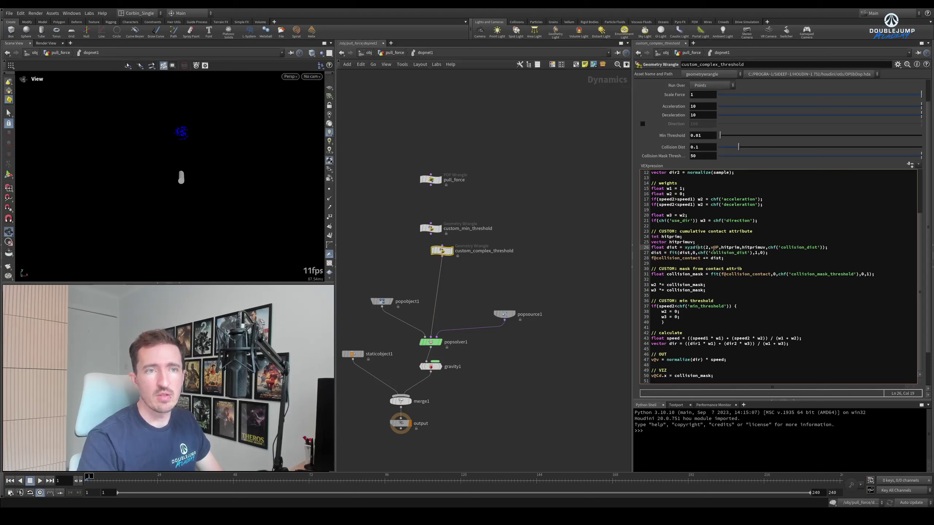
{"action": "left_click", "coordinate": [696, 247]}
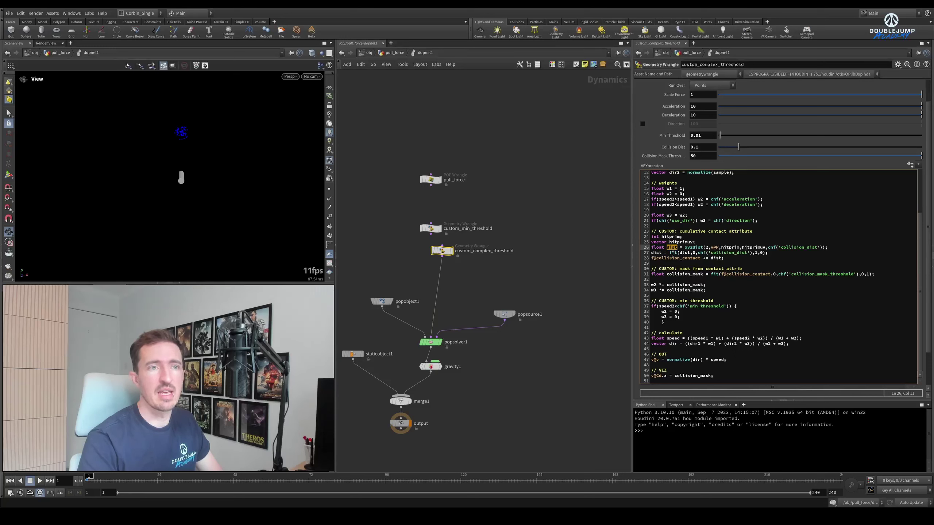
{"action": "left_click", "coordinate": [691, 259]}
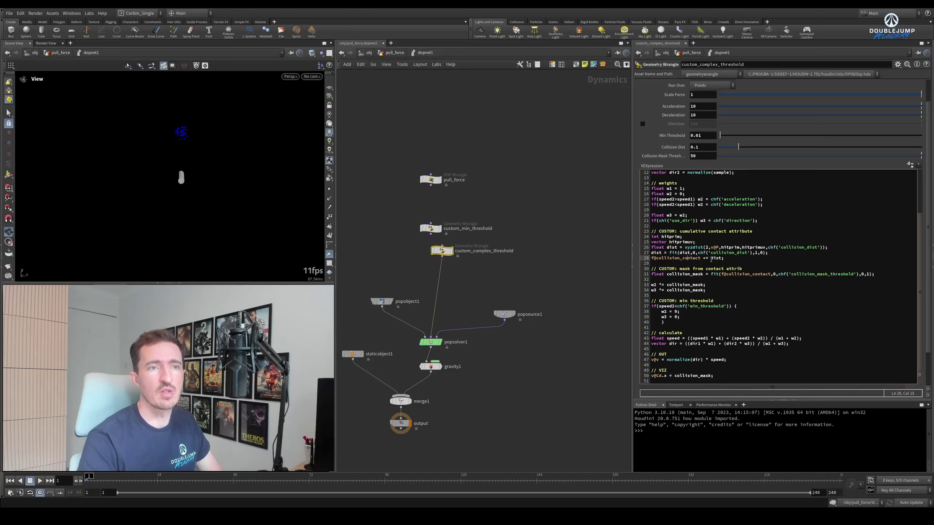
{"action": "double_click", "coordinate": [716, 259]}
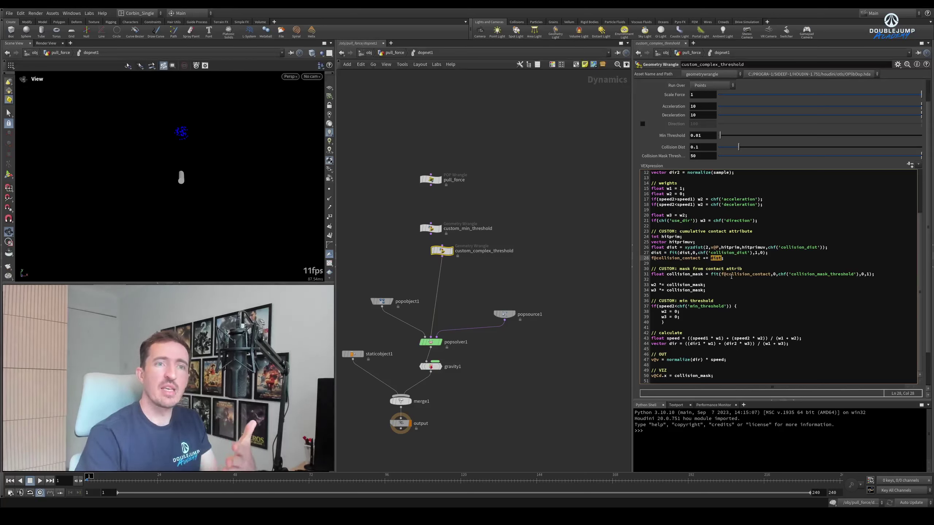
- Examine the "mask from contact attrib" block, including the collision_mask fit arguments and the multiplication of w2 by the mask
{"action": "double_click", "coordinate": [731, 274]}
{"action": "double_click", "coordinate": [693, 275]}
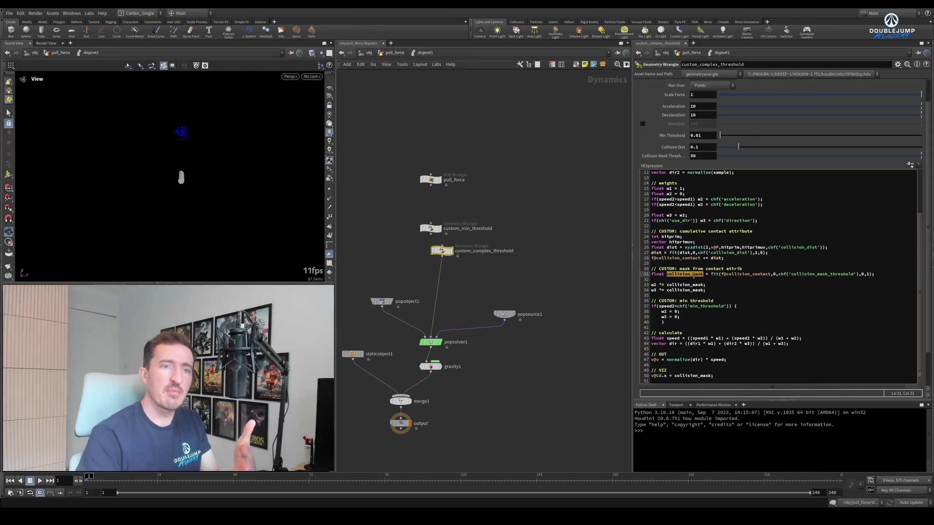
{"action": "left_click", "coordinate": [657, 275]}
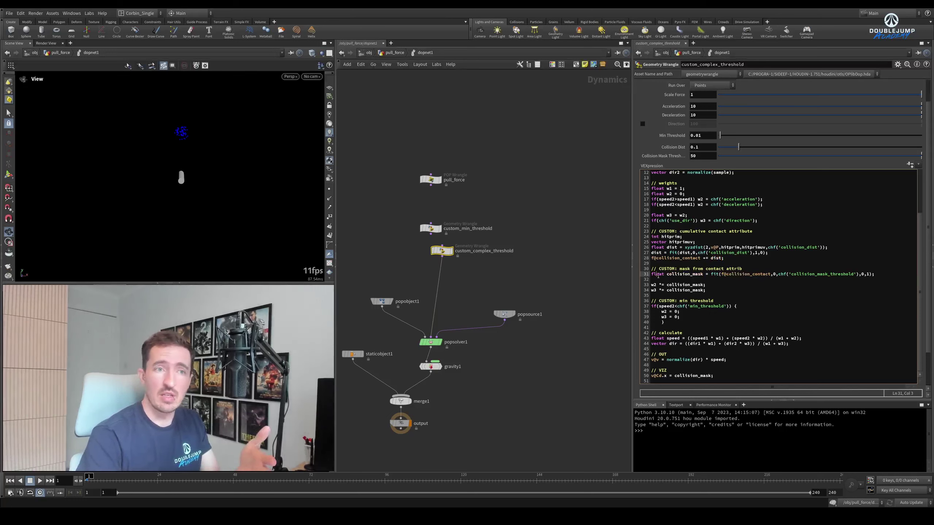
{"action": "left_click", "coordinate": [699, 275]}
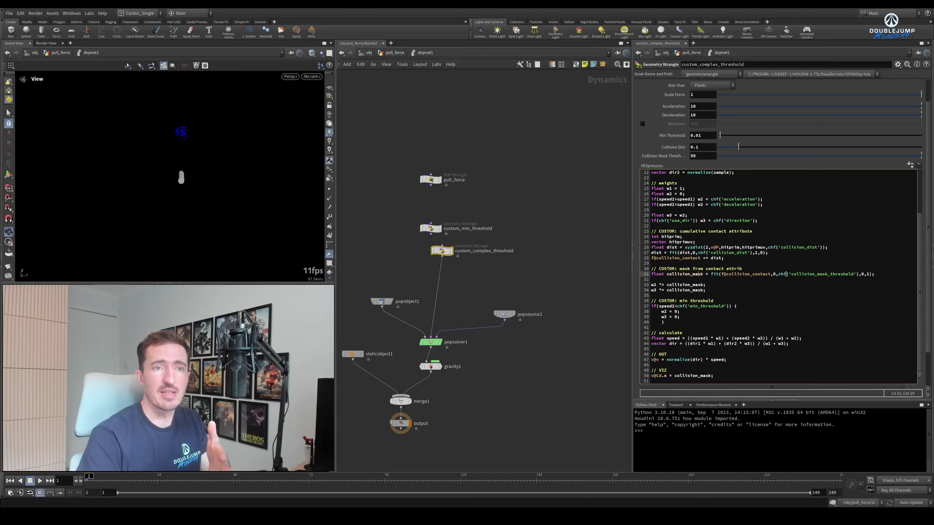
{"action": "double_click", "coordinate": [747, 274]}
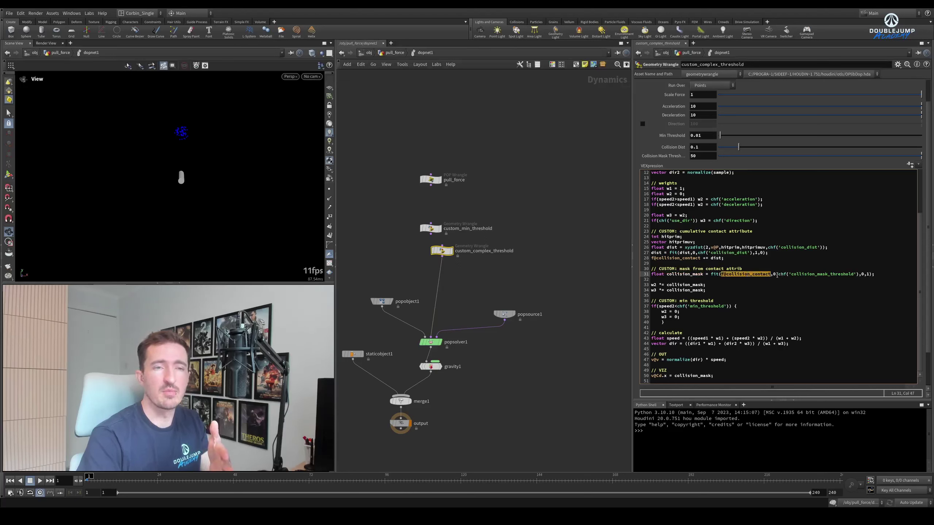
{"action": "double_click", "coordinate": [793, 274]}
{"action": "left_click", "coordinate": [867, 275]}
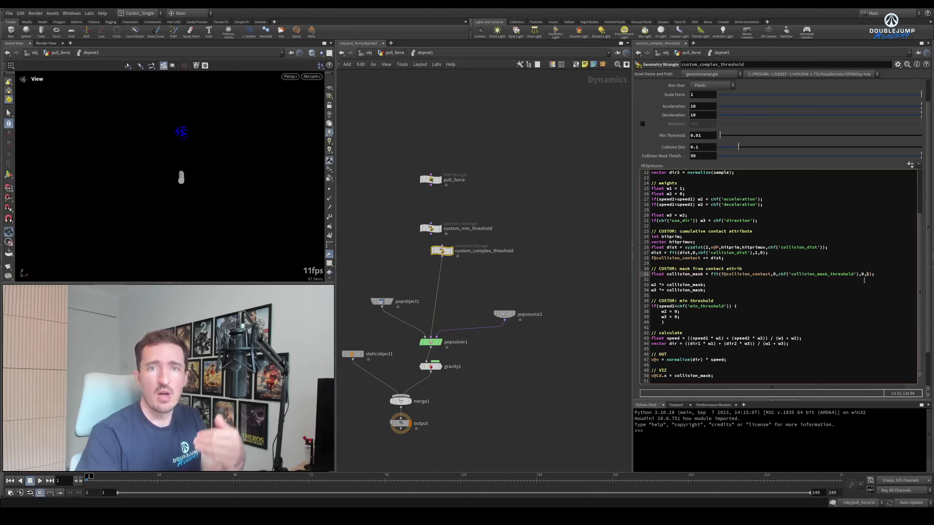
{"action": "left_click", "coordinate": [680, 285]}
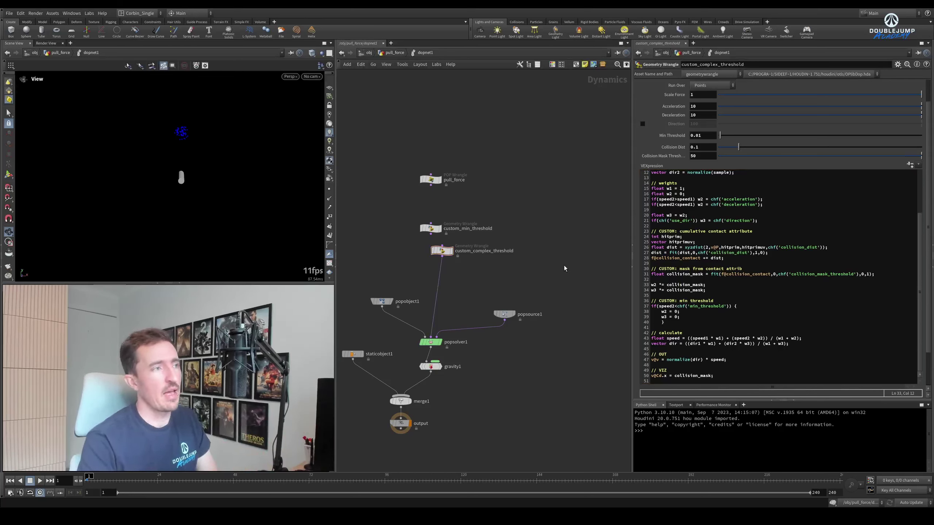
- Play the simulation with custom_complex_threshold connected and review its contact and mask code against the particle motion
{"action": "key", "text": "Up"}
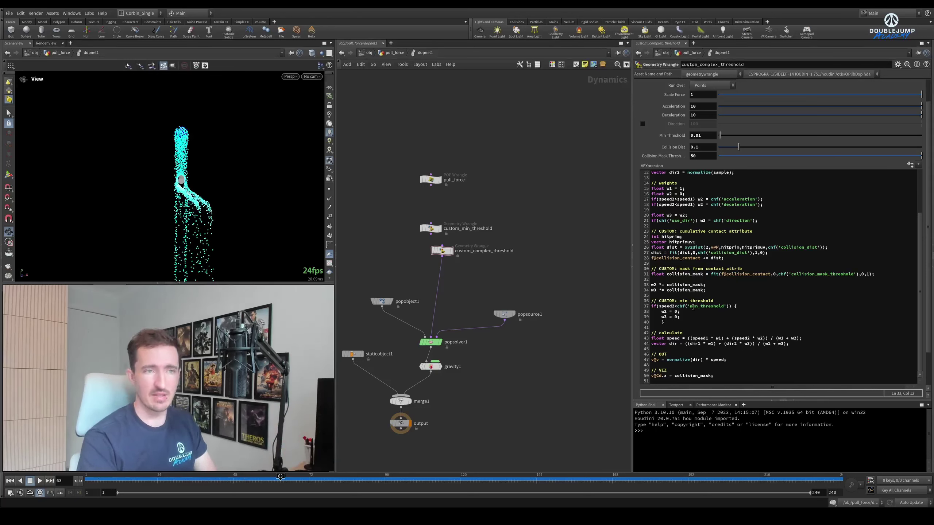
{"action": "left_click_drag", "start_coordinate": [706, 291], "coordinate": [648, 231]}
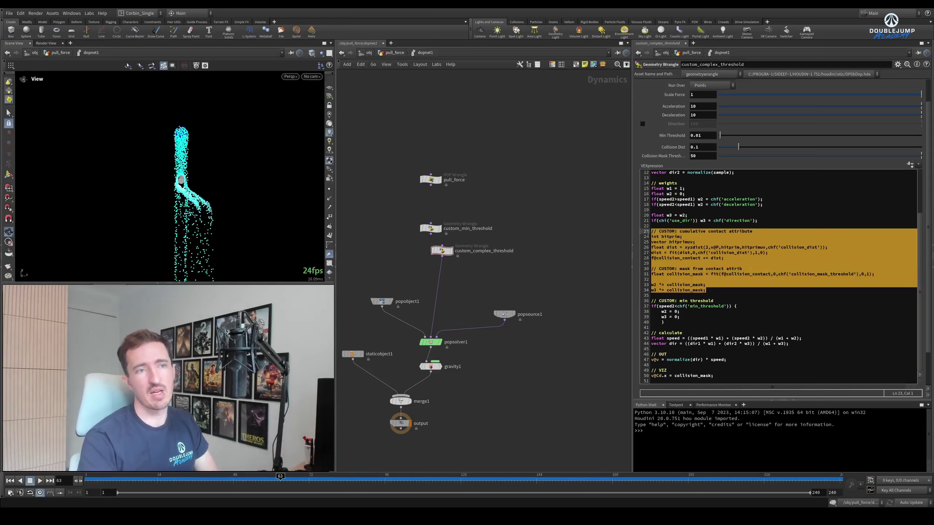
{"action": "left_click", "coordinate": [720, 274]}
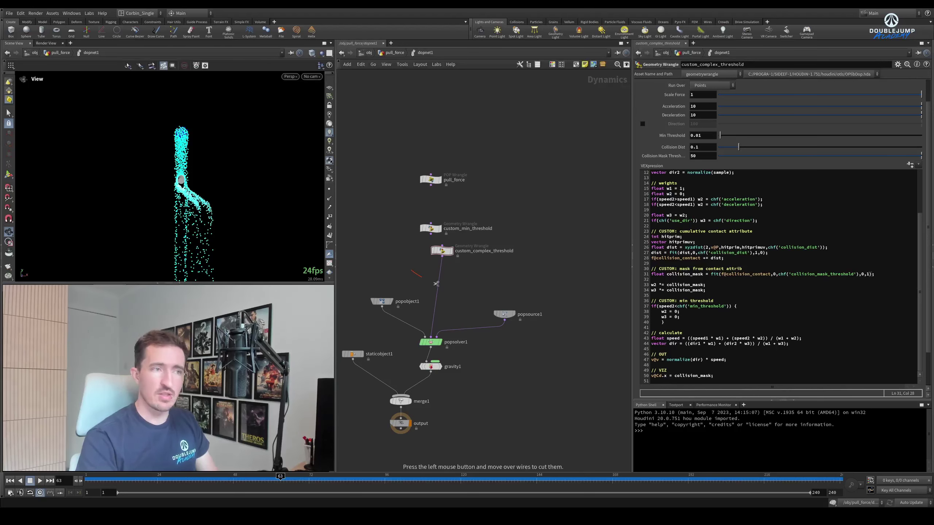
- Disconnect custom_complex_threshold from popsolver1 and save the scene file
{"action": "left_click_drag", "start_coordinate": [459, 295], "coordinate": [422, 291]}
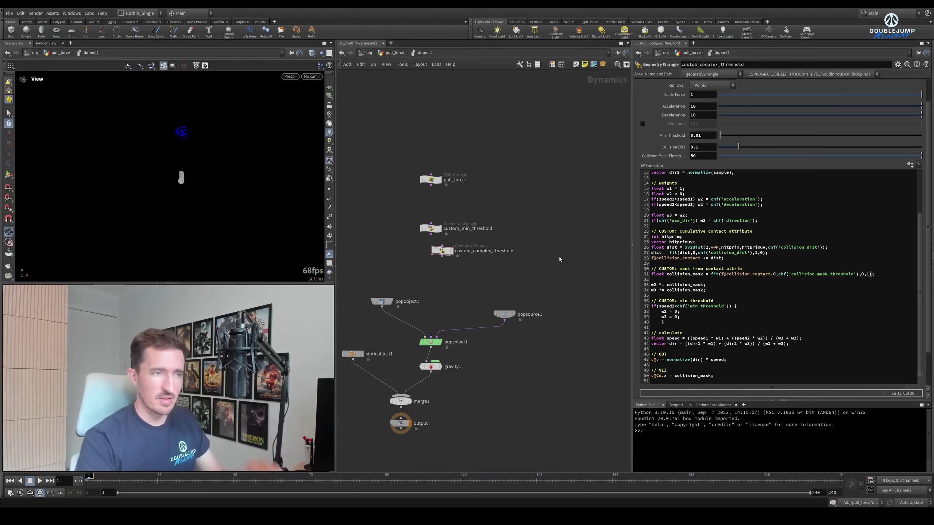
{"action": "key", "text": "ctrl+s"}
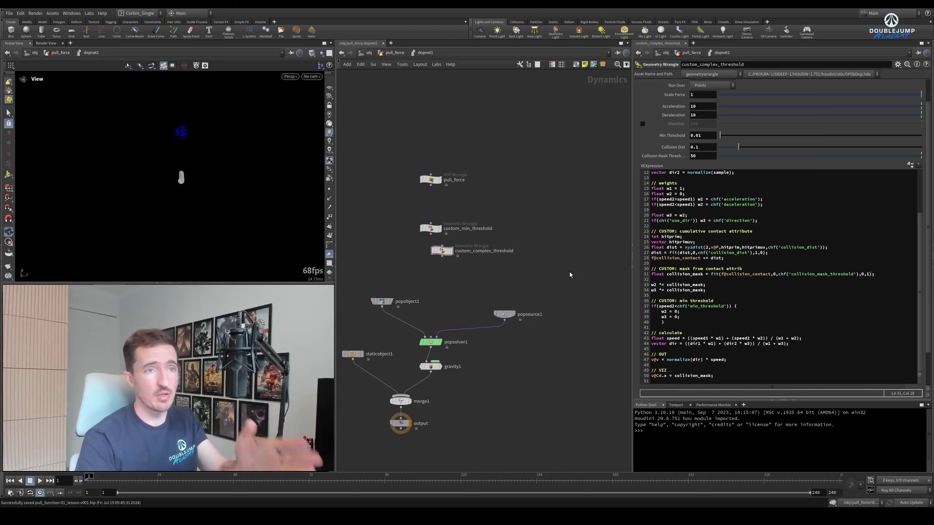
- Go into dopnet2 from the pull_force geometry network and connect basic_pull to pyrosolver_sparse1's Advection input
{"action": "key", "text": "u"}
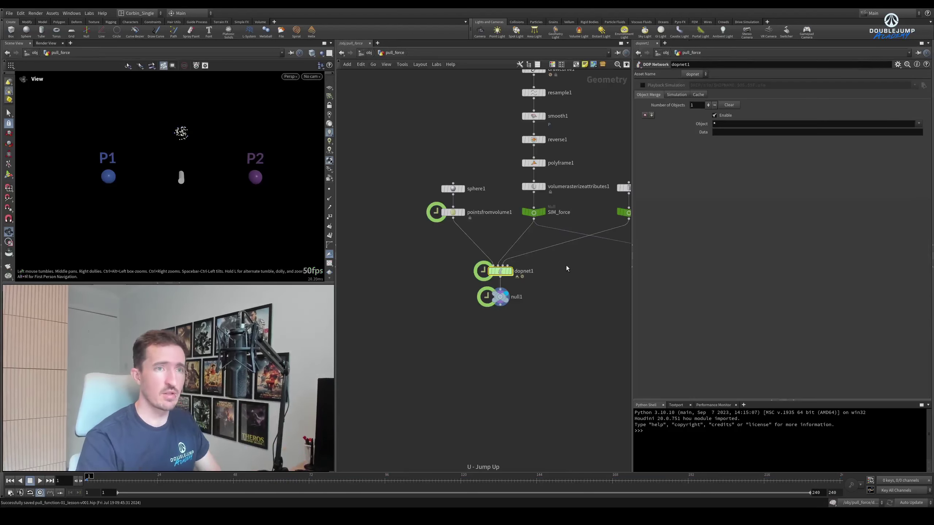
{"action": "scroll", "coordinate": [522, 283], "scroll_direction": "up", "scroll_amount": 3}
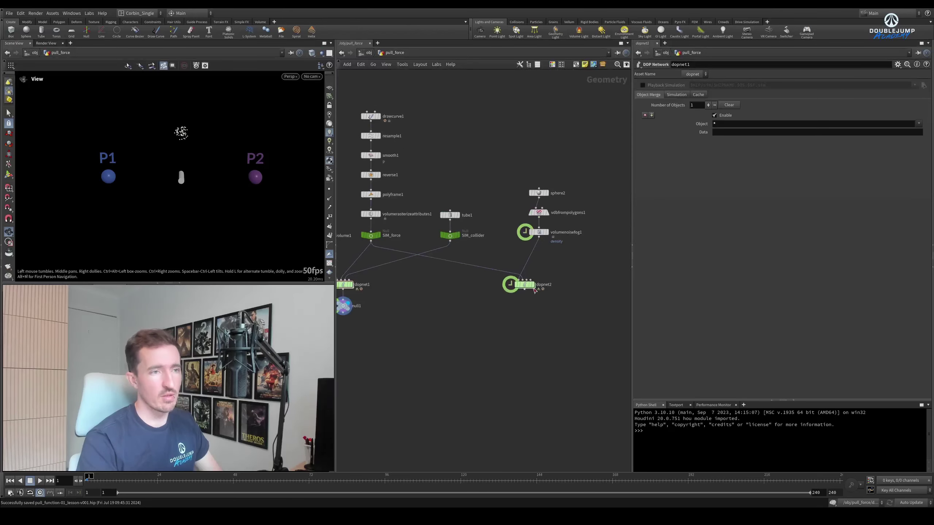
{"action": "double_click", "coordinate": [522, 284]}
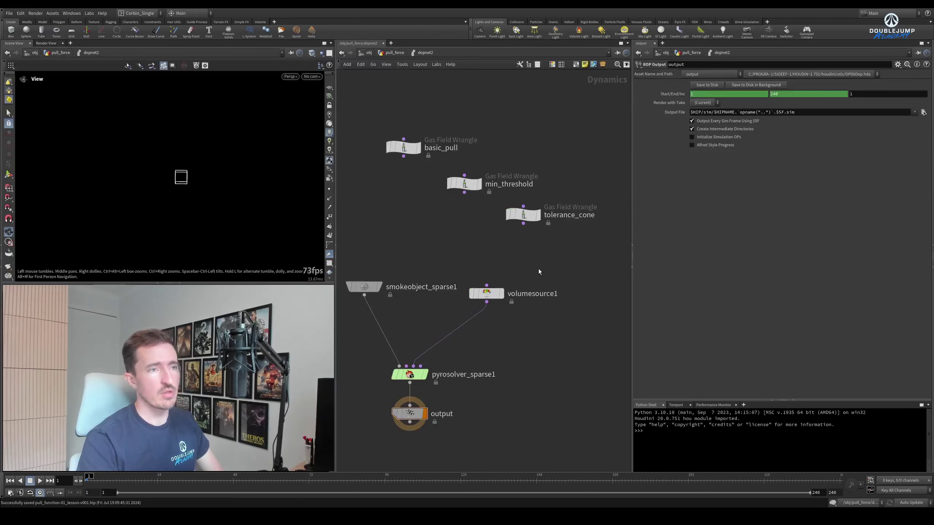
{"action": "left_click", "coordinate": [406, 365]}
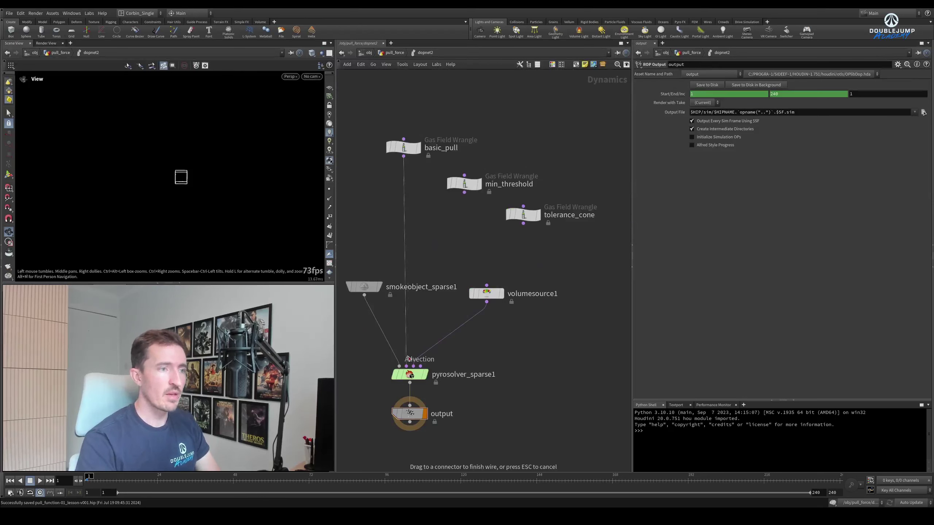
- Examine basic_pull's VEX code from the sample block through the v@vel output, including the weights section
{"action": "left_click", "coordinate": [403, 147]}
{"action": "left_click", "coordinate": [675, 142]}
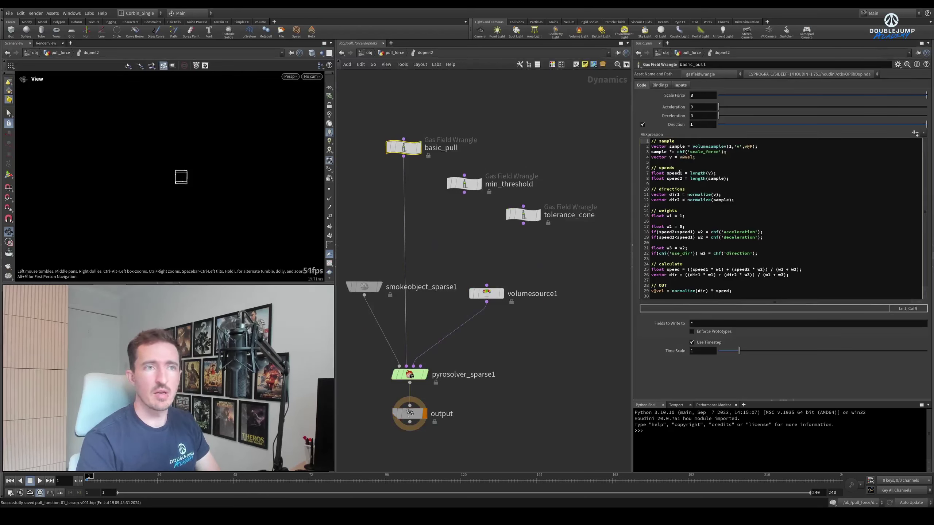
{"action": "left_click_drag", "start_coordinate": [706, 292], "coordinate": [656, 141]}
{"action": "left_click", "coordinate": [730, 197]}
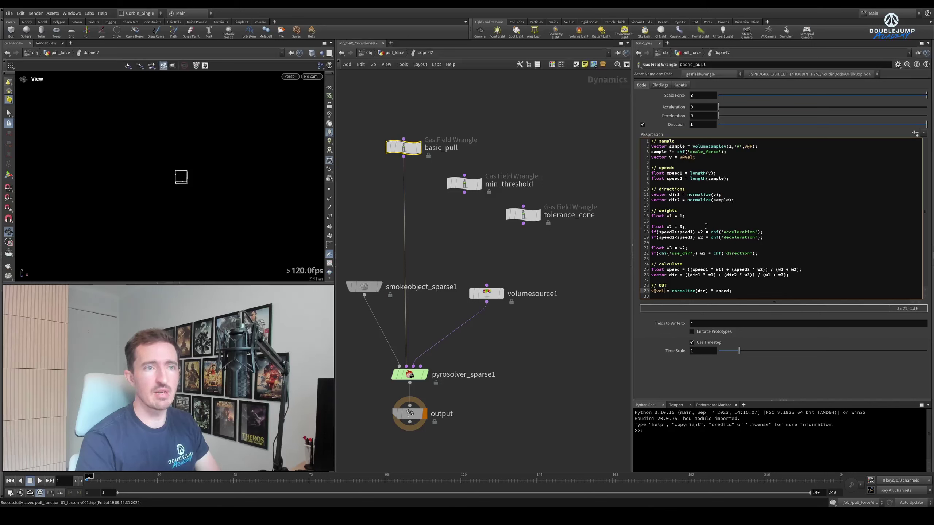
{"action": "left_click", "coordinate": [691, 226]}
- Play the smoke simulation with basic_pull connected and check its Direction weight value
{"action": "left_click", "coordinate": [445, 237]}
{"action": "key", "text": "Up"}
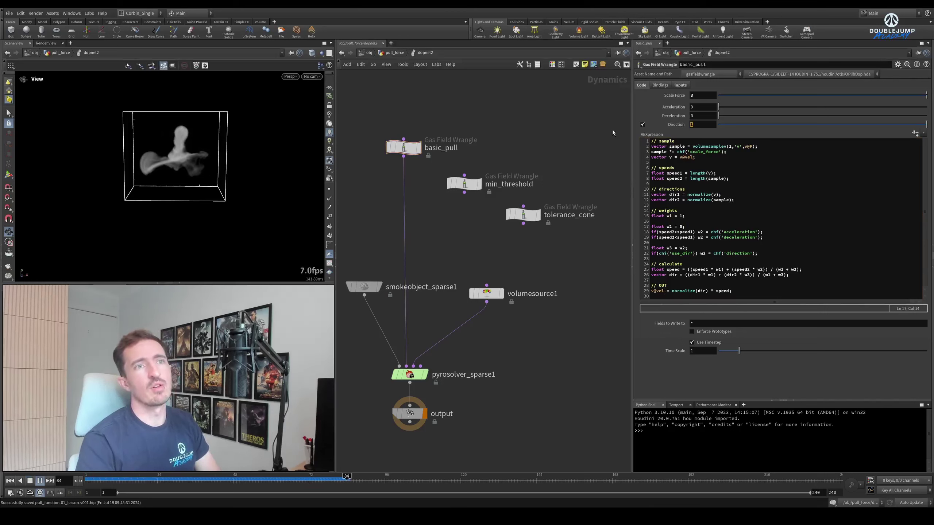
{"action": "left_click", "coordinate": [697, 124]}
{"action": "key", "text": "Return"}
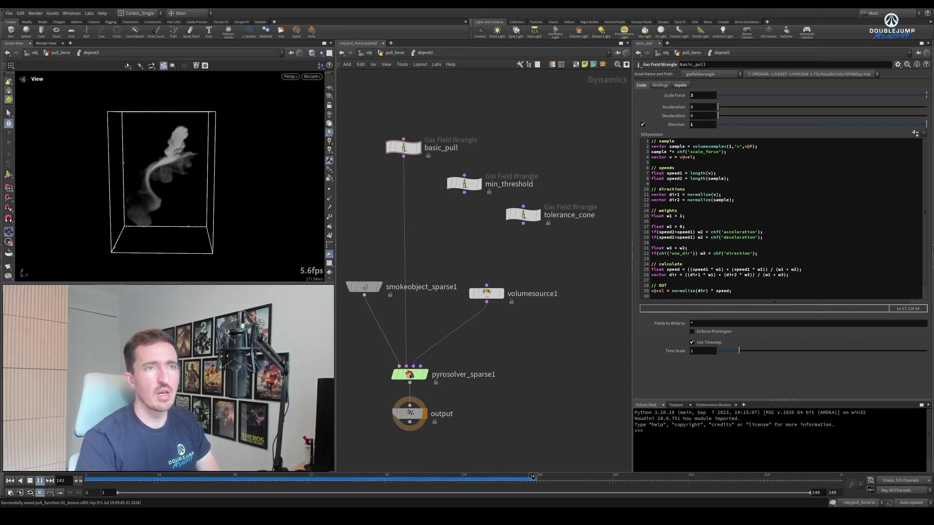
- Play the smoke simulation further with basic_pull connected and inspect the plume's shape from a slightly different angle
{"action": "key", "text": "Up"}
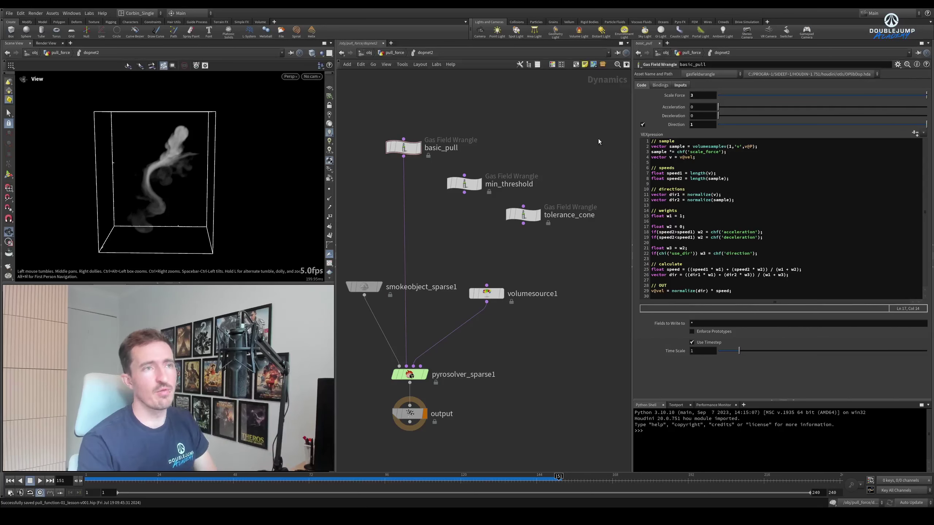
{"action": "key", "text": "Up"}
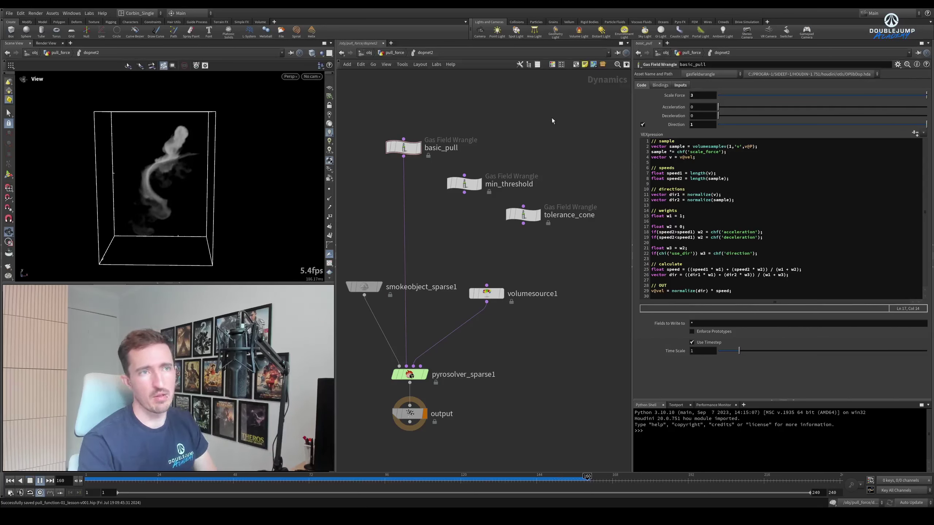
{"action": "left_click_drag", "start_coordinate": [133, 170], "coordinate": [145, 170]}
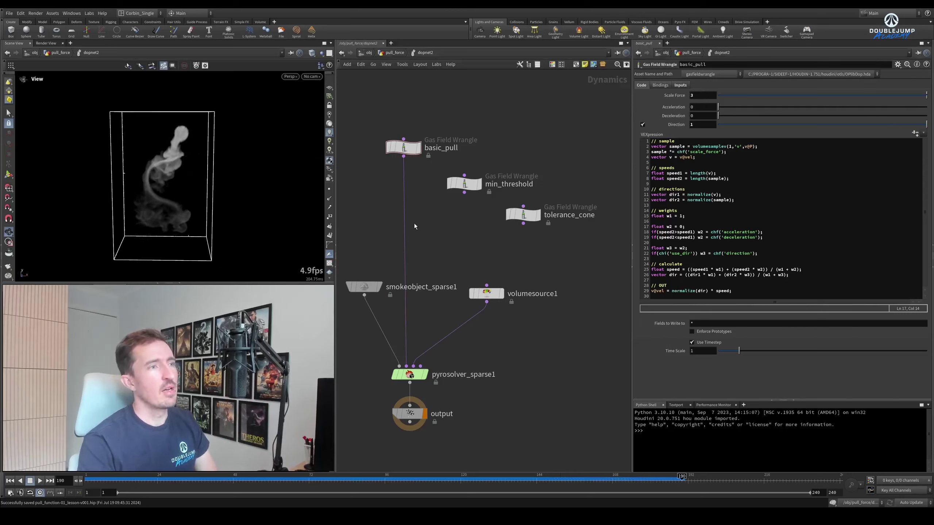
- Replace basic_pull with min_threshold on pyrosolver_sparse1's Advection input and return the simulation to the first frame
{"action": "left_click_drag", "start_coordinate": [404, 226], "coordinate": [469, 193]}
{"action": "left_click", "coordinate": [464, 184]}
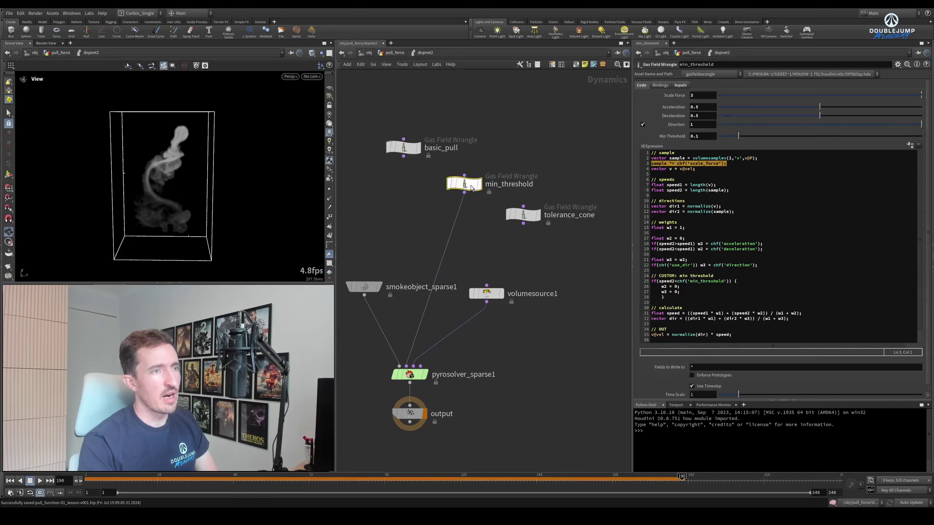
{"action": "key", "text": "ctrl+Left"}
{"action": "key", "text": "Up"}
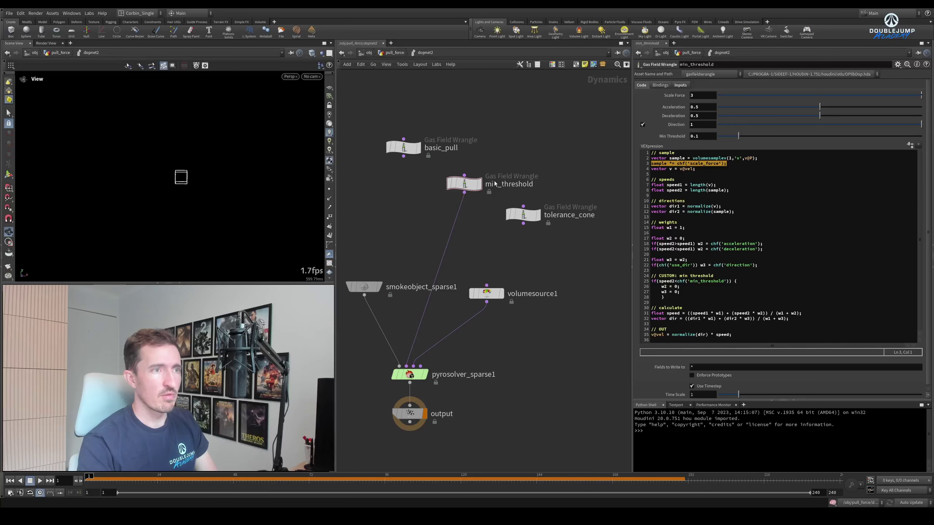
- Play the smoke simulation with min_threshold connected and scrub through the cached frames to inspect the pull on the plume
{"action": "key", "text": "u"}
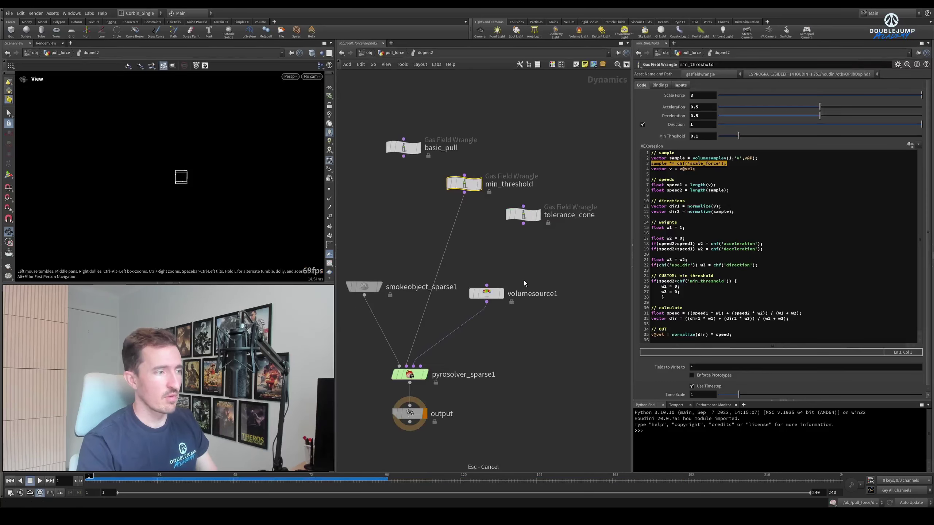
{"action": "left_click_drag", "start_coordinate": [451, 225], "coordinate": [452, 226]}
{"action": "key", "text": "Up"}
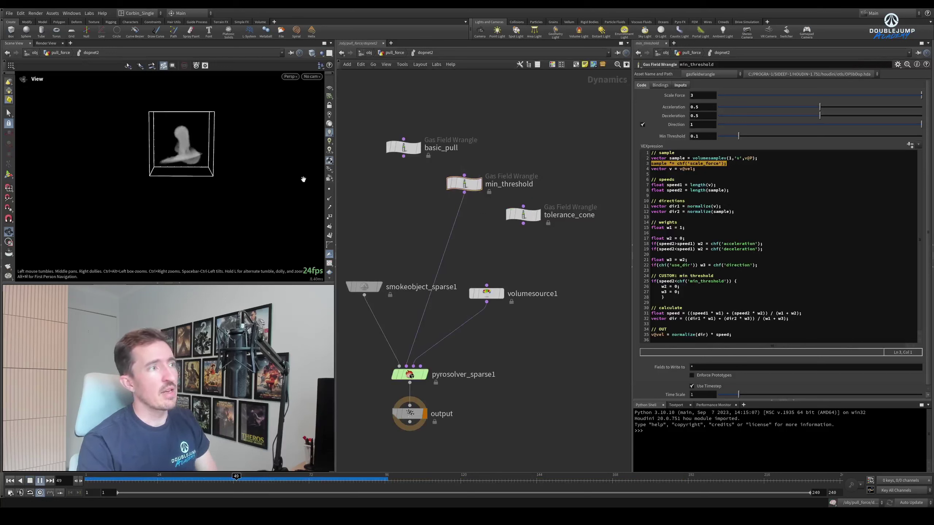
{"action": "left_click", "coordinate": [726, 169]}
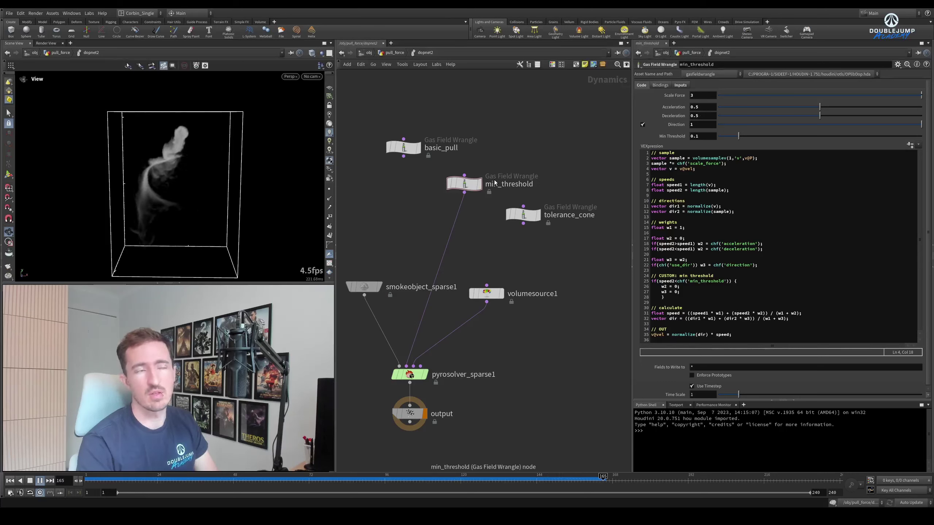
{"action": "left_click_drag", "start_coordinate": [169, 163], "coordinate": [170, 149]}
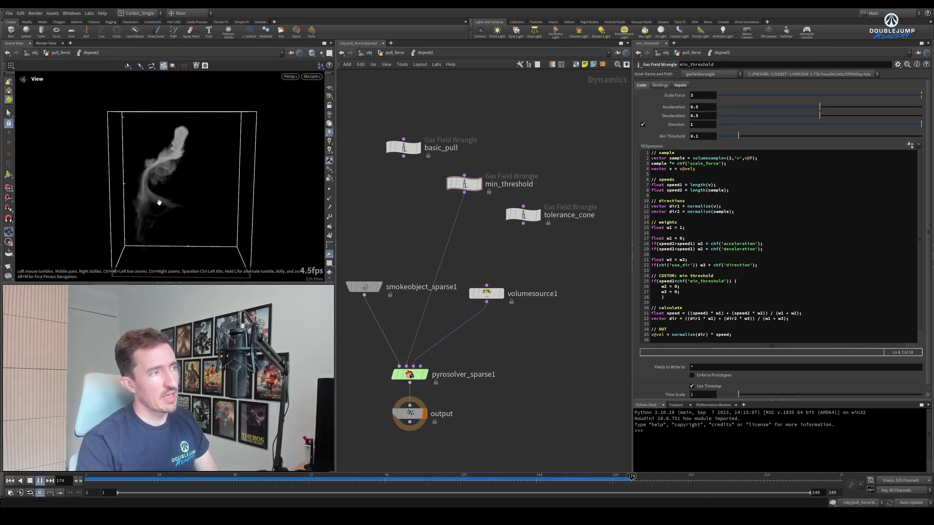
{"action": "left_click_drag", "start_coordinate": [246, 478], "coordinate": [149, 477]}
{"action": "left_click_drag", "start_coordinate": [239, 478], "coordinate": [517, 475]}
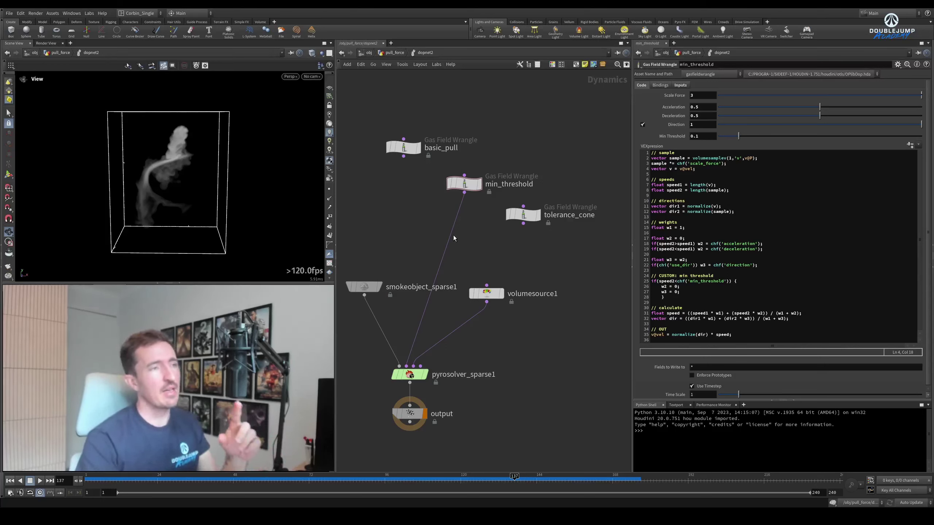
- Replace min_threshold with tolerance_cone on pyrosolver_sparse1's Advection input, reset to the first frame, and show tolerance_cone's parameters
{"action": "left_click_drag", "start_coordinate": [523, 224], "coordinate": [518, 236]}
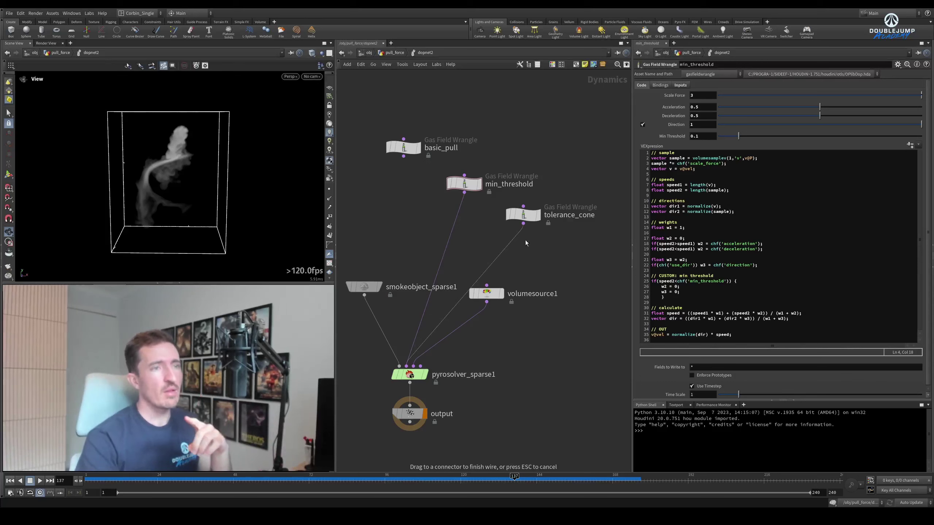
{"action": "left_click", "coordinate": [525, 241]}
{"action": "left_click", "coordinate": [10, 481]}
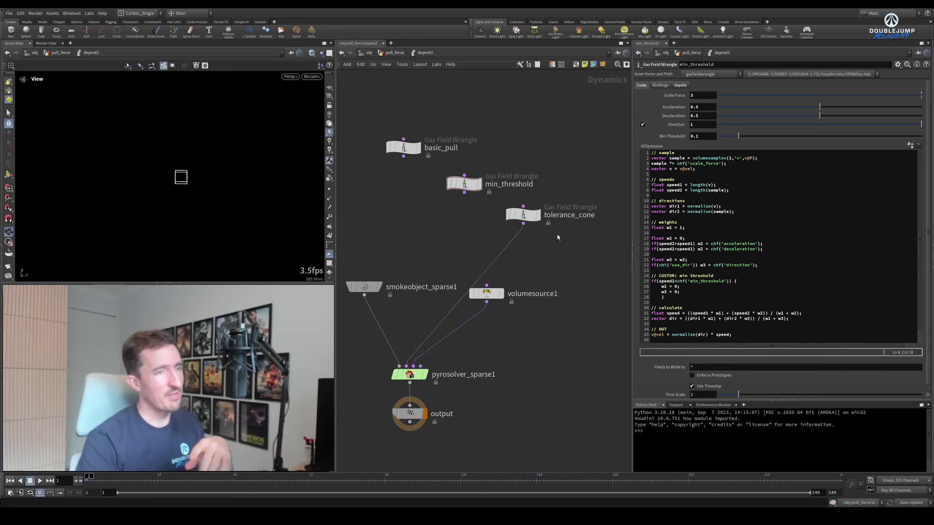
{"action": "left_click_drag", "start_coordinate": [533, 219], "coordinate": [510, 220]}
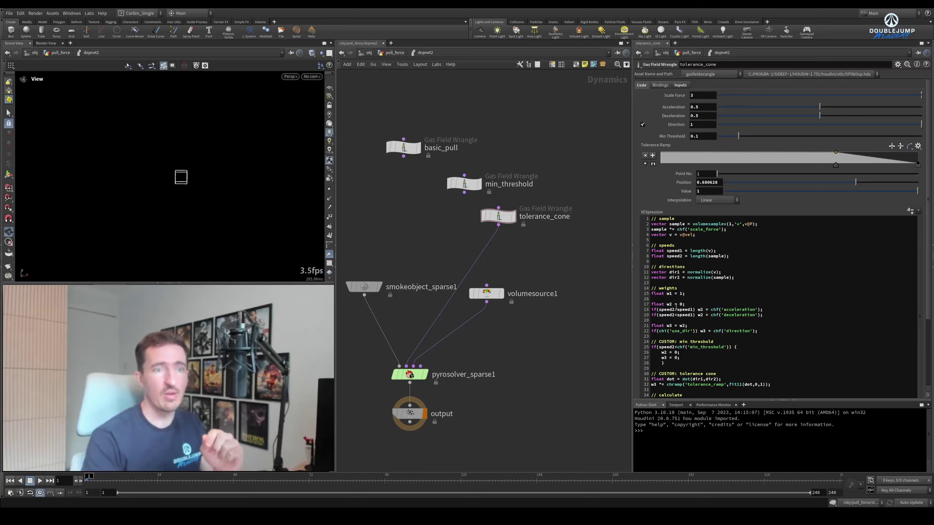
- Examine tolerance_cone's custom min threshold and tolerance cone VEX blocks, and expand its Tolerance Ramp
{"action": "scroll", "coordinate": [747, 313], "scroll_direction": "down", "scroll_amount": 2}
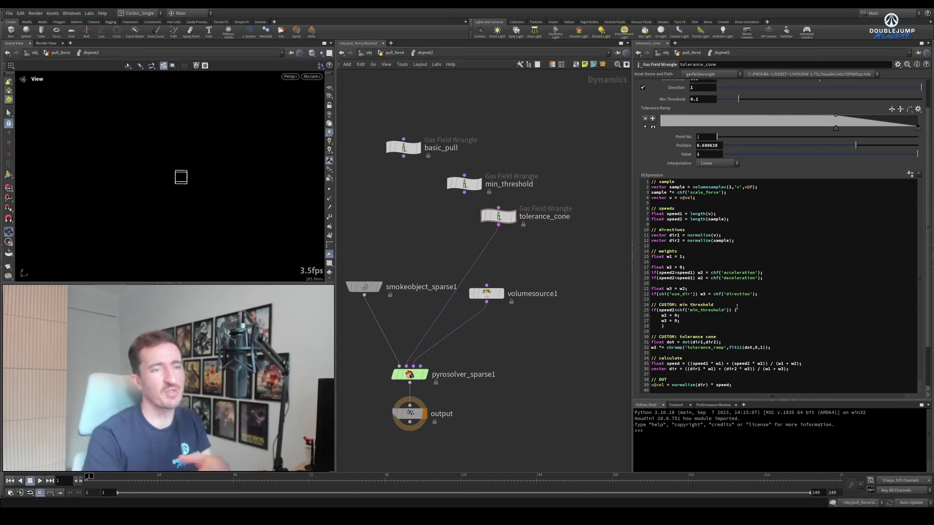
{"action": "left_click", "coordinate": [704, 327]}
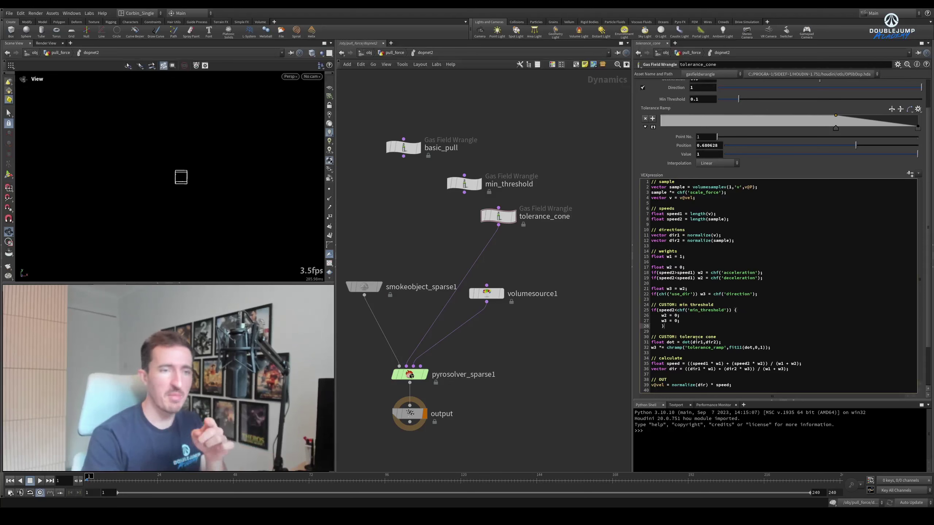
{"action": "left_click", "coordinate": [696, 339]}
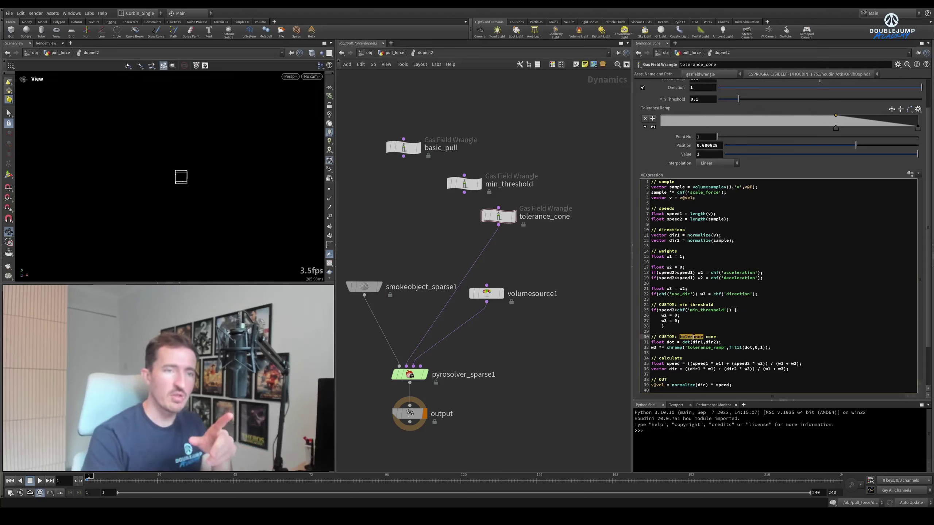
{"action": "left_click", "coordinate": [694, 329]}
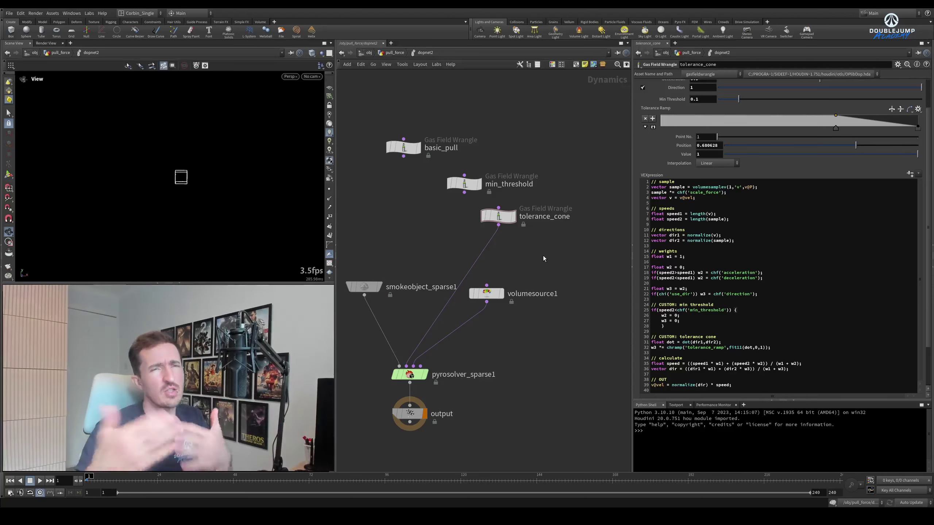
{"action": "left_click", "coordinate": [653, 127]}
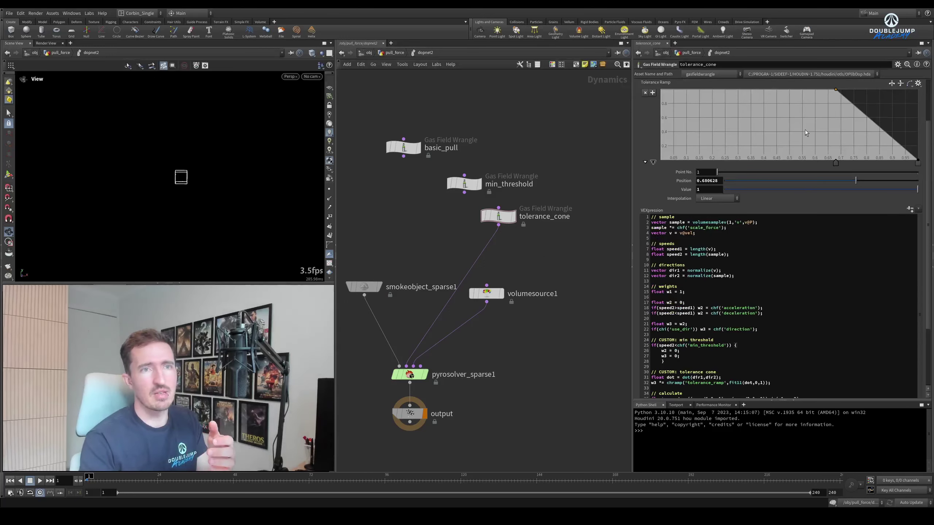
{"action": "scroll", "coordinate": [827, 236], "scroll_direction": "up", "scroll_amount": 2}
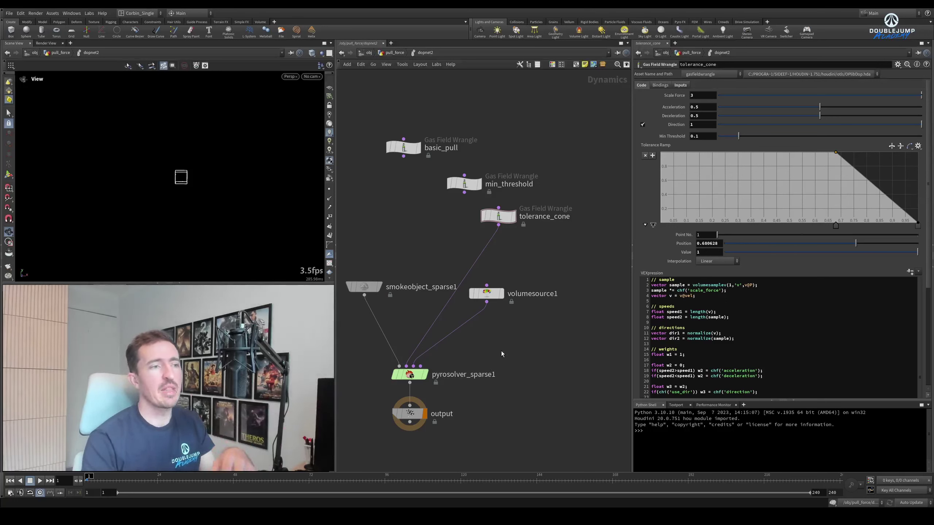
- Play the smoke simulation with tolerance_cone connected, stop it, and return to the first frame
{"action": "key", "text": "Up"}
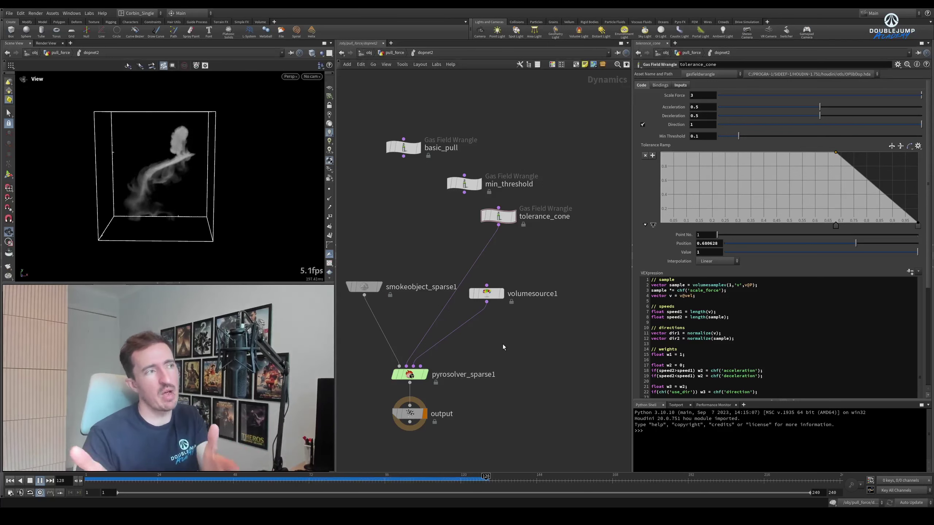
{"action": "scroll", "coordinate": [502, 345], "scroll_direction": "down", "scroll_amount": 1}
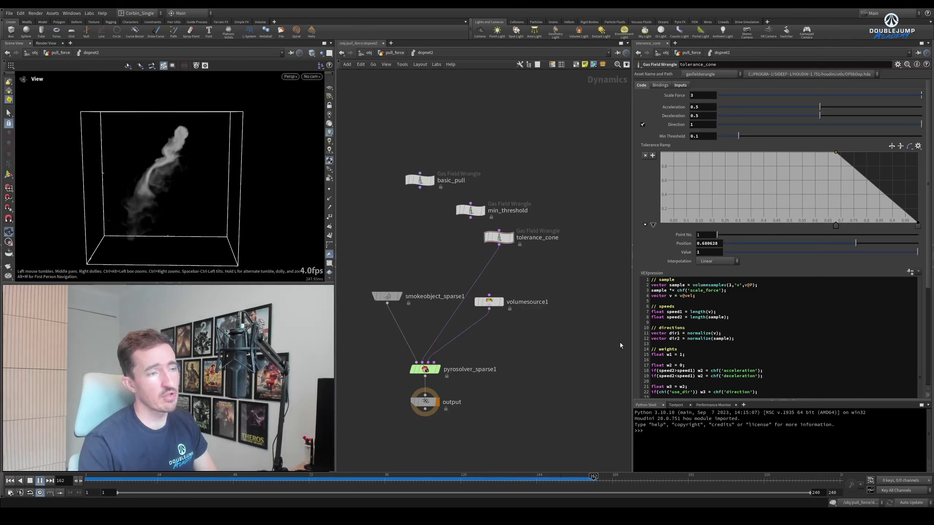
{"action": "key", "text": "Escape"}
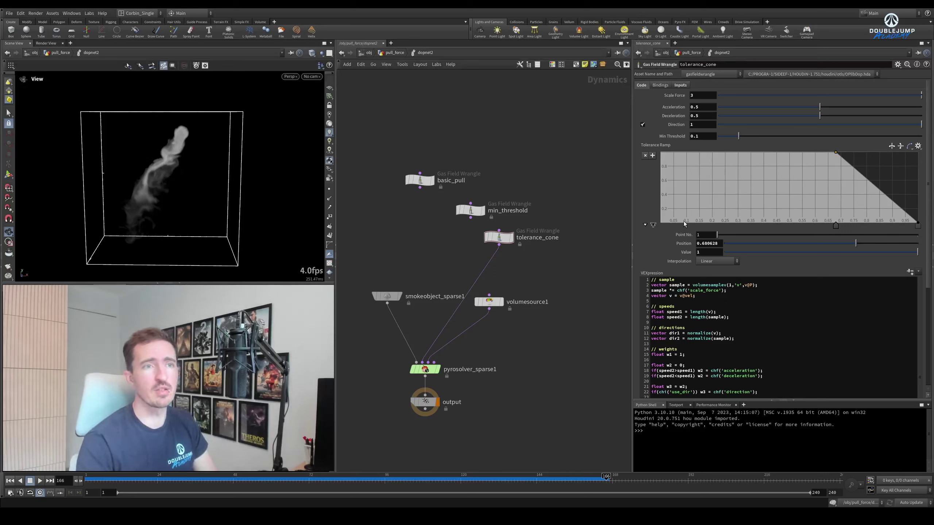
{"action": "key", "text": "ctrl+Up"}
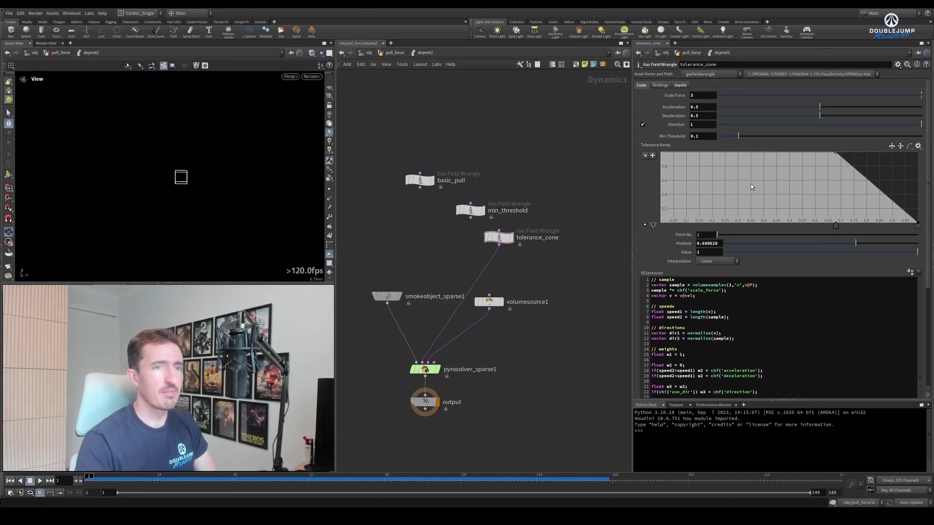
- Reshape tolerance_cone's Tolerance Ramp to rise from value 0 at position about 0.27 to value 1 at about 0.62
{"action": "left_click", "coordinate": [751, 184]}
{"action": "key", "text": "ctrl+z"}
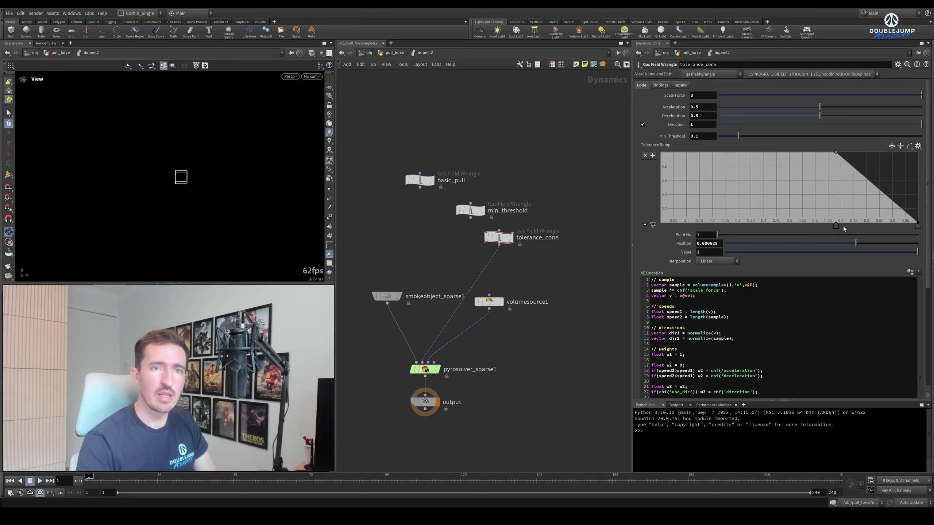
{"action": "left_click_drag", "start_coordinate": [838, 226], "coordinate": [919, 151]}
{"action": "left_click_drag", "start_coordinate": [918, 225], "coordinate": [770, 225]}
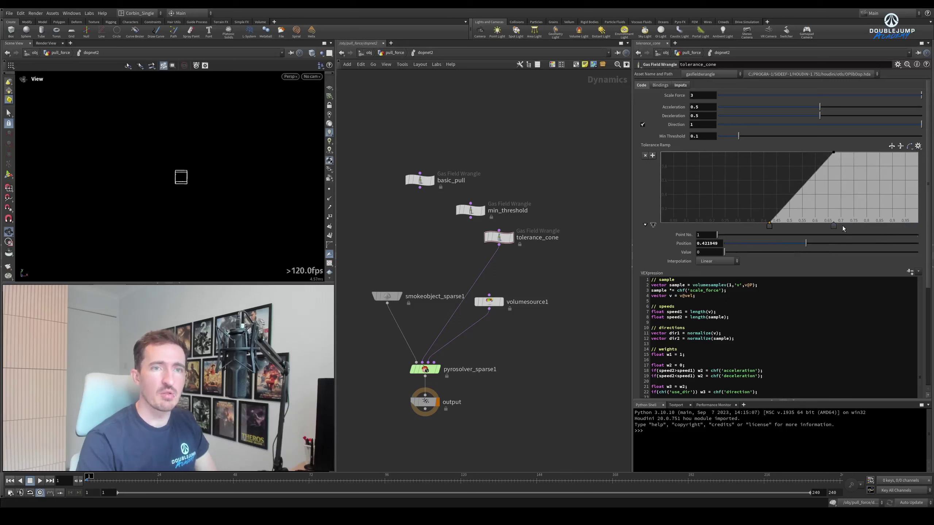
{"action": "left_click_drag", "start_coordinate": [834, 226], "coordinate": [820, 225]}
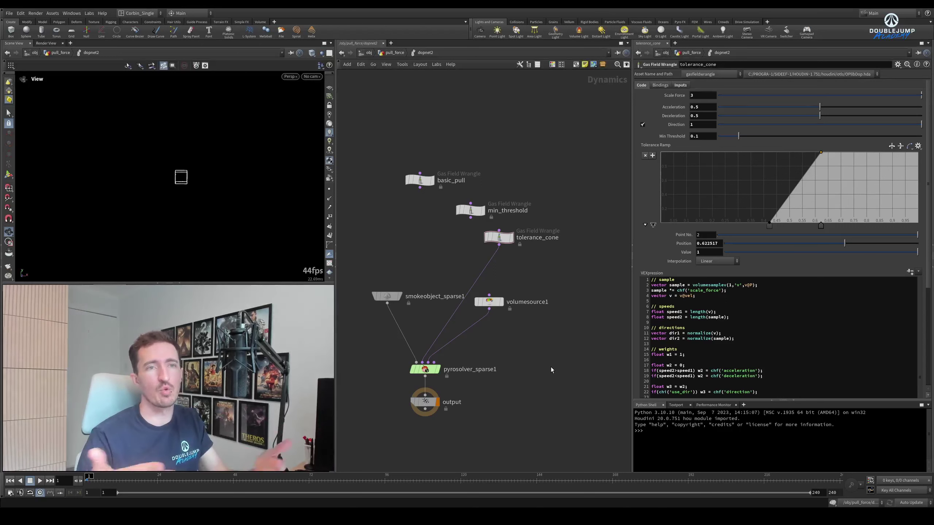
{"action": "left_click_drag", "start_coordinate": [770, 225], "coordinate": [729, 226]}
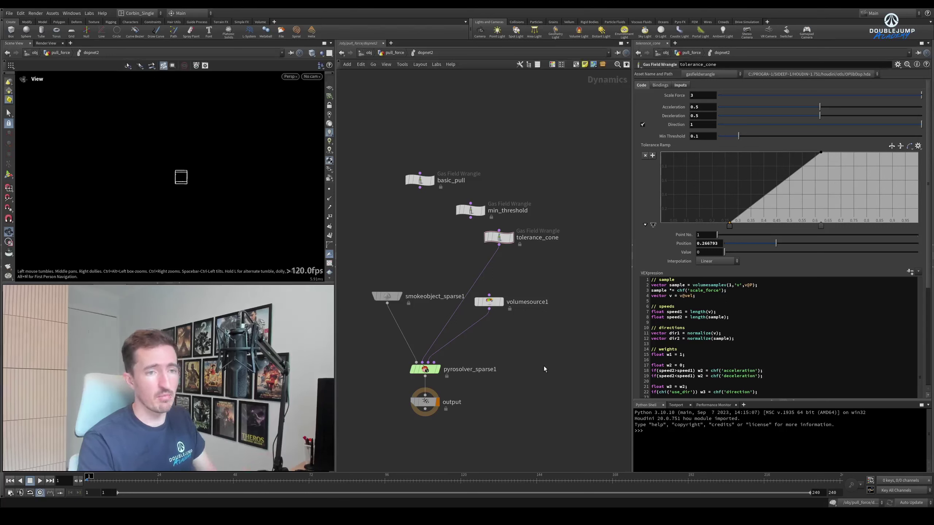
- Examine tolerance_cone's complete VEX code and basic_pull's VEX code, including the normalized direction vectors
{"action": "scroll", "coordinate": [749, 348], "scroll_direction": "down", "scroll_amount": 5}
{"action": "scroll", "coordinate": [749, 348], "scroll_direction": "down", "scroll_amount": 2}
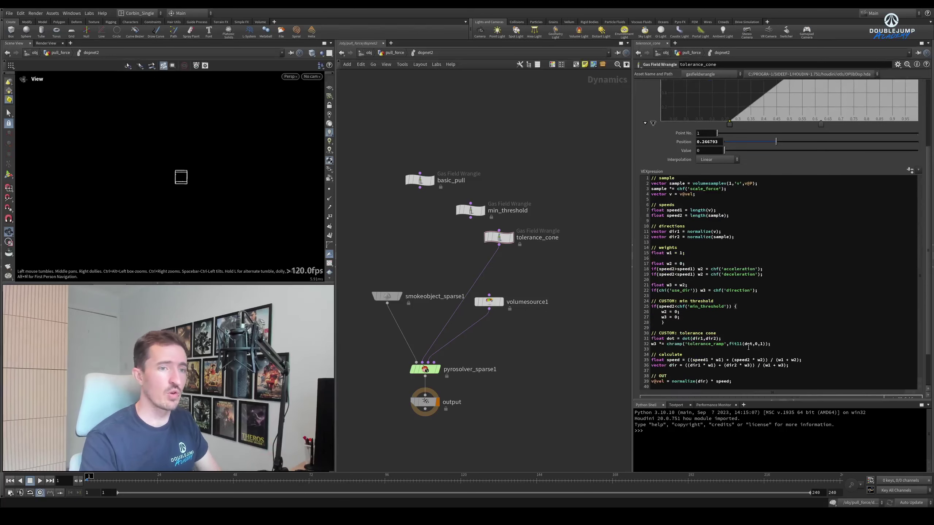
{"action": "left_click", "coordinate": [420, 180]}
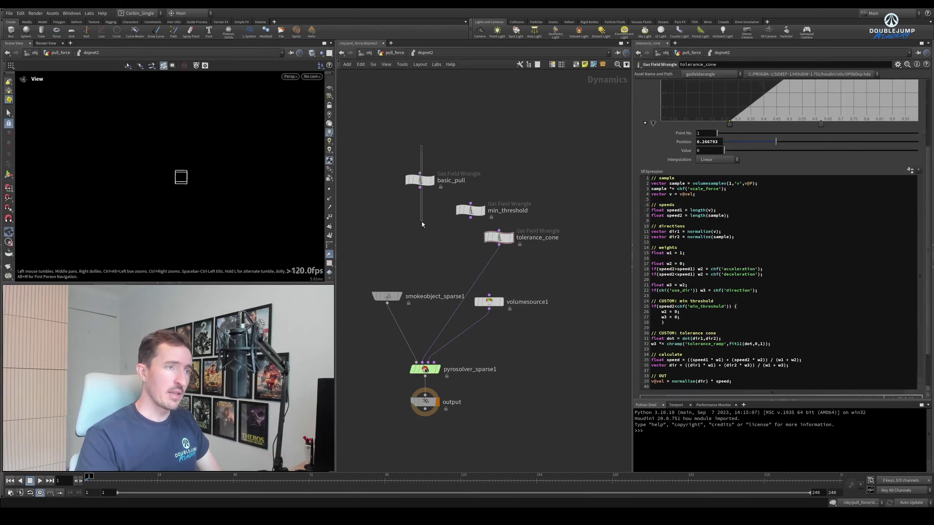
{"action": "left_click", "coordinate": [705, 206]}
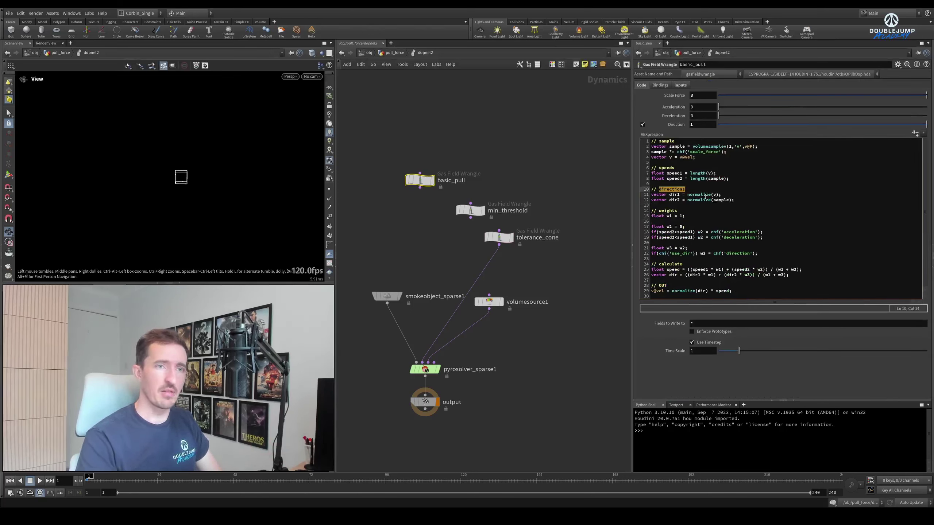
{"action": "triple_click", "coordinate": [704, 194]}
{"action": "left_click", "coordinate": [445, 153]}
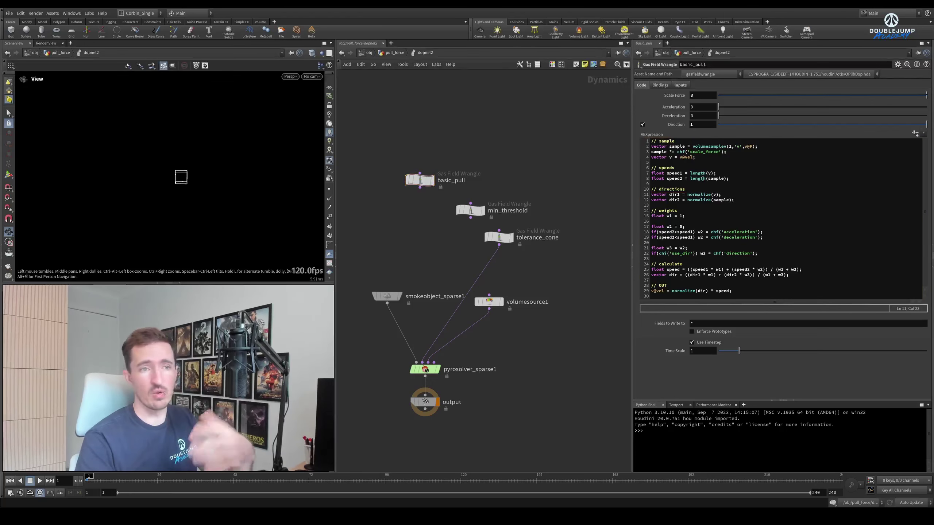
{"action": "left_click", "coordinate": [696, 189]}
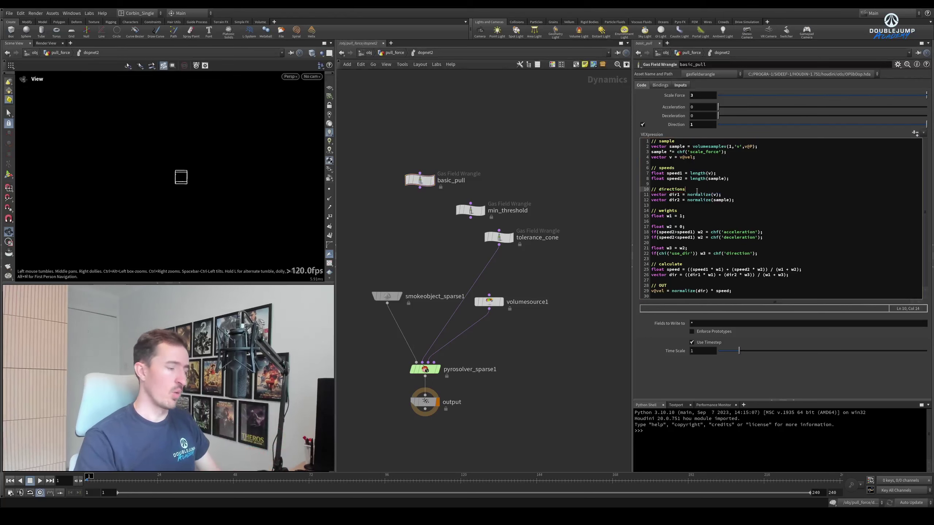
{"action": "key", "text": "ctrl+a"}
{"action": "left_click", "coordinate": [697, 184]}
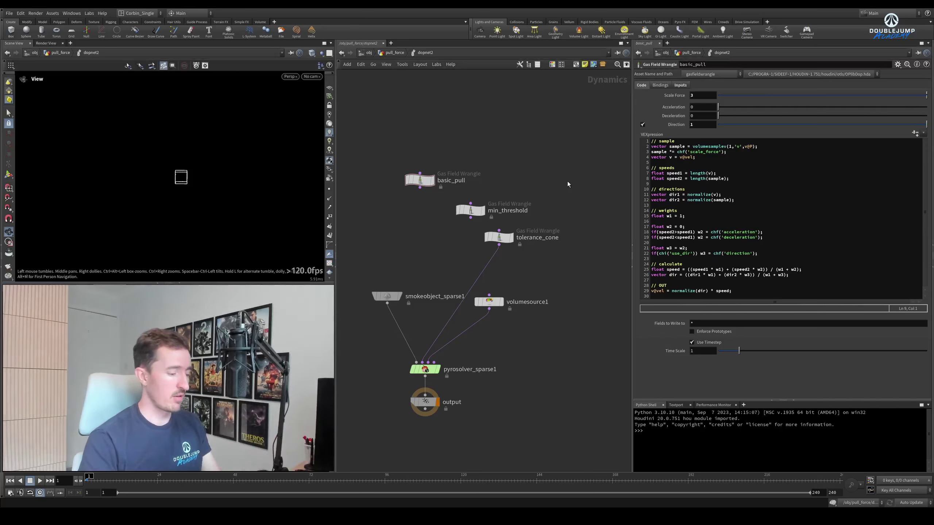
- Return to the pull_force geometry network and frame all of its nodes
{"action": "key", "text": "u"}
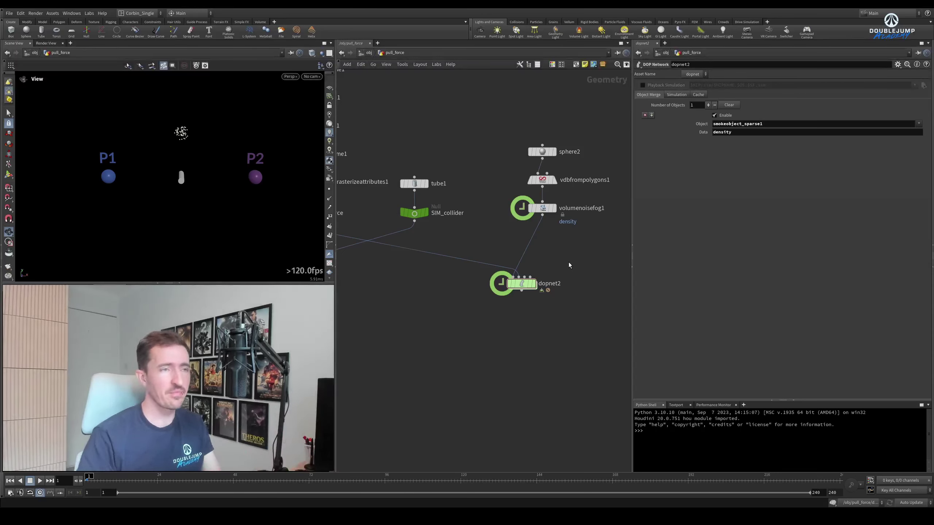
{"action": "key", "text": "h"}
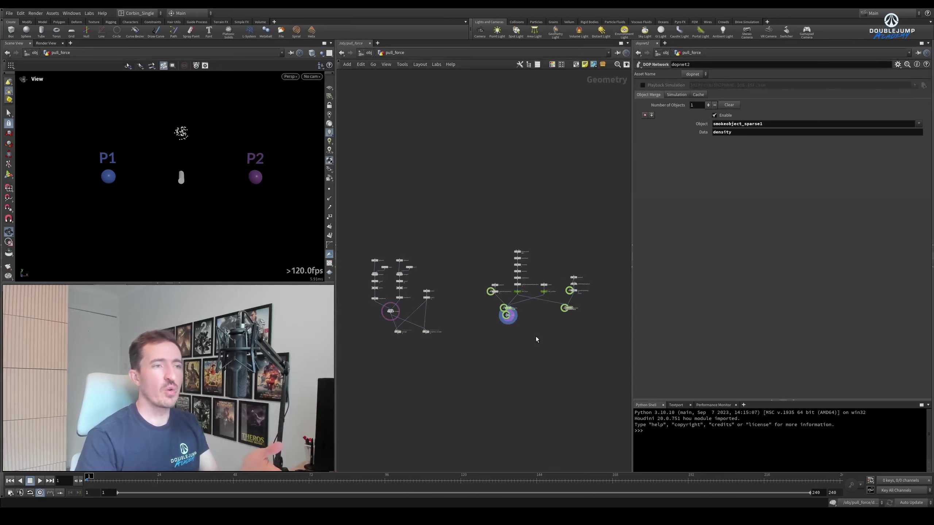